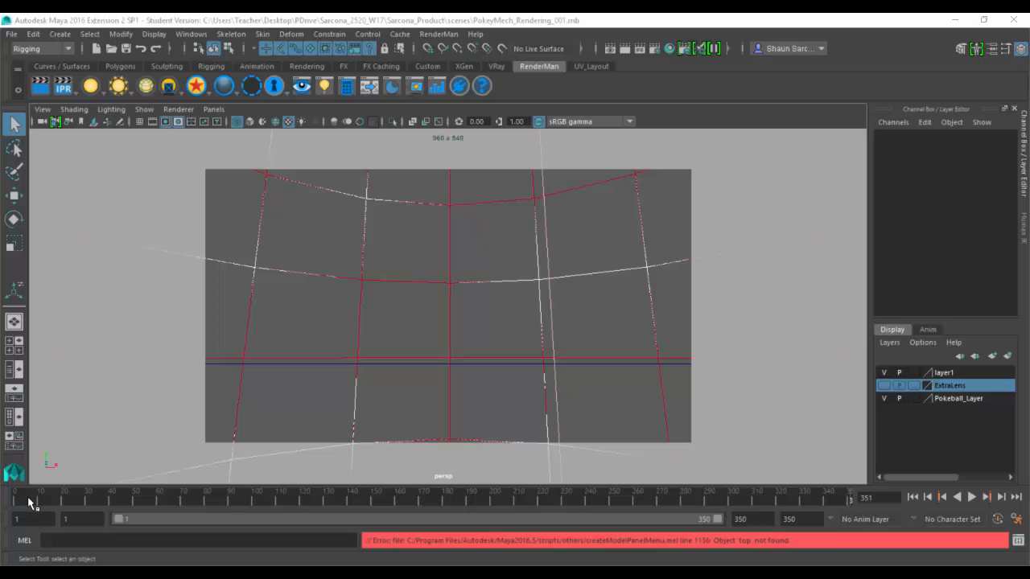
# - Turn on textured shading in the viewport and play back the mech animation over the 350-frame timeline
pyautogui.moveTo(22, 505); pyautogui.dragTo(782, 477)
pyautogui.press('6')
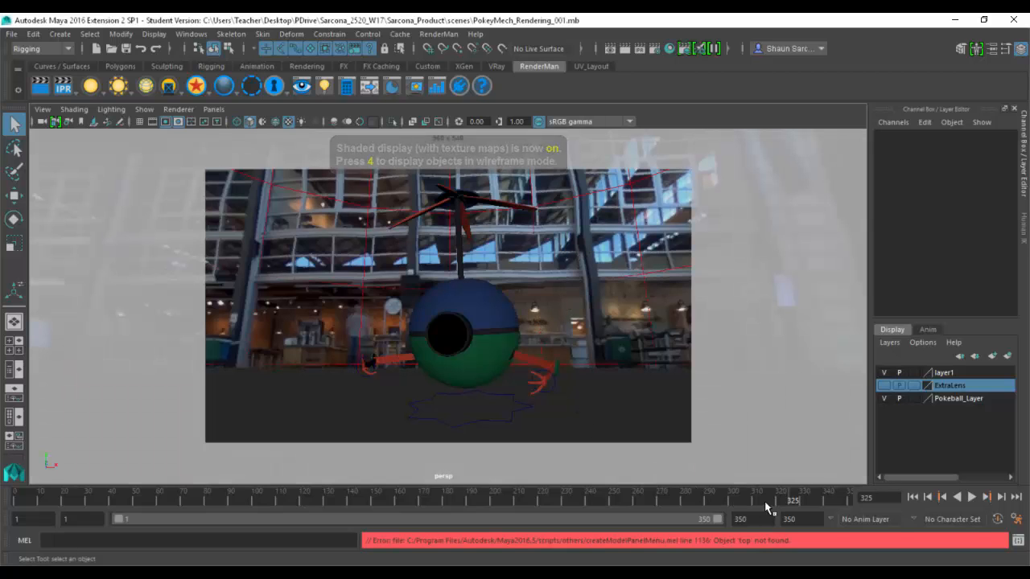
pyautogui.moveTo(672, 475); pyautogui.dragTo(16, 493)
pyautogui.hotkey('alt', 'v')
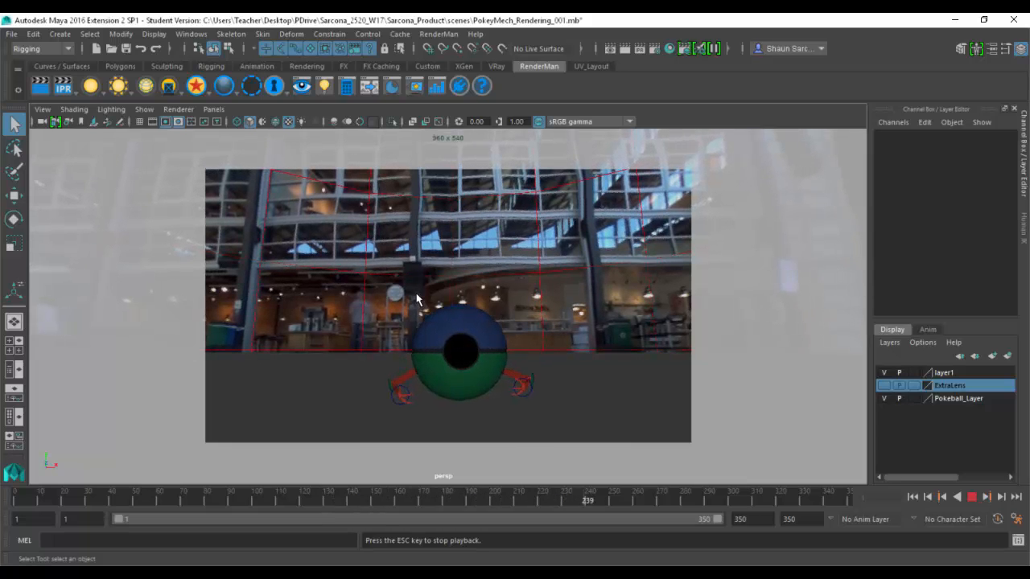
pyautogui.press('Escape')
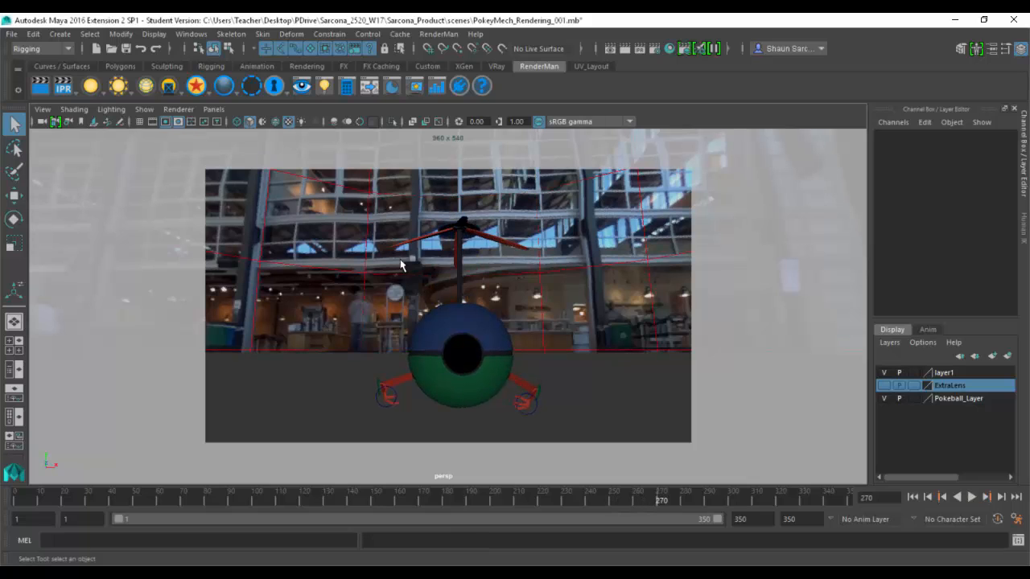
# - Switch to the persp1 view, select leftHandController and frame the hand from a closer angle
pyautogui.press('space')
pyautogui.moveTo(537, 402); pyautogui.dragTo(540, 377)
pyautogui.click(531, 405)
pyautogui.press('f')
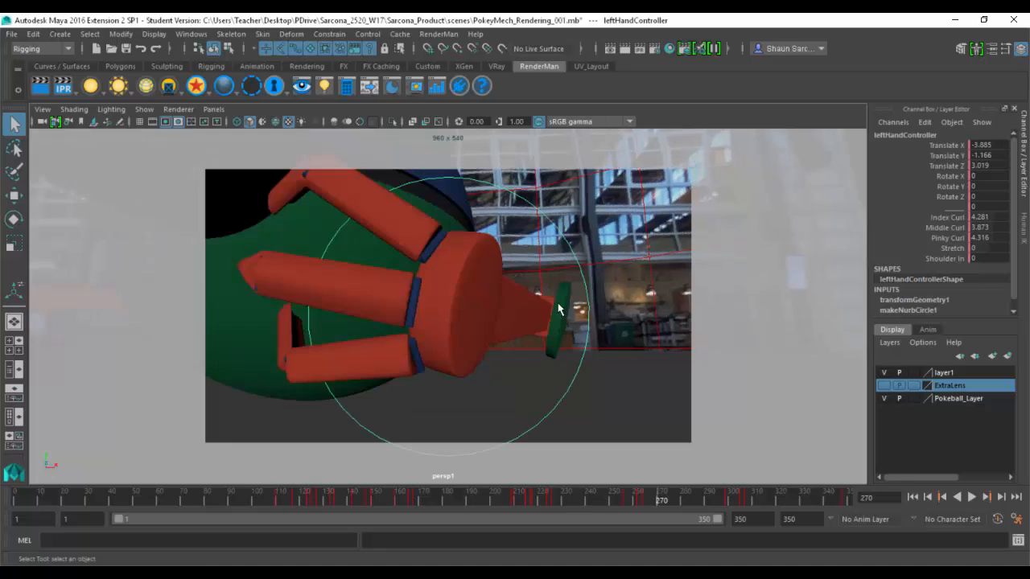
pyautogui.keyDown('alt'); pyautogui.moveTo(558, 298); pyautogui.dragTo(560, 345); pyautogui.keyUp('alt')
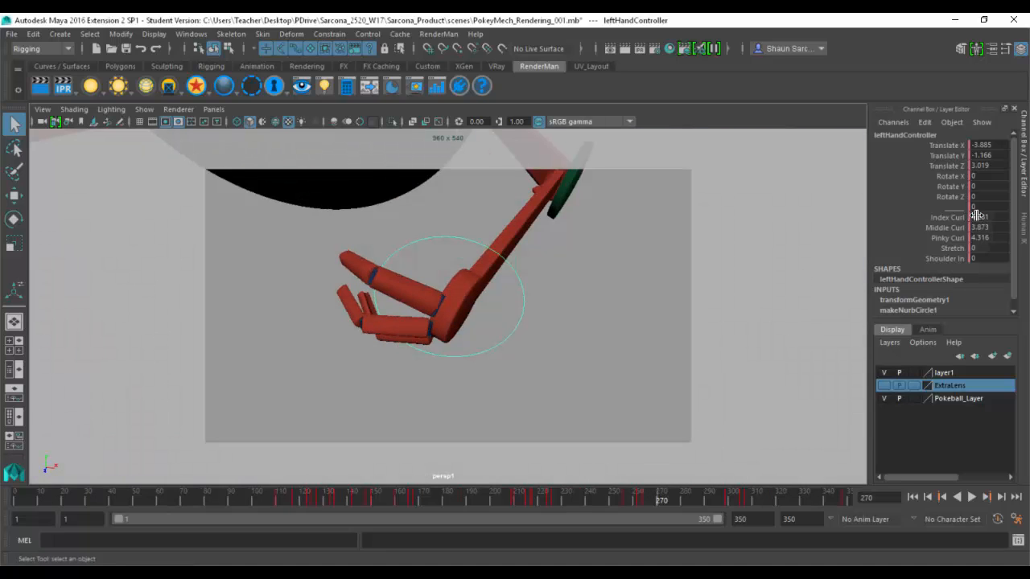
# - Try adjusting the finger curl attributes on leftHandController, and undo the changes
pyautogui.keyDown('ctrl'); pyautogui.moveTo(976, 216); pyautogui.dragTo(972, 248); pyautogui.keyUp('ctrl')
pyautogui.hotkey('ctrl', 'z')
pyautogui.hotkey('ctrl', 'z')
pyautogui.hotkey('ctrl', 'z')
pyautogui.hotkey('ctrl', 'z')
# - Review the left hand's animation across the timeline with the mech's whole lower body in view
pyautogui.keyDown('alt'); pyautogui.moveTo(612, 242); pyautogui.dragTo(443, 229, button='right'); pyautogui.keyUp('alt')
pyautogui.keyDown('alt'); pyautogui.moveTo(493, 253); pyautogui.dragTo(532, 333, button='middle'); pyautogui.keyUp('alt')
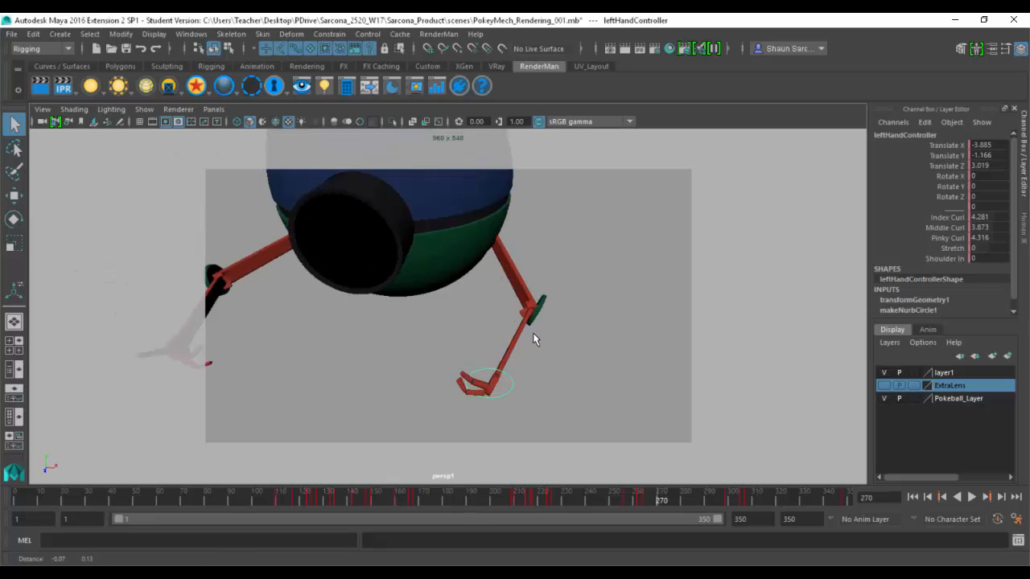
pyautogui.keyDown('alt'); pyautogui.moveTo(533, 333); pyautogui.dragTo(475, 399); pyautogui.keyUp('alt')
pyautogui.moveTo(394, 500); pyautogui.dragTo(676, 444)
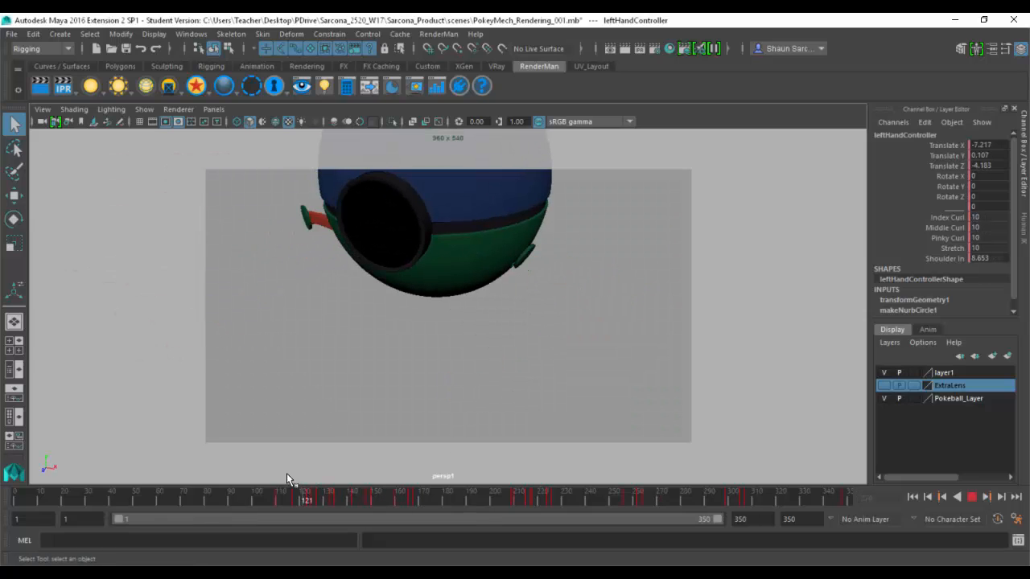
pyautogui.keyDown('alt'); pyautogui.moveTo(507, 334); pyautogui.dragTo(574, 327); pyautogui.keyUp('alt')
# - Display the mech in wireframe and scrub its animation to examine the arms inside the body
pyautogui.press('4')
pyautogui.scroll(5, 467, 345)
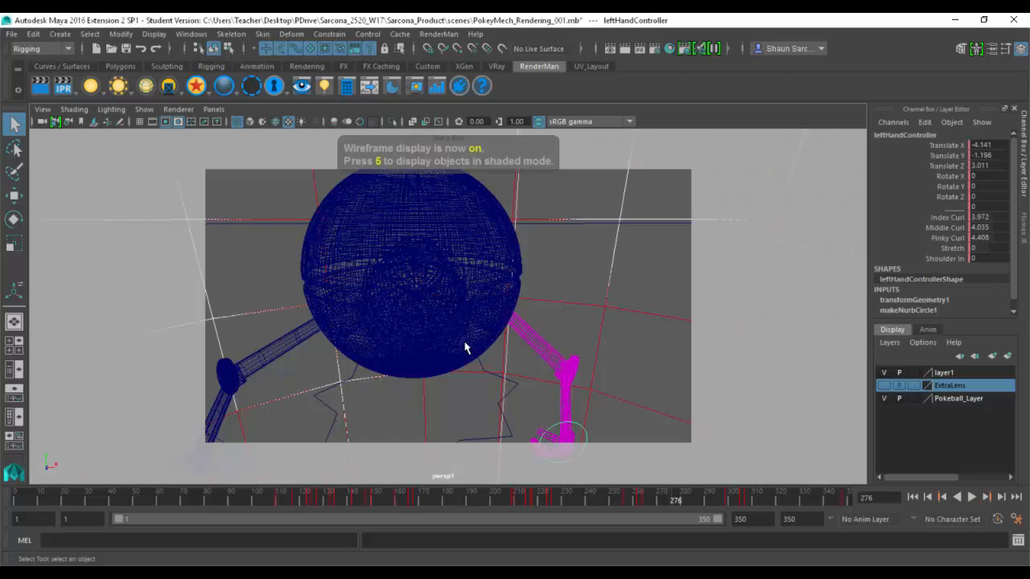
pyautogui.keyDown('alt'); pyautogui.moveTo(375, 359); pyautogui.dragTo(469, 317); pyautogui.keyUp('alt')
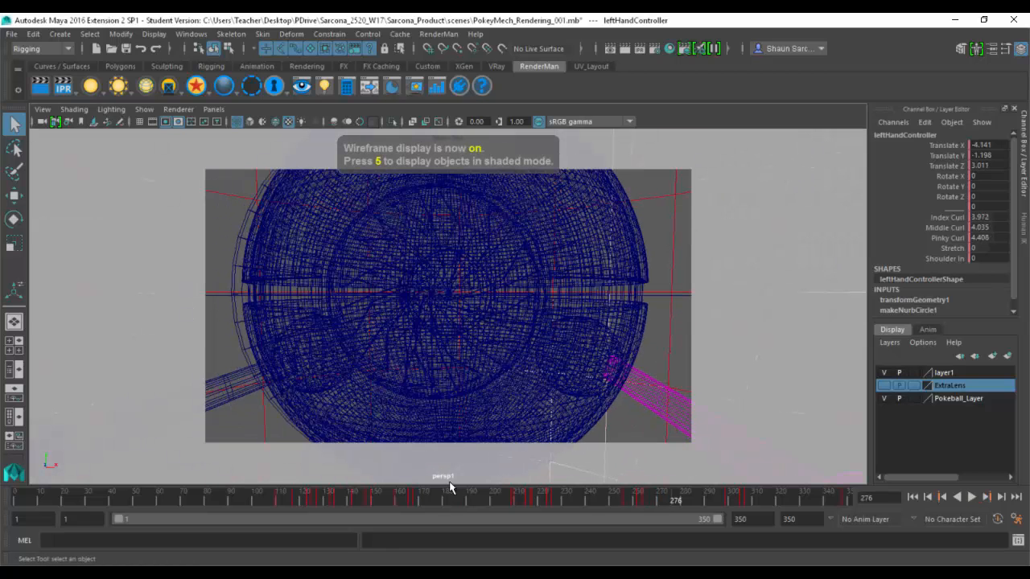
pyautogui.moveTo(434, 503); pyautogui.dragTo(648, 409)
pyautogui.keyDown('alt'); pyautogui.moveTo(490, 294); pyautogui.dragTo(387, 274, button='right'); pyautogui.keyUp('alt')
pyautogui.keyDown('alt'); pyautogui.moveTo(497, 320); pyautogui.dragTo(508, 396, button='middle'); pyautogui.keyUp('alt')
# - Restore textured shading and review the mech's animation from a distance, ending at frame 337
pyautogui.press('6')
pyautogui.moveTo(569, 465)
pyautogui.keyDown('alt'); pyautogui.mouseDown()
pyautogui.moveTo(575, 320)
pyautogui.moveTo(524, 426)
pyautogui.moveTo(370, 310)
pyautogui.mouseUp(); pyautogui.keyUp('alt')
pyautogui.moveTo(625, 501); pyautogui.dragTo(514, 500)
pyautogui.press('Escape')
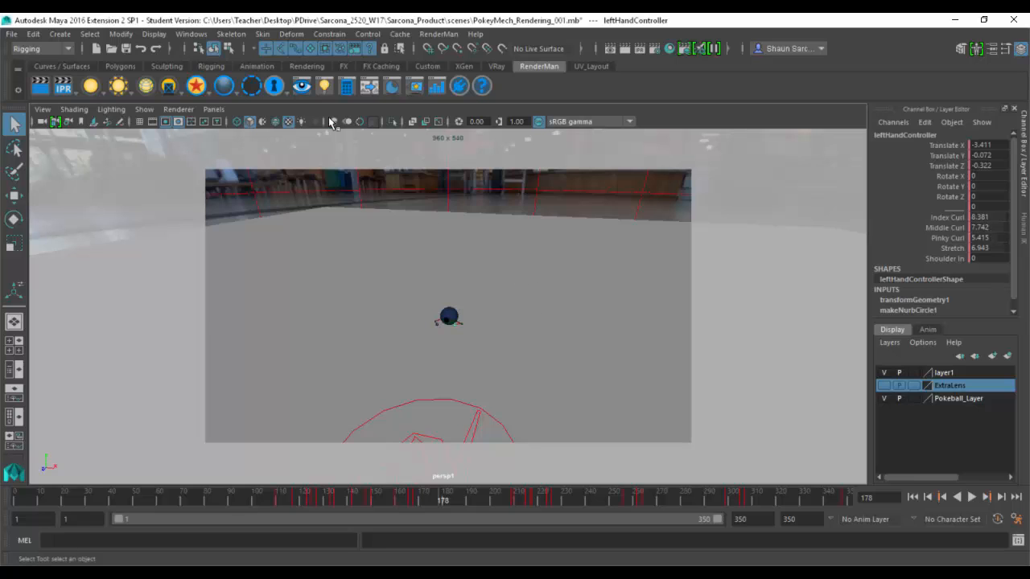
pyautogui.moveTo(455, 494); pyautogui.dragTo(820, 498)
# - Switch to the djv_view window with the PokeyMech_Rendering_001 render, play it and scrub to frame 300
pyautogui.hotkey('alt', 'Tab')
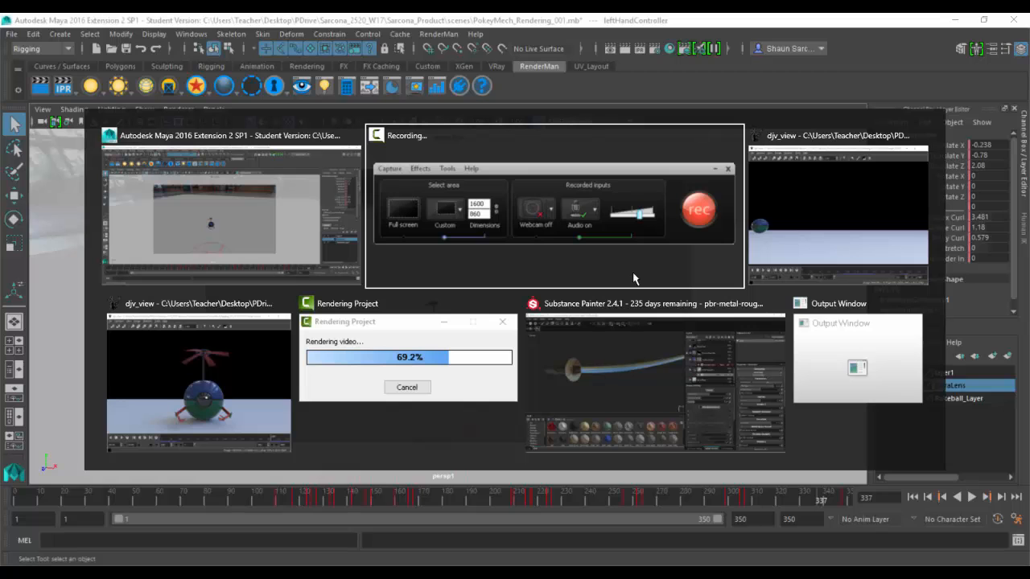
pyautogui.hotkey('alt', 'Tab')
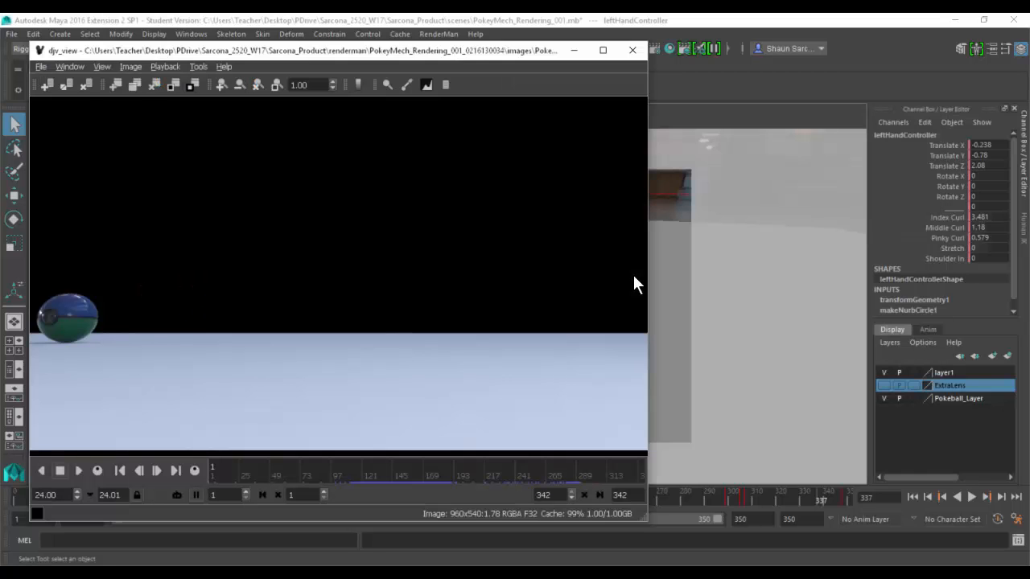
pyautogui.hotkey('alt', 'Tab')
pyautogui.hotkey('alt', 'Tab')
pyautogui.hotkey('alt', 'Tab')
pyautogui.hotkey('alt', 'Tab')
pyautogui.hotkey('alt', 'Tab')
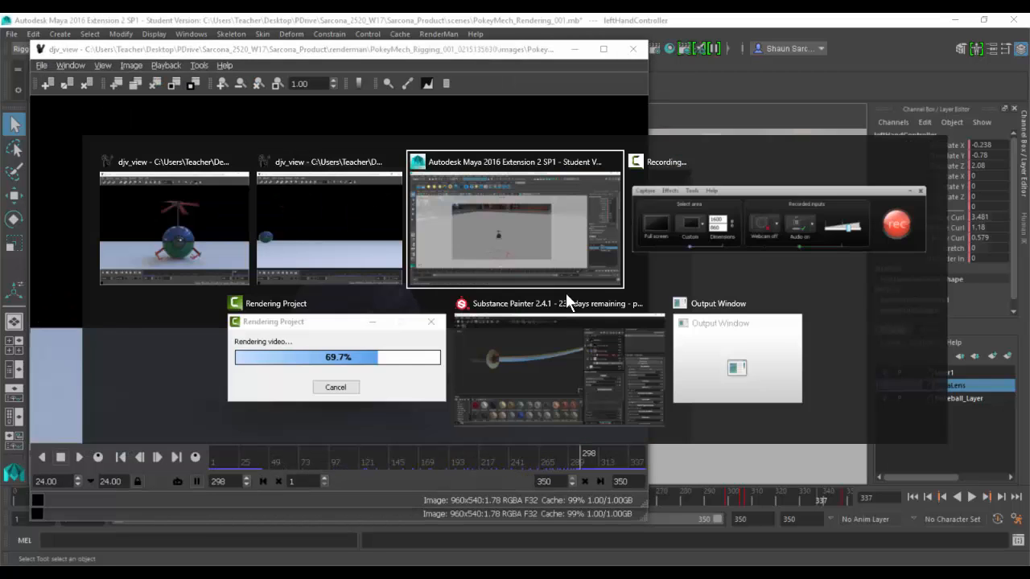
pyautogui.hotkey('alt', 'shift', 'Tab')
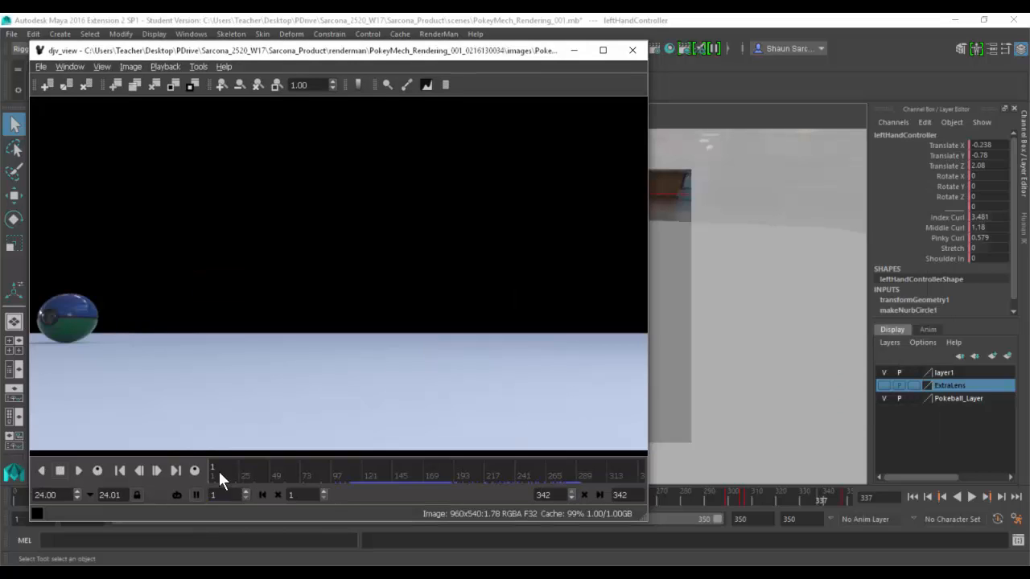
pyautogui.click(78, 471)
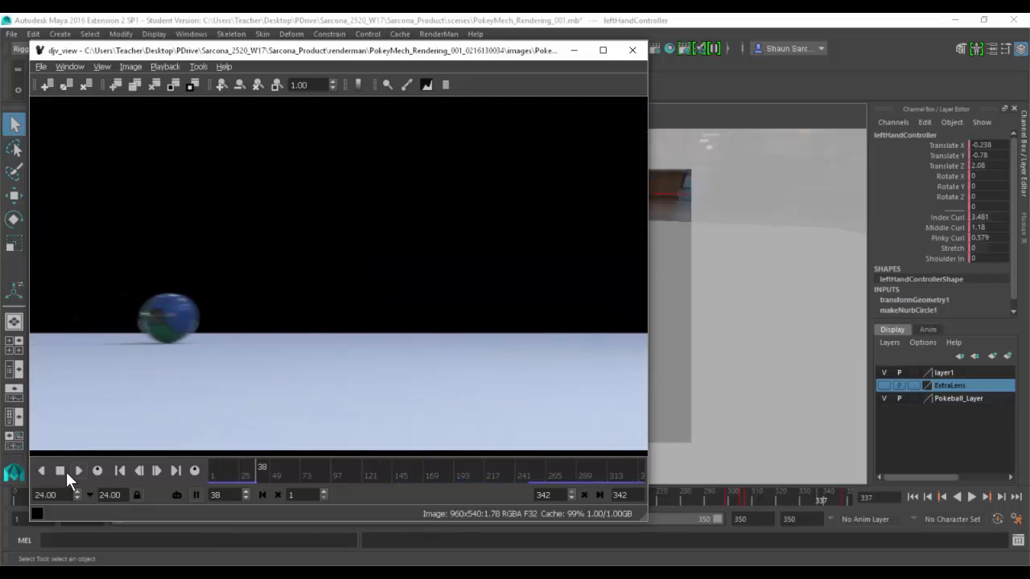
pyautogui.moveTo(330, 471); pyautogui.dragTo(591, 468)
# - Place the Rigging_001 and Rendering_001 render windows side by side to compare the propeller's motion blur
pyautogui.moveTo(412, 51); pyautogui.dragTo(847, 39)
pyautogui.moveTo(424, 50); pyautogui.dragTo(389, 39)
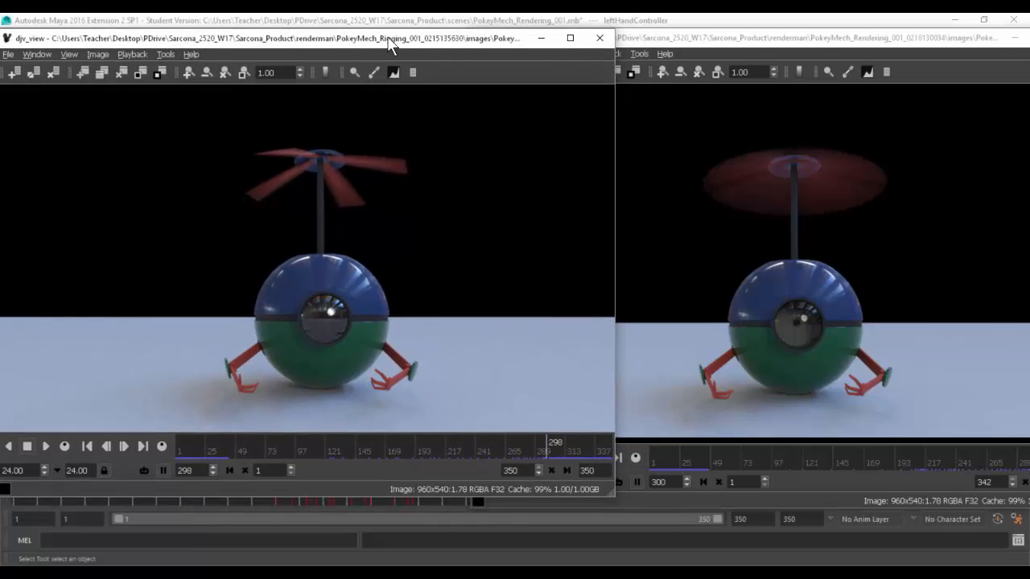
pyautogui.moveTo(738, 38)
pyautogui.mouseDown()
pyautogui.moveTo(639, 33)
pyautogui.moveTo(755, 41)
pyautogui.mouseUp()
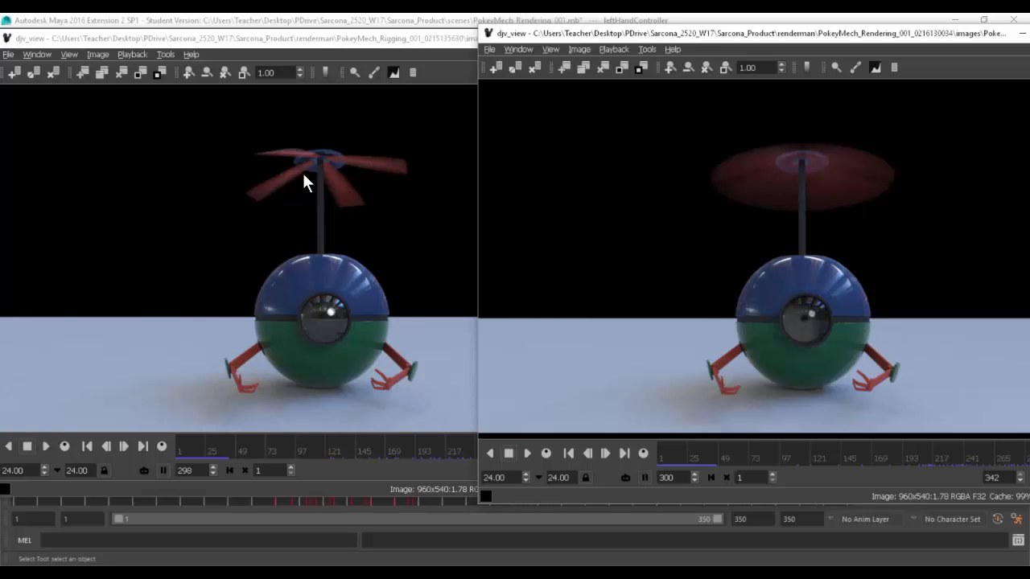
# - Dismiss both djv_view render windows and return to the Maya scene
pyautogui.doubleClick(682, 24)
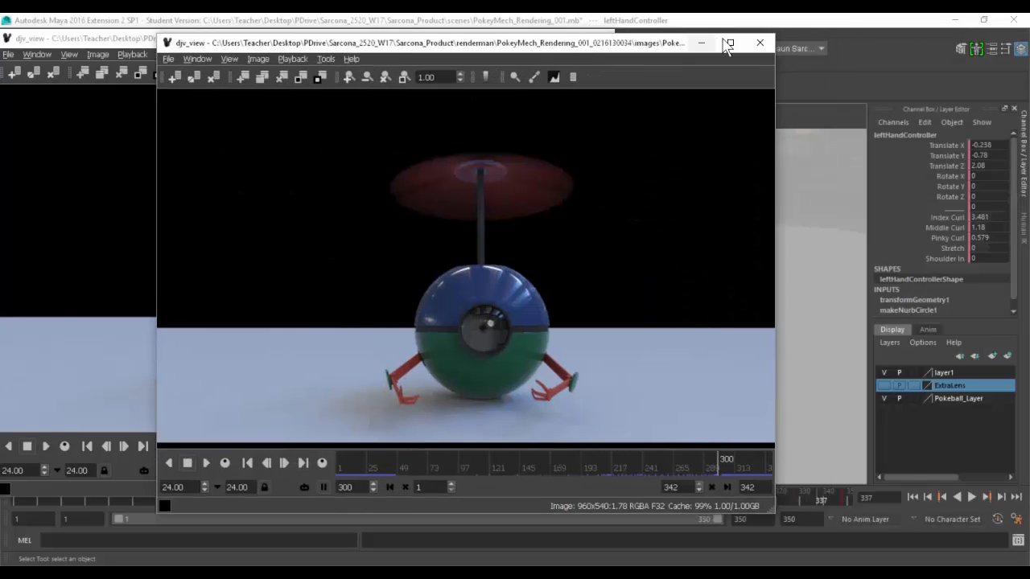
pyautogui.click(731, 41)
pyautogui.click(602, 40)
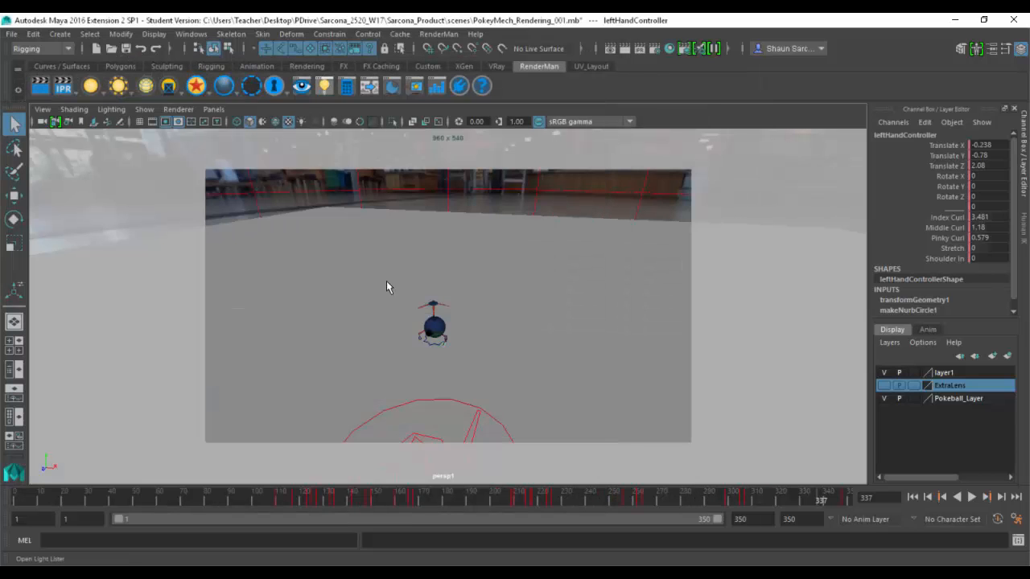
# - Frame the mech's propeller and select heliPole to examine its rotation keys and motion samples
pyautogui.click(437, 306)
pyautogui.press('f')
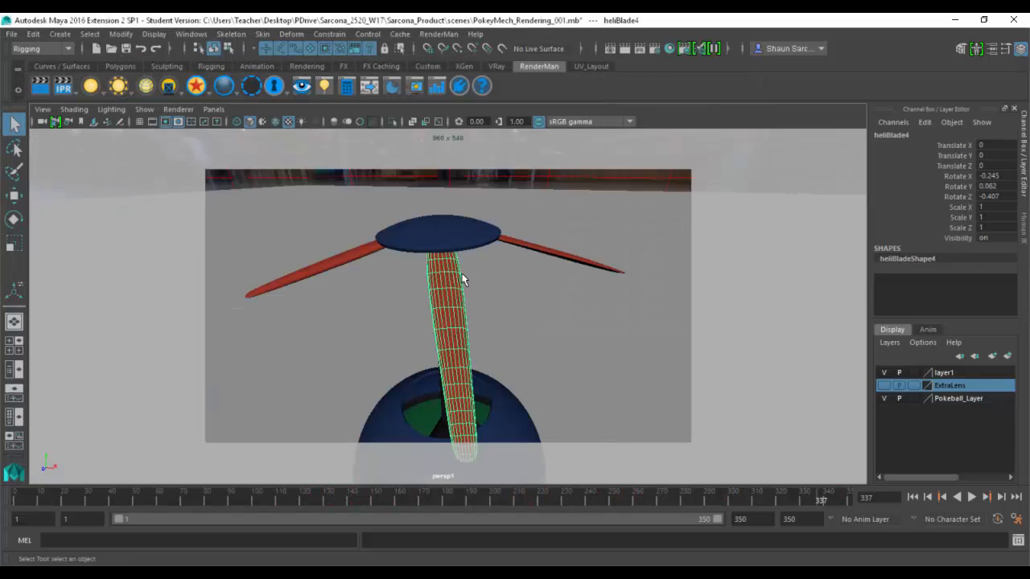
pyautogui.keyDown('alt'); pyautogui.moveTo(462, 279); pyautogui.dragTo(321, 203, button='right'); pyautogui.keyUp('alt')
pyautogui.keyDown('alt'); pyautogui.moveTo(321, 203); pyautogui.dragTo(460, 250); pyautogui.keyUp('alt')
pyautogui.click(429, 322)
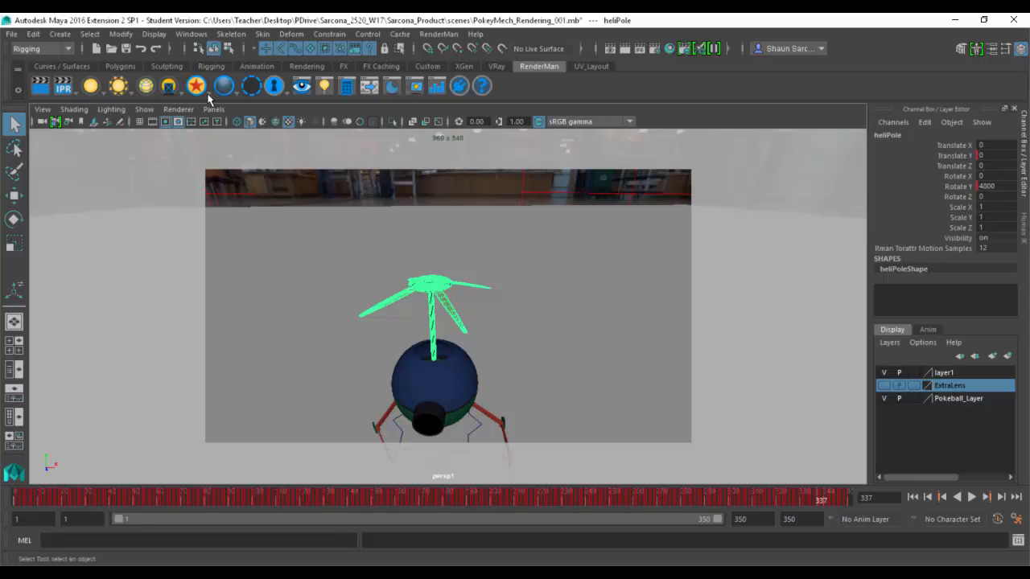
# - Open the scene PokeyMech_Rigging_001.mb and dismiss the dialogs that come with loading it
pyautogui.click(12, 35)
pyautogui.click(69, 73)
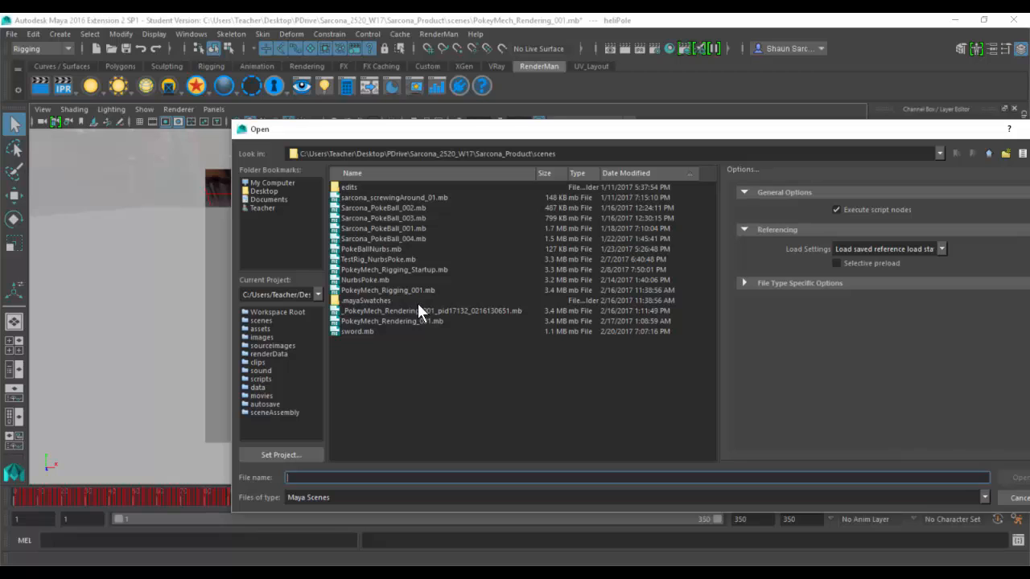
pyautogui.doubleClick(414, 290)
pyautogui.click(495, 306)
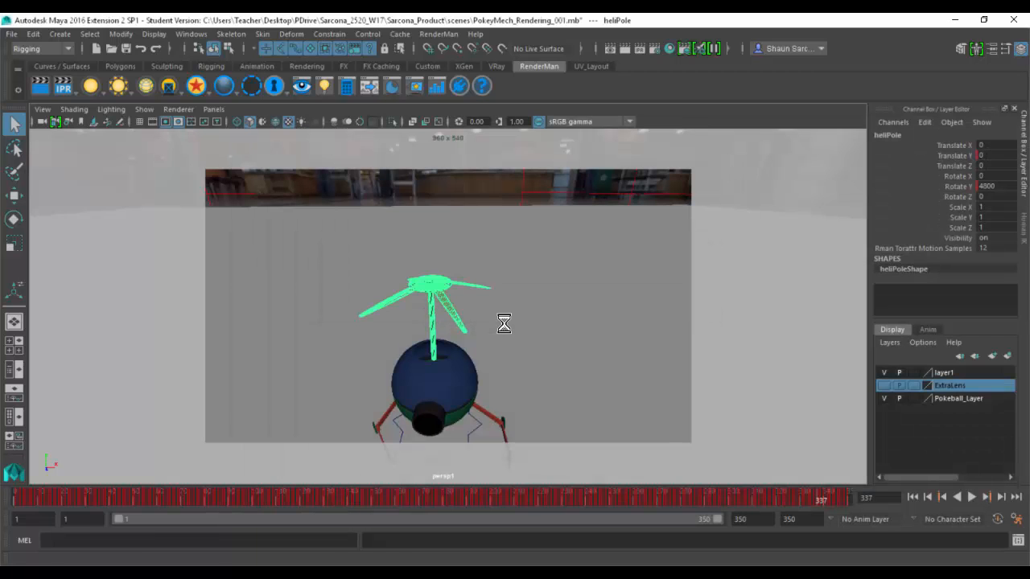
pyautogui.click(481, 307)
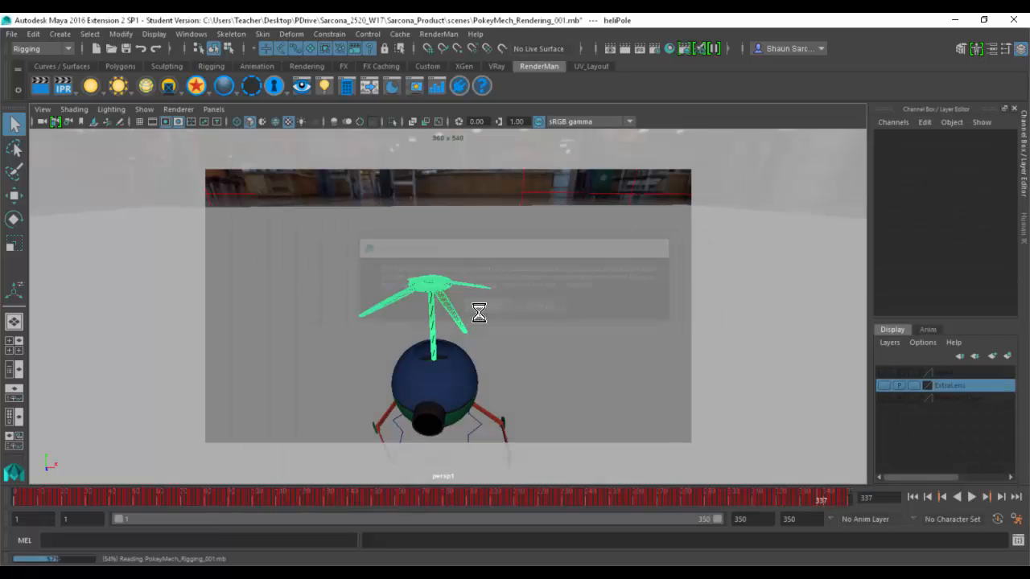
pyautogui.click(460, 504)
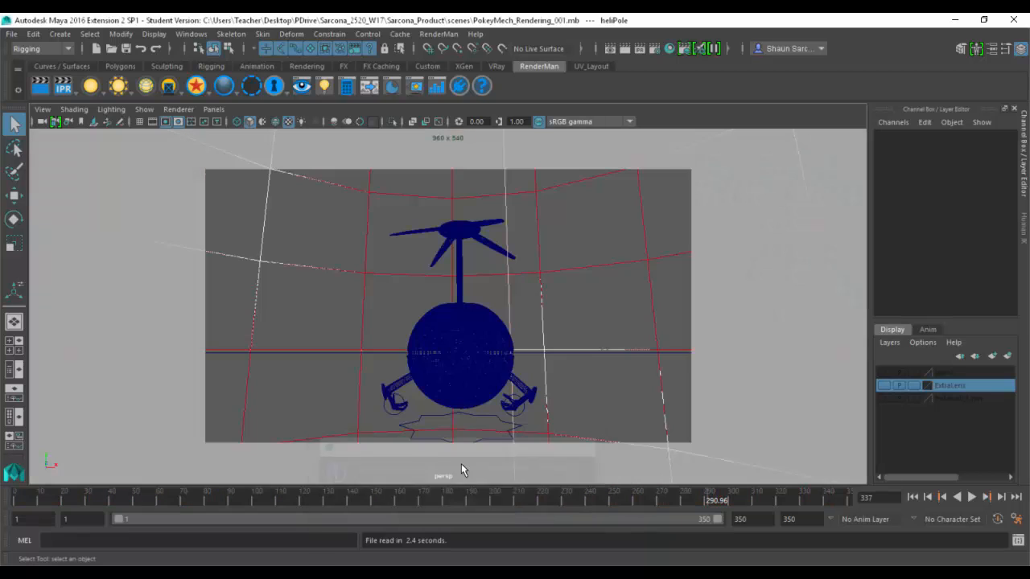
# - Select heliPole in the persp1 view with textured shading and frame the propeller from above
pyautogui.click(459, 286)
pyautogui.press('space')
pyautogui.press('6')
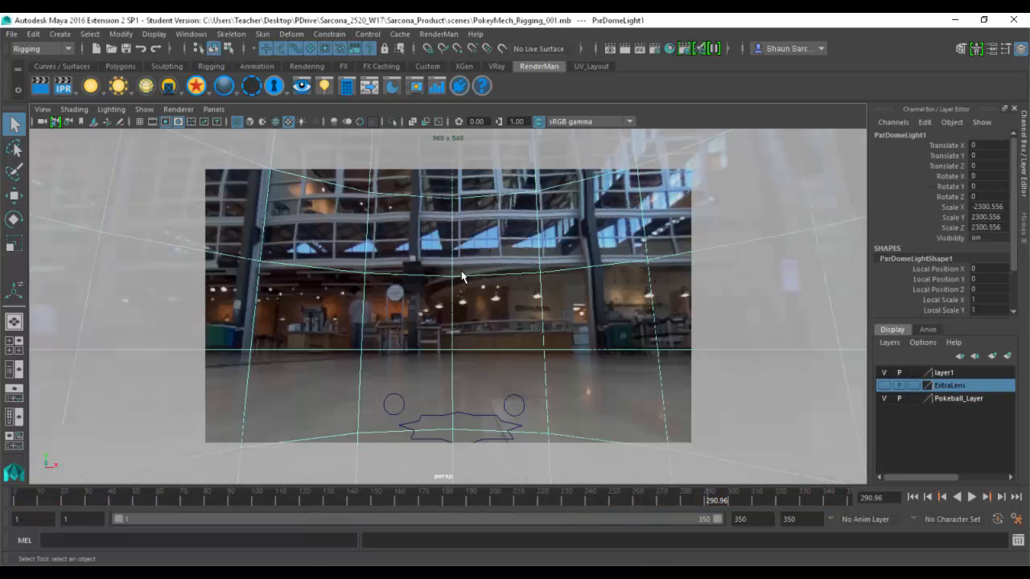
pyautogui.press('space')
pyautogui.press('f')
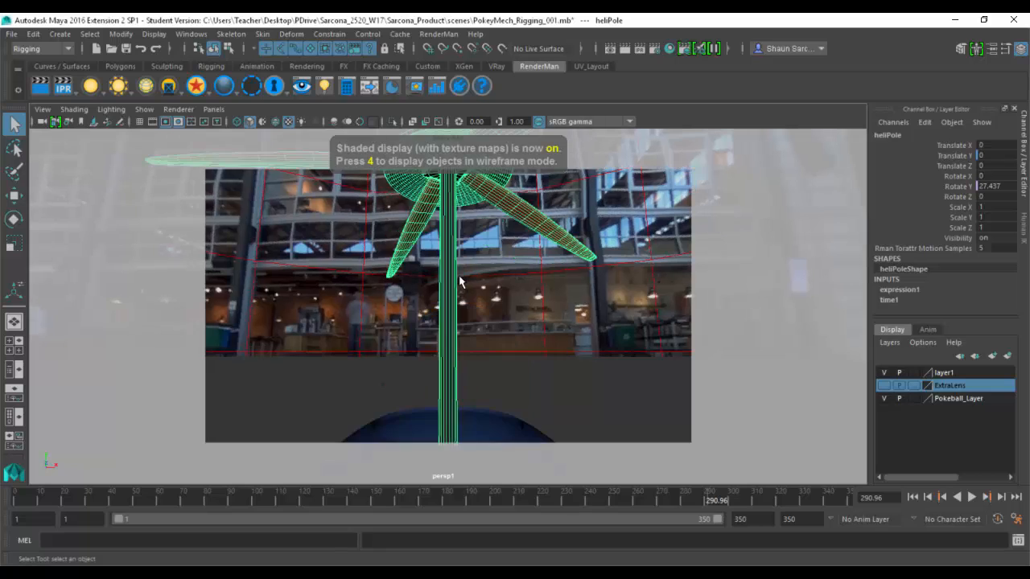
pyautogui.keyDown('alt'); pyautogui.moveTo(503, 277); pyautogui.dragTo(394, 288); pyautogui.keyUp('alt')
pyautogui.scroll(-5, 528, 291)
pyautogui.keyDown('alt'); pyautogui.moveTo(529, 291); pyautogui.dragTo(607, 315); pyautogui.keyUp('alt')
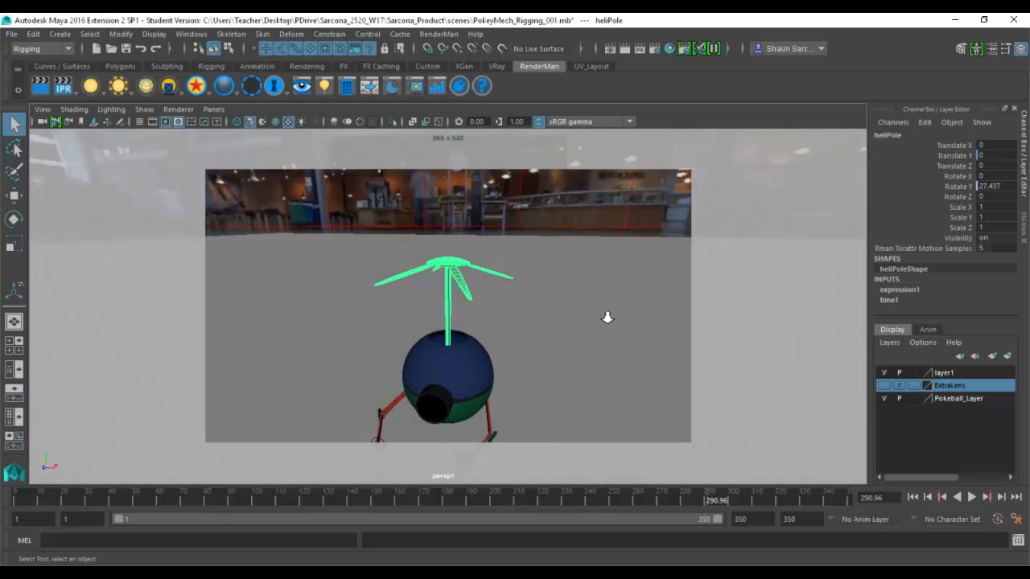
pyautogui.scroll(5, 564, 315)
pyautogui.keyDown('alt'); pyautogui.moveTo(526, 340); pyautogui.dragTo(505, 307); pyautogui.keyUp('alt')
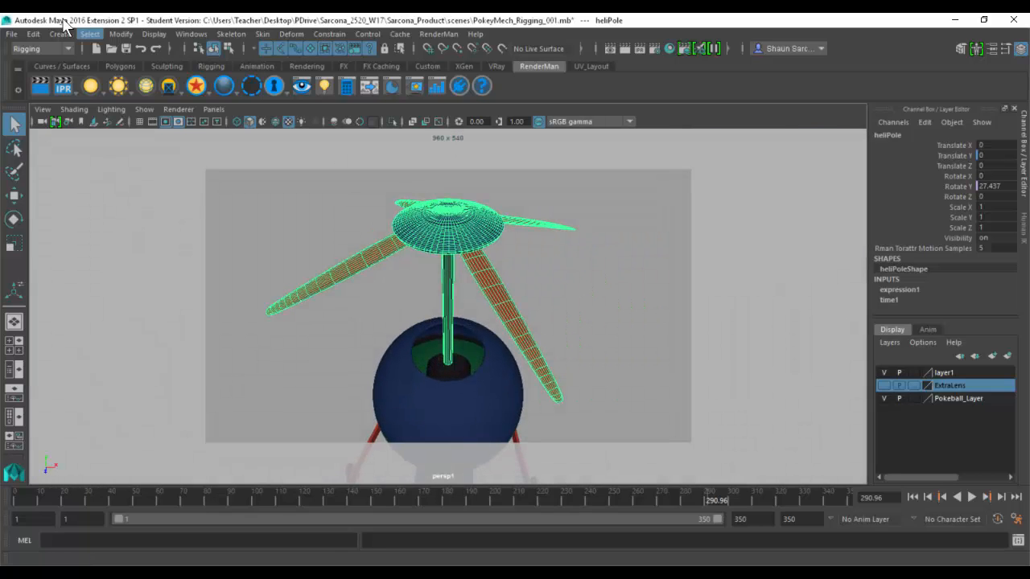
# - Bake heliPole's Rotate Y channel with Bake Simulation, using From Channel Box, the Time Slider range and a sample step of 1
pyautogui.click(36, 34)
pyautogui.moveTo(202, 155)
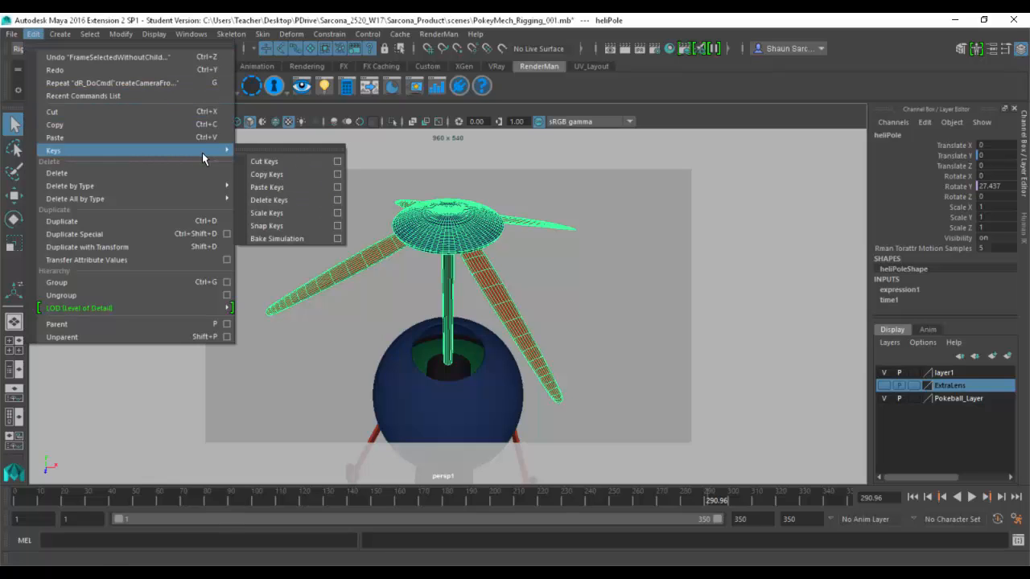
pyautogui.click(339, 239)
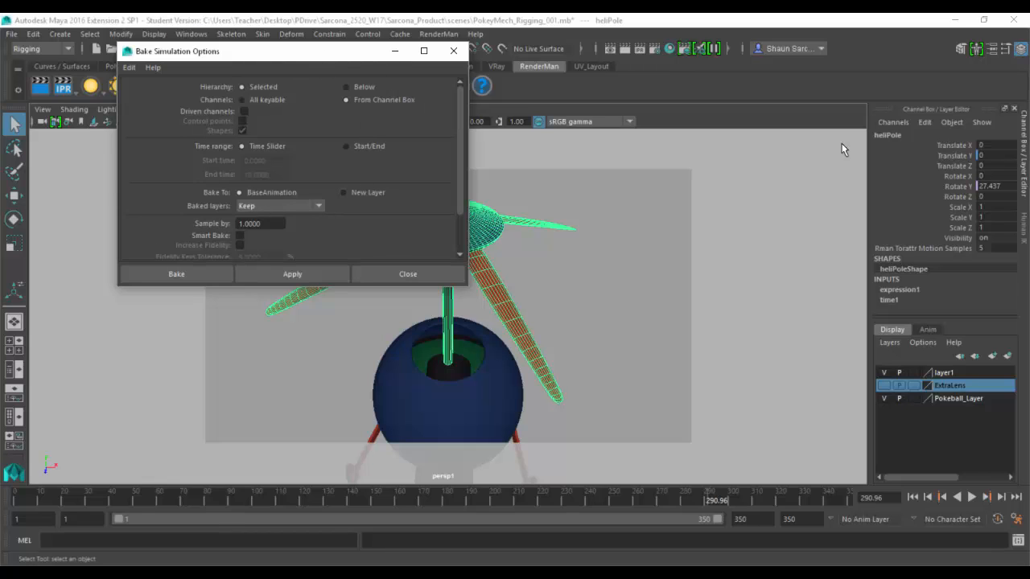
pyautogui.click(950, 187)
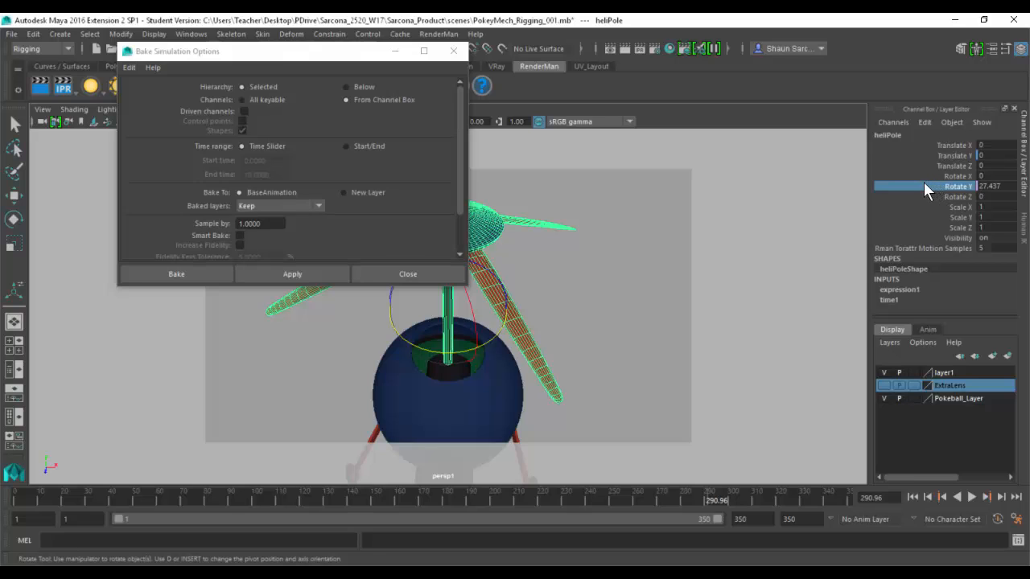
pyautogui.click(353, 97)
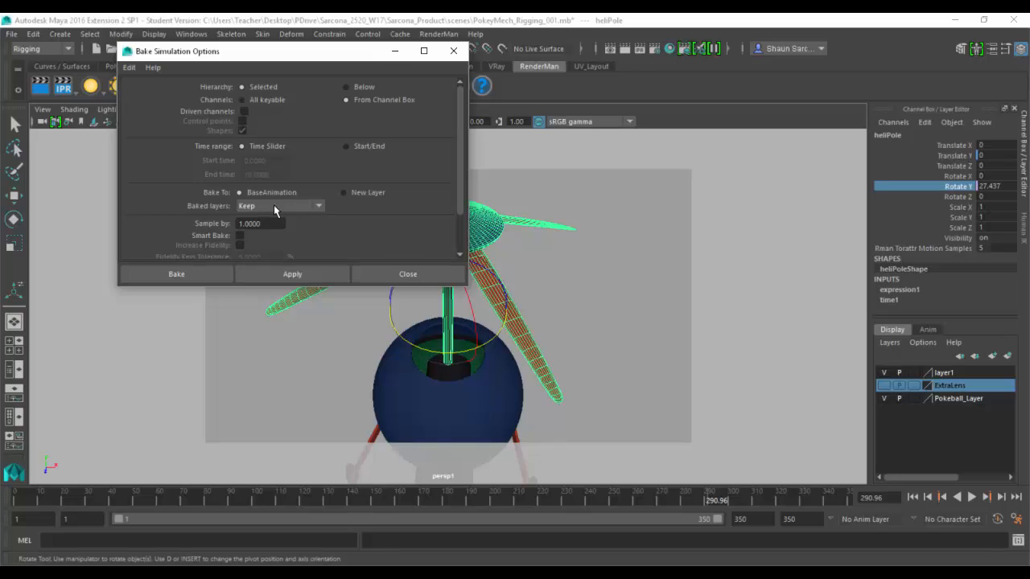
pyautogui.click(189, 275)
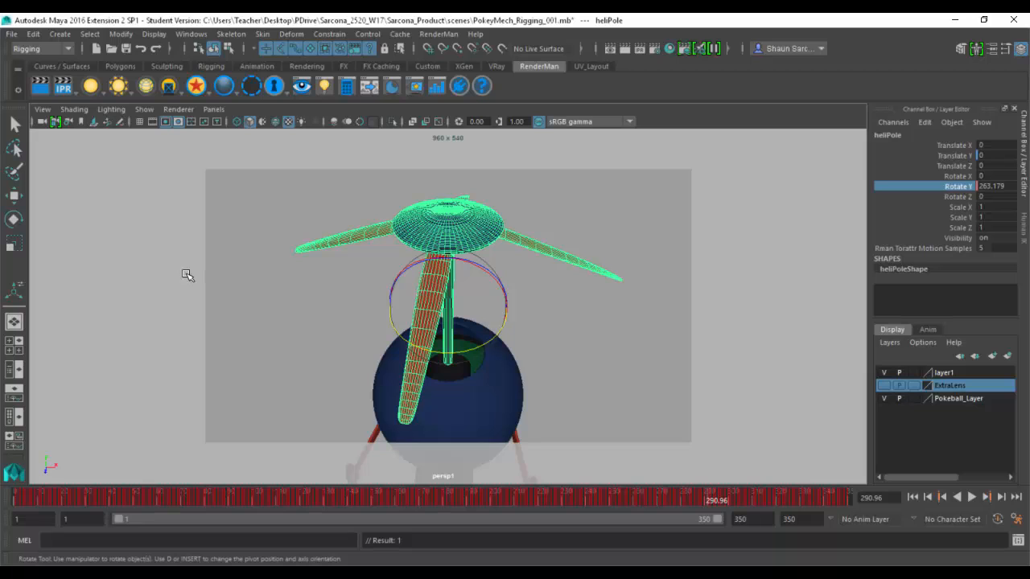
# - Examine heliPole's baked Rotate Y curve in the Graph Editor, from its flat start to the end of its steep rise
pyautogui.click(190, 34)
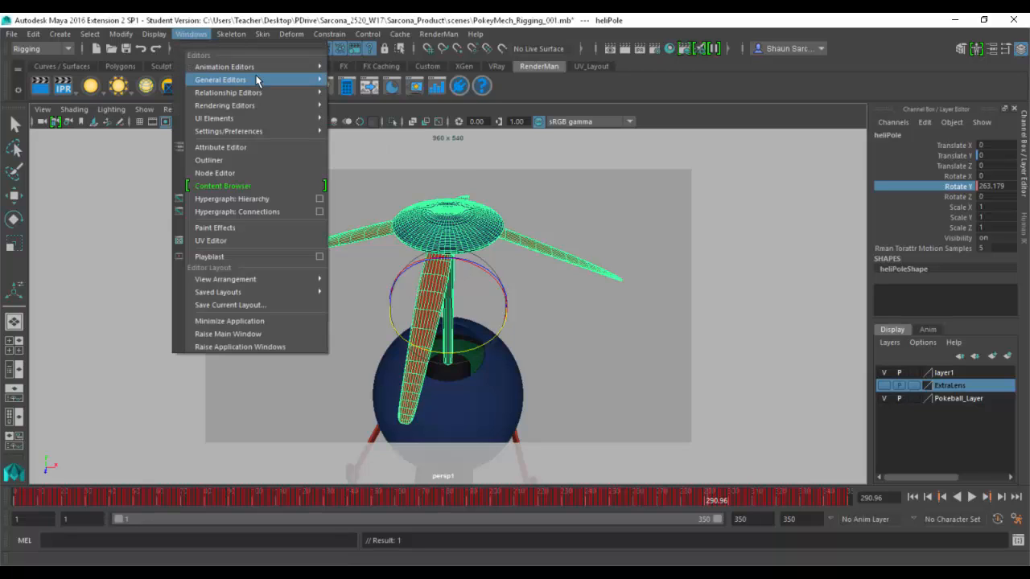
pyautogui.moveTo(268, 66)
pyautogui.click(353, 80)
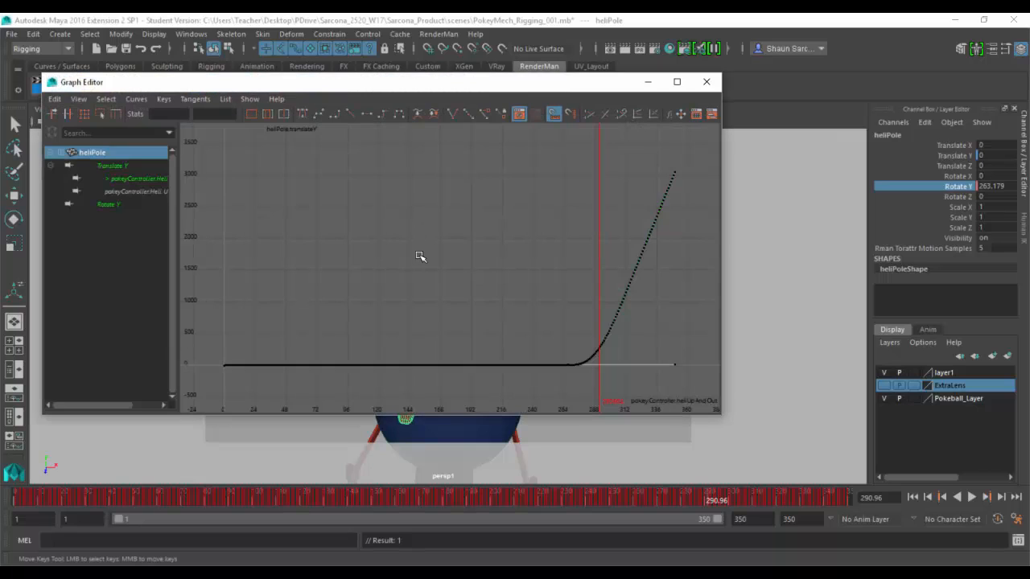
pyautogui.click(122, 176)
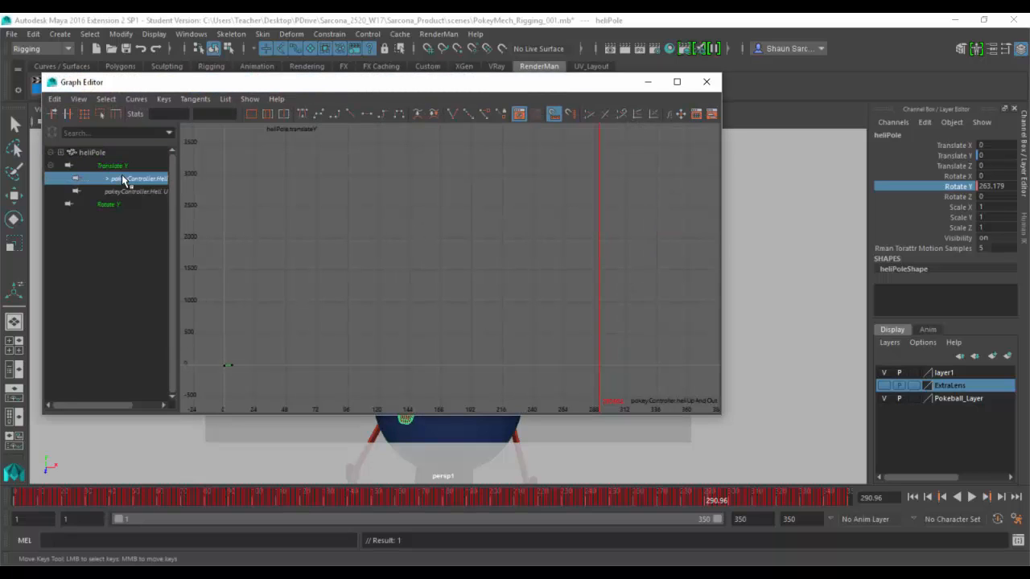
pyautogui.click(136, 202)
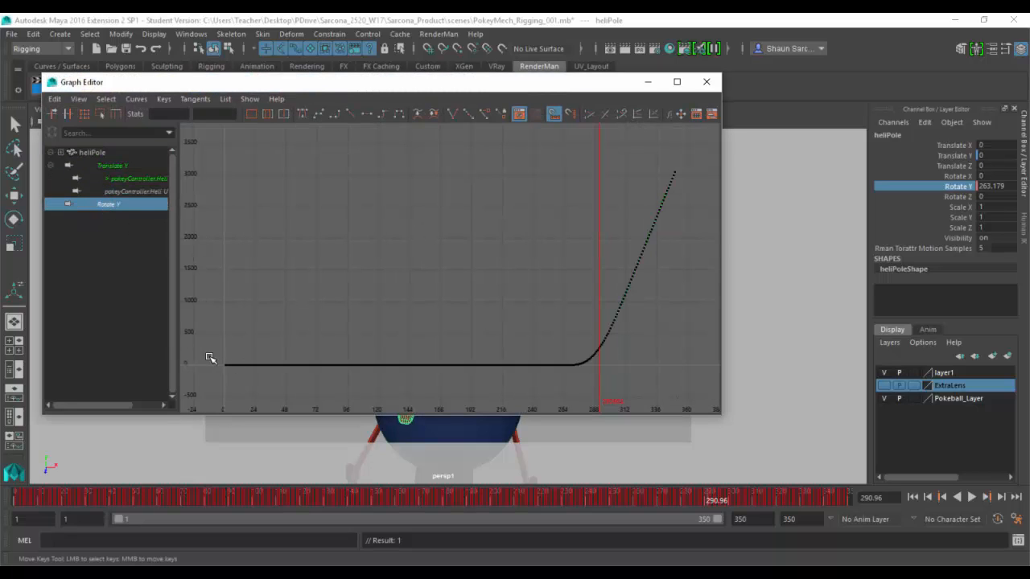
pyautogui.moveTo(199, 345); pyautogui.dragTo(531, 389)
pyautogui.click(568, 349)
pyautogui.keyDown('ctrl'); pyautogui.keyDown('alt'); pyautogui.moveTo(542, 319); pyautogui.dragTo(611, 372); pyautogui.keyUp('alt'); pyautogui.keyUp('ctrl')
pyautogui.keyDown('alt'); pyautogui.moveTo(402, 361); pyautogui.dragTo(436, 316, button='middle'); pyautogui.keyUp('alt')
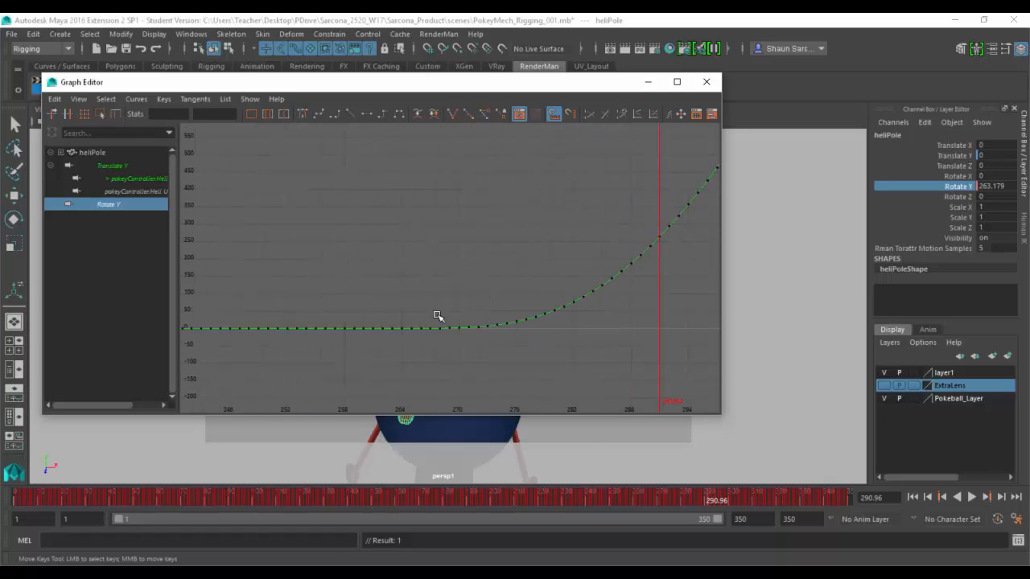
pyautogui.keyDown('alt'); pyautogui.moveTo(679, 242); pyautogui.dragTo(553, 267, button='right'); pyautogui.keyUp('alt')
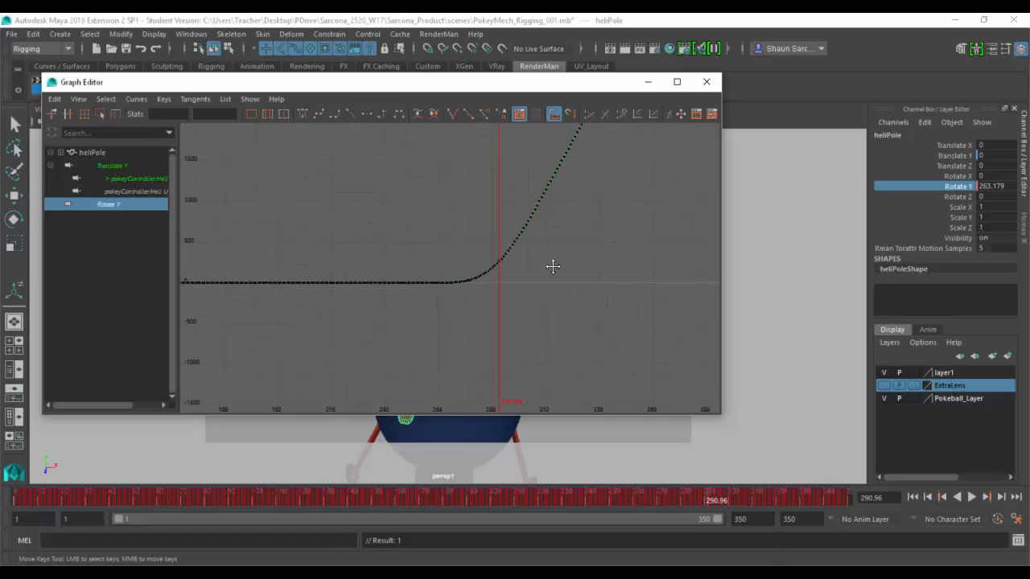
pyautogui.keyDown('alt'); pyautogui.moveTo(552, 266); pyautogui.dragTo(533, 285, button='middle'); pyautogui.keyUp('alt')
pyautogui.keyDown('alt'); pyautogui.moveTo(573, 191); pyautogui.dragTo(520, 257, button='middle'); pyautogui.keyUp('alt')
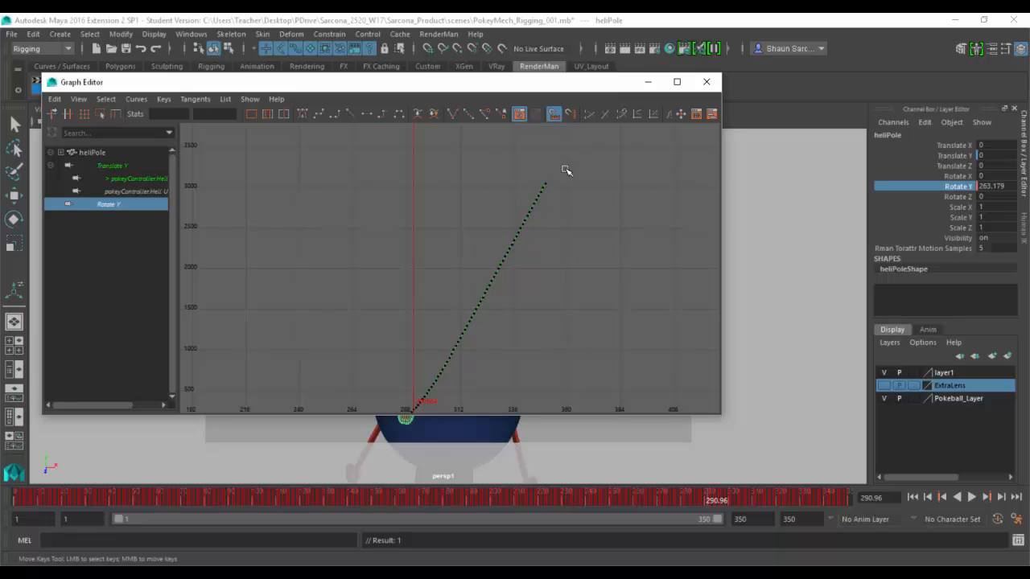
# - Review the RenderMan motion blur settings for Motion Samples and Shutter Angle, and close the Render Settings and Graph Editor
pyautogui.click(652, 50)
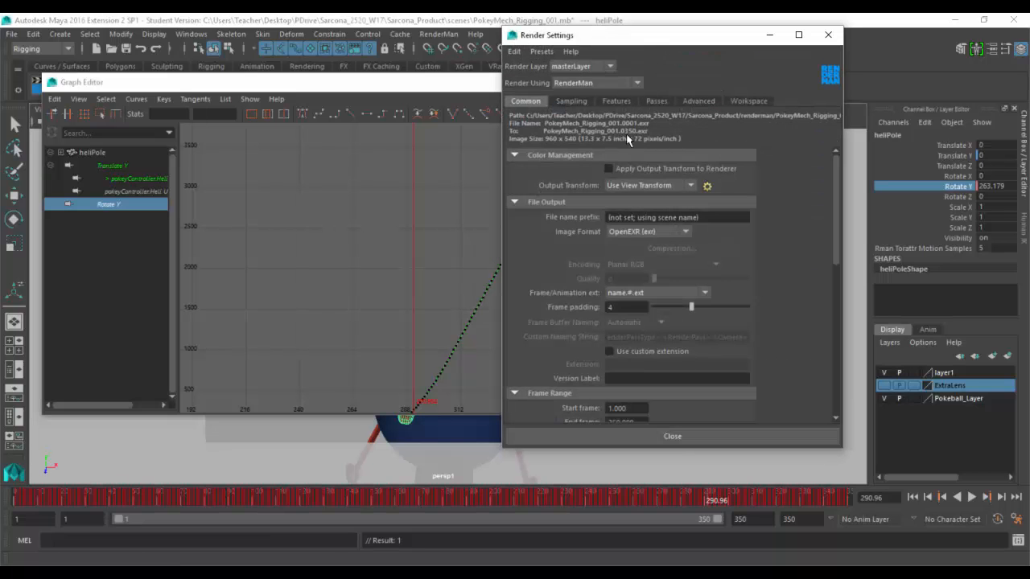
pyautogui.click(658, 100)
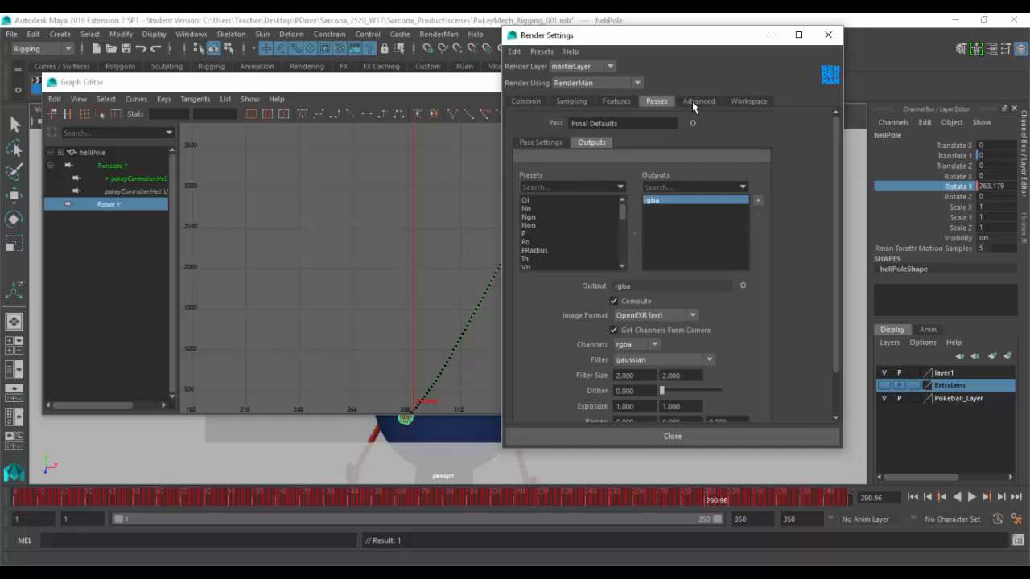
pyautogui.click(616, 103)
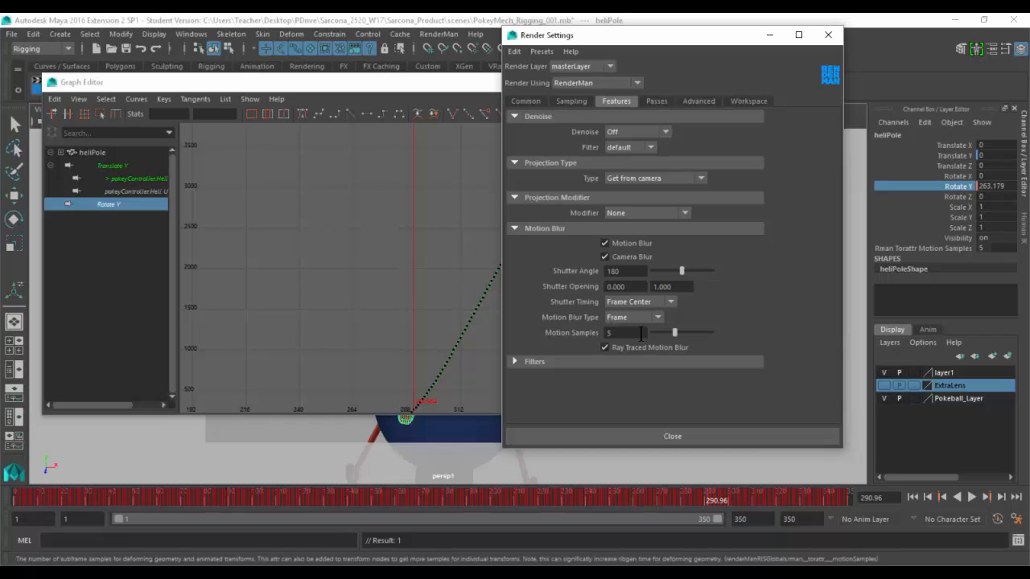
pyautogui.moveTo(640, 333); pyautogui.dragTo(587, 340)
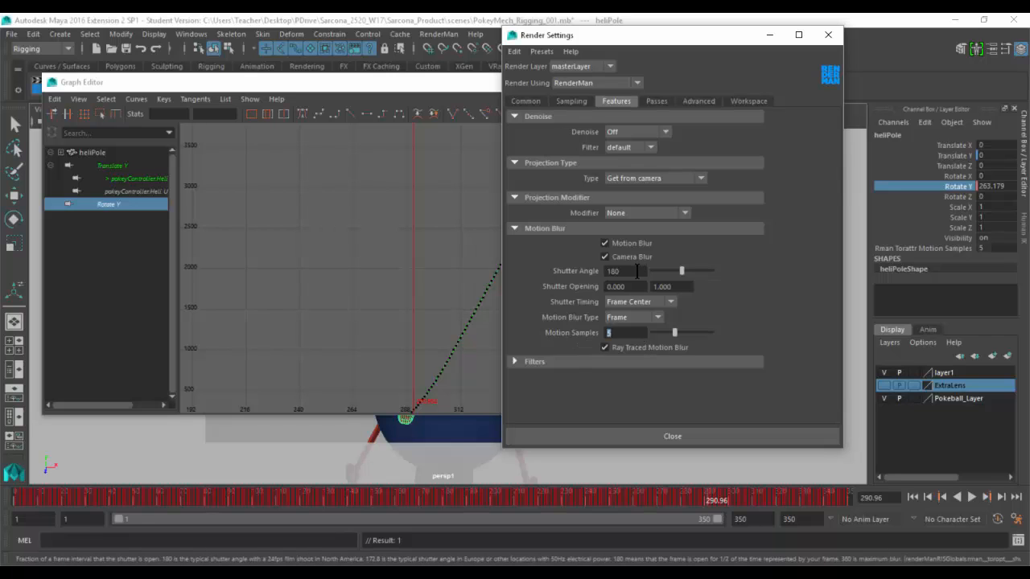
pyautogui.moveTo(636, 272); pyautogui.dragTo(583, 271)
pyautogui.moveTo(683, 288); pyautogui.dragTo(553, 265)
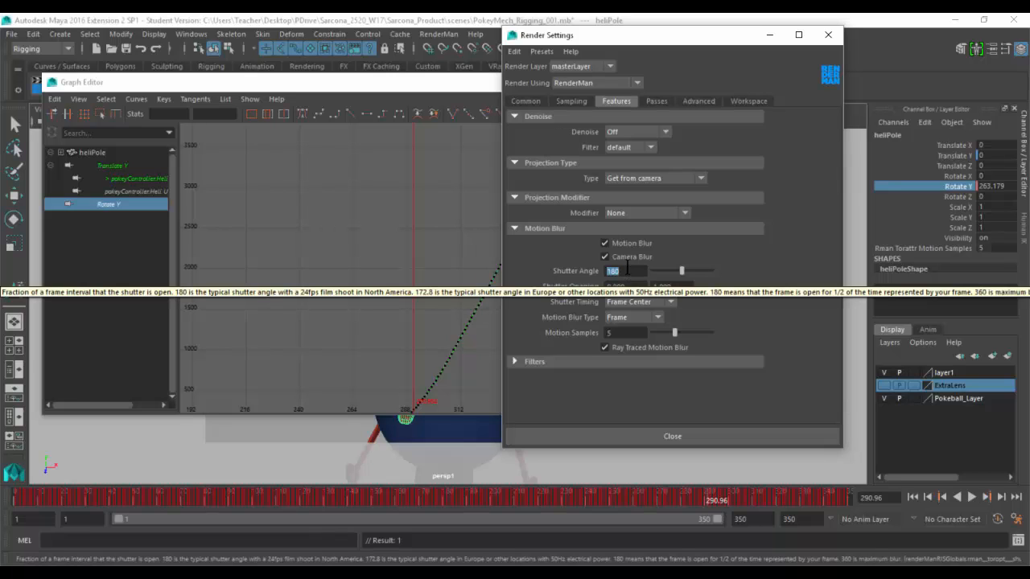
pyautogui.click(668, 432)
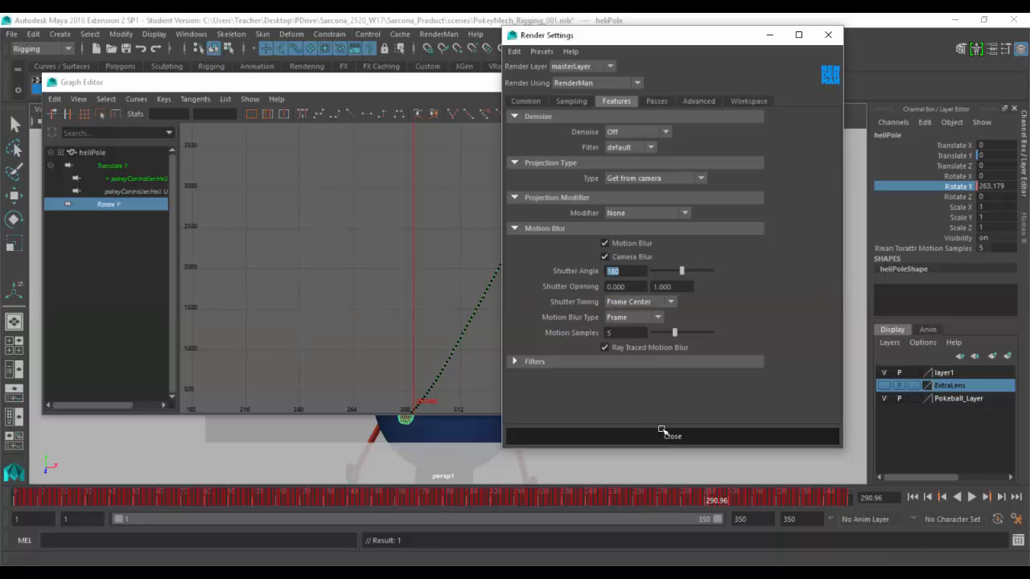
pyautogui.click(713, 83)
# - Start a new empty scene without saving the changes to the mech scene
pyautogui.hotkey('ctrl', 'n')
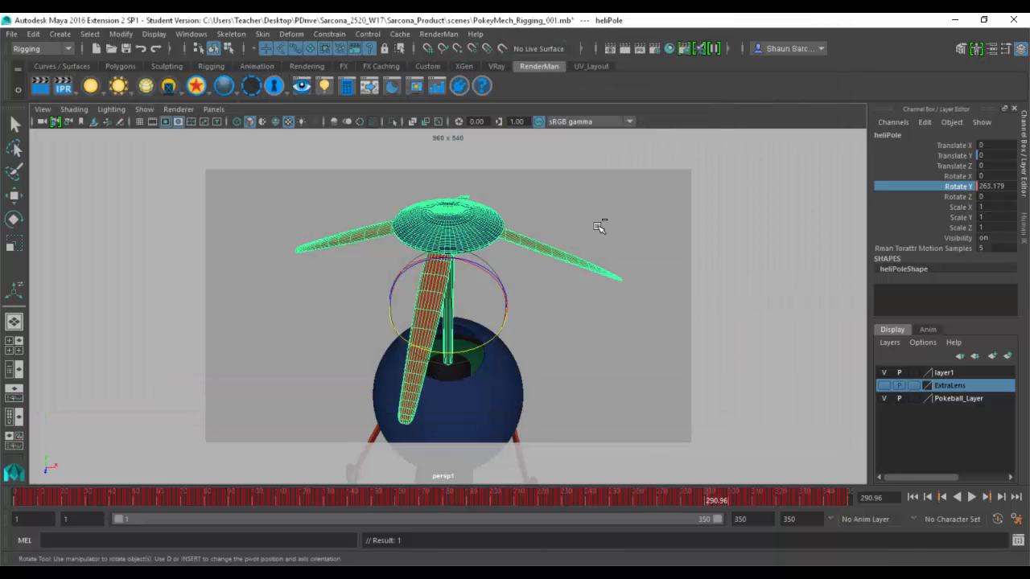
pyautogui.click(515, 303)
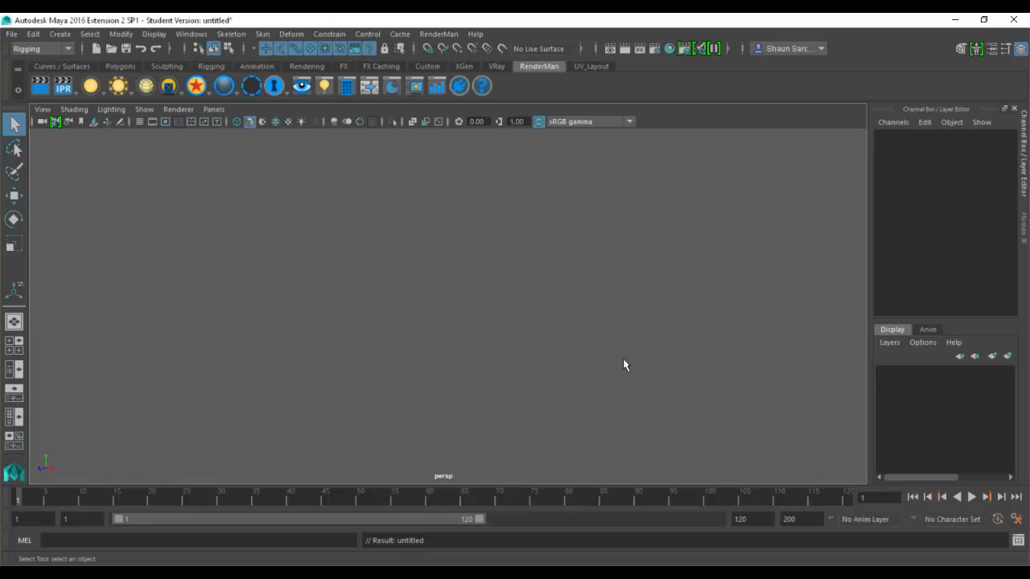
pyautogui.click(341, 232)
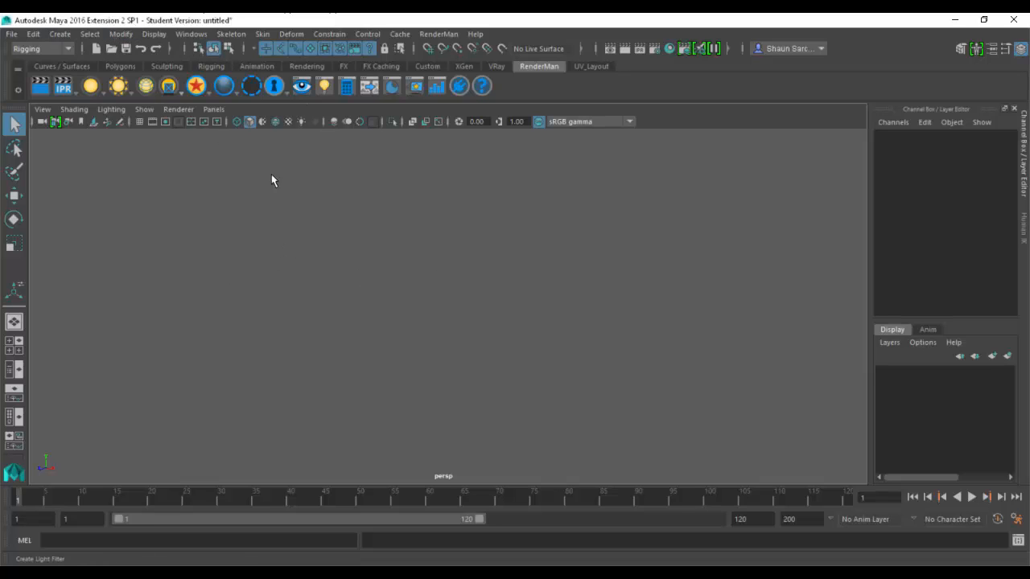
# - Import the human male anatomy hand and the CharacterFullAlienConspiracyStyle body from the Content Browser's Bipeds base meshes
pyautogui.click(182, 33)
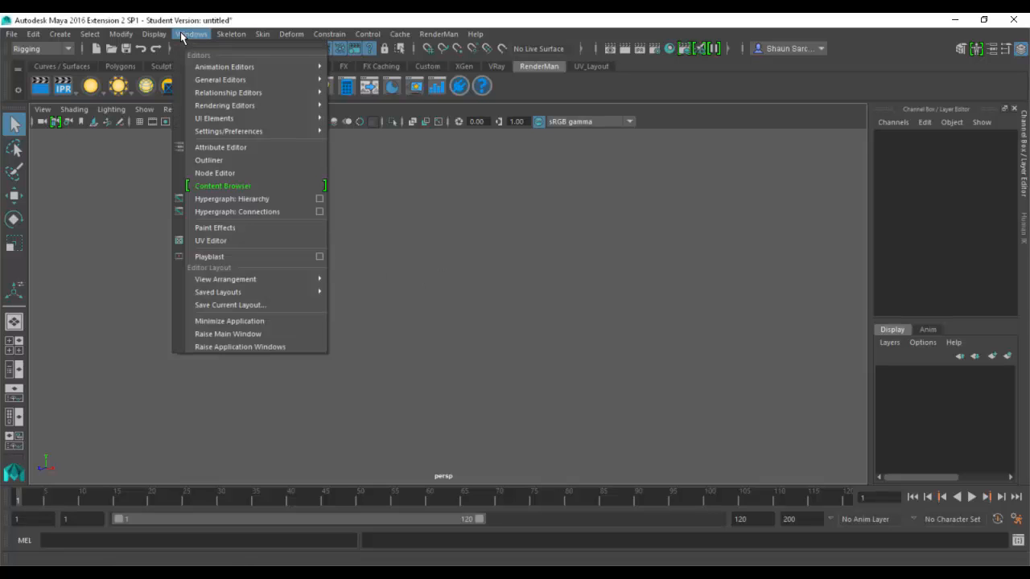
pyautogui.click(243, 193)
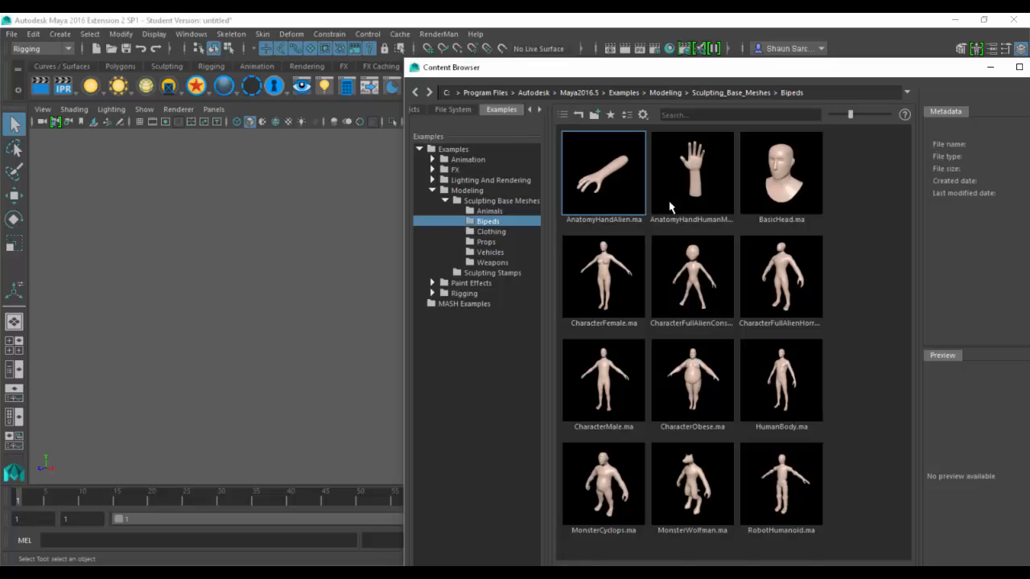
pyautogui.moveTo(703, 187); pyautogui.dragTo(277, 362)
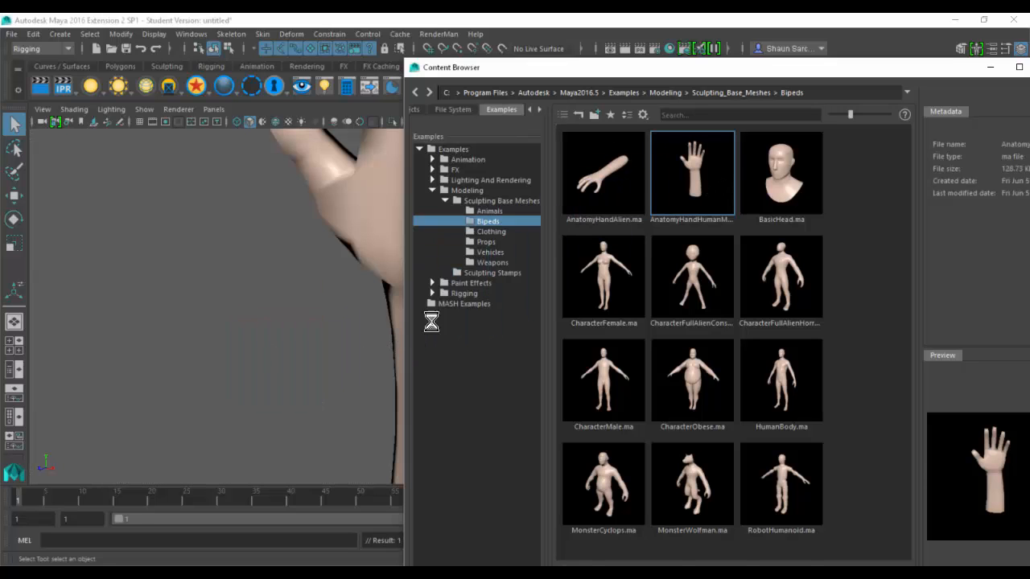
pyautogui.moveTo(692, 273); pyautogui.dragTo(250, 367)
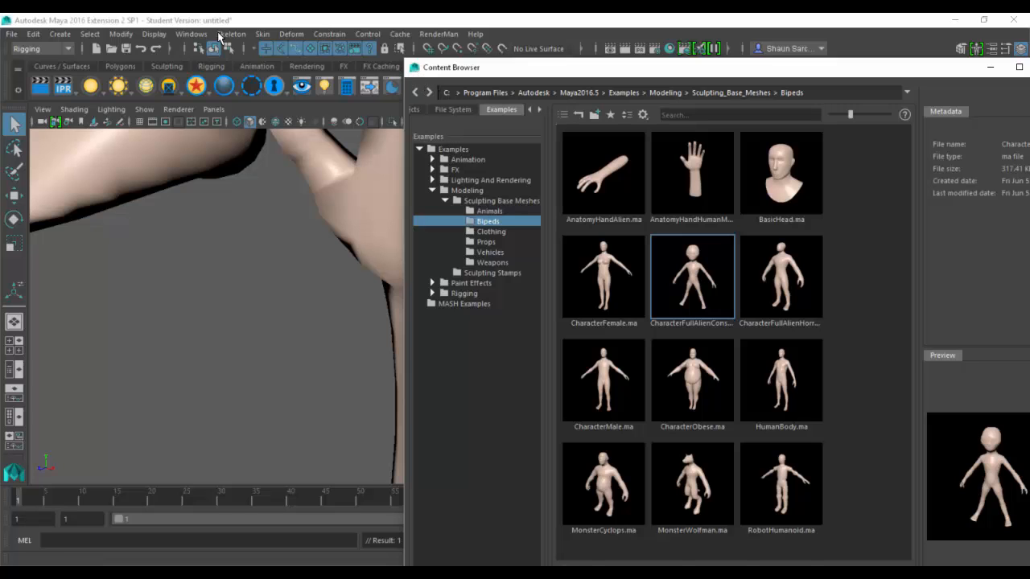
# - Browse the Animals, Clothing, Vehicles and Weapons base meshes in the Content Browser, and close it
pyautogui.click(192, 33)
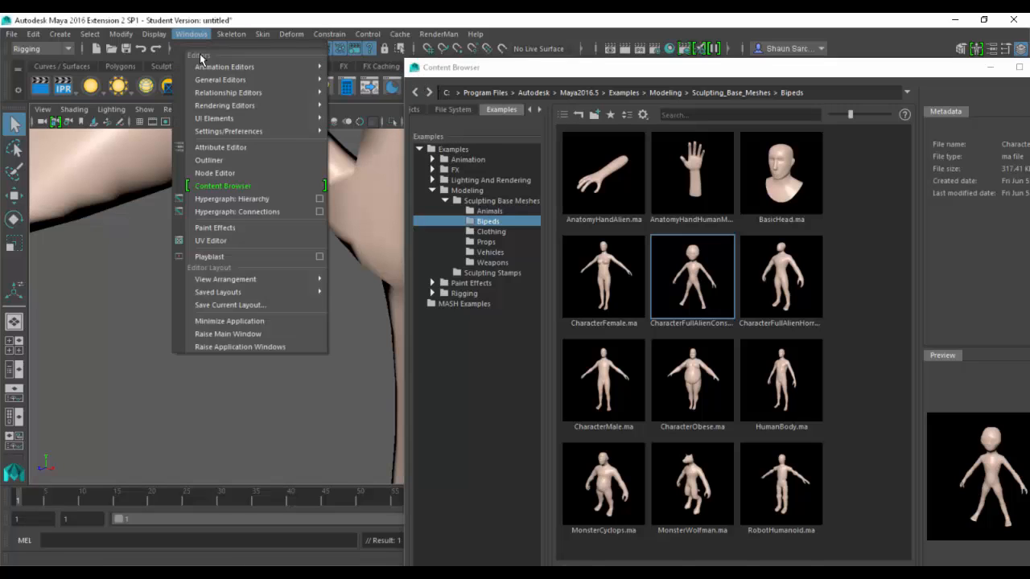
pyautogui.click(231, 188)
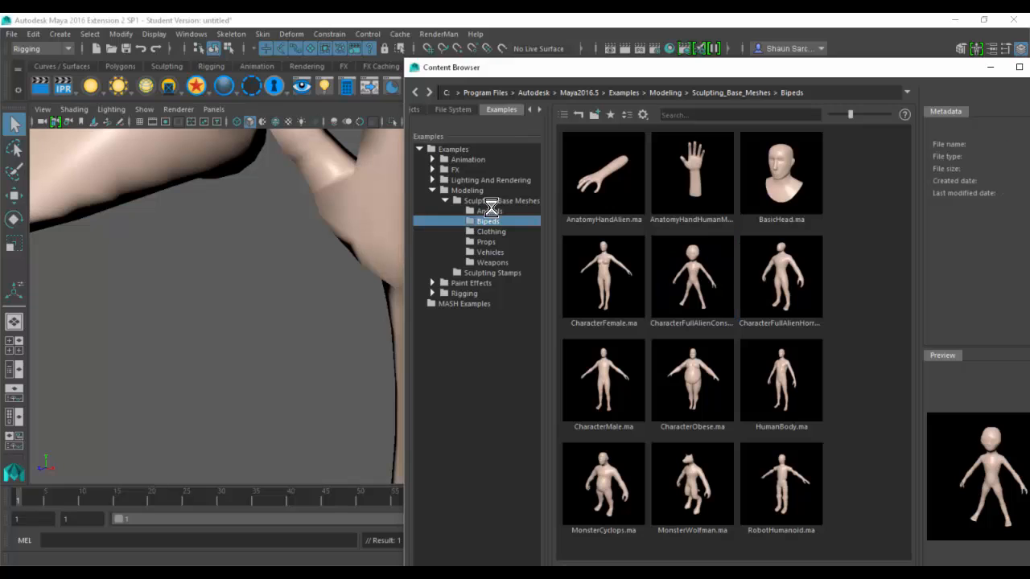
pyautogui.click(489, 210)
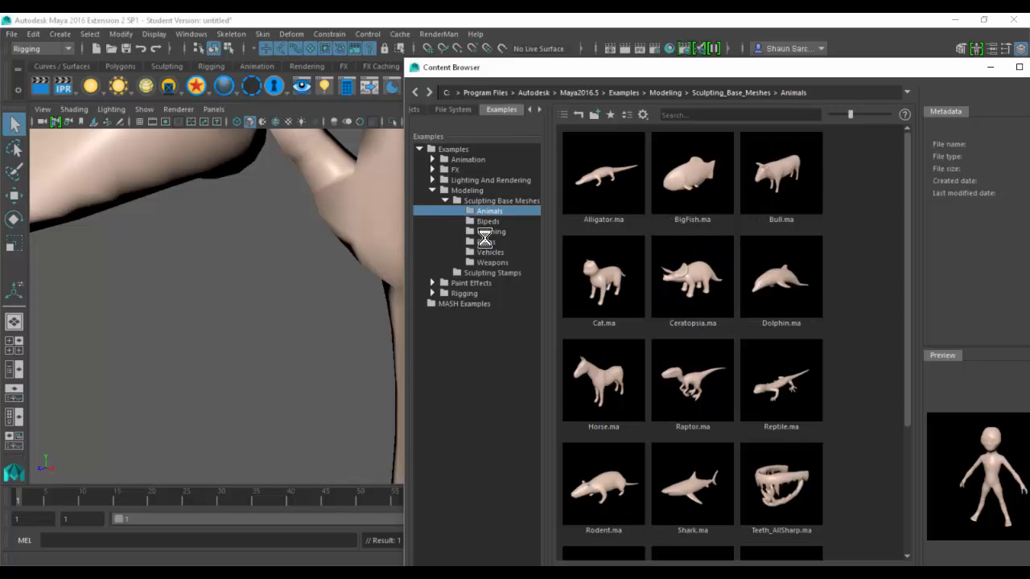
pyautogui.click(487, 232)
pyautogui.click(489, 252)
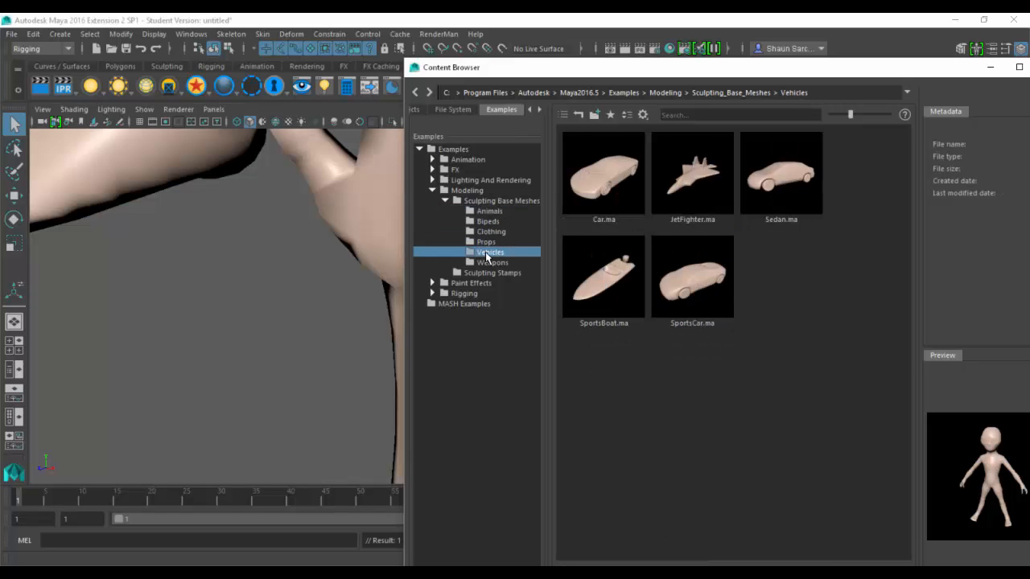
pyautogui.click(487, 264)
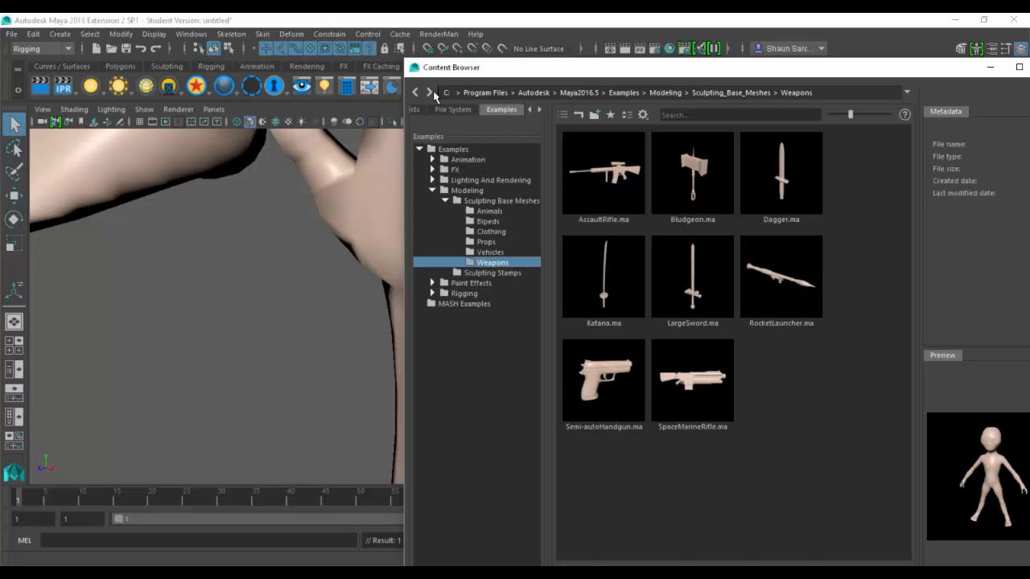
pyautogui.doubleClick(414, 69)
# - Rotate the human hand mesh to 90 degrees in Rotate X so that it lies palm down between the alien's feet
pyautogui.scroll(-8, 611, 259)
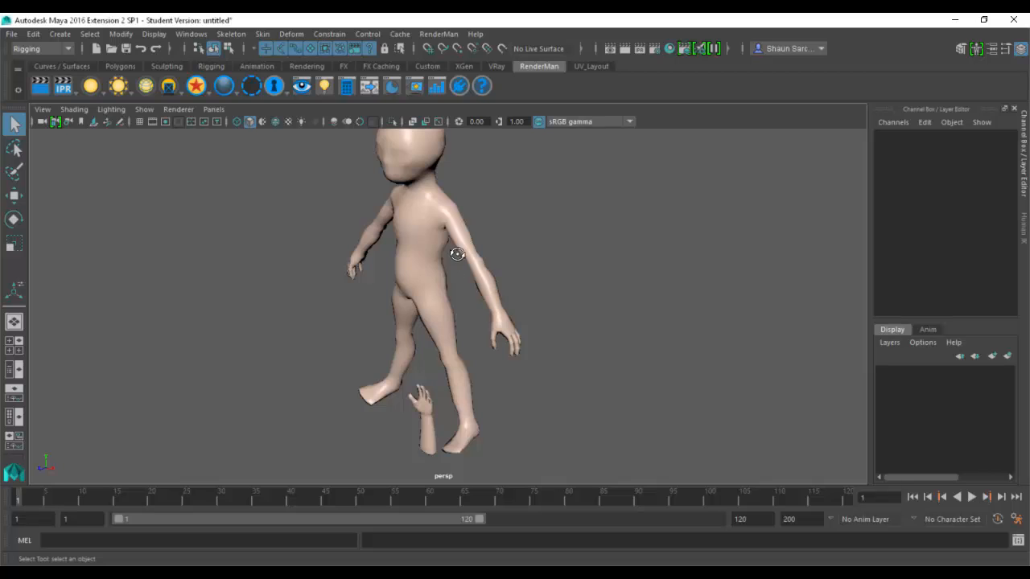
pyautogui.keyDown('alt'); pyautogui.moveTo(456, 253); pyautogui.dragTo(471, 195); pyautogui.keyUp('alt')
pyautogui.click(453, 262)
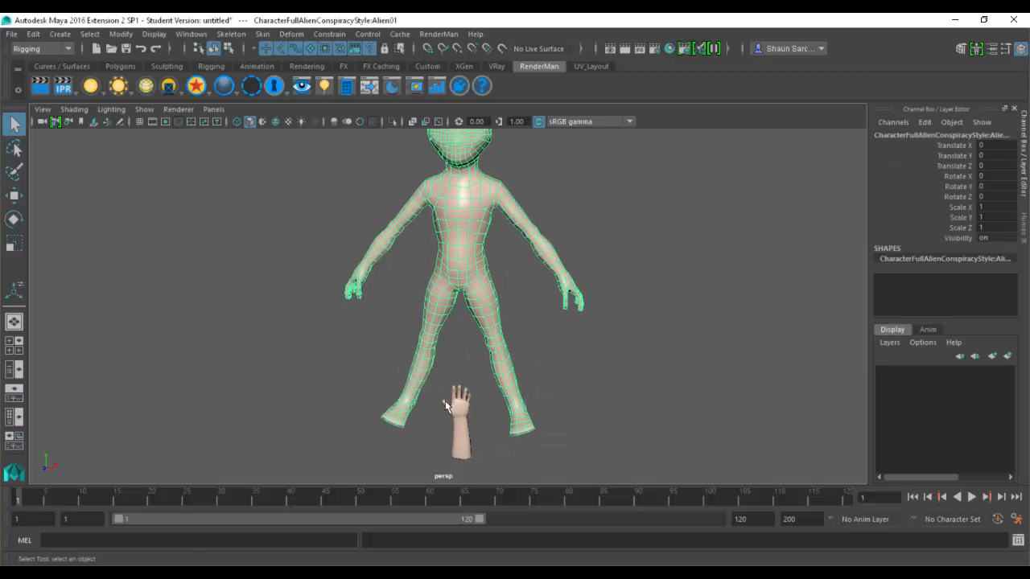
pyautogui.click(449, 402)
pyautogui.press('e')
pyautogui.press('f')
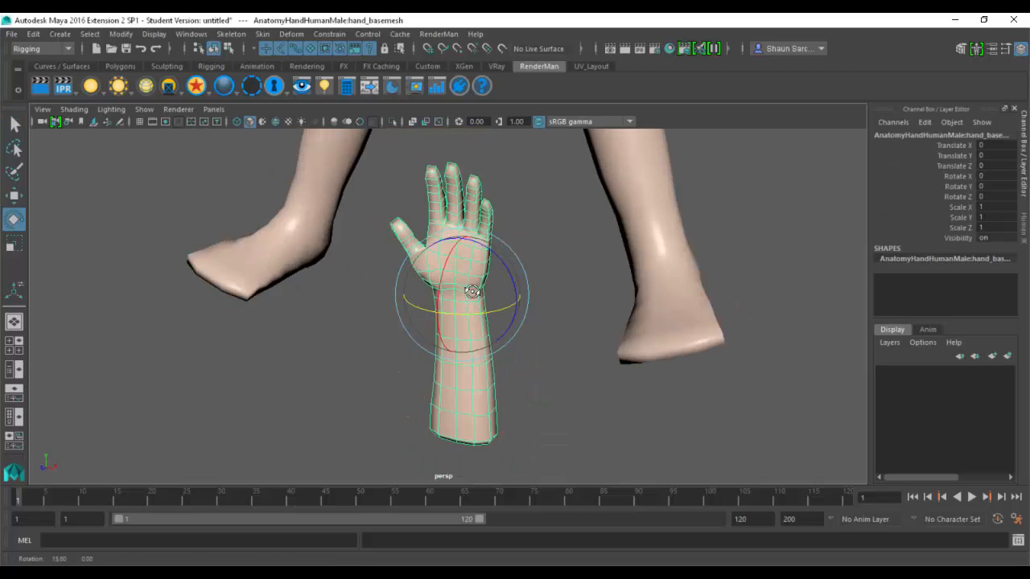
pyautogui.keyDown('alt'); pyautogui.moveTo(472, 292); pyautogui.dragTo(418, 243); pyautogui.keyUp('alt')
pyautogui.moveTo(413, 293); pyautogui.dragTo(383, 339)
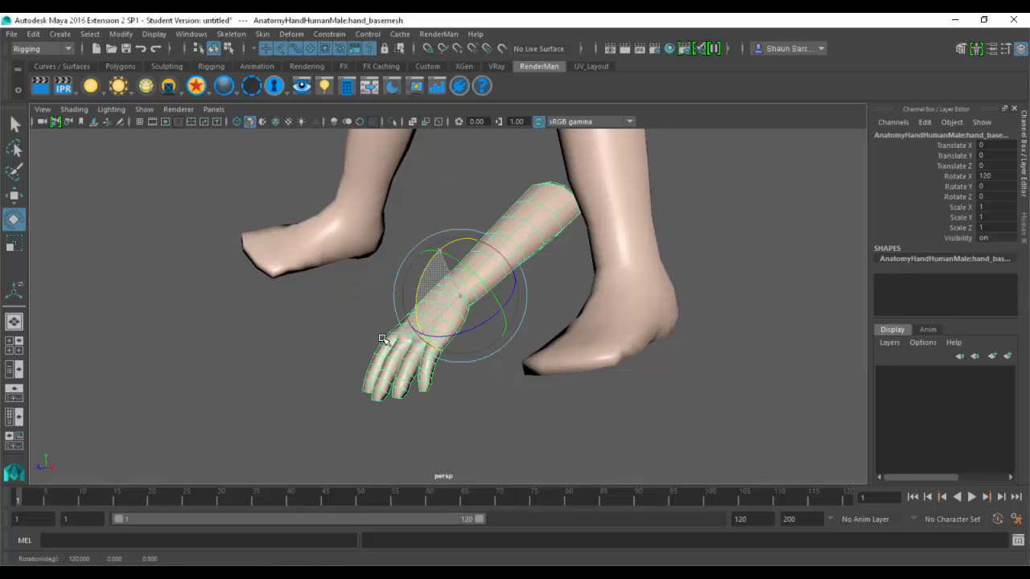
pyautogui.hotkey('ctrl', 'z')
pyautogui.keyDown('alt'); pyautogui.moveTo(306, 340); pyautogui.dragTo(349, 357); pyautogui.keyUp('alt')
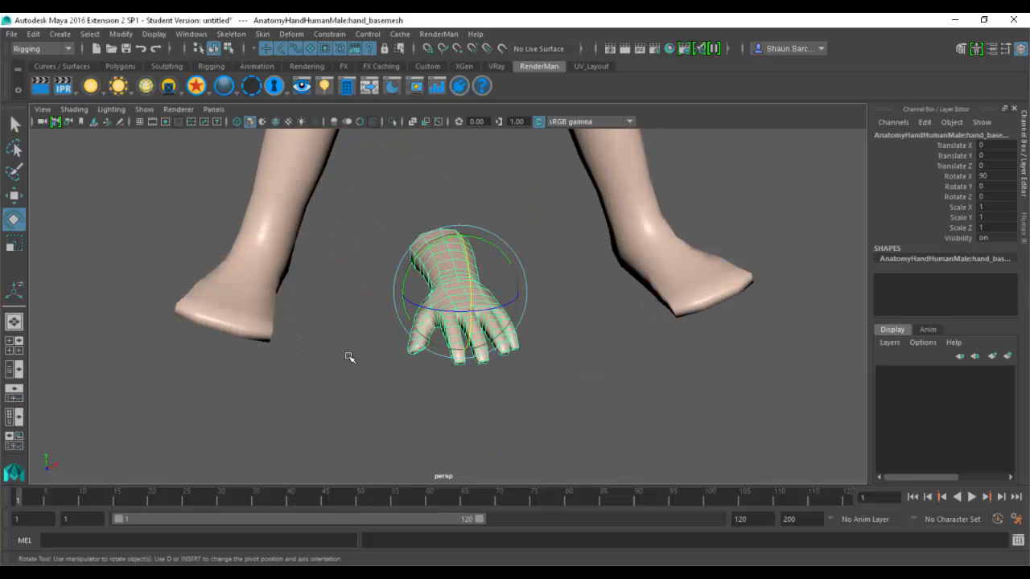
pyautogui.click(348, 358)
pyautogui.keyDown('alt'); pyautogui.moveTo(427, 356); pyautogui.dragTo(409, 345); pyautogui.keyUp('alt')
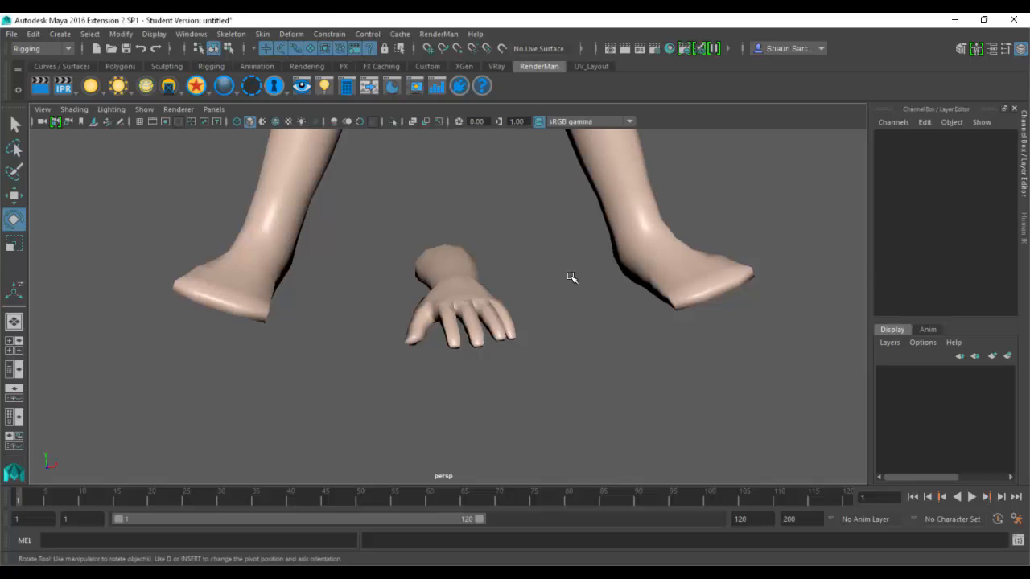
# - Try hiding the hand mesh, and undo the hiding
pyautogui.click(463, 302)
pyautogui.keyDown('alt'); pyautogui.moveTo(463, 301); pyautogui.dragTo(512, 298); pyautogui.keyUp('alt')
pyautogui.hotkey('ctrl', 'h')
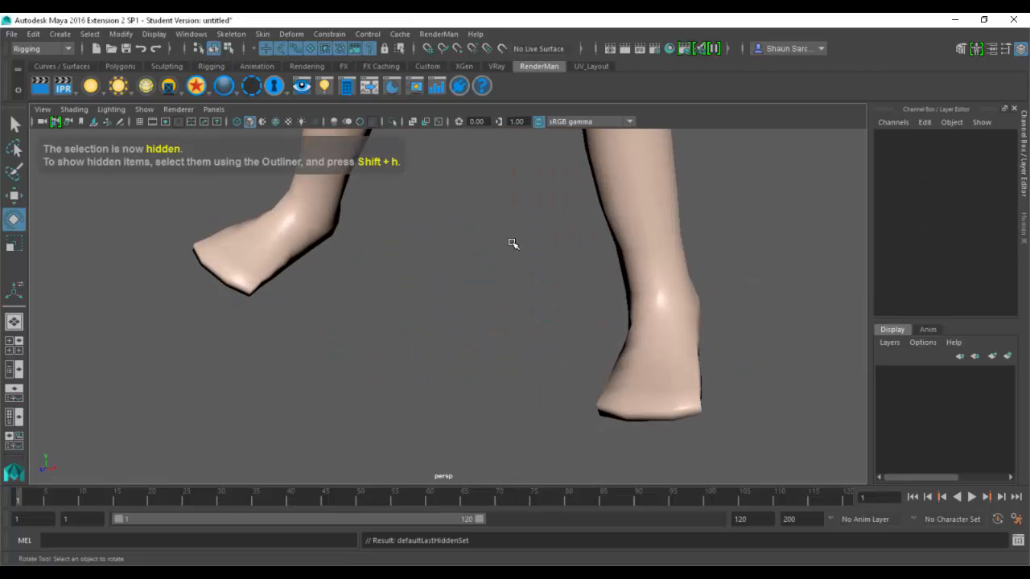
pyautogui.hotkey('ctrl', 'z')
# - Put the alien body on a new display layer, turn off the layer's visibility, and select the hand mesh
pyautogui.click(631, 224)
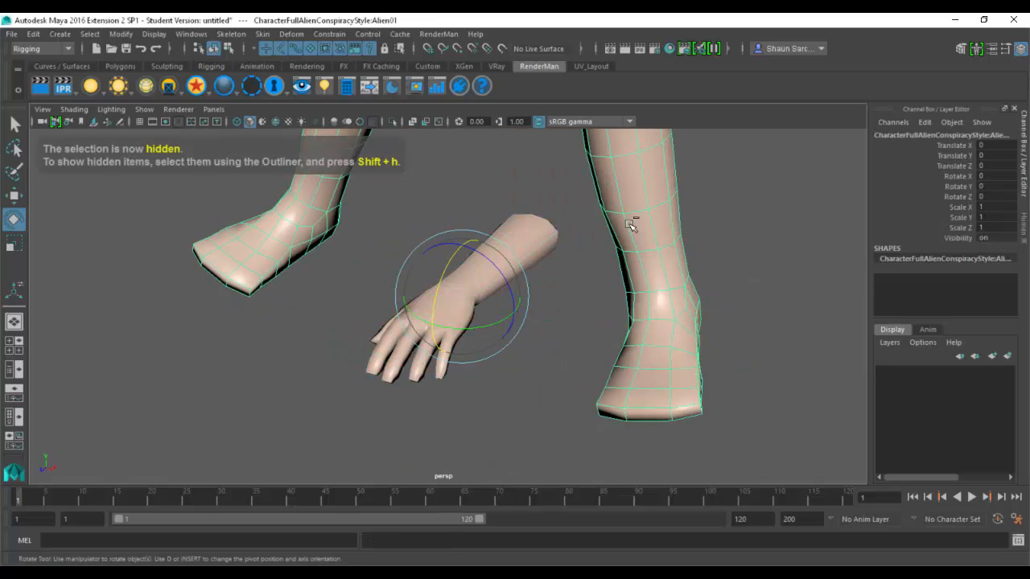
pyautogui.click(1007, 355)
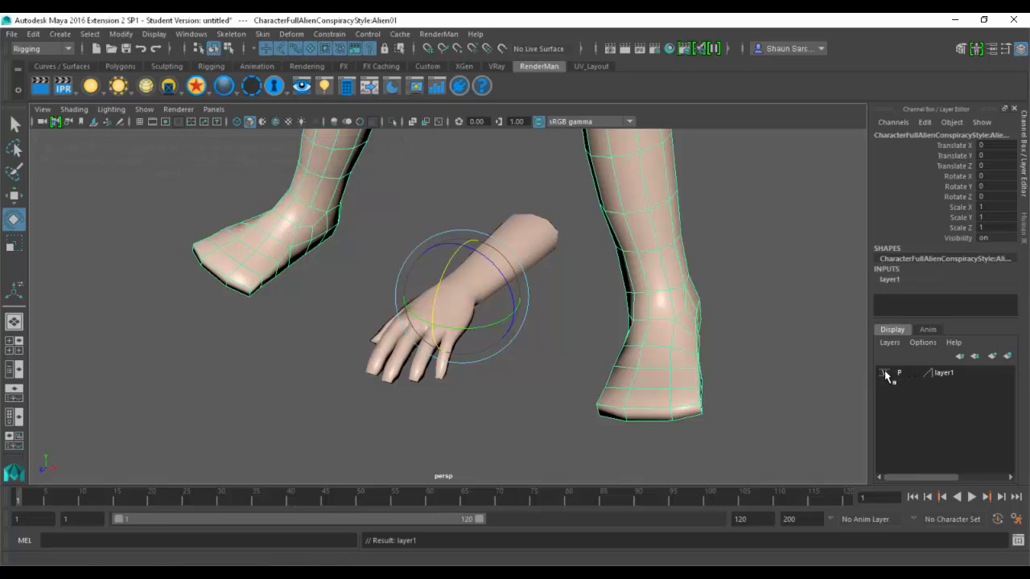
pyautogui.click(885, 372)
pyautogui.click(542, 241)
pyautogui.keyDown('alt'); pyautogui.moveTo(600, 248); pyautogui.dragTo(448, 107); pyautogui.keyUp('alt')
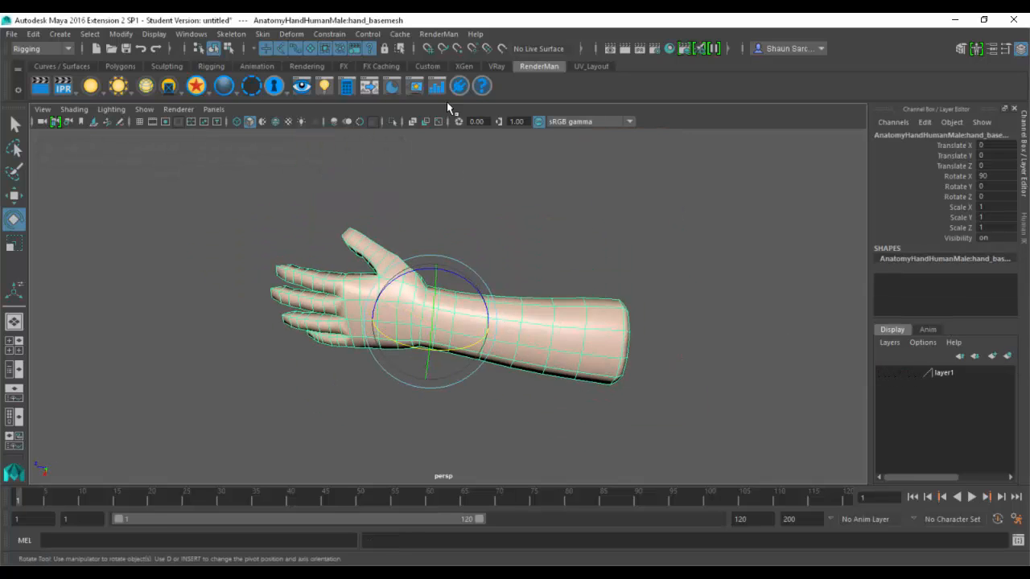
# - Start a skeleton with Create Joints in the wireframe top view, placing a root joint at the forearm's open end and a joint at the wrist
pyautogui.click(231, 34)
pyautogui.click(280, 95)
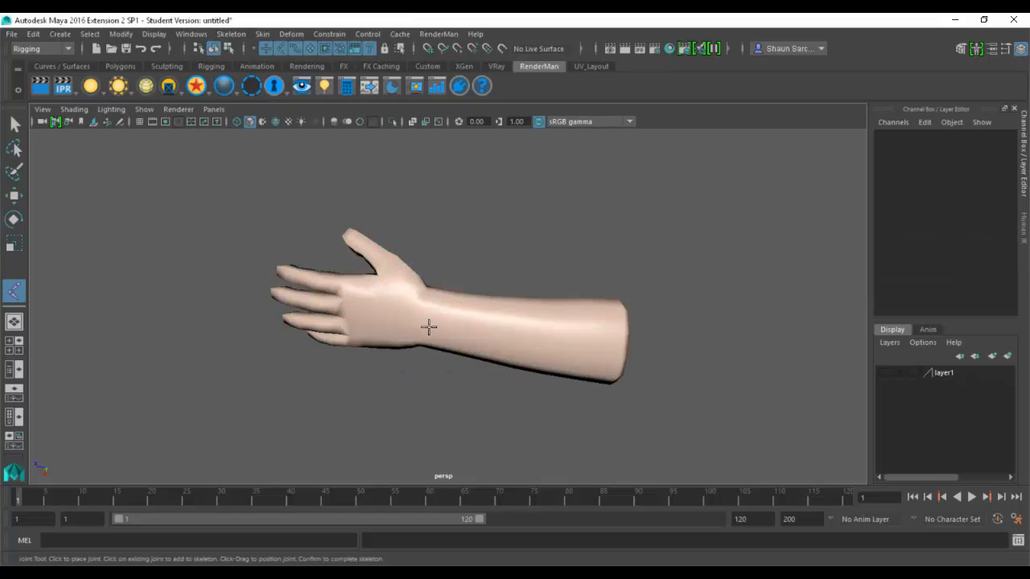
pyautogui.keyDown('alt'); pyautogui.moveTo(429, 326); pyautogui.dragTo(402, 346); pyautogui.keyUp('alt')
pyautogui.click(231, 34)
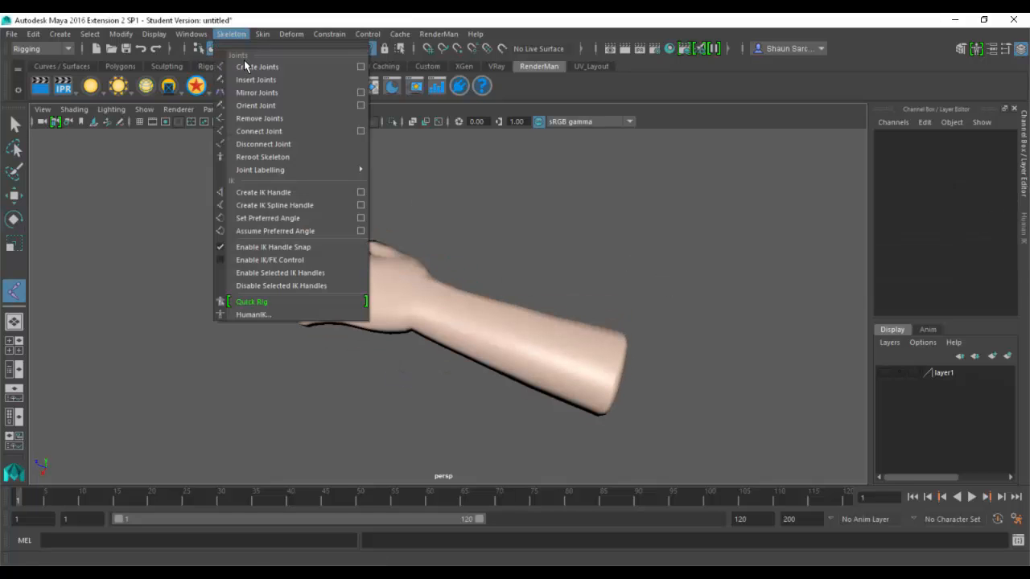
pyautogui.click(294, 67)
pyautogui.keyDown('alt'); pyautogui.moveTo(322, 290); pyautogui.dragTo(388, 311); pyautogui.keyUp('alt')
pyautogui.press('4')
pyautogui.press('space')
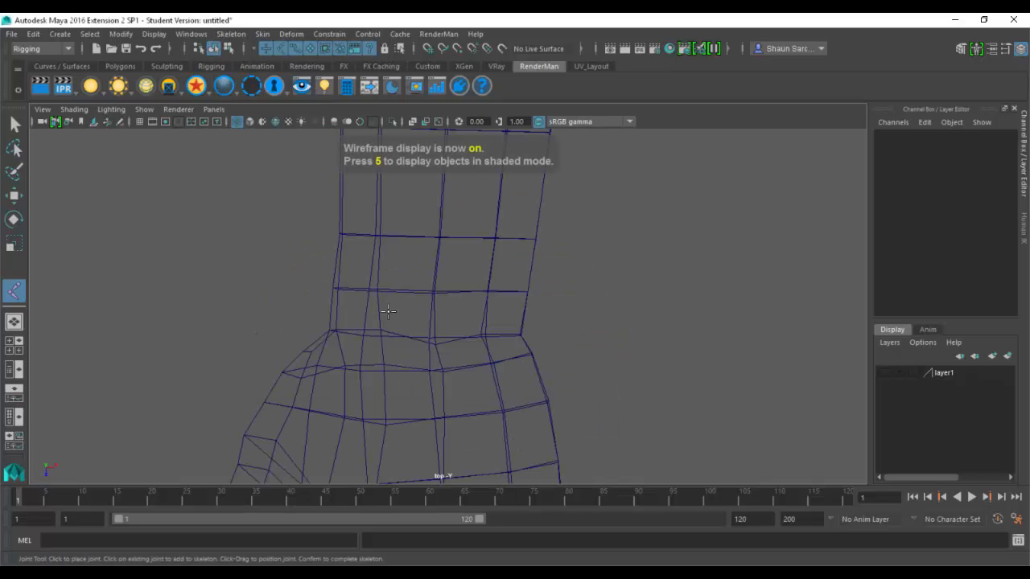
pyautogui.keyDown('alt'); pyautogui.moveTo(499, 298); pyautogui.dragTo(223, 232, button='right'); pyautogui.keyUp('alt')
pyautogui.keyDown('alt'); pyautogui.moveTo(563, 258); pyautogui.dragTo(457, 244, button='right'); pyautogui.keyUp('alt')
pyautogui.keyDown('alt'); pyautogui.moveTo(467, 185); pyautogui.dragTo(422, 368, button='middle'); pyautogui.keyUp('alt')
pyautogui.click(410, 195)
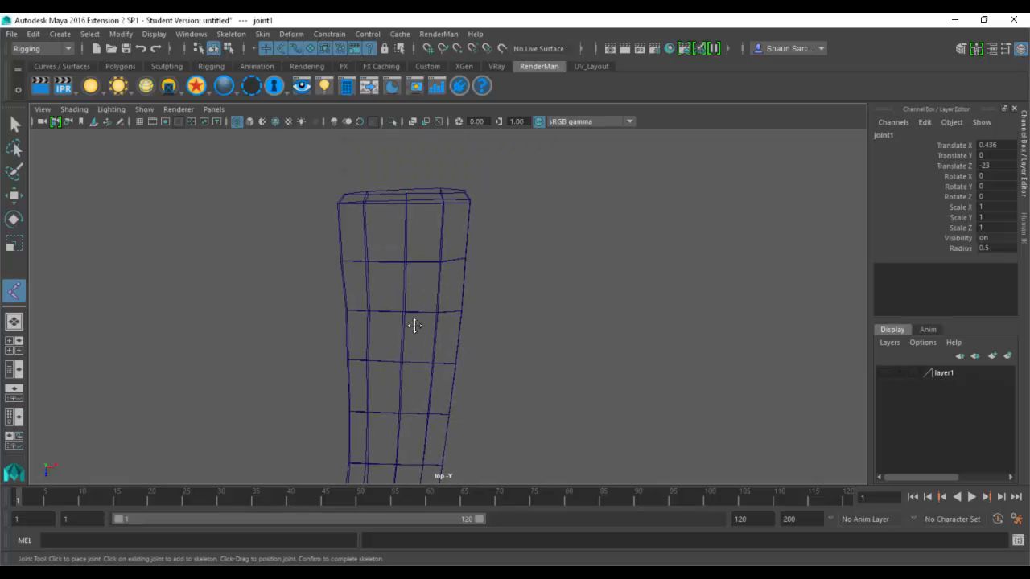
pyautogui.keyDown('alt'); pyautogui.moveTo(414, 326); pyautogui.dragTo(399, 279, button='middle'); pyautogui.keyUp('alt')
pyautogui.click(407, 299)
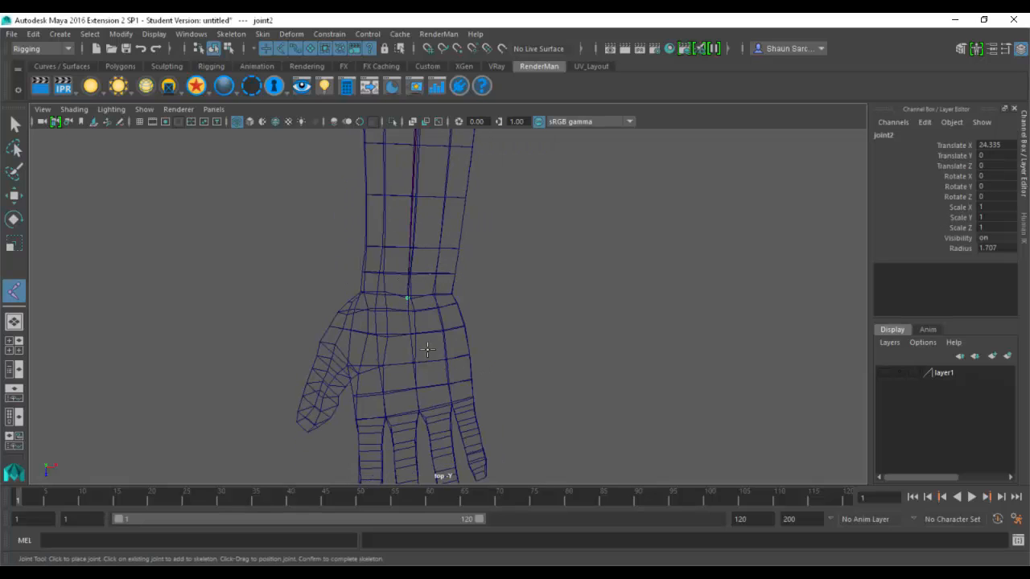
# - Continue the chain from the wrist with four joints through the thumb, from its base to its tip, and complete the skeleton
pyautogui.keyDown('alt'); pyautogui.moveTo(427, 349); pyautogui.dragTo(407, 280, button='middle'); pyautogui.keyUp('alt')
pyautogui.keyDown('alt'); pyautogui.moveTo(407, 281); pyautogui.dragTo(708, 354, button='right'); pyautogui.keyUp('alt')
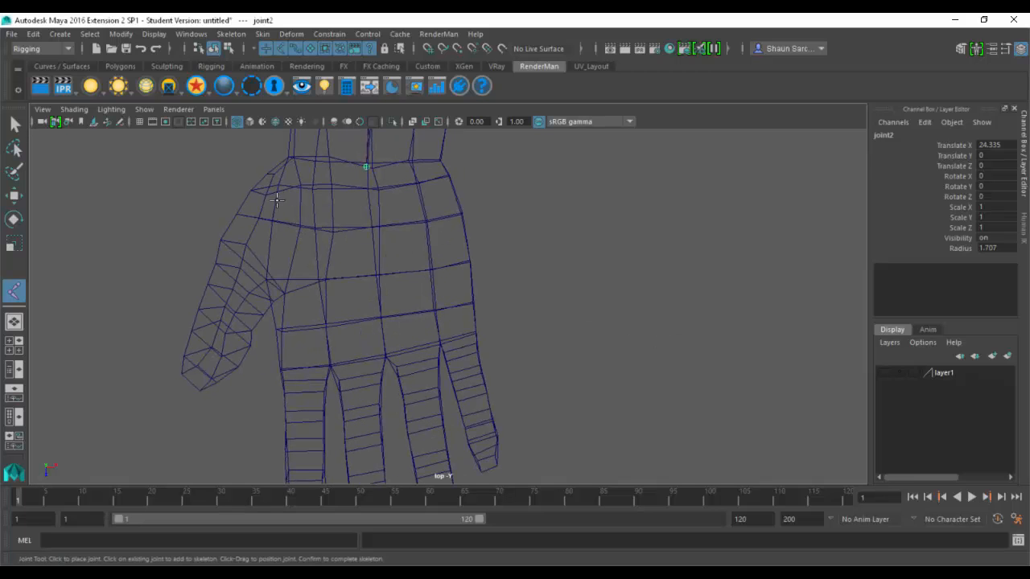
pyautogui.click(276, 201)
pyautogui.click(243, 272)
pyautogui.click(220, 326)
pyautogui.click(199, 387)
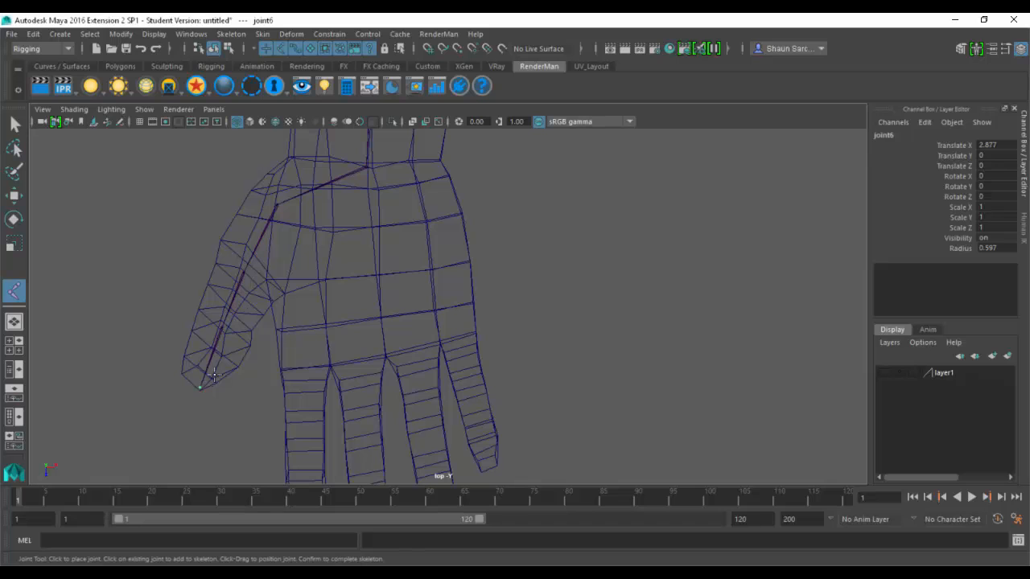
pyautogui.press('Return')
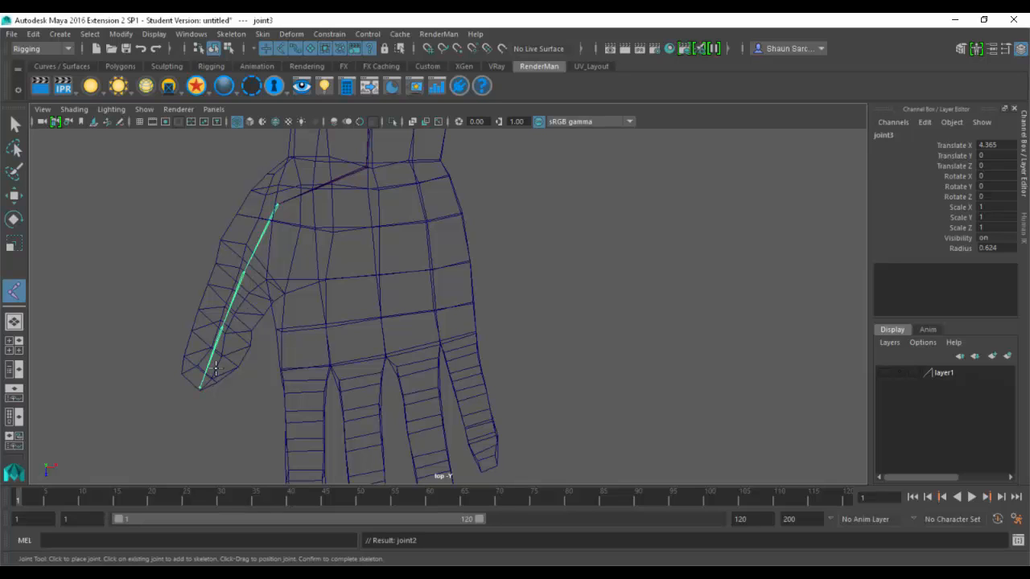
# - Branch from the wrist joint with four joints down the index finger, from the knuckle to the fingertip, and complete the chain
pyautogui.press('Up')
pyautogui.click(305, 367)
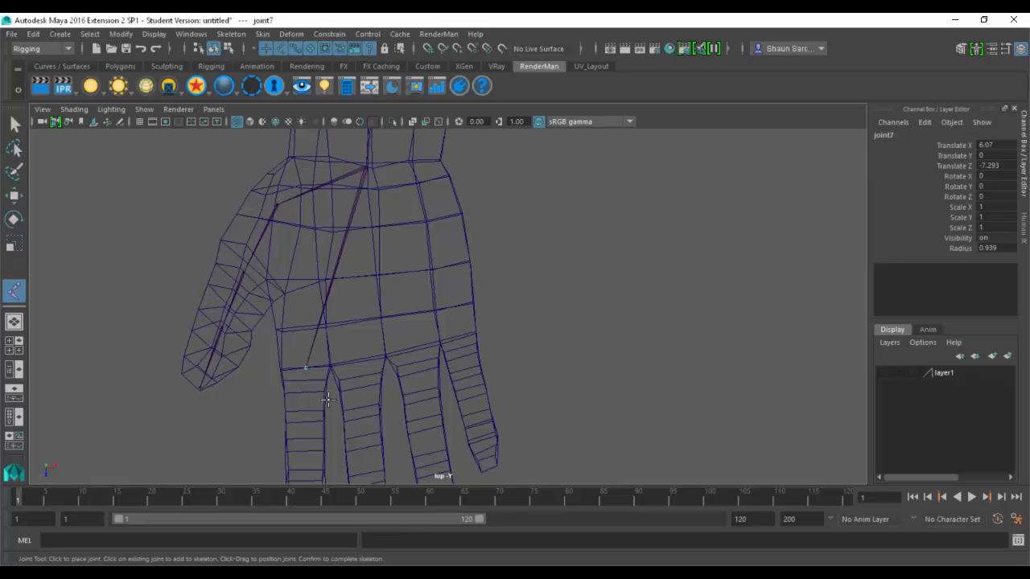
pyautogui.keyDown('alt'); pyautogui.moveTo(308, 418); pyautogui.dragTo(366, 304, button='middle'); pyautogui.keyUp('alt')
pyautogui.click(345, 379)
pyautogui.click(359, 366)
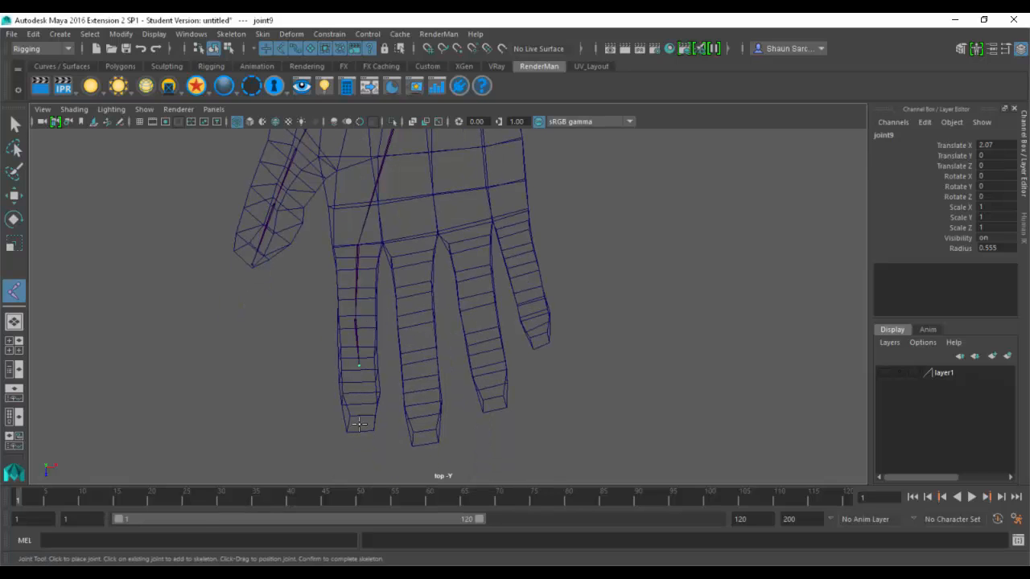
pyautogui.click(359, 419)
pyautogui.press('Return')
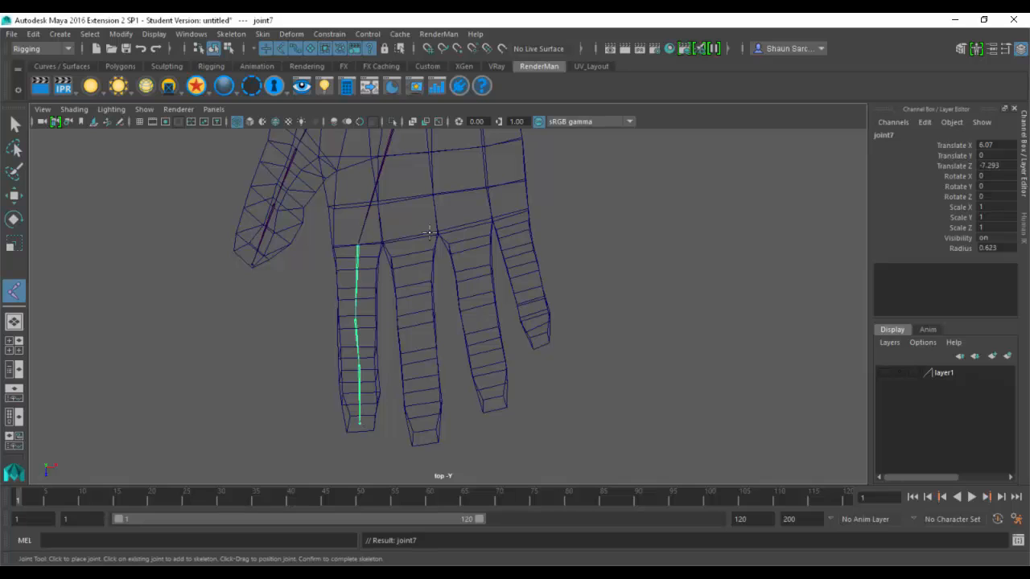
# - Branch from the wrist joint with four joints down the middle finger, redoing the placement of the last two before completing the chain
pyautogui.click(411, 237)
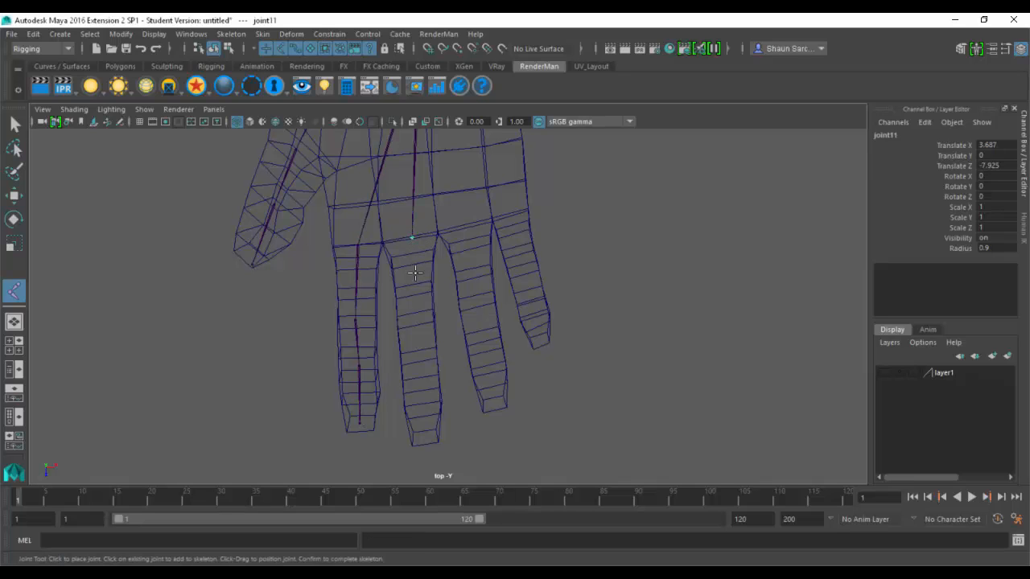
pyautogui.click(416, 318)
pyautogui.click(419, 365)
pyautogui.click(426, 435)
pyautogui.press('BackSpace')
pyautogui.press('BackSpace')
pyautogui.moveTo(421, 371); pyautogui.dragTo(420, 383)
pyautogui.moveTo(420, 436); pyautogui.dragTo(422, 441)
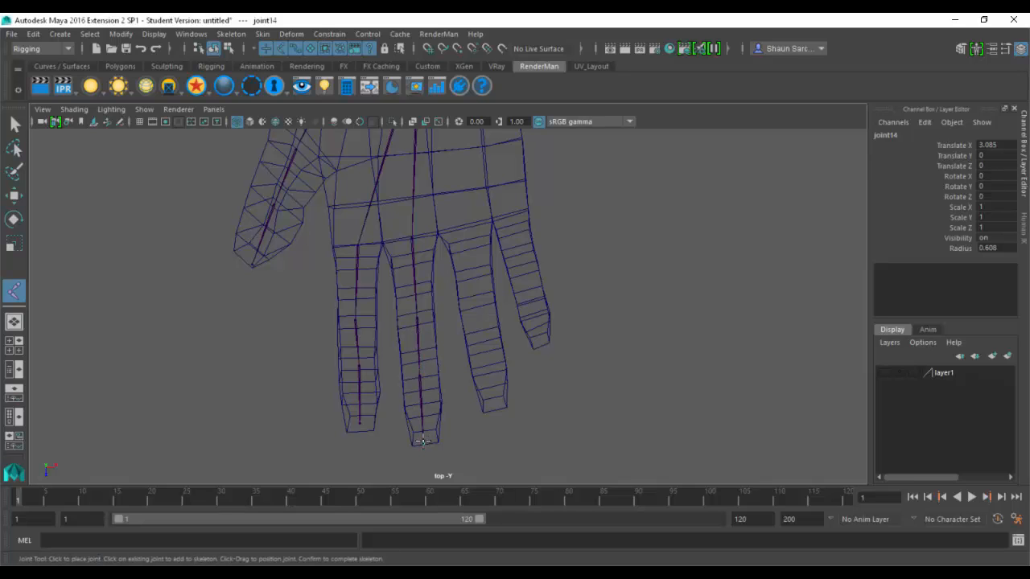
pyautogui.press('Return')
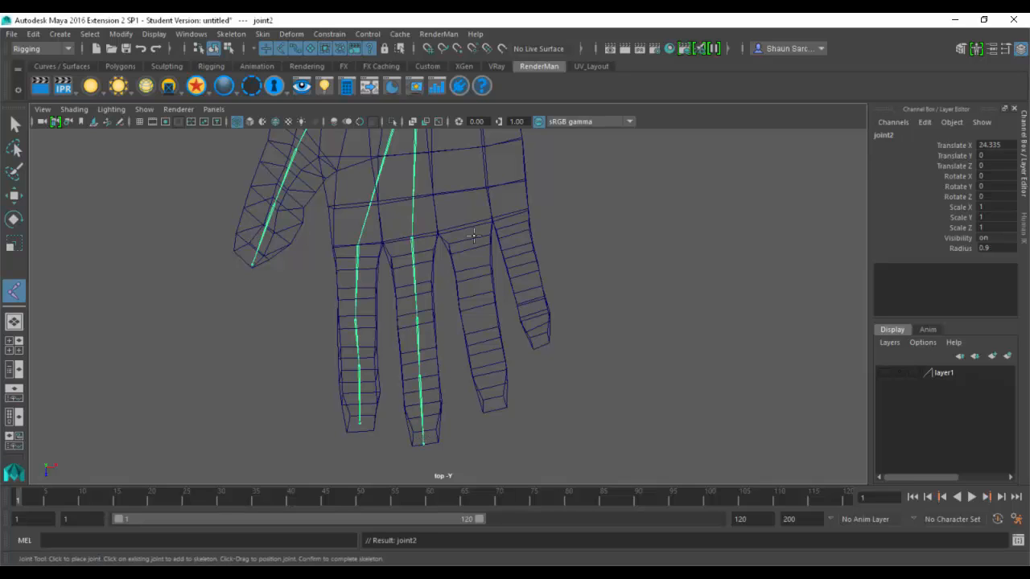
# - Branch from the wrist joint with four joints down the ring finger to its tip and complete the chain
pyautogui.click(467, 229)
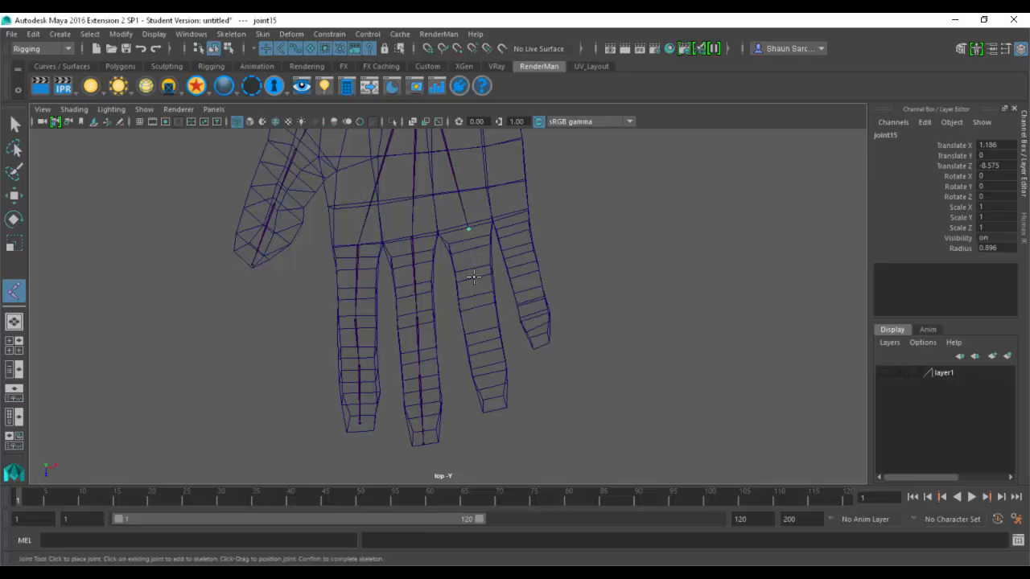
pyautogui.click(475, 302)
pyautogui.click(485, 359)
pyautogui.click(486, 399)
pyautogui.press('Return')
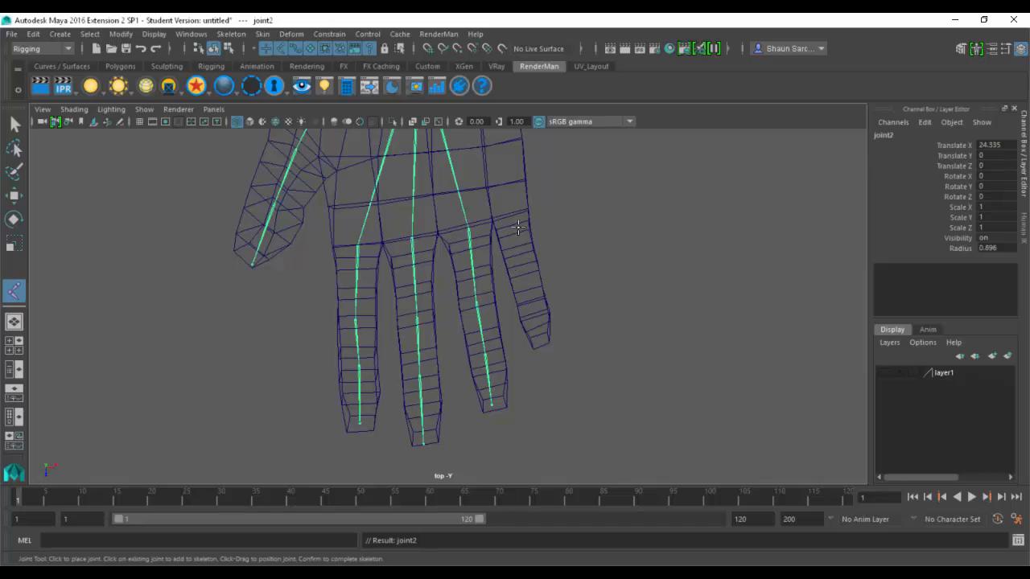
# - Branch from the wrist joint with four joints down the little finger and complete the chain
pyautogui.click(516, 221)
pyautogui.click(523, 267)
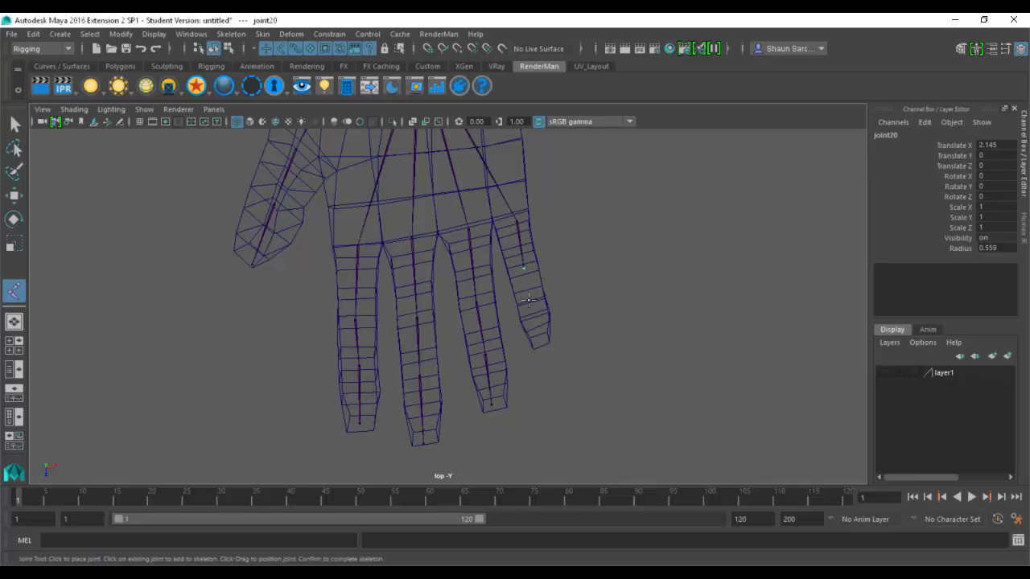
pyautogui.click(532, 305)
pyautogui.press('Return')
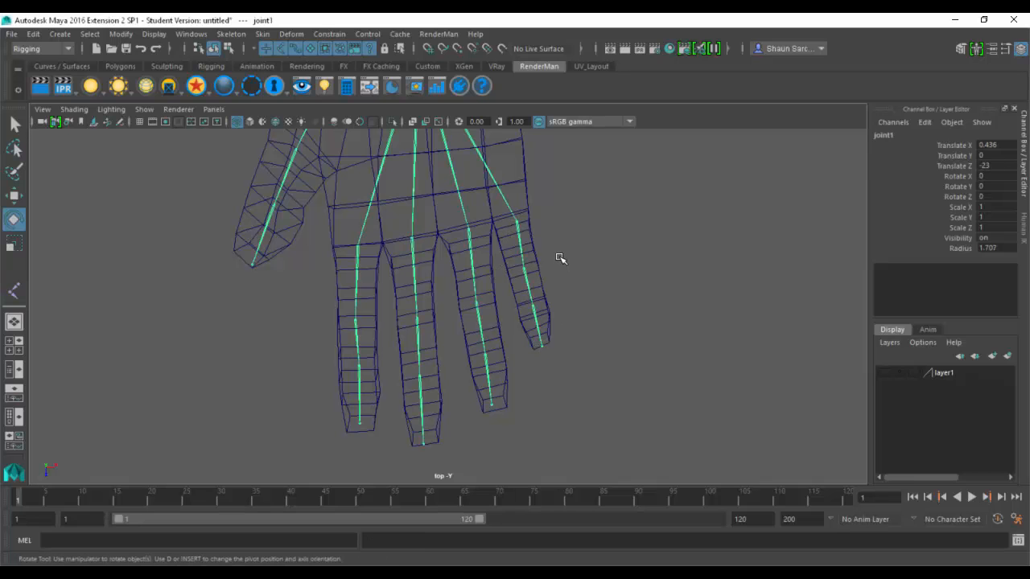
# - In the perspective view, move the wrist joint up and adjust the forearm root joint's height so both sit inside the arm mesh
pyautogui.press('space')
pyautogui.moveTo(561, 258); pyautogui.dragTo(563, 222)
pyautogui.keyDown('alt'); pyautogui.moveTo(596, 285); pyautogui.dragTo(568, 226); pyautogui.keyUp('alt')
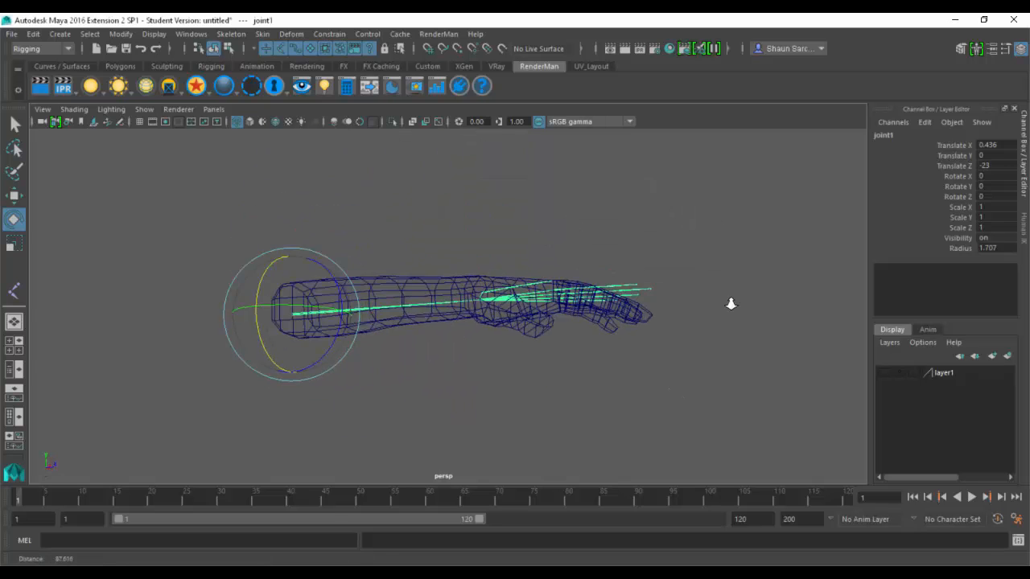
pyautogui.scroll(8, 731, 301)
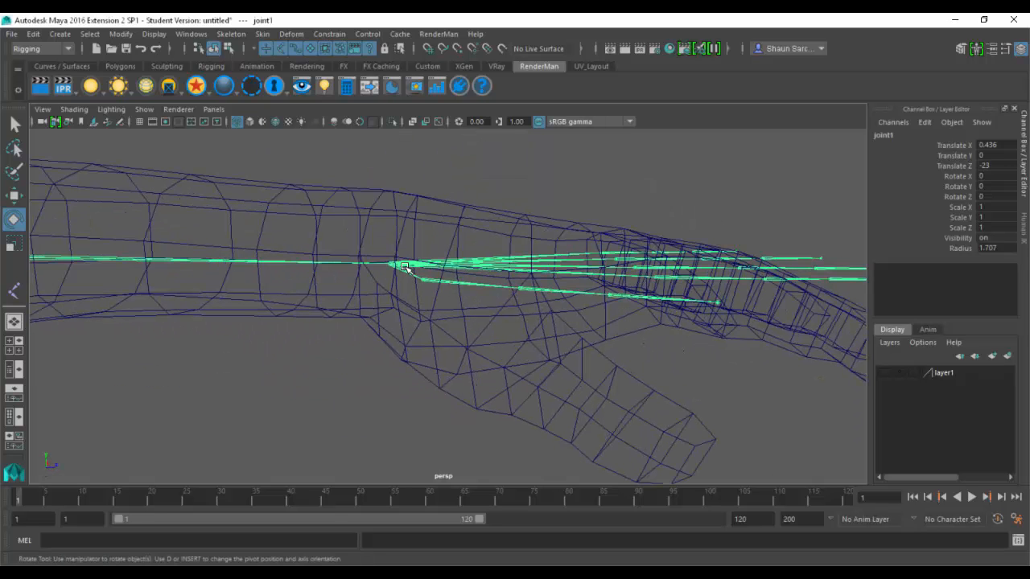
pyautogui.click(405, 268)
pyautogui.press('w')
pyautogui.moveTo(386, 202); pyautogui.dragTo(389, 171)
pyautogui.keyDown('alt'); pyautogui.moveTo(234, 214); pyautogui.dragTo(266, 306); pyautogui.keyUp('alt')
pyautogui.click(266, 298)
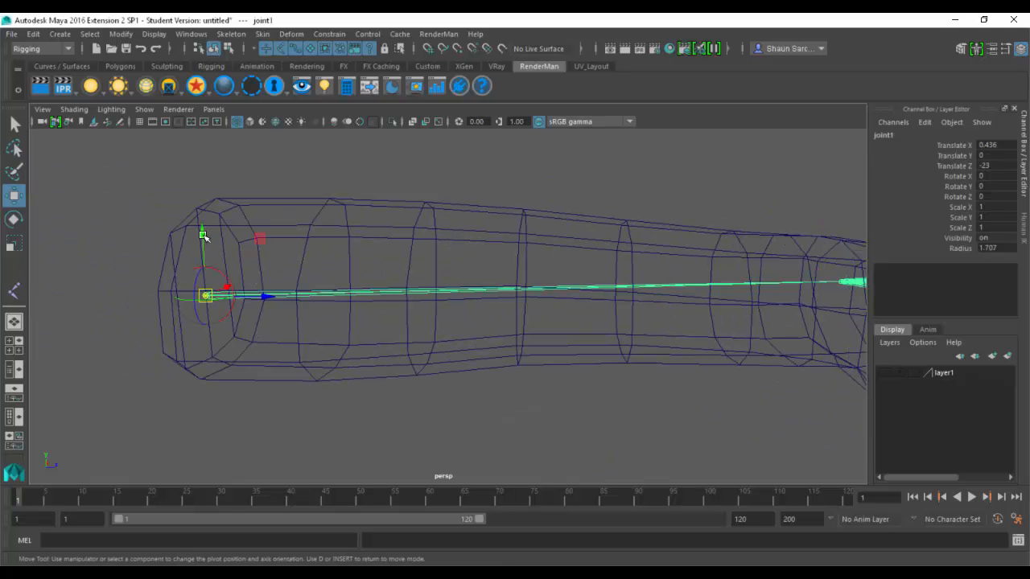
pyautogui.moveTo(203, 235); pyautogui.dragTo(414, 308)
# - Lower the thumb joints into the thumb mesh, with Translate Y about -2.45, -1.26 and -1.24 for the first three, and reposition the tip joint
pyautogui.click(394, 311)
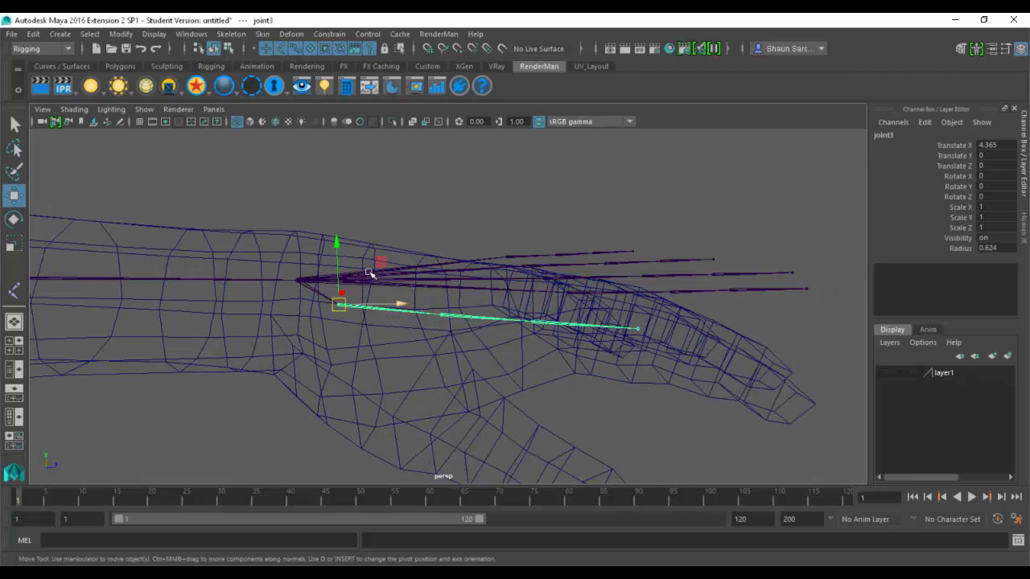
pyautogui.moveTo(336, 256); pyautogui.dragTo(416, 269)
pyautogui.moveTo(415, 269); pyautogui.dragTo(416, 266, button='middle')
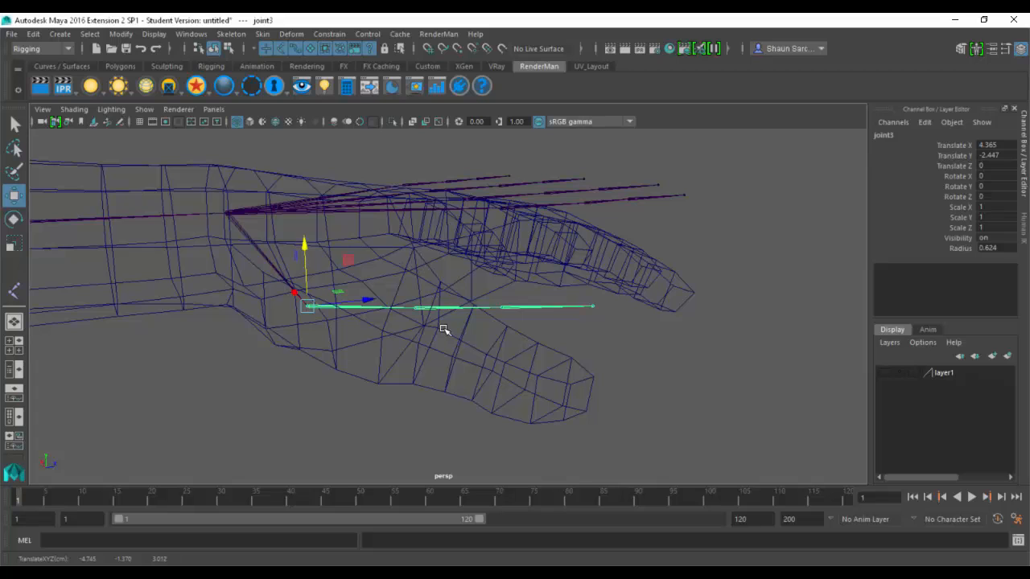
pyautogui.click(419, 308)
pyautogui.moveTo(415, 266); pyautogui.dragTo(415, 303)
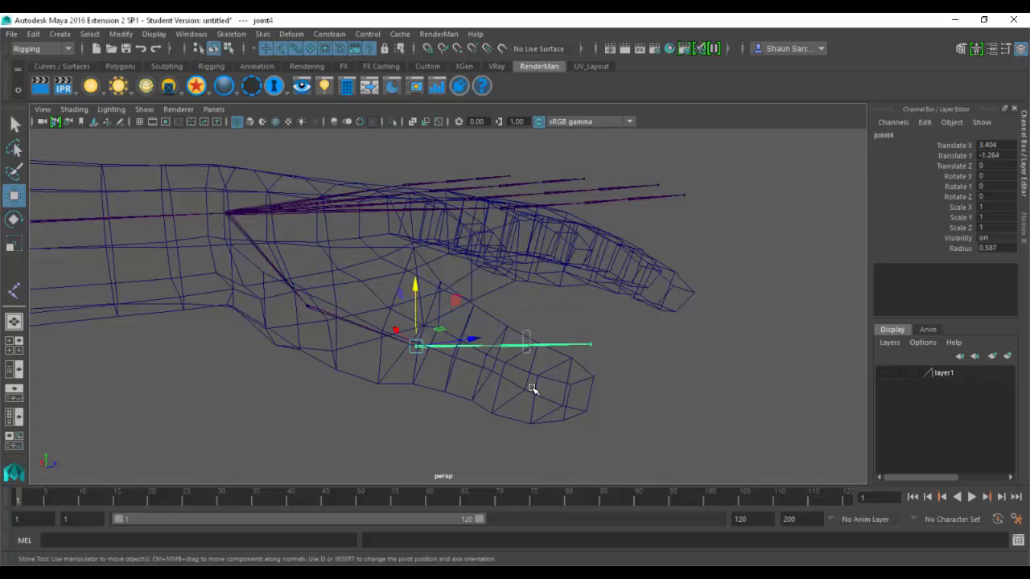
pyautogui.press('Down')
pyautogui.moveTo(585, 350); pyautogui.dragTo(589, 359, button='middle')
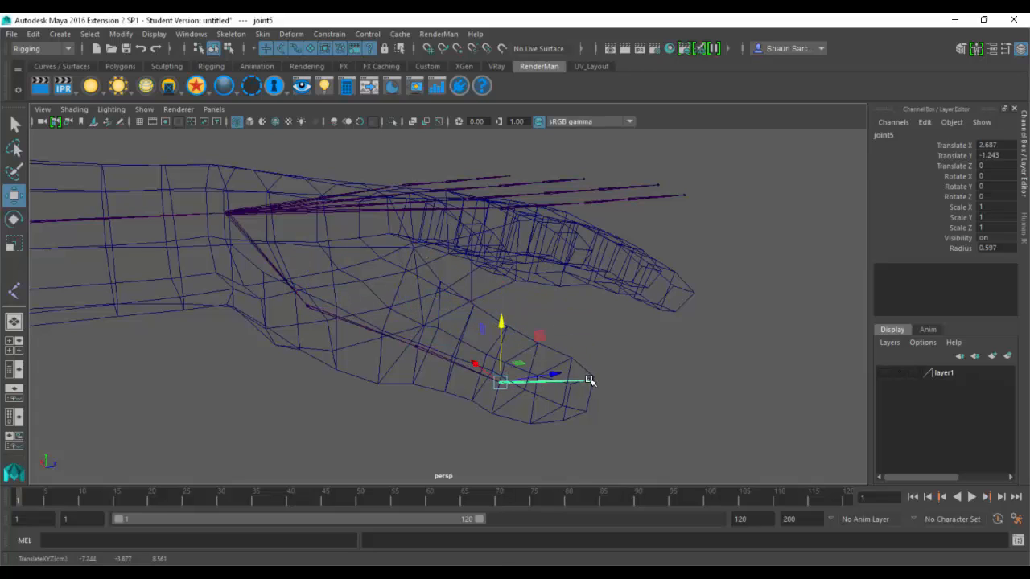
pyautogui.press('Down')
pyautogui.moveTo(584, 311); pyautogui.dragTo(609, 295, button='middle')
# - Lower the index finger's joints one by one into the finger mesh, bringing the fingertip joint to about -1.48 in Translate Y
pyautogui.keyDown('alt'); pyautogui.moveTo(609, 294); pyautogui.dragTo(555, 223); pyautogui.keyUp('alt')
pyautogui.press('Down')
pyautogui.keyDown('alt'); pyautogui.moveTo(575, 269); pyautogui.dragTo(424, 227); pyautogui.keyUp('alt')
pyautogui.keyDown('alt'); pyautogui.moveTo(494, 281); pyautogui.dragTo(547, 290); pyautogui.keyUp('alt')
pyautogui.press('Down')
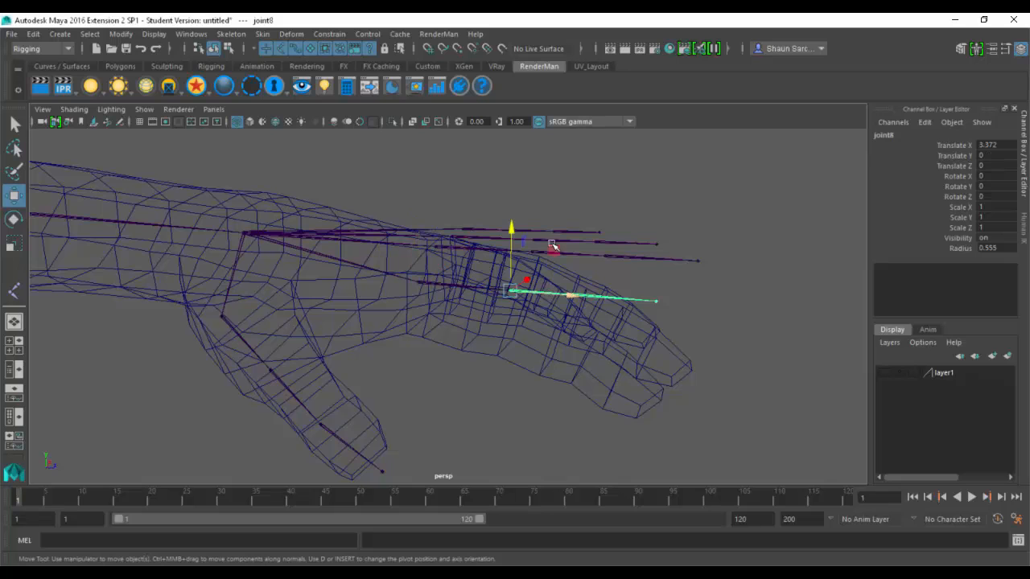
pyautogui.moveTo(519, 222); pyautogui.dragTo(514, 250)
pyautogui.press('Down')
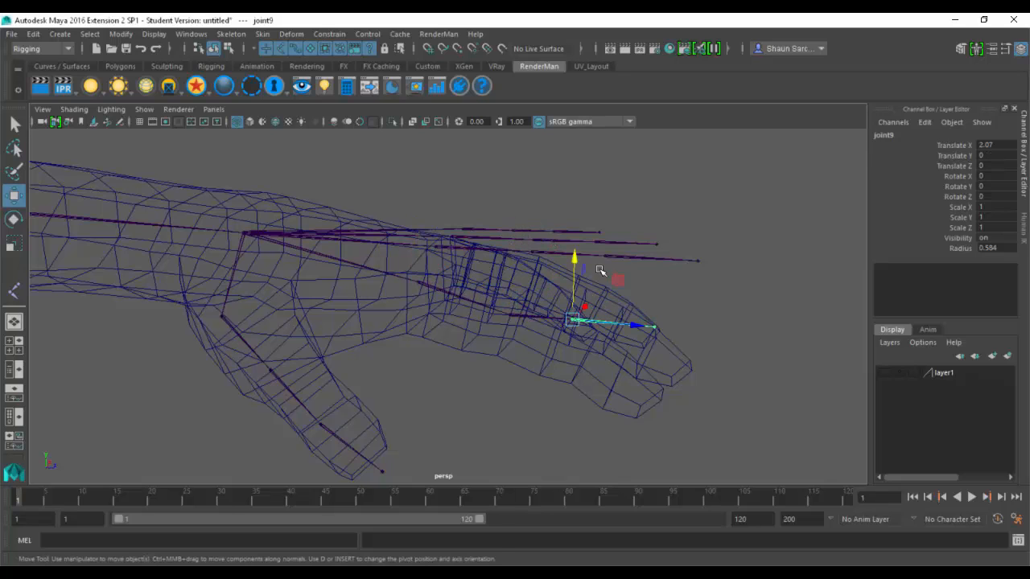
pyautogui.moveTo(607, 280); pyautogui.dragTo(609, 308, button='middle')
pyautogui.press('Down')
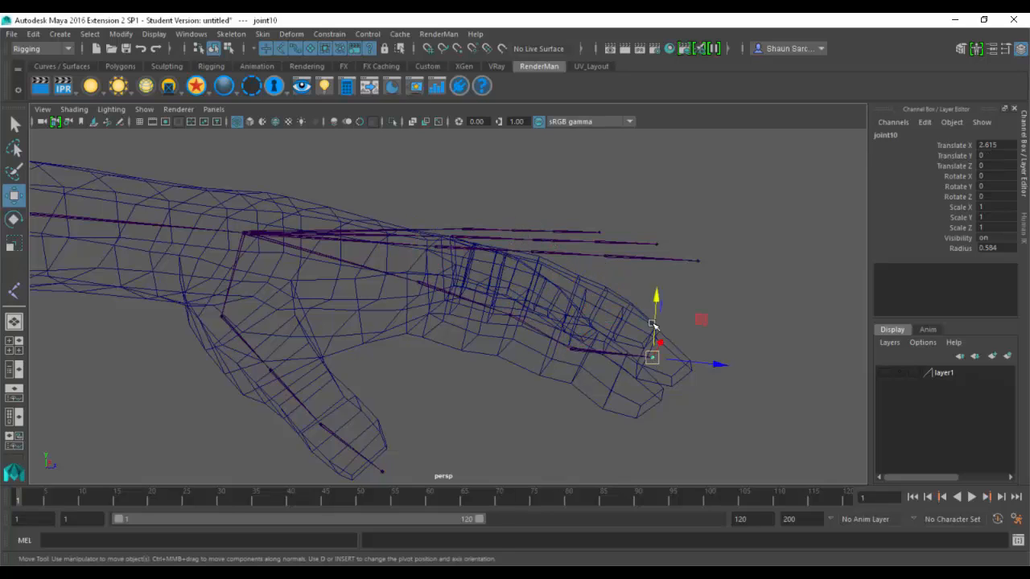
pyautogui.moveTo(658, 296); pyautogui.dragTo(652, 340)
pyautogui.press('5')
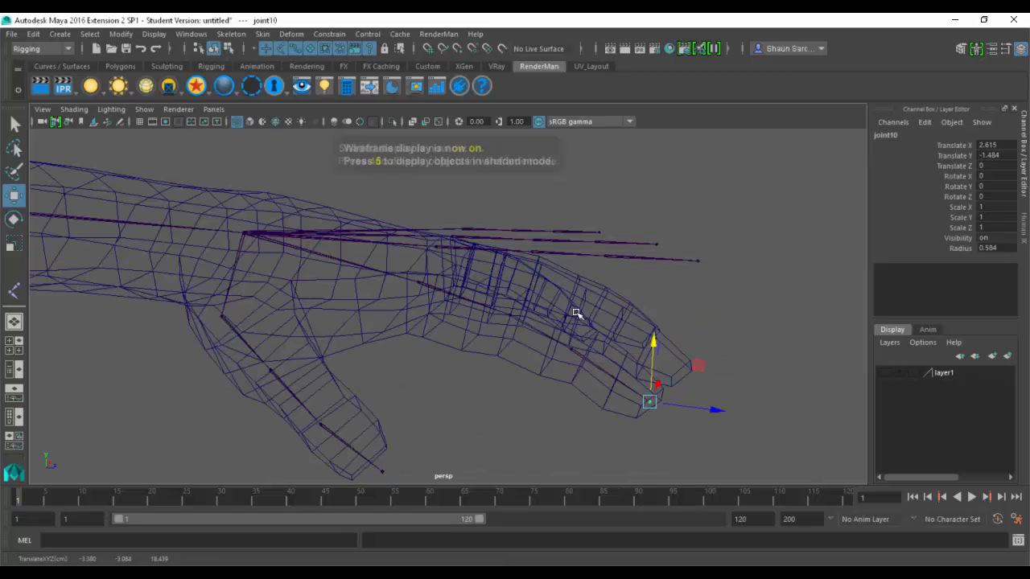
pyautogui.press('4')
# - Lower the middle finger's four joints into the mesh, to about -0.53, -0.78, -0.87 and -1.9 in Translate Y from knuckle to tip
pyautogui.moveTo(574, 310)
pyautogui.keyDown('alt'); pyautogui.mouseDown()
pyautogui.moveTo(472, 339)
pyautogui.moveTo(528, 271)
pyautogui.mouseUp(); pyautogui.keyUp('alt')
pyautogui.click(486, 246)
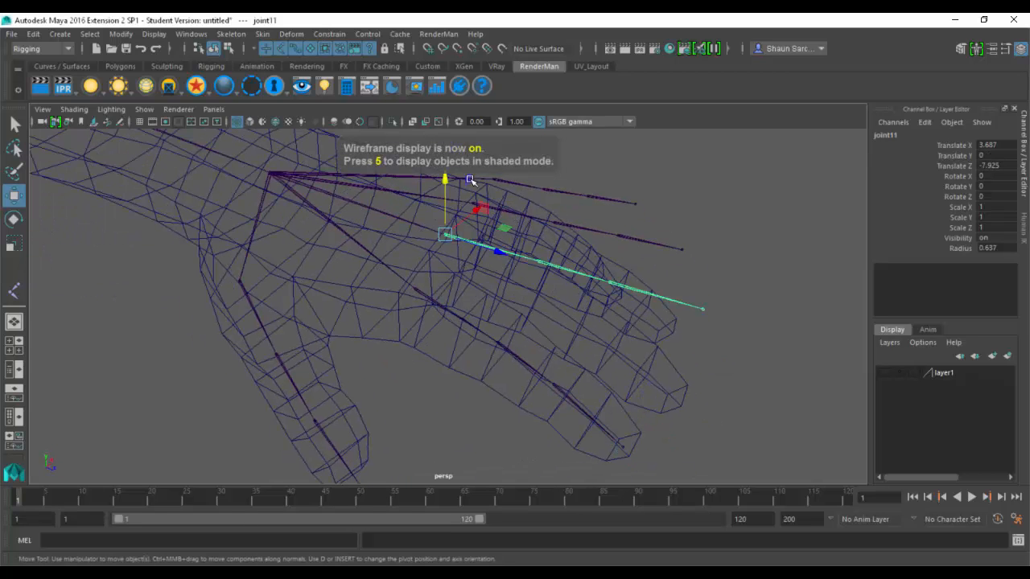
pyautogui.moveTo(443, 189); pyautogui.dragTo(448, 203)
pyautogui.keyDown('alt'); pyautogui.moveTo(544, 264); pyautogui.dragTo(560, 251); pyautogui.keyUp('alt')
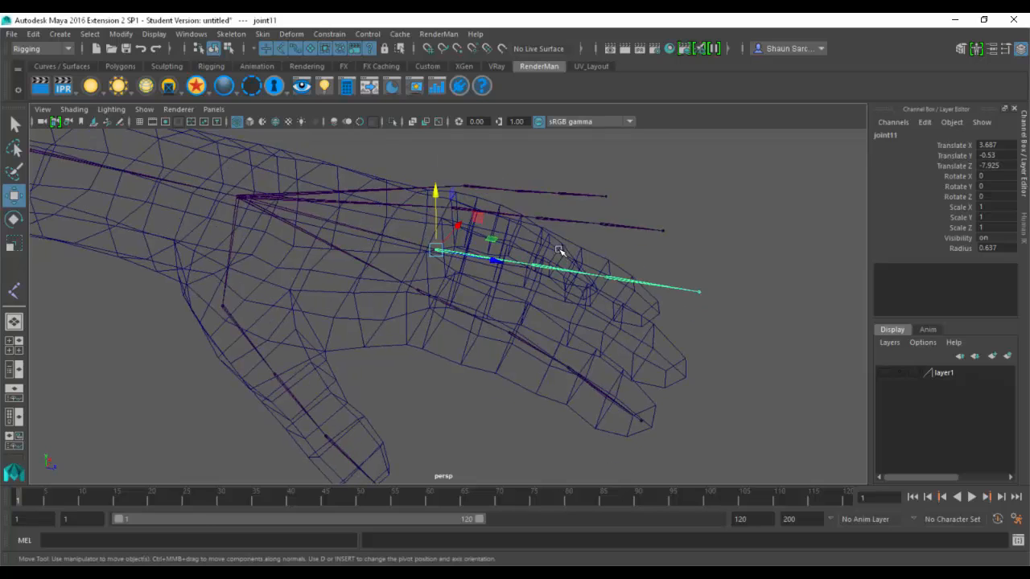
pyautogui.click(555, 271)
pyautogui.moveTo(533, 219); pyautogui.dragTo(537, 239)
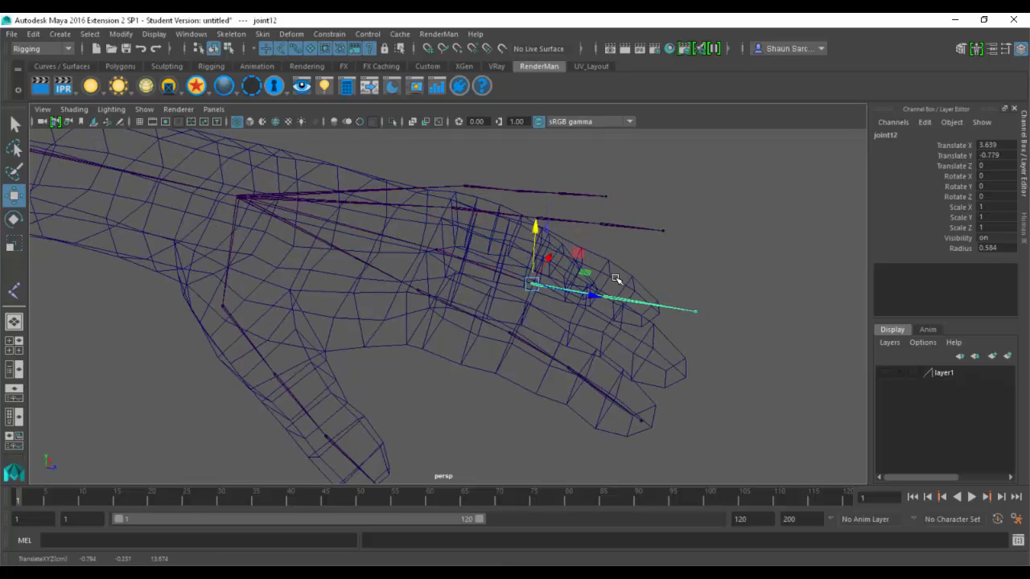
pyautogui.click(632, 314)
pyautogui.moveTo(614, 246); pyautogui.dragTo(616, 267)
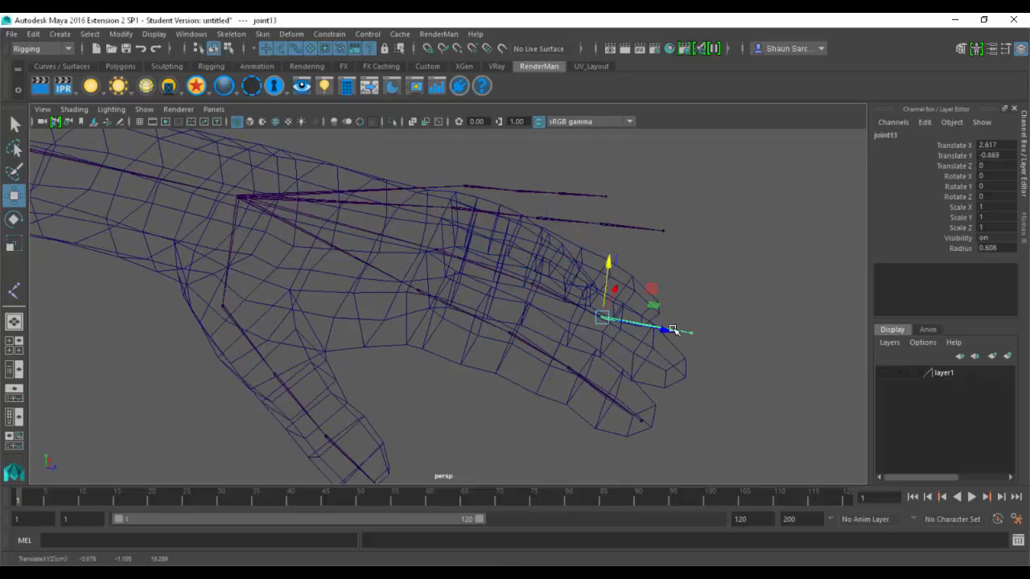
pyautogui.click(688, 332)
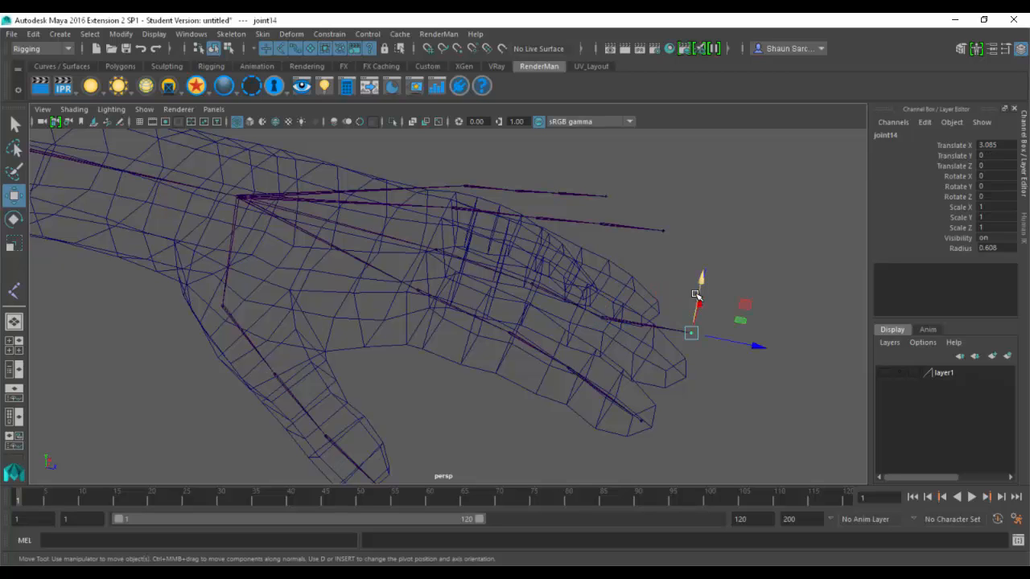
pyautogui.moveTo(699, 292); pyautogui.dragTo(694, 334)
pyautogui.scroll(6, 536, 259)
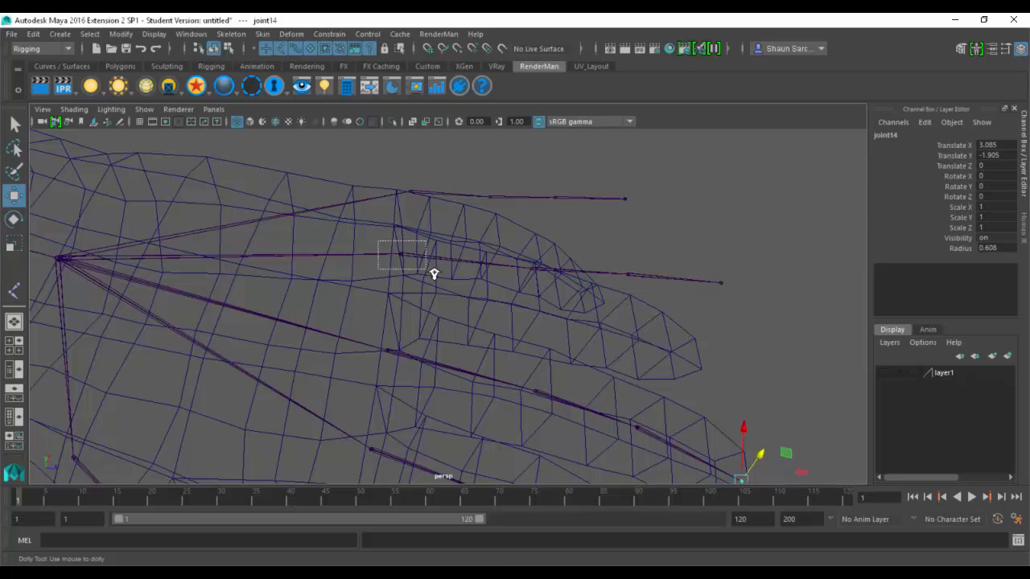
# - Lower the ring finger's joints one by one from knuckle to tip so they sit inside the finger mesh
pyautogui.scroll(8, 386, 249)
pyautogui.click(386, 259)
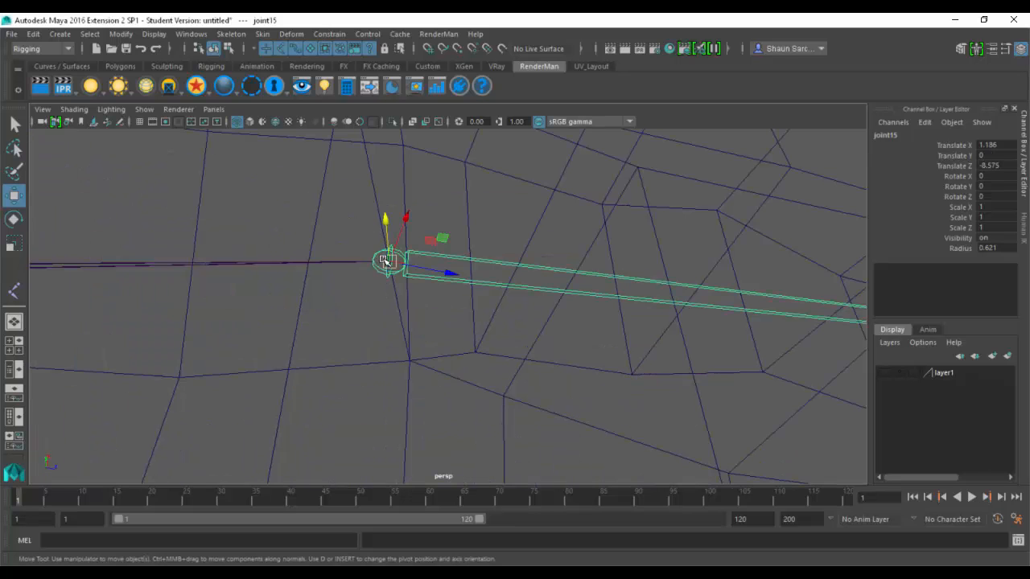
pyautogui.keyDown('alt'); pyautogui.moveTo(654, 339); pyautogui.dragTo(297, 278); pyautogui.keyUp('alt')
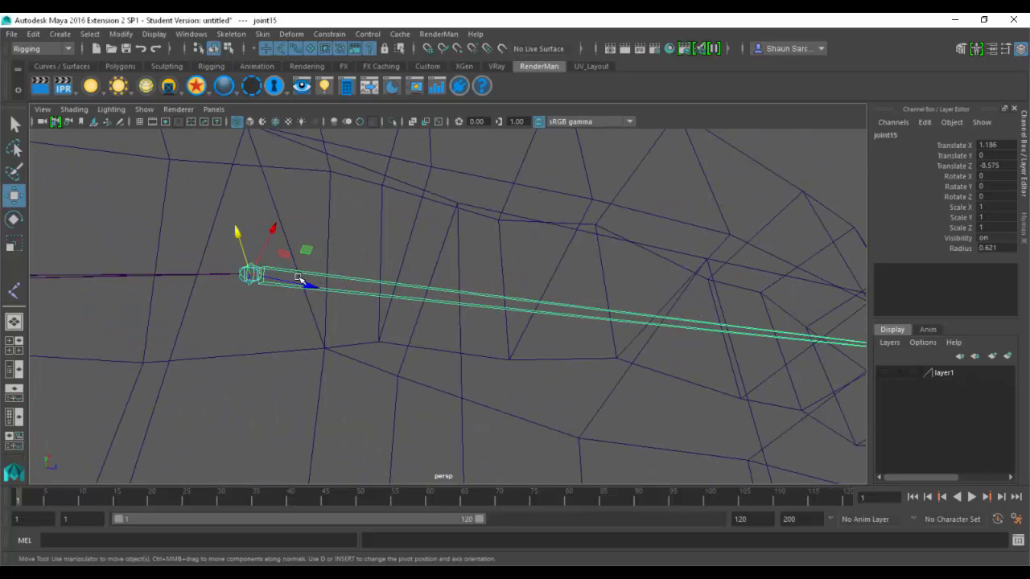
pyautogui.keyDown('alt'); pyautogui.moveTo(636, 344); pyautogui.dragTo(551, 306); pyautogui.keyUp('alt')
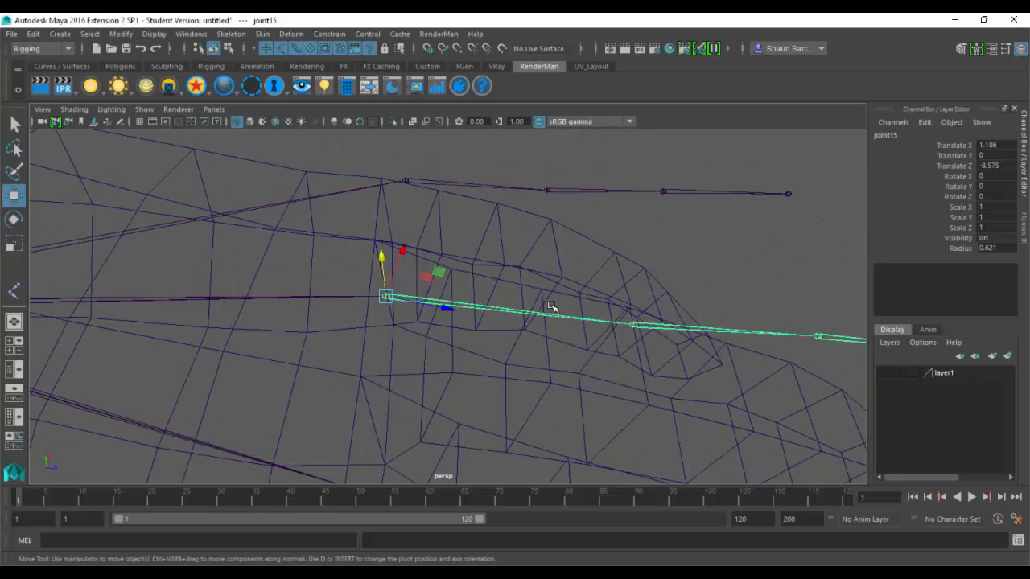
pyautogui.keyDown('alt'); pyautogui.moveTo(533, 352); pyautogui.dragTo(388, 280); pyautogui.keyUp('alt')
pyautogui.keyDown('alt'); pyautogui.moveTo(627, 362); pyautogui.dragTo(544, 376); pyautogui.keyUp('alt')
pyautogui.press('Down')
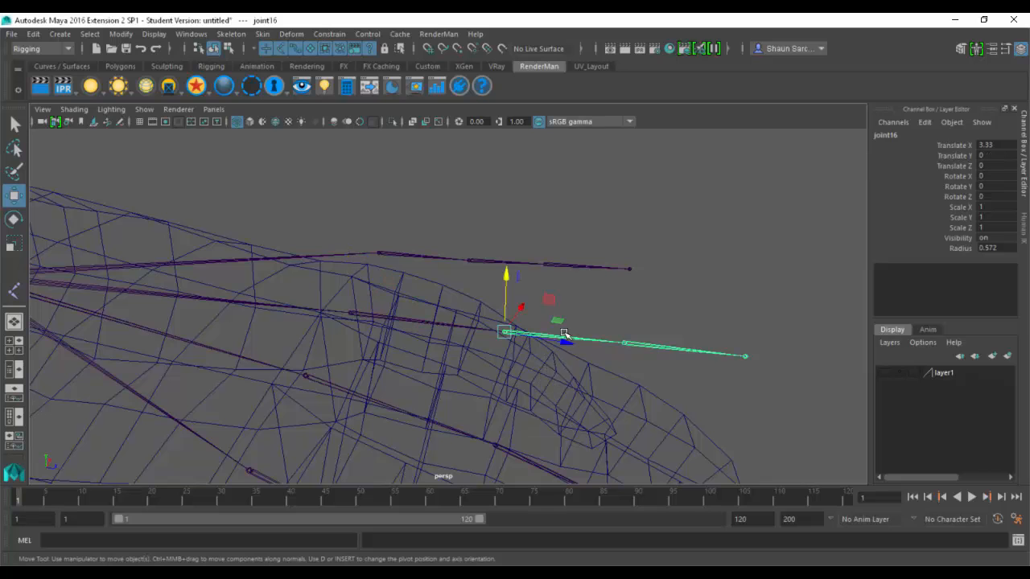
pyautogui.moveTo(511, 278); pyautogui.dragTo(655, 413)
pyautogui.press('Down')
pyautogui.moveTo(628, 330); pyautogui.dragTo(591, 369)
pyautogui.press('Down')
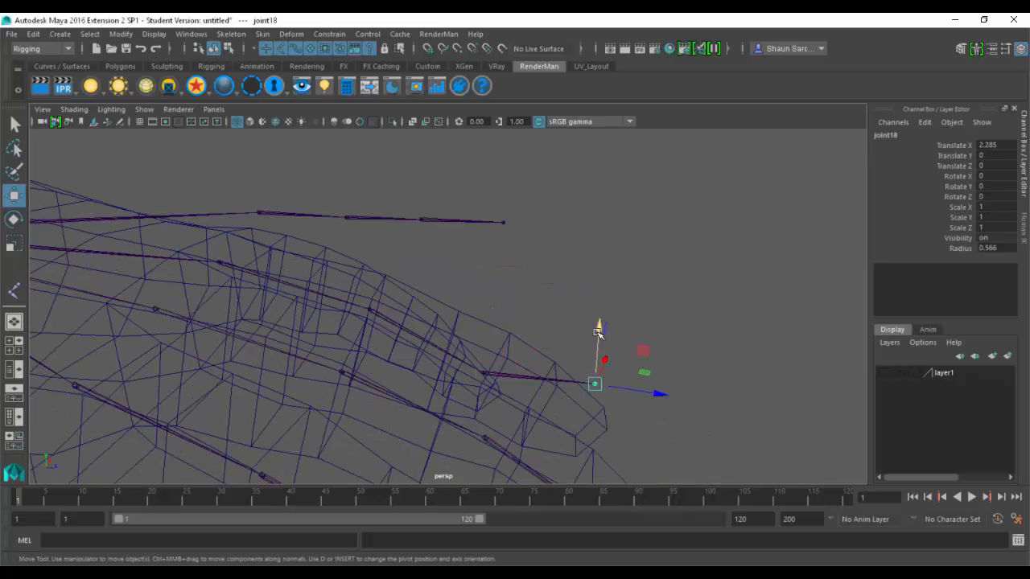
pyautogui.moveTo(598, 329); pyautogui.dragTo(597, 367)
# - Lower the little finger's joints into the mesh, with Translate Y about -1.07 at the knuckle and -0.58 at the second, through to the tip
pyautogui.click(299, 215)
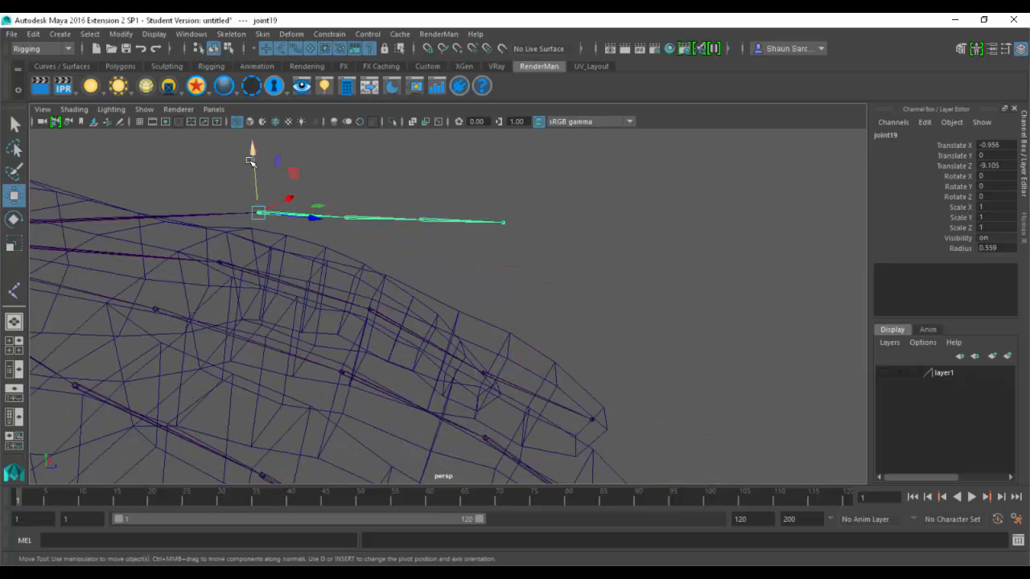
pyautogui.moveTo(251, 154); pyautogui.dragTo(250, 207)
pyautogui.keyDown('alt'); pyautogui.moveTo(320, 249); pyautogui.dragTo(352, 223); pyautogui.keyUp('alt')
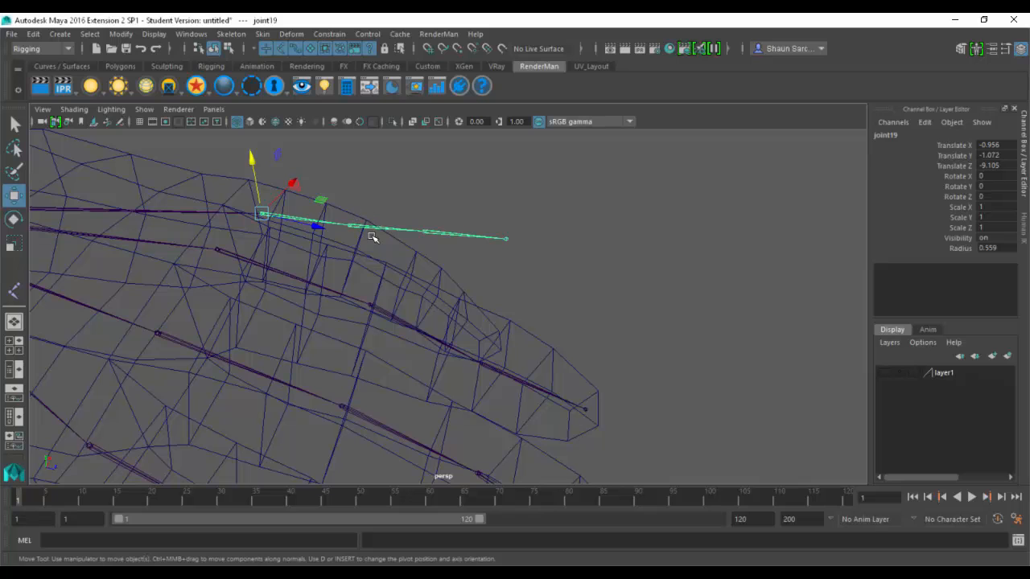
pyautogui.press('Down')
pyautogui.moveTo(348, 172); pyautogui.dragTo(346, 189)
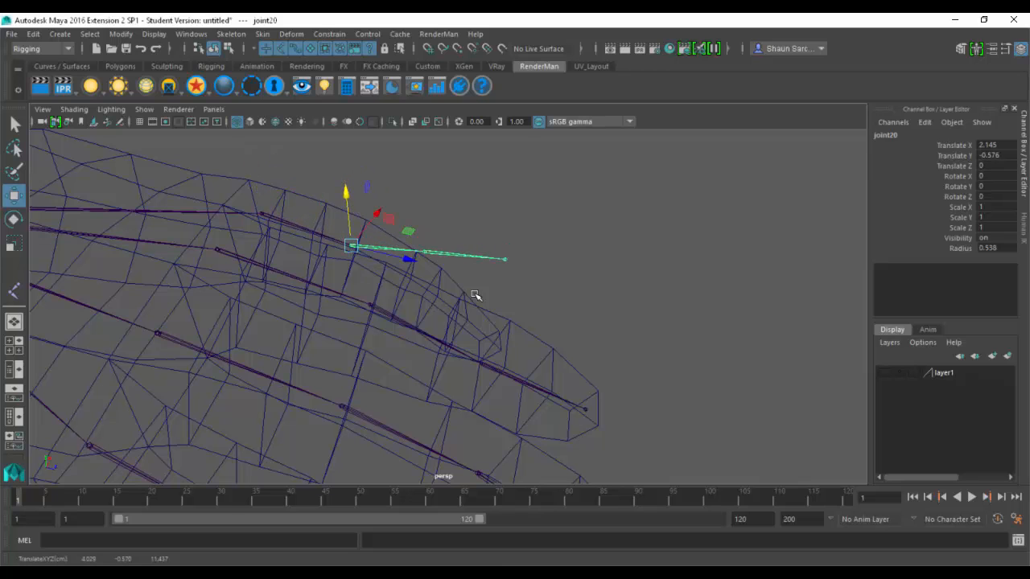
pyautogui.press('Down')
pyautogui.moveTo(425, 208); pyautogui.dragTo(425, 255)
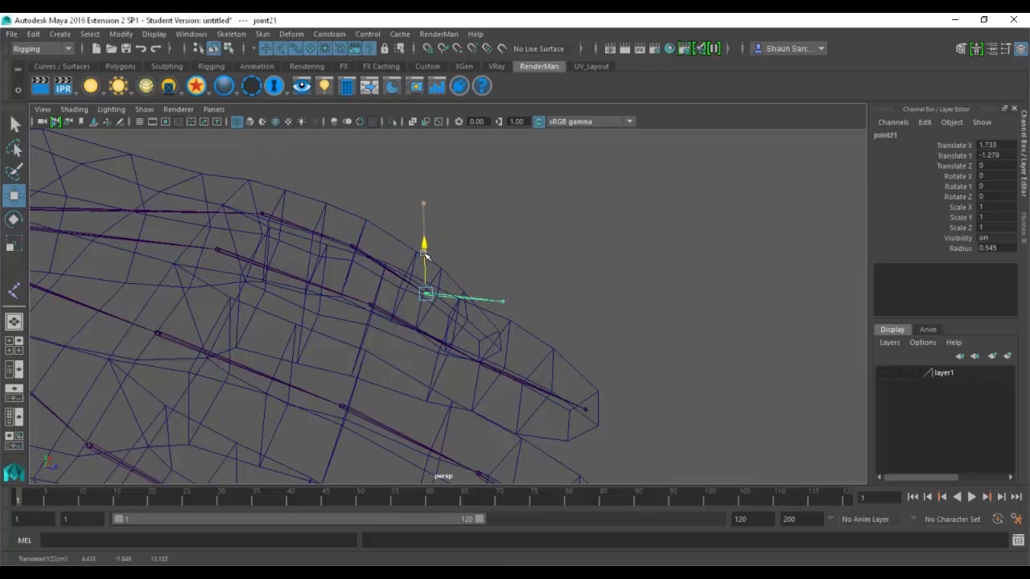
pyautogui.click(501, 288)
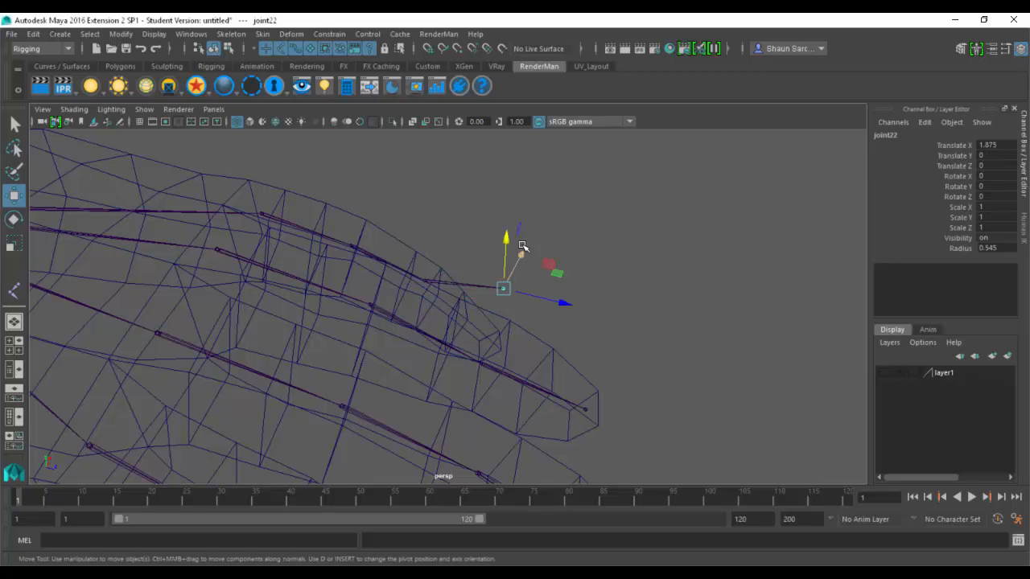
pyautogui.moveTo(544, 198); pyautogui.dragTo(609, 313, button='middle')
# - Select the forearm root joint and orient the whole joint hierarchy with Orient Joint
pyautogui.keyDown('alt'); pyautogui.moveTo(609, 313); pyautogui.dragTo(375, 299); pyautogui.keyUp('alt')
pyautogui.scroll(-5, 241, 246)
pyautogui.click(472, 340)
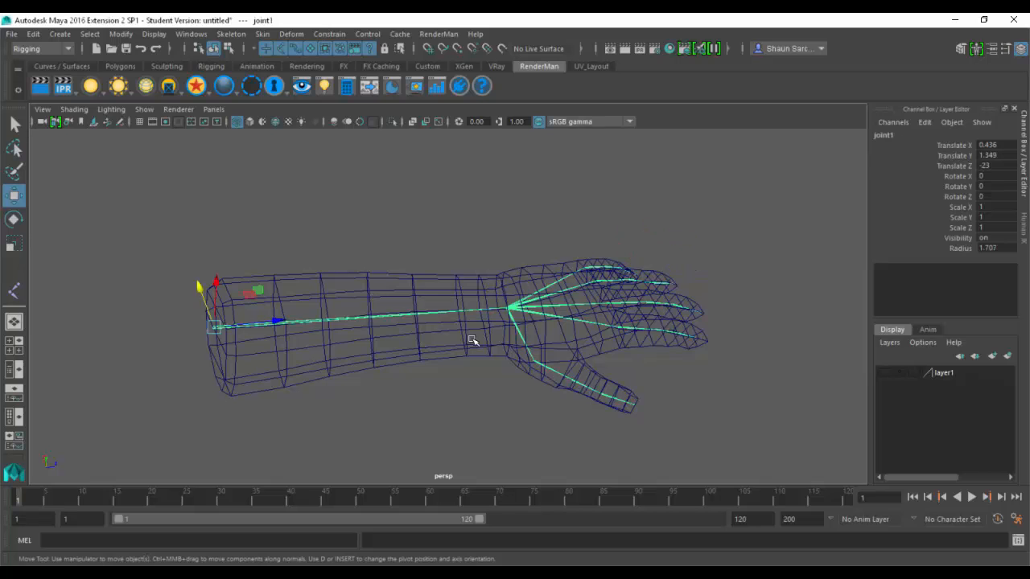
pyautogui.keyDown('alt'); pyautogui.moveTo(472, 340); pyautogui.dragTo(439, 273); pyautogui.keyUp('alt')
pyautogui.click(231, 36)
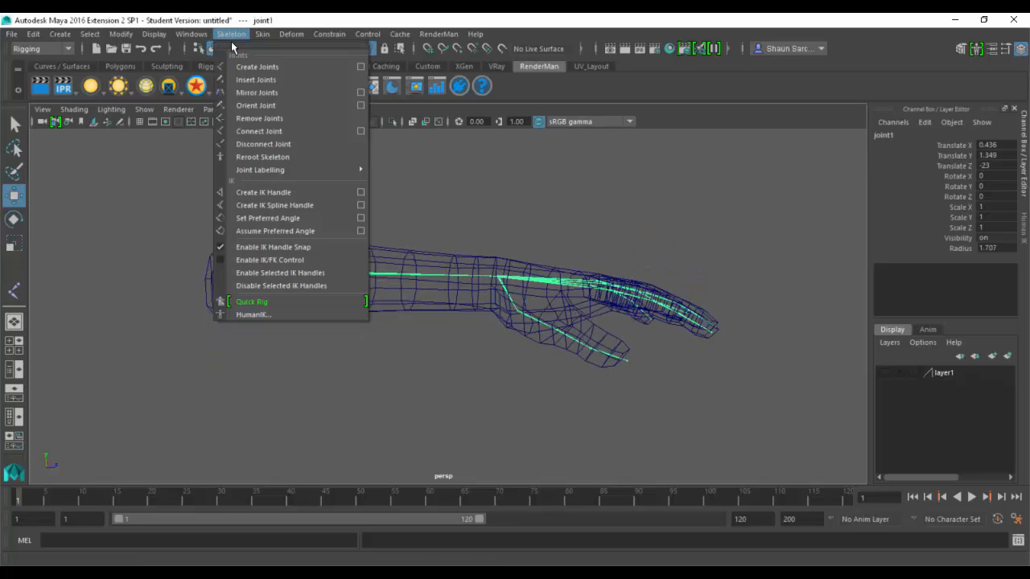
pyautogui.click(293, 105)
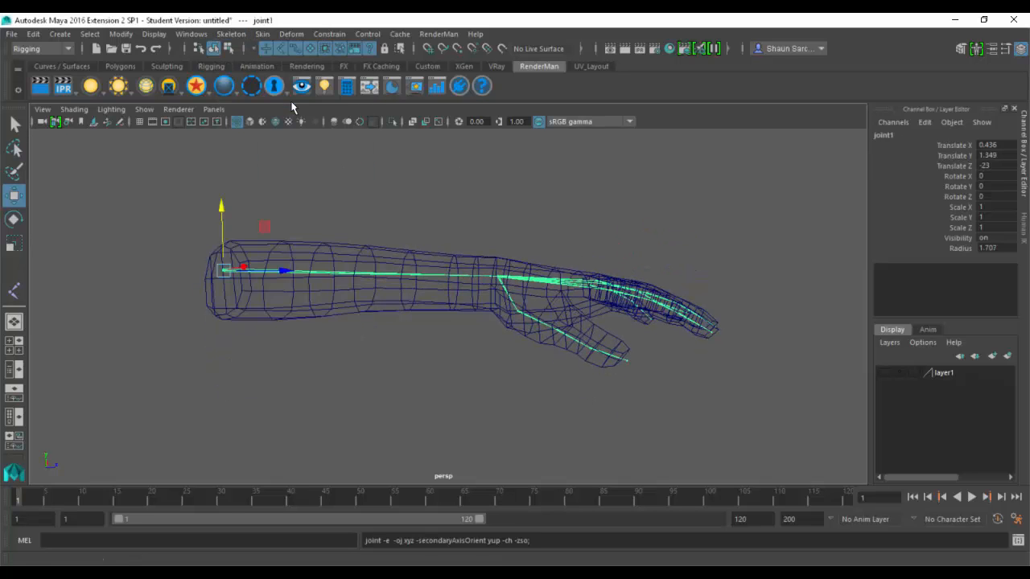
# - Select the hand mesh together with the root joint and display the scene shaded
pyautogui.click(375, 265)
pyautogui.press('5')
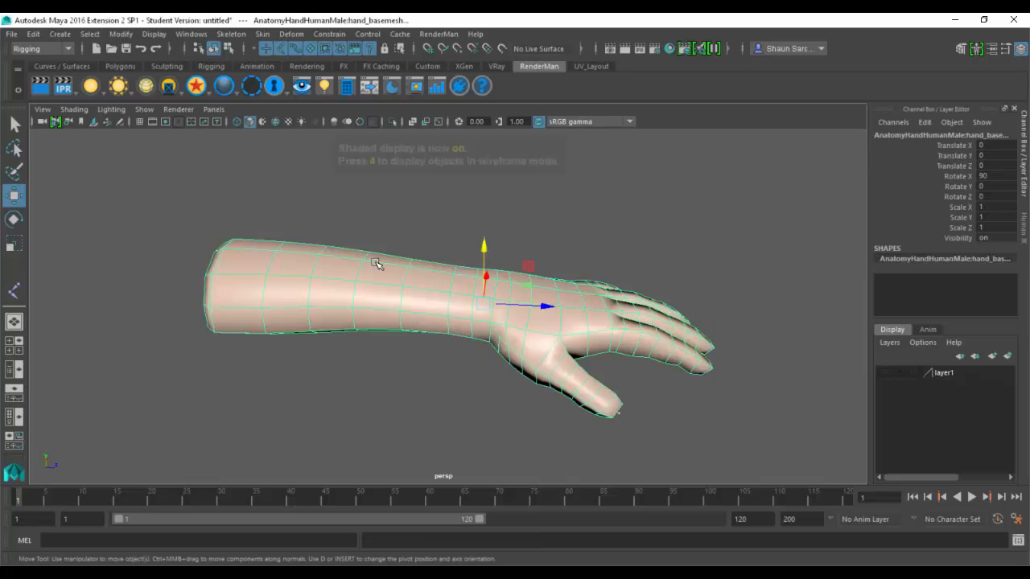
pyautogui.keyDown('alt'); pyautogui.moveTo(374, 265); pyautogui.dragTo(374, 243); pyautogui.keyUp('alt')
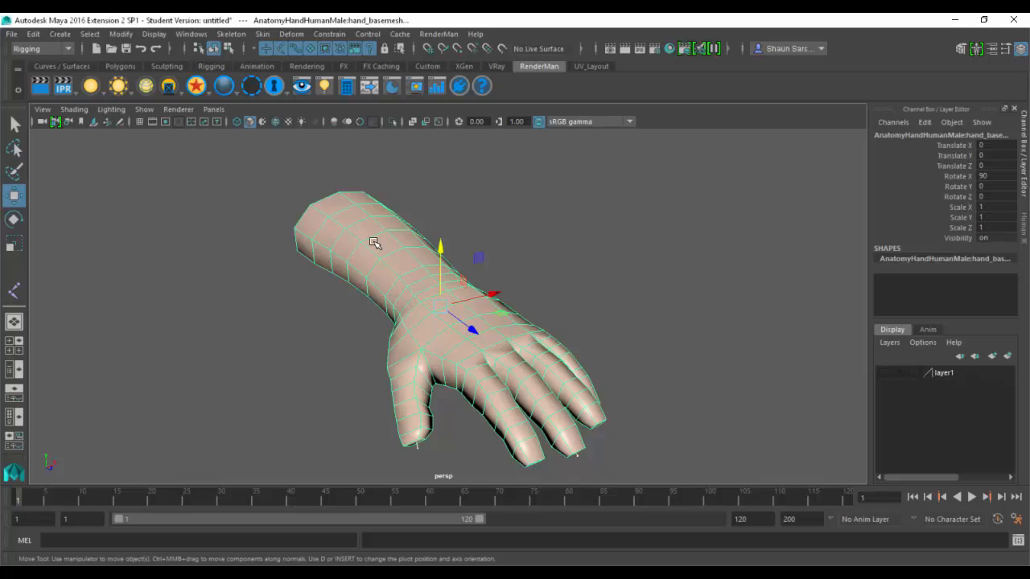
pyautogui.click(262, 35)
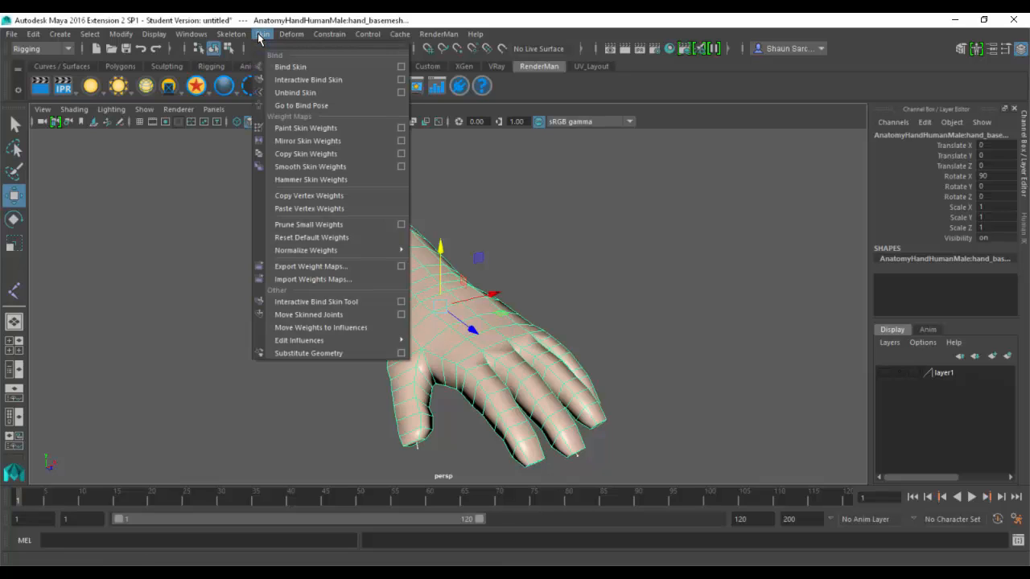
pyautogui.click(401, 79)
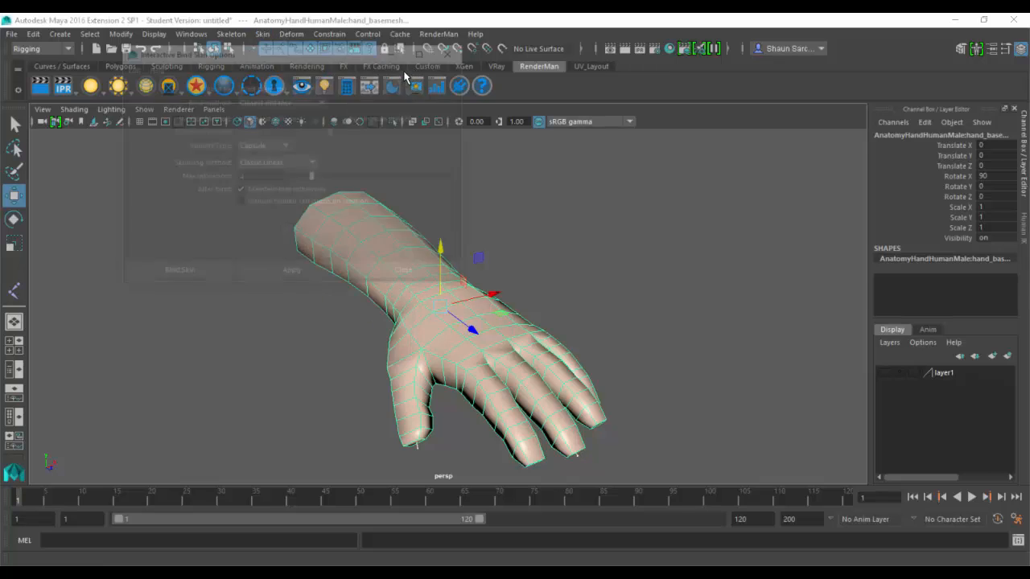
pyautogui.click(401, 51)
# - Set up the Bind Skin options to bind to Joint hierarchy with the Geodesic Voxel method and Dual quaternion skinning
pyautogui.click(262, 33)
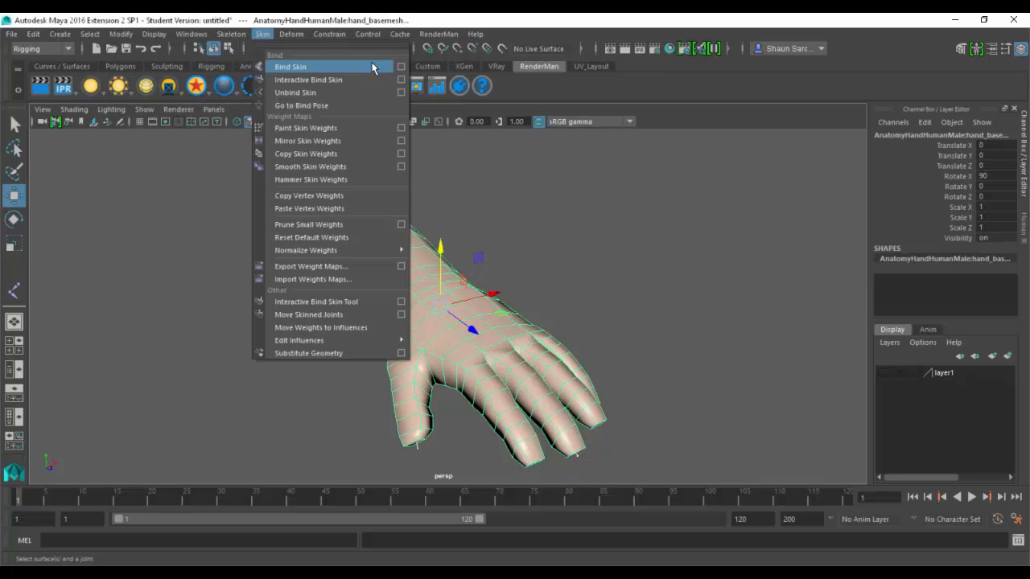
pyautogui.click(402, 65)
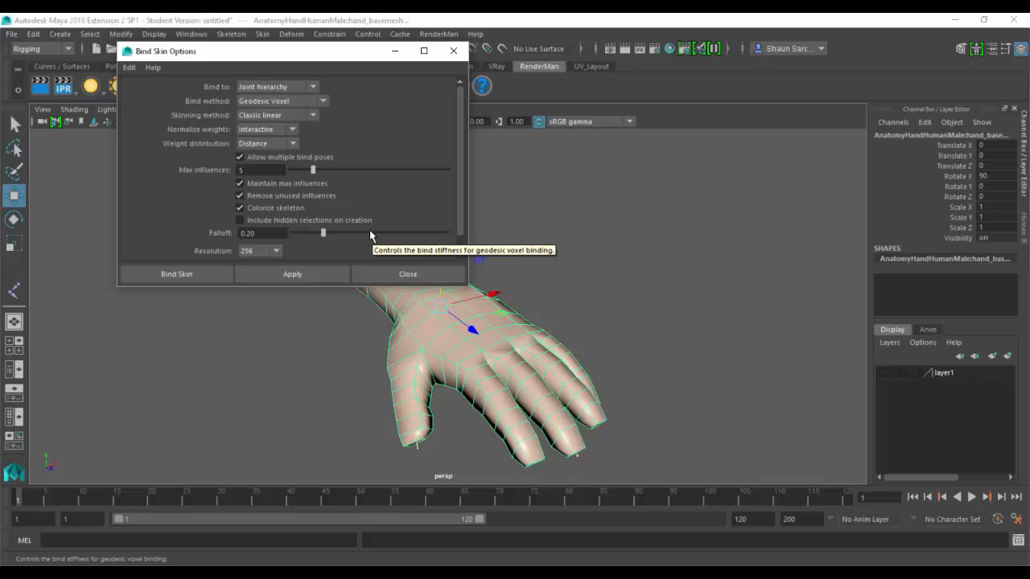
pyautogui.click(275, 86)
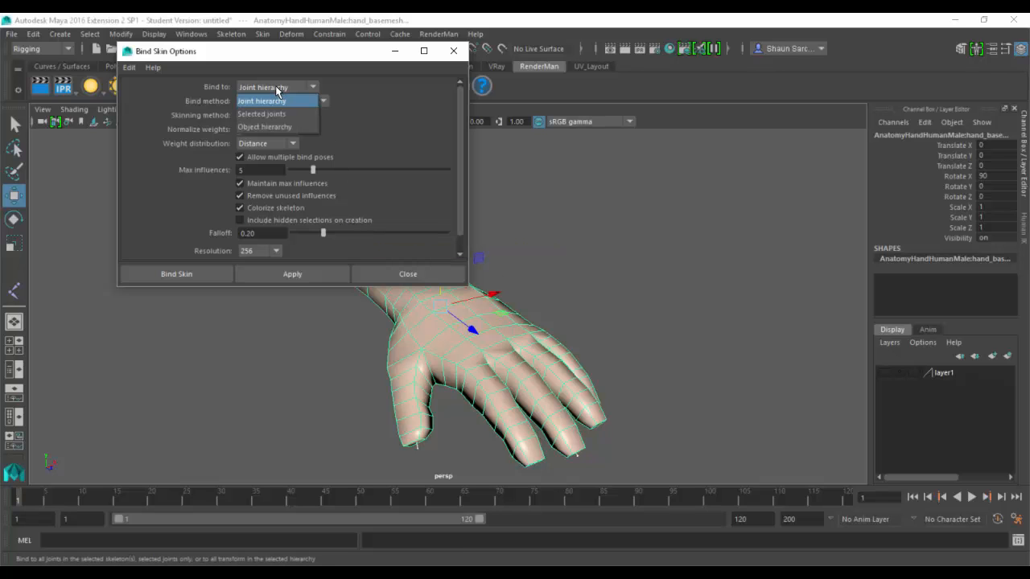
pyautogui.click(259, 101)
pyautogui.click(309, 102)
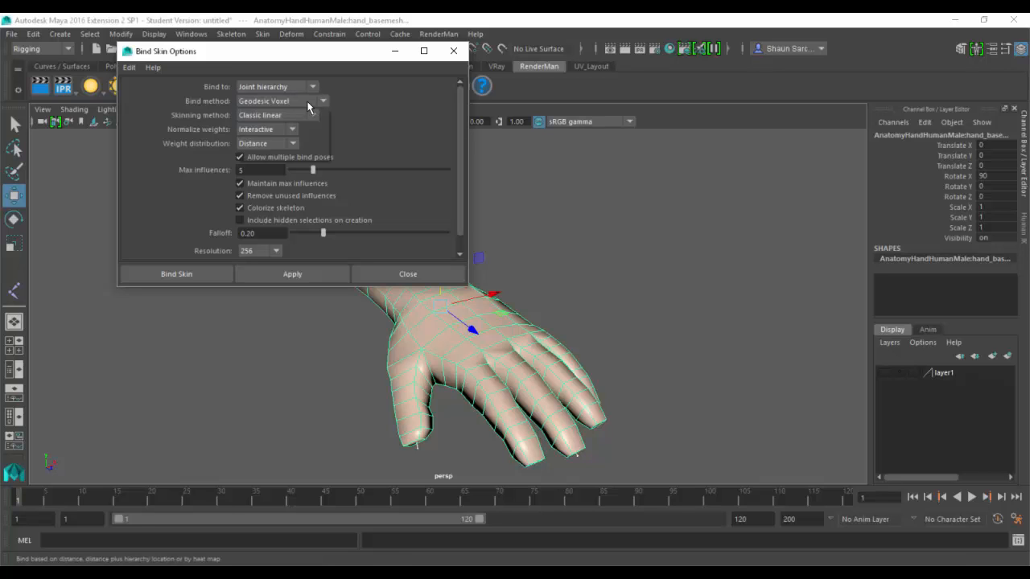
pyautogui.click(308, 103)
pyautogui.click(283, 116)
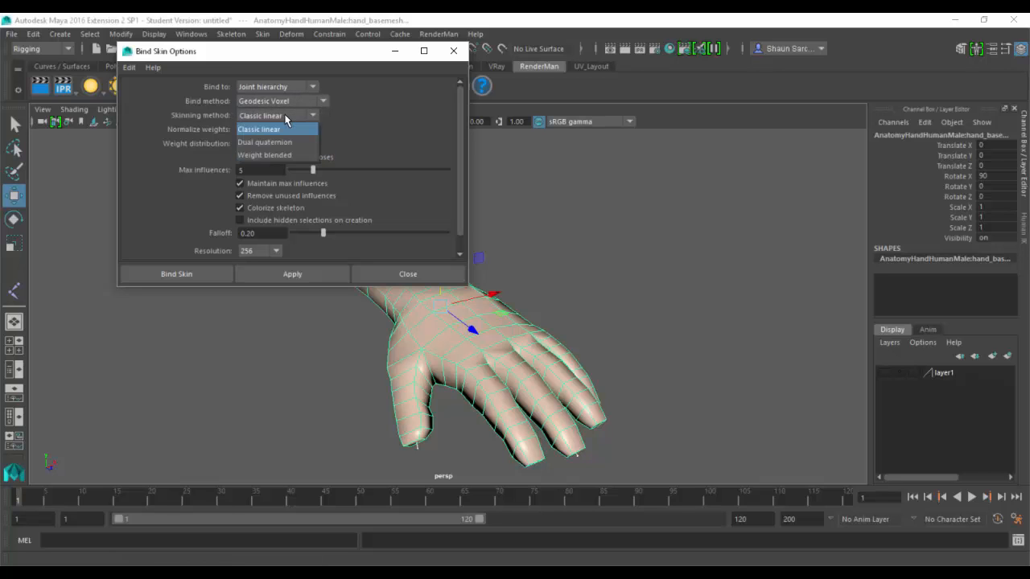
pyautogui.click(276, 142)
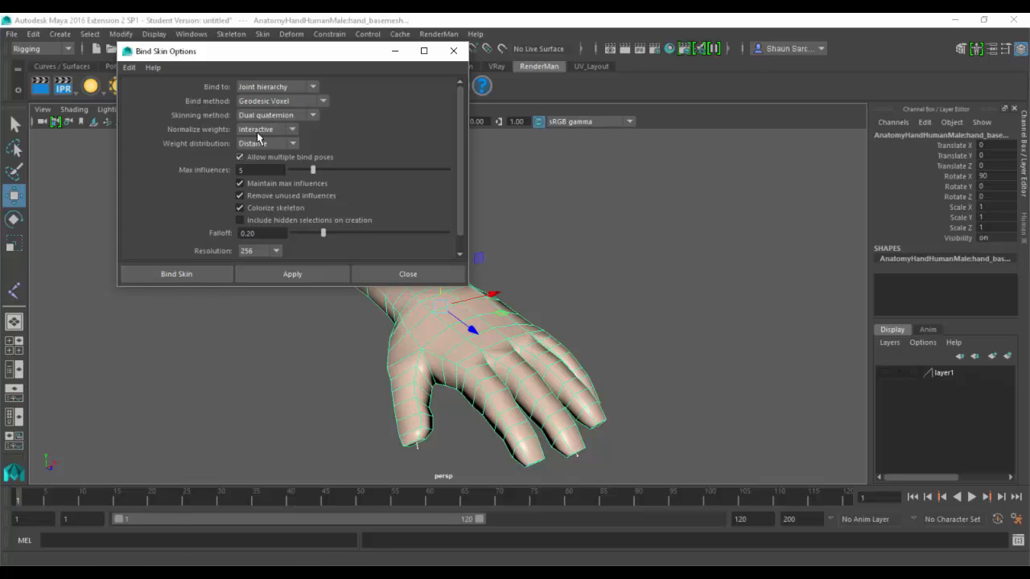
# - Keep weight normalization on Interactive, set the voxel resolution to 1024, and bind the hand mesh to the skeleton
pyautogui.click(258, 130)
pyautogui.click(264, 129)
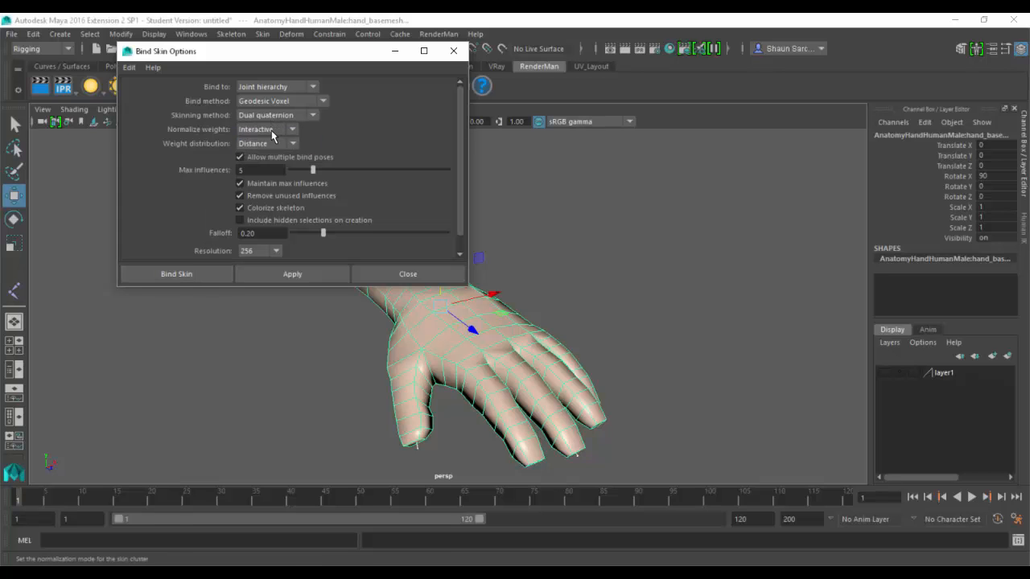
pyautogui.click(263, 131)
pyautogui.click(255, 155)
pyautogui.scroll(-1, 201, 204)
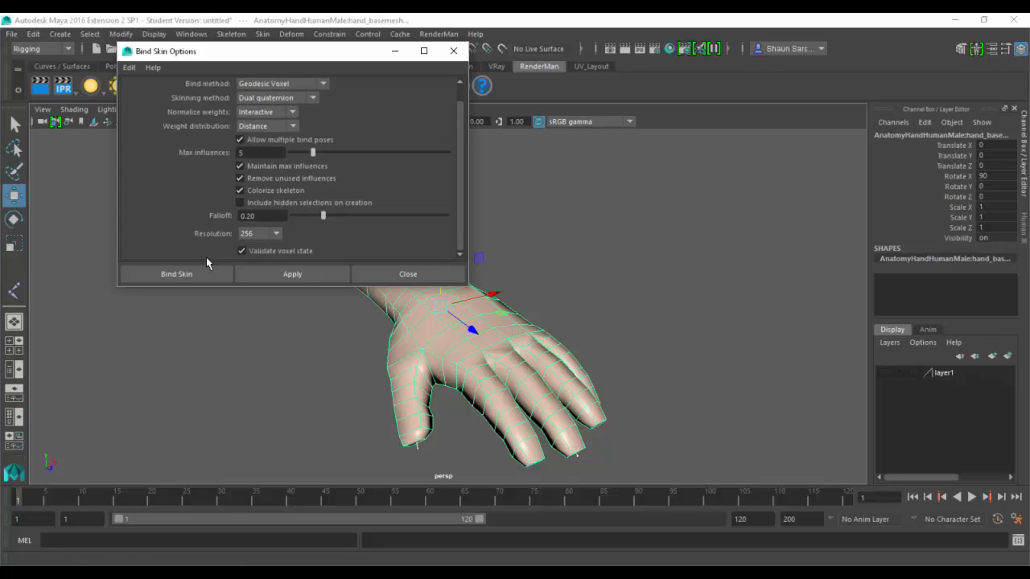
pyautogui.click(261, 233)
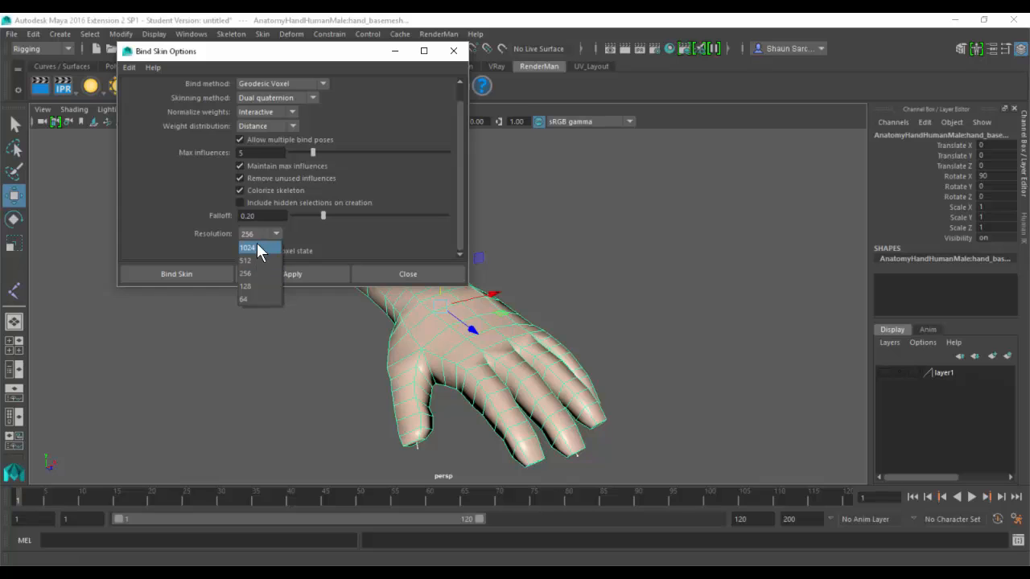
pyautogui.click(257, 244)
pyautogui.scroll(1, 193, 218)
pyautogui.click(198, 274)
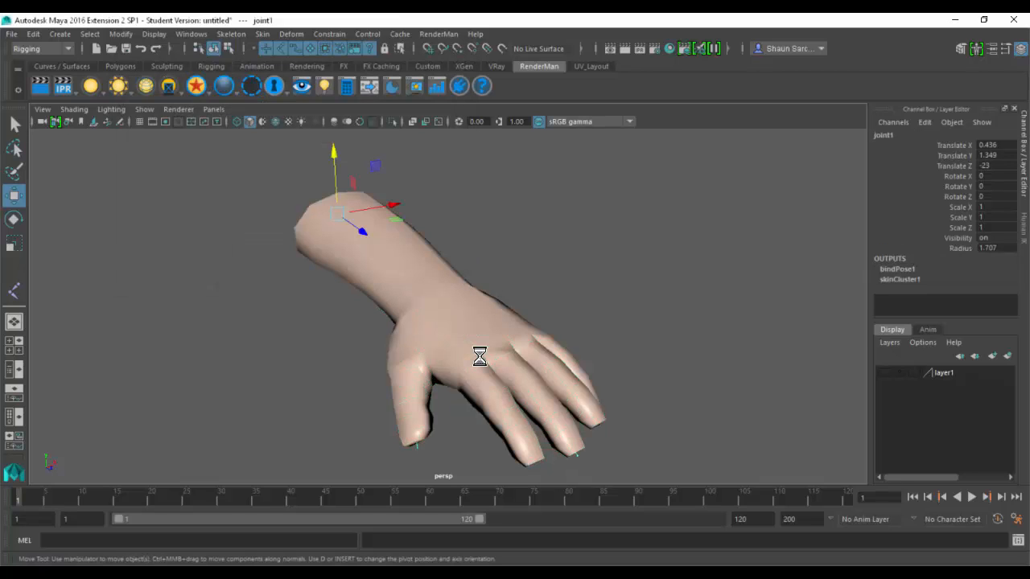
# - Clear the selection and inspect the bound hand's joints in wireframe and shaded display
pyautogui.click(539, 300)
pyautogui.press('4')
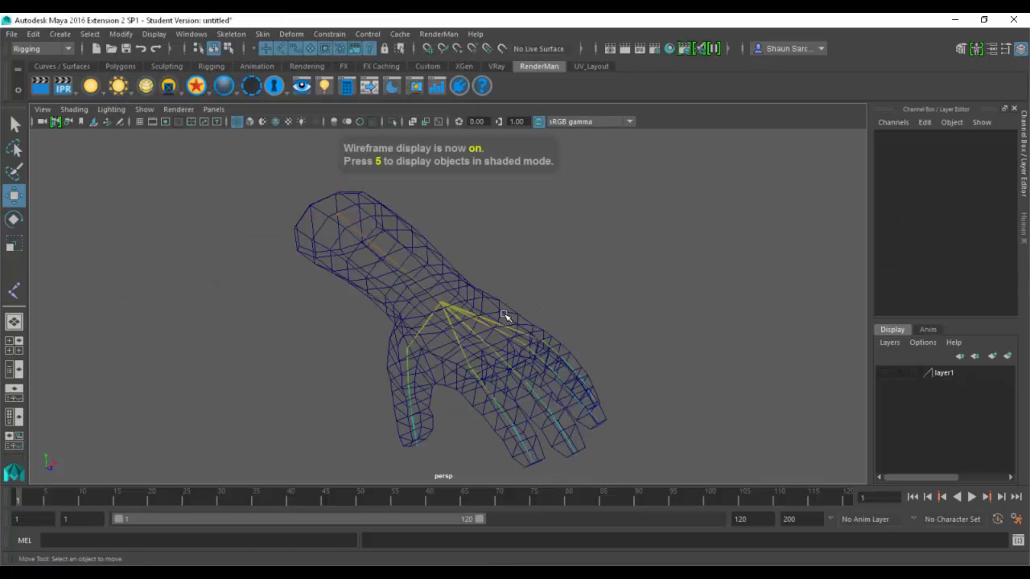
pyautogui.press('5')
pyautogui.press('4')
# - Test the skin deformation by rotating the index finger's joints from the knuckle outward, and undo the rotation
pyautogui.click(482, 375)
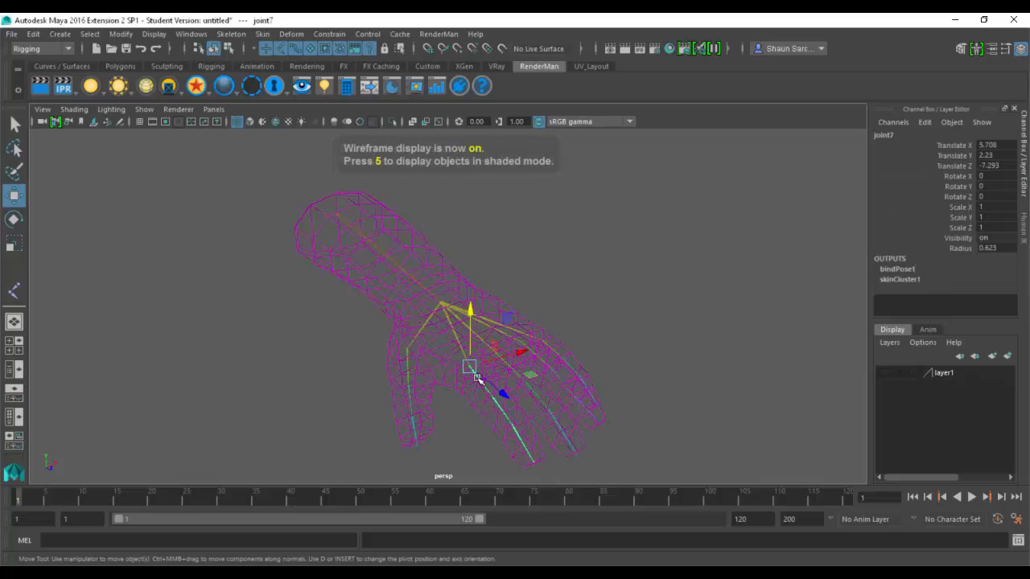
pyautogui.press('5')
pyautogui.moveTo(537, 376)
pyautogui.keyDown('alt'); pyautogui.mouseDown()
pyautogui.moveTo(616, 375)
pyautogui.moveTo(609, 342)
pyautogui.moveTo(501, 349)
pyautogui.moveTo(558, 333)
pyautogui.moveTo(563, 359)
pyautogui.moveTo(633, 347)
pyautogui.moveTo(605, 419)
pyautogui.moveTo(602, 343)
pyautogui.moveTo(588, 317)
pyautogui.moveTo(514, 366)
pyautogui.mouseUp(); pyautogui.keyUp('alt')
pyautogui.press('4')
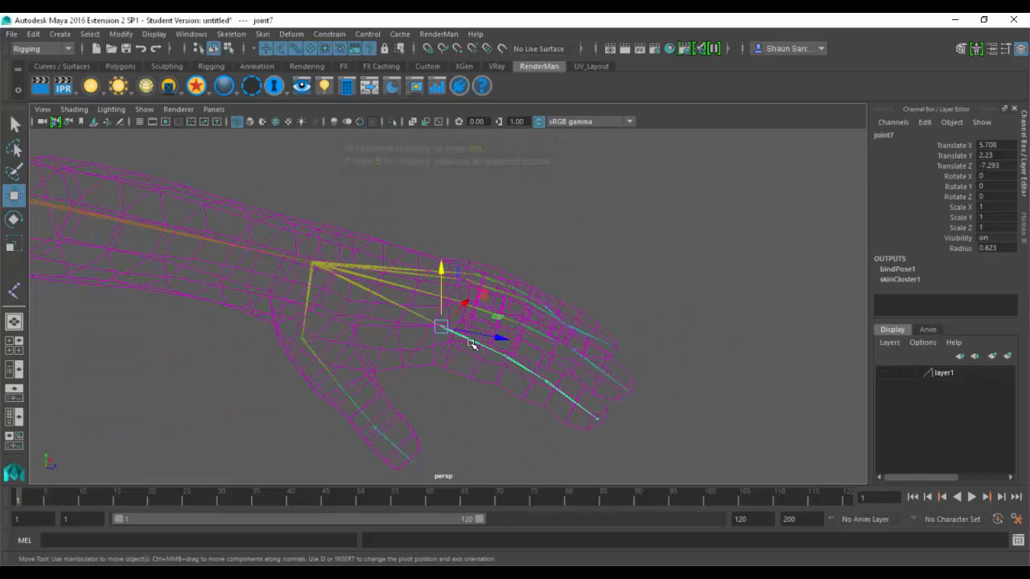
pyautogui.press('5')
pyautogui.press('e')
pyautogui.moveTo(492, 328)
pyautogui.mouseDown()
pyautogui.moveTo(488, 308)
pyautogui.moveTo(471, 354)
pyautogui.moveTo(490, 293)
pyautogui.moveTo(552, 362)
pyautogui.moveTo(523, 366)
pyautogui.moveTo(491, 394)
pyautogui.moveTo(527, 444)
pyautogui.moveTo(579, 402)
pyautogui.moveTo(593, 404)
pyautogui.moveTo(556, 427)
pyautogui.mouseUp()
pyautogui.press('4')
pyautogui.press('Down')
pyautogui.press('5')
pyautogui.press('Down')
pyautogui.hotkey('ctrl', 'z')
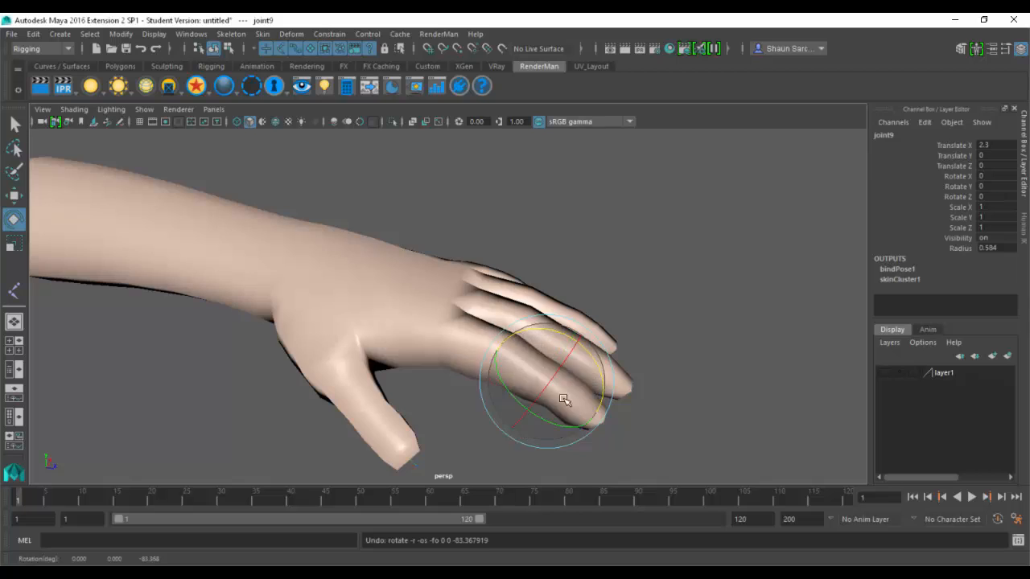
# - In wireframe display, select the knuckle joints of the little, ring, middle and index fingers together
pyautogui.press('4')
pyautogui.scroll(5, 489, 351)
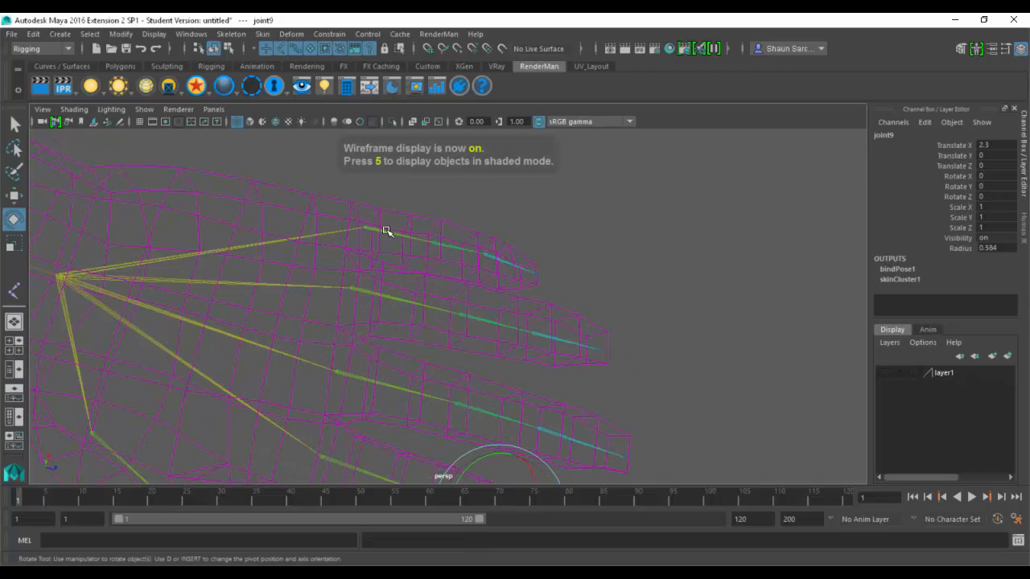
pyautogui.click(386, 231)
pyautogui.press('w')
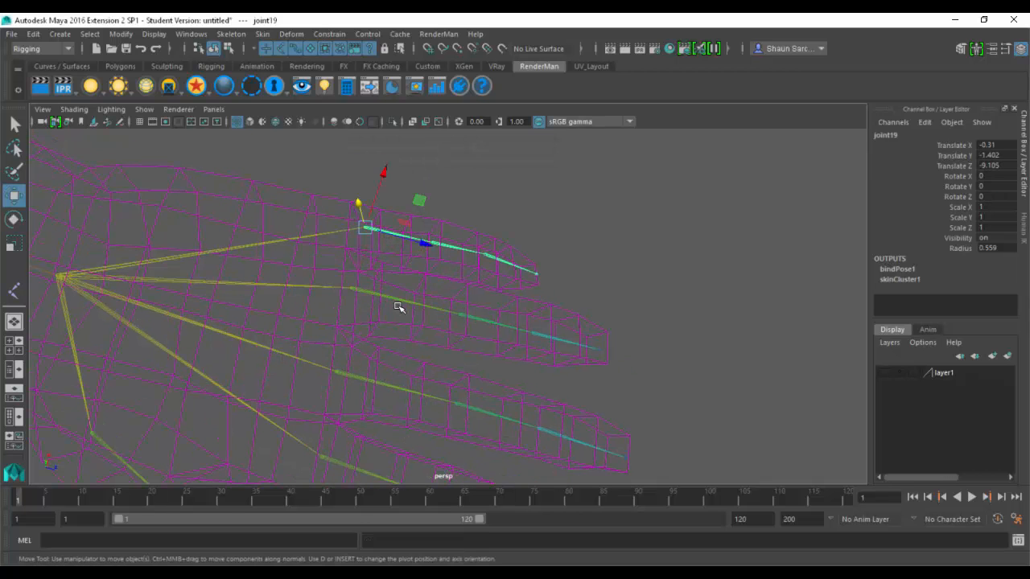
pyautogui.click(399, 302)
pyautogui.keyDown('shift'); pyautogui.click(380, 385); pyautogui.keyUp('shift')
pyautogui.keyDown('alt'); pyautogui.moveTo(413, 356); pyautogui.dragTo(432, 237, button='middle'); pyautogui.keyUp('alt')
pyautogui.keyDown('shift'); pyautogui.click(387, 355); pyautogui.keyUp('shift')
# - Add the middle joints of the little, ring, middle and index fingers to the knuckle joint selection
pyautogui.keyDown('alt'); pyautogui.moveTo(478, 281); pyautogui.dragTo(454, 247, button='middle'); pyautogui.keyUp('alt')
pyautogui.keyDown('shift'); pyautogui.click(448, 231); pyautogui.keyUp('shift')
pyautogui.keyDown('shift'); pyautogui.click(437, 304); pyautogui.keyUp('shift')
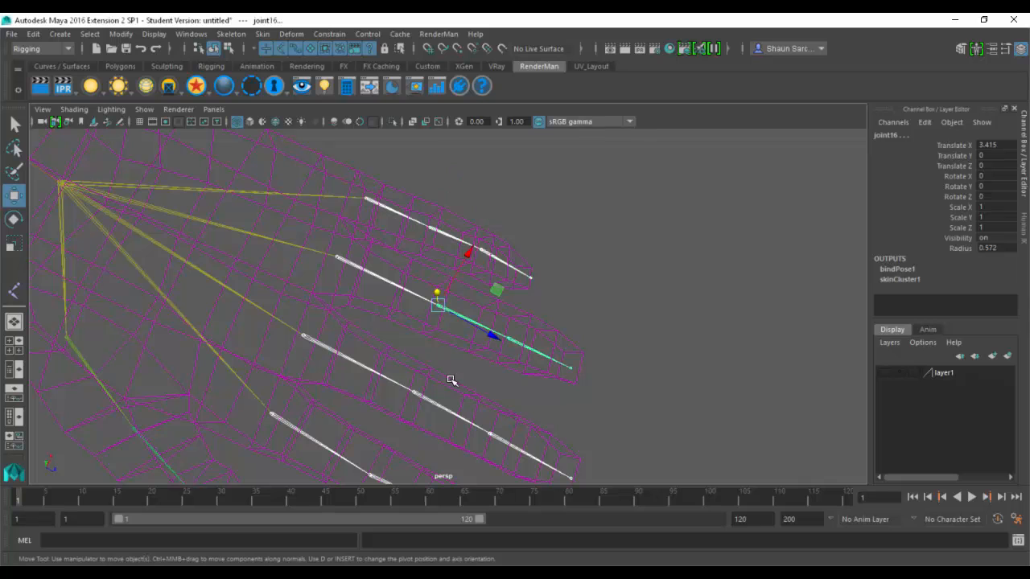
pyautogui.keyDown('shift'); pyautogui.click(427, 394); pyautogui.keyUp('shift')
pyautogui.keyDown('alt'); pyautogui.moveTo(427, 394); pyautogui.dragTo(425, 347, button='middle'); pyautogui.keyUp('alt')
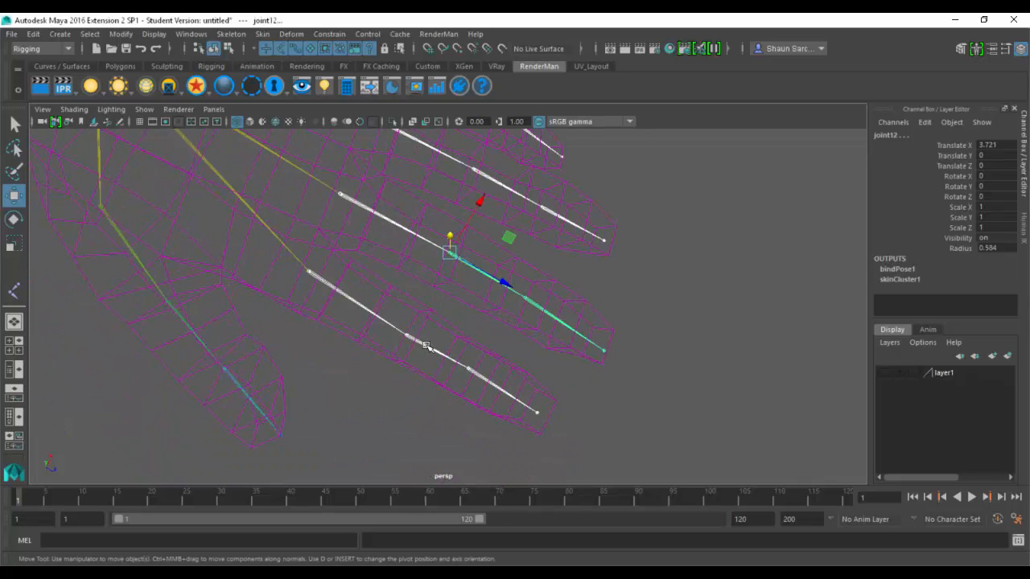
pyautogui.keyDown('shift'); pyautogui.click(426, 346); pyautogui.keyUp('shift')
# - Add the outermost bending joints of the little, ring, middle and index fingers to the selection
pyautogui.keyDown('alt'); pyautogui.moveTo(528, 269); pyautogui.dragTo(478, 244); pyautogui.keyUp('alt')
pyautogui.keyDown('shift'); pyautogui.click(463, 209); pyautogui.keyUp('shift')
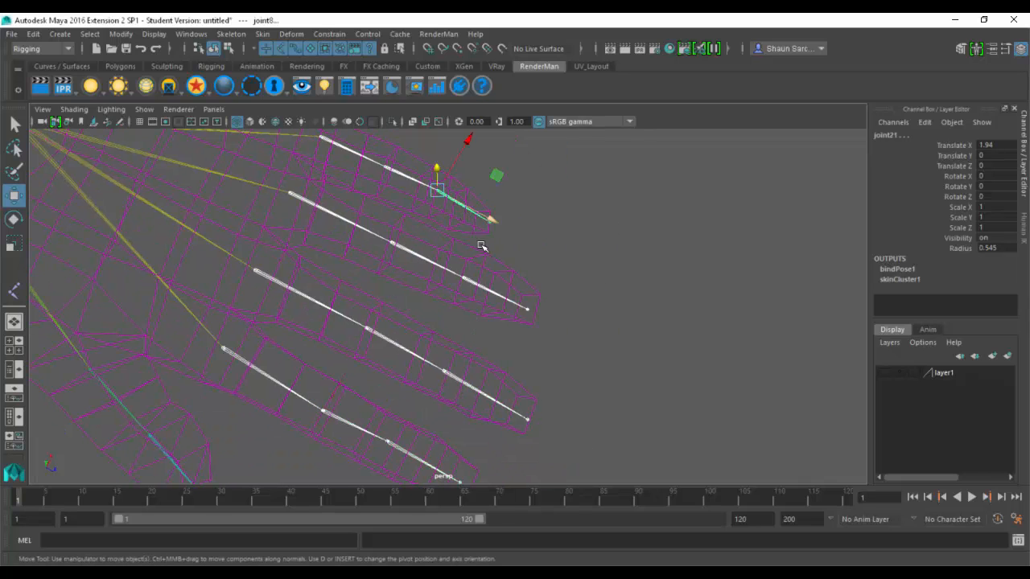
pyautogui.keyDown('shift'); pyautogui.click(493, 292); pyautogui.keyUp('shift')
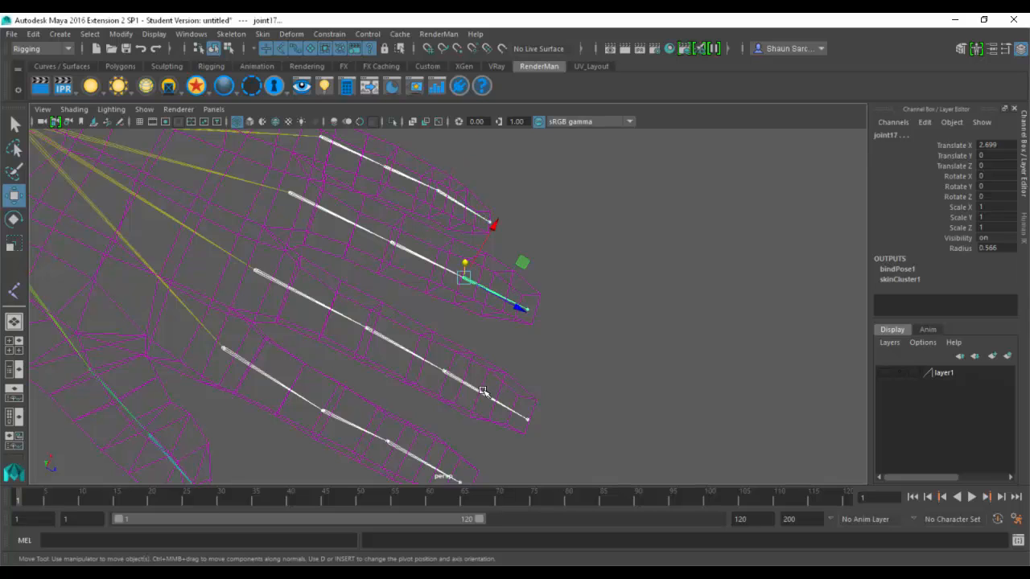
pyautogui.keyDown('shift'); pyautogui.click(416, 458); pyautogui.keyUp('shift')
# - In shaded display, curl the selected finger joints into a fist by rotating them about -85 degrees around Z, and undo the rotation
pyautogui.keyDown('alt'); pyautogui.moveTo(218, 410); pyautogui.dragTo(344, 348); pyautogui.keyUp('alt')
pyautogui.keyDown('alt'); pyautogui.moveTo(552, 325); pyautogui.dragTo(563, 295); pyautogui.keyUp('alt')
pyautogui.press('5')
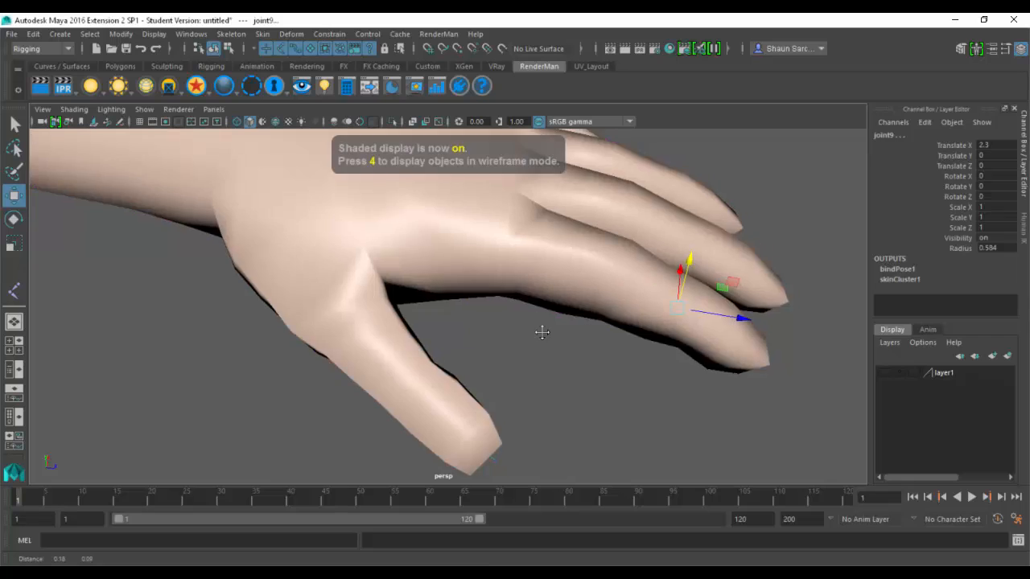
pyautogui.moveTo(545, 329)
pyautogui.keyDown('alt'); pyautogui.mouseDown()
pyautogui.moveTo(481, 329)
pyautogui.moveTo(512, 288)
pyautogui.moveTo(529, 313)
pyautogui.moveTo(523, 347)
pyautogui.moveTo(501, 369)
pyautogui.moveTo(527, 299)
pyautogui.moveTo(480, 368)
pyautogui.moveTo(480, 345)
pyautogui.moveTo(482, 371)
pyautogui.moveTo(528, 321)
pyautogui.mouseUp(); pyautogui.keyUp('alt')
pyautogui.press('e')
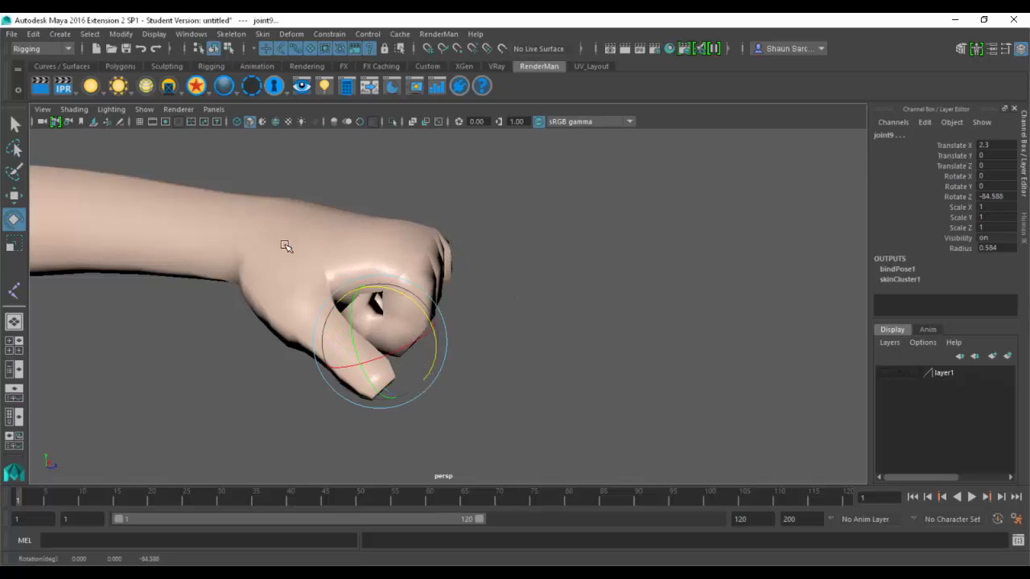
pyautogui.keyDown('alt'); pyautogui.moveTo(319, 252); pyautogui.dragTo(448, 314); pyautogui.keyUp('alt')
pyautogui.hotkey('ctrl', 'z')
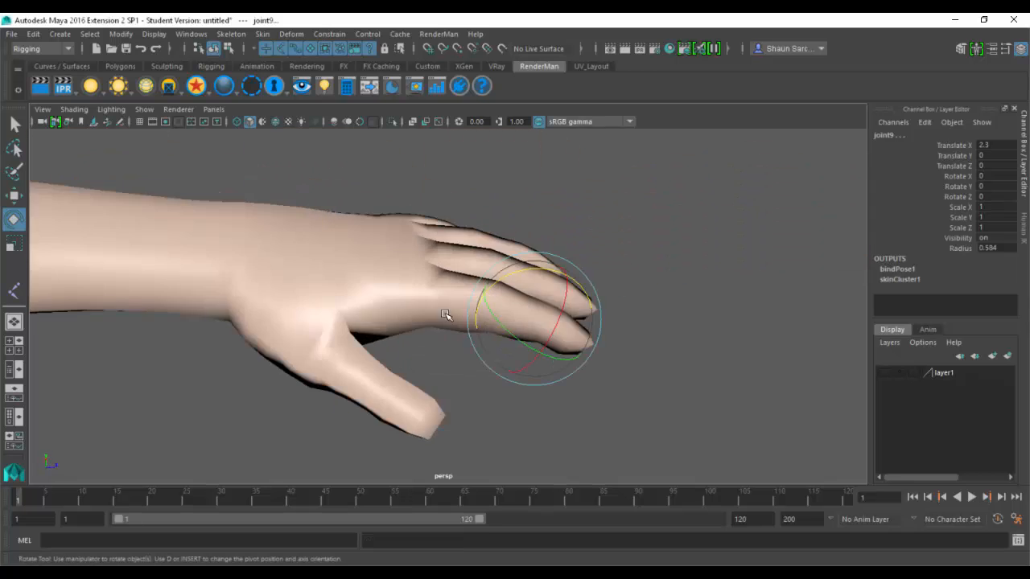
# - Pick the thumb's base joint in wireframe, test its rotation around Y in shaded display, and undo it
pyautogui.press('4')
pyautogui.click(404, 361)
pyautogui.click(299, 346)
pyautogui.press('5')
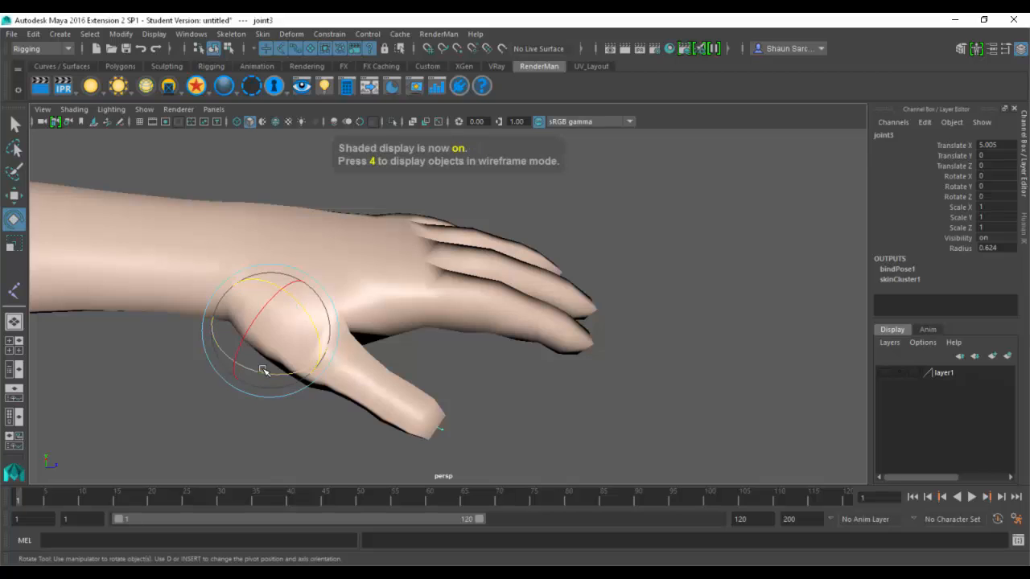
pyautogui.moveTo(265, 372)
pyautogui.mouseDown()
pyautogui.moveTo(303, 371)
pyautogui.moveTo(233, 368)
pyautogui.moveTo(292, 361)
pyautogui.moveTo(245, 360)
pyautogui.mouseUp()
pyautogui.hotkey('ctrl', 'z')
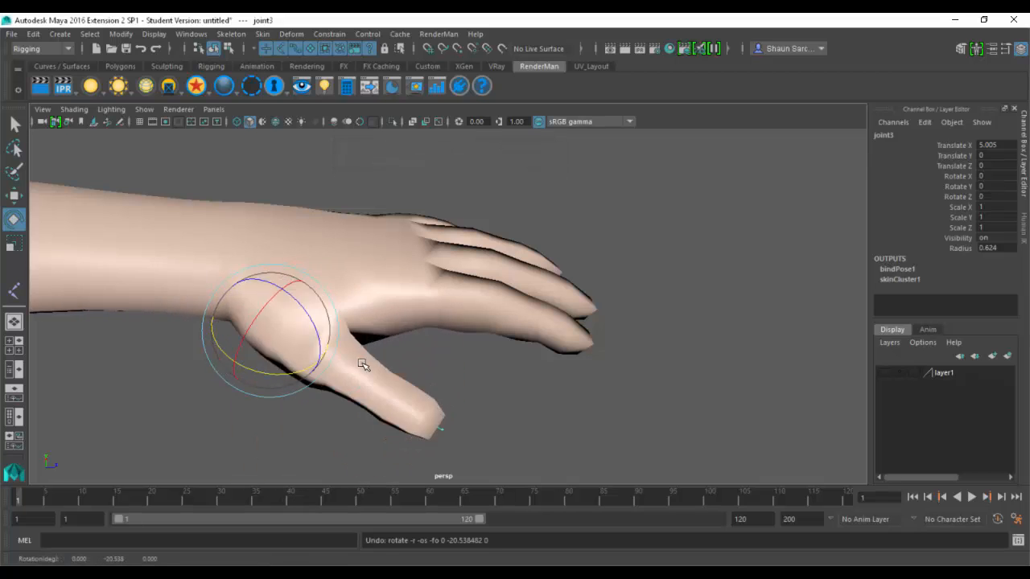
# - Pick the thumb's middle joint in wireframe and test its rotation in shaded display
pyautogui.press('4')
pyautogui.click(347, 385)
pyautogui.press('5')
pyautogui.moveTo(326, 414)
pyautogui.mouseDown()
pyautogui.moveTo(375, 403)
pyautogui.moveTo(337, 401)
pyautogui.moveTo(362, 418)
pyautogui.moveTo(426, 375)
pyautogui.mouseUp()
# - Test rotating the thumb's outer joint on different axes in shaded display, undoing each rotation
pyautogui.press('4')
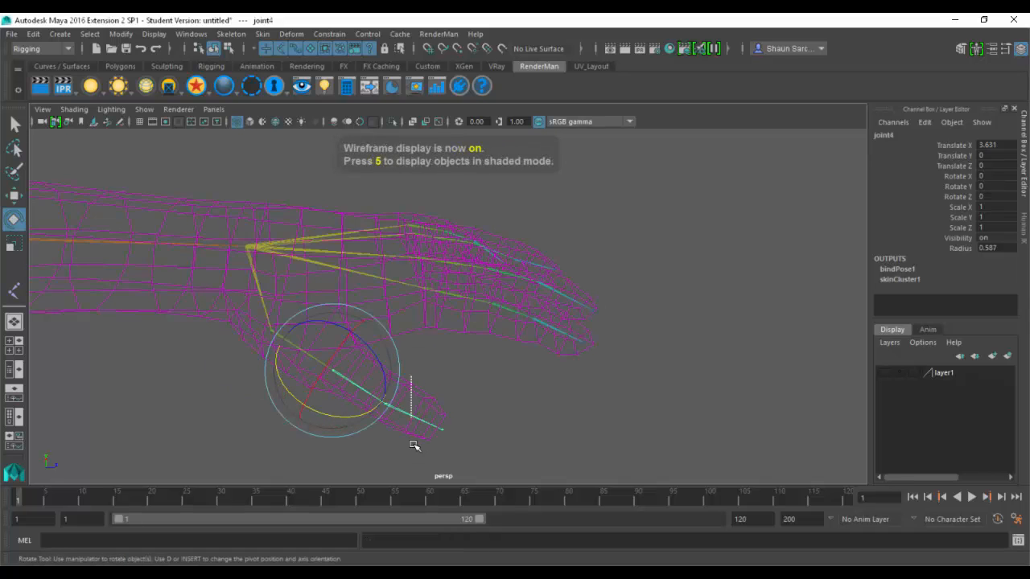
pyautogui.click(400, 432)
pyautogui.press('5')
pyautogui.moveTo(400, 431); pyautogui.dragTo(421, 405)
pyautogui.hotkey('ctrl', 'z')
pyautogui.moveTo(357, 390); pyautogui.dragTo(424, 378)
pyautogui.hotkey('ctrl', 'z')
# - Select the wrist joint, test its rotation on the bound hand, and clear the selection
pyautogui.click(525, 276)
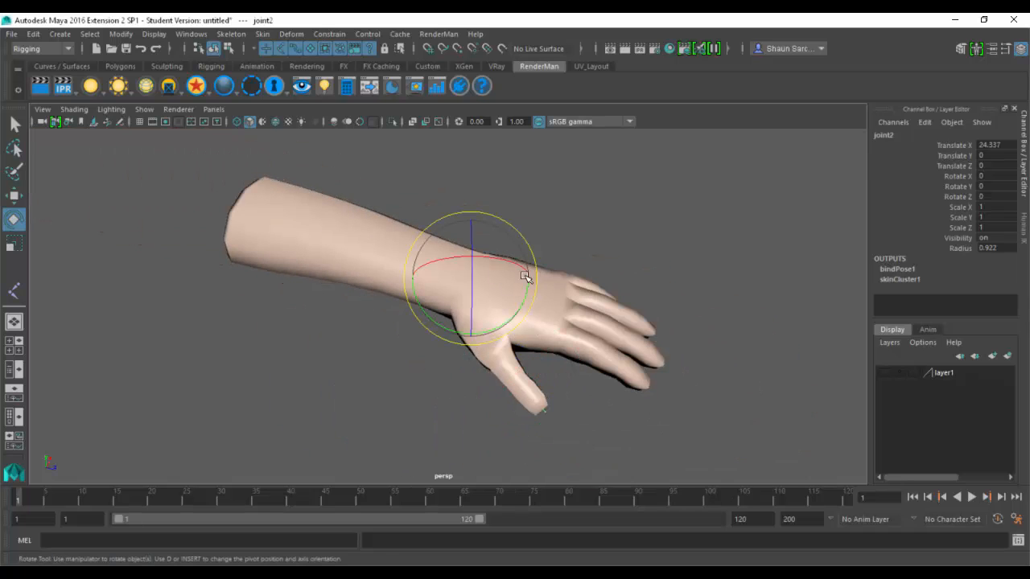
pyautogui.moveTo(492, 264); pyautogui.dragTo(282, 91)
pyautogui.click(546, 308)
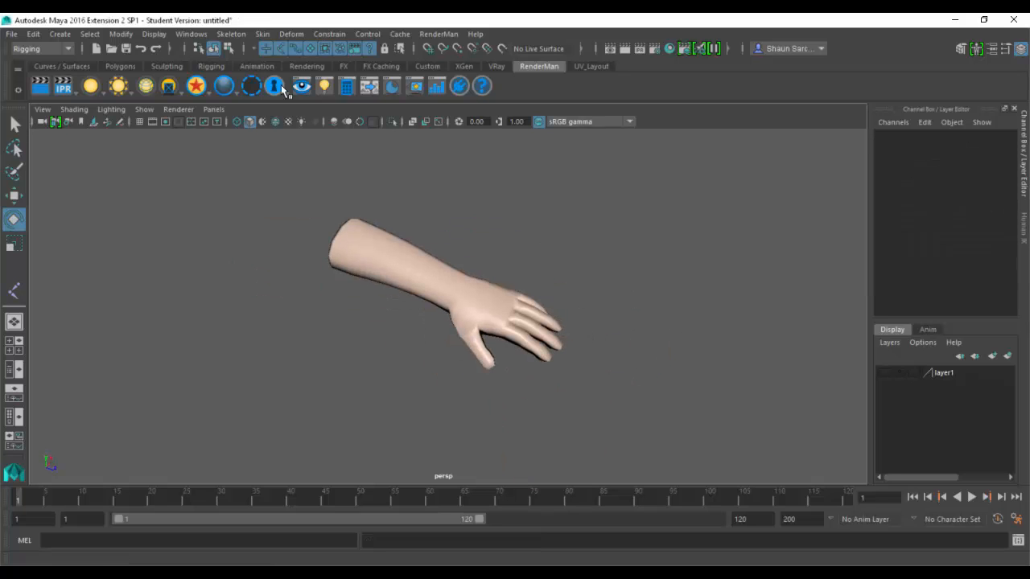
# - Open the Content Browser, look over its sculpting base meshes, and close it
pyautogui.click(190, 34)
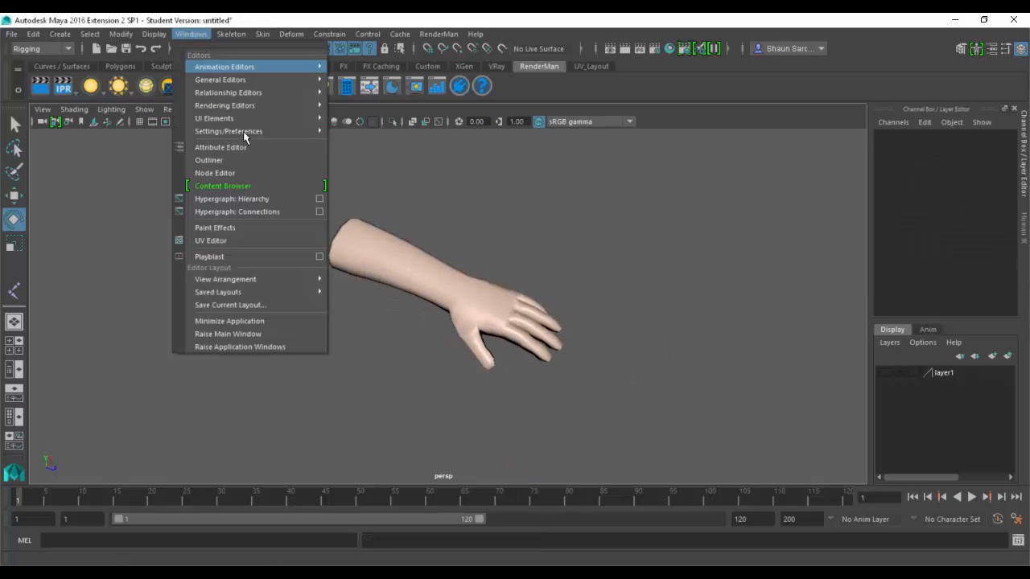
pyautogui.click(262, 187)
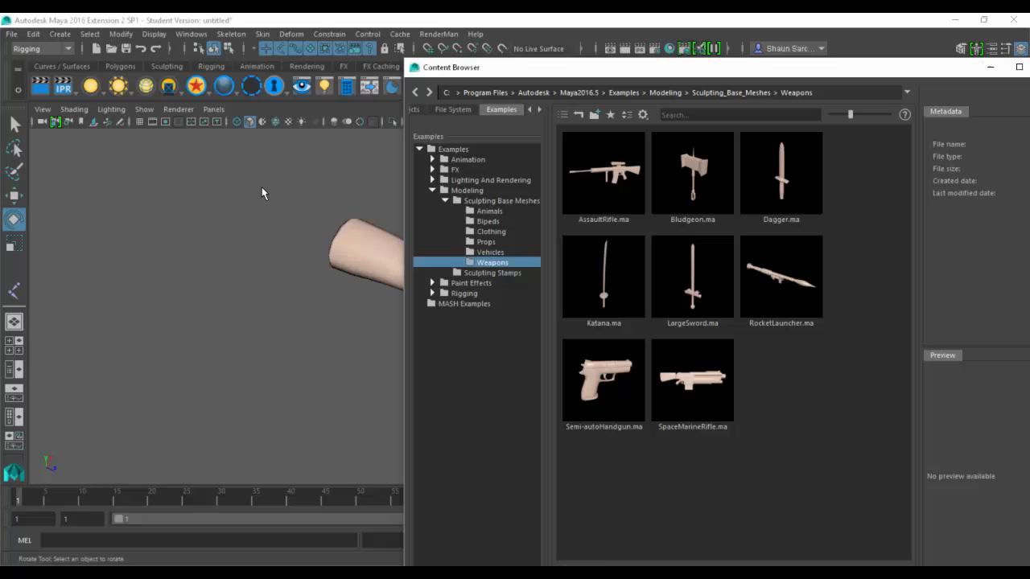
pyautogui.doubleClick(411, 69)
pyautogui.moveTo(708, 19); pyautogui.dragTo(909, 71)
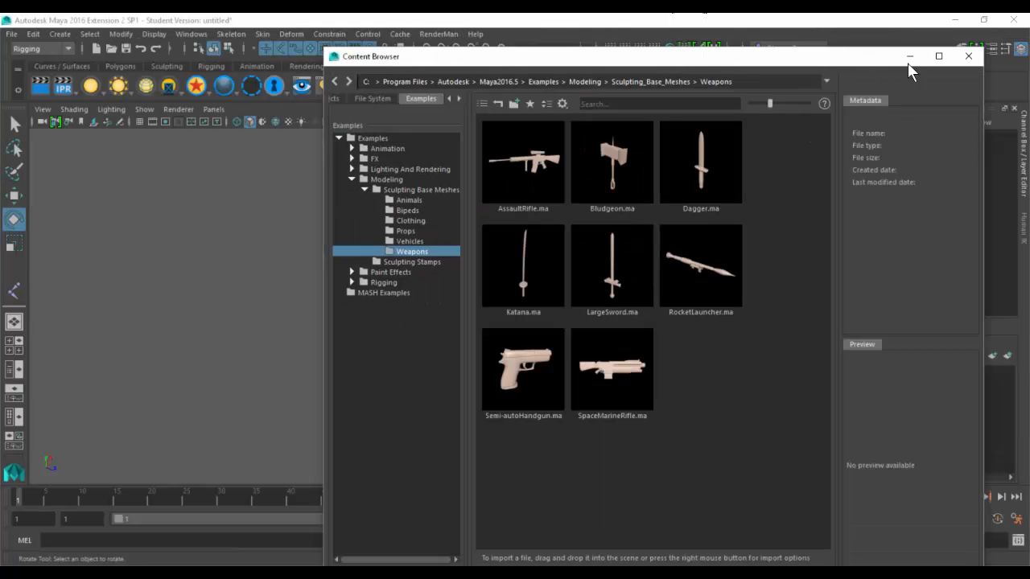
pyautogui.click(969, 57)
# - Turn on the visibility of layer1, select the alien character mesh, and check it in the side view
pyautogui.click(885, 373)
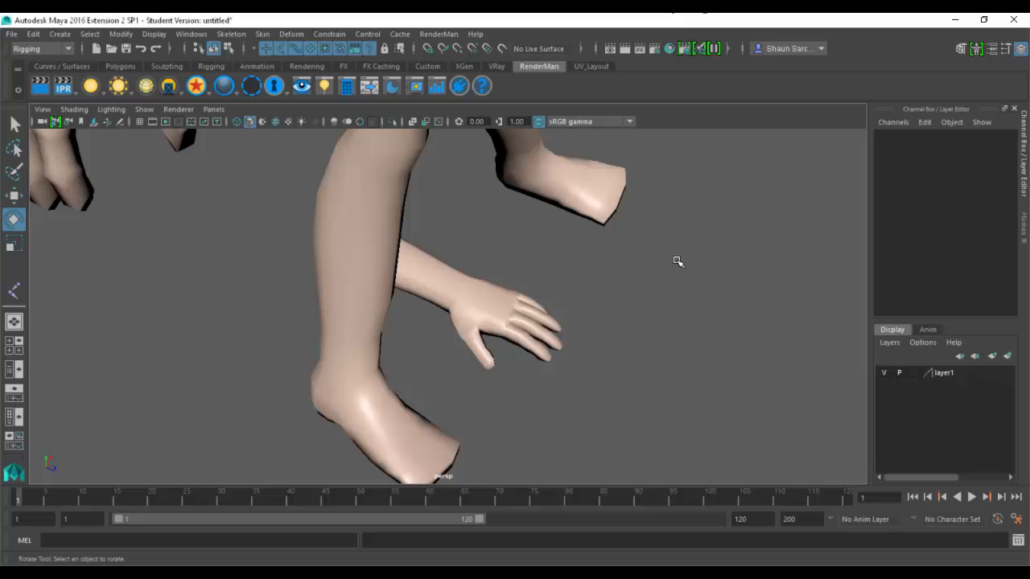
pyautogui.click(547, 162)
pyautogui.press('f')
pyautogui.press('space')
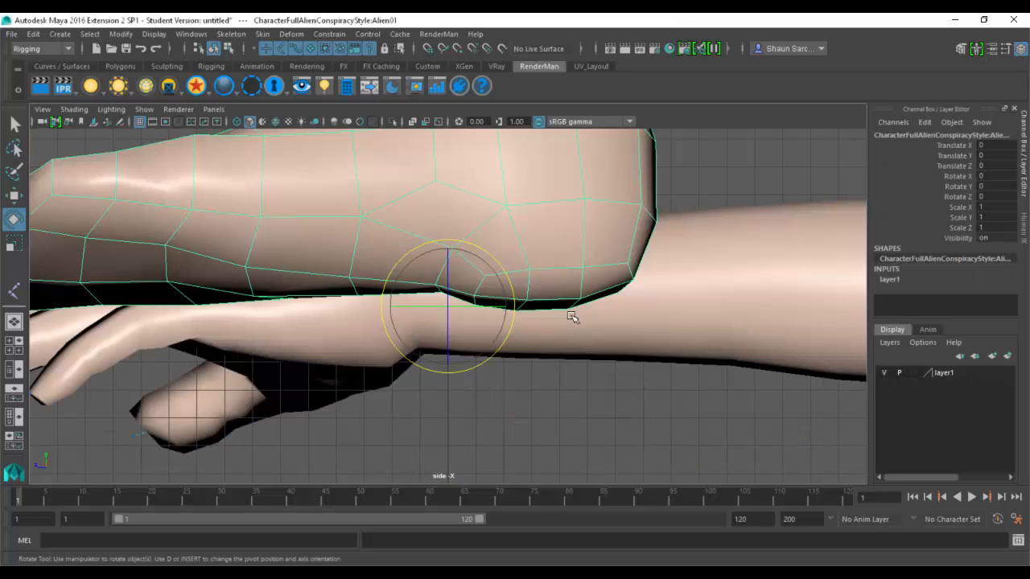
pyautogui.press('space')
pyautogui.press('space')
# - Compare the rigged hand with the alien in perspective, and select the full alien character mesh
pyautogui.keyDown('alt'); pyautogui.moveTo(531, 273); pyautogui.dragTo(495, 315); pyautogui.keyUp('alt')
pyautogui.click(498, 373)
pyautogui.click(463, 378)
pyautogui.press('f')
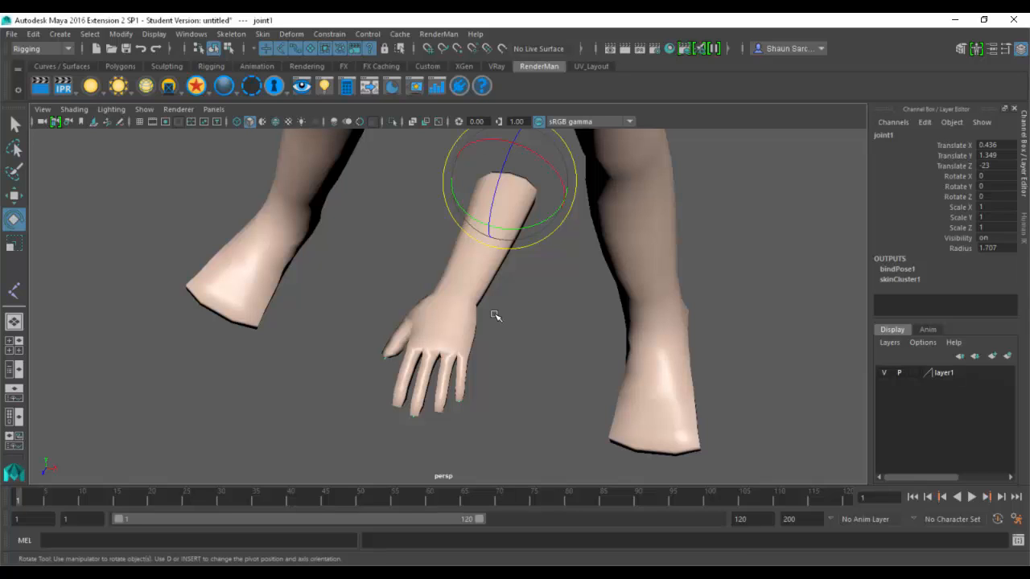
pyautogui.click(642, 210)
pyautogui.press('f')
pyautogui.keyDown('alt'); pyautogui.moveTo(563, 294); pyautogui.dragTo(586, 232); pyautogui.keyUp('alt')
pyautogui.keyDown('alt'); pyautogui.moveTo(587, 232); pyautogui.dragTo(435, 172, button='right'); pyautogui.keyUp('alt')
# - Auto-rig the selected alien mesh with the One-Click mode of Quick Rig, and close the tool
pyautogui.click(226, 35)
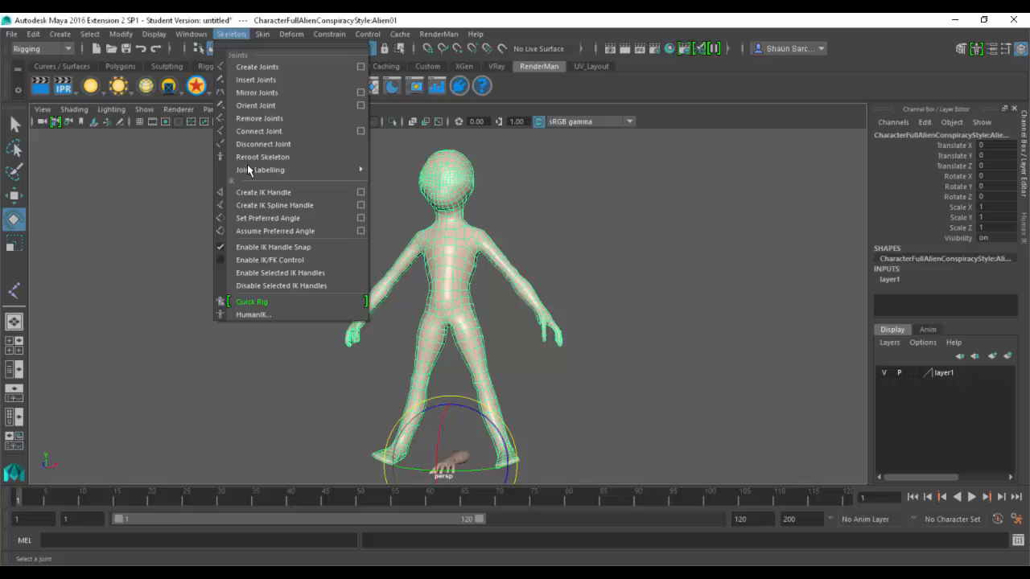
pyautogui.click(284, 302)
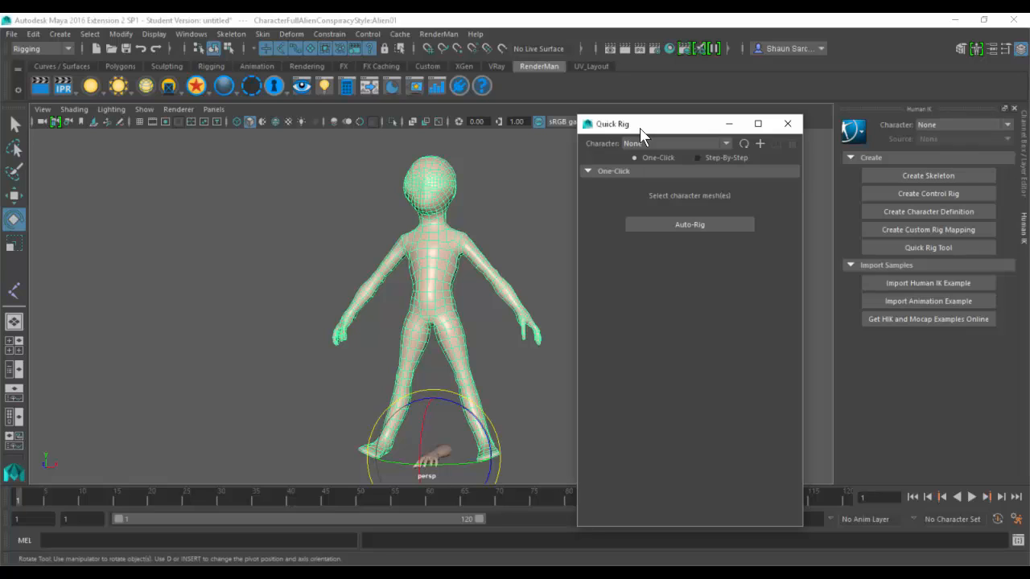
pyautogui.click(692, 227)
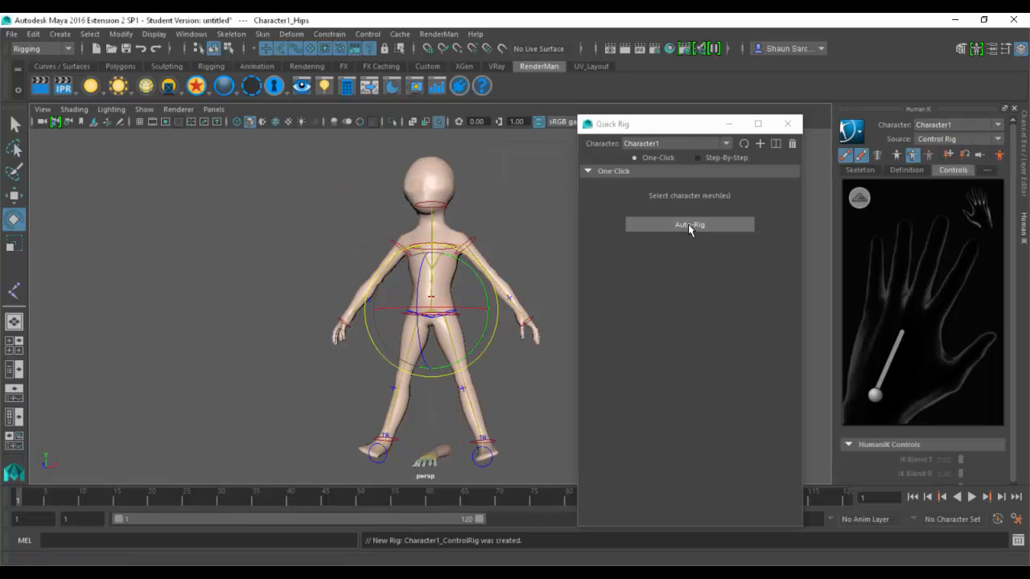
pyautogui.click(787, 123)
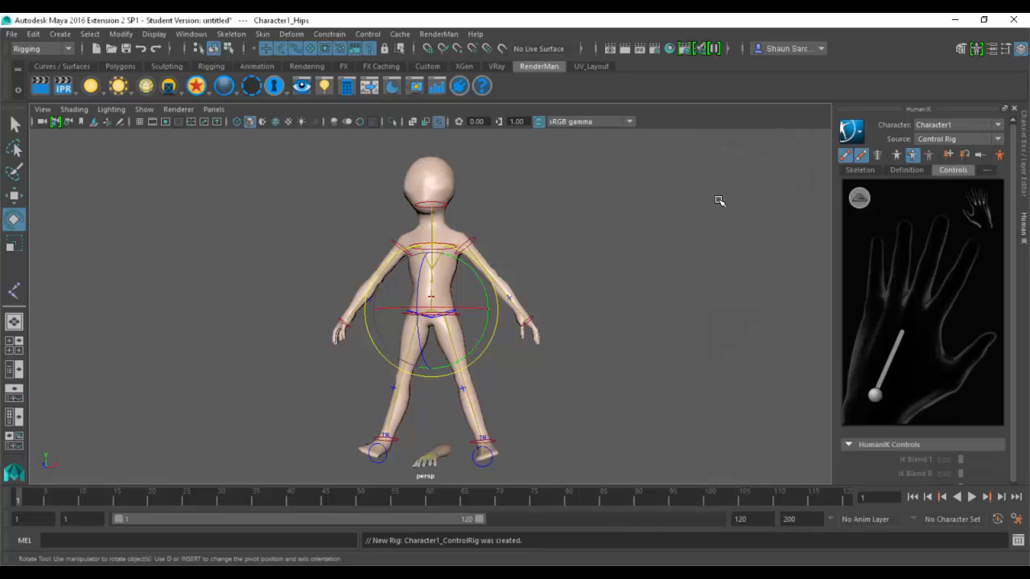
# - Select the alien's left wrist control and test bending the arm by moving it
pyautogui.click(718, 201)
pyautogui.keyDown('alt'); pyautogui.moveTo(568, 235); pyautogui.dragTo(532, 282); pyautogui.keyUp('alt')
pyautogui.keyDown('alt'); pyautogui.moveTo(533, 281); pyautogui.dragTo(721, 293, button='right'); pyautogui.keyUp('alt')
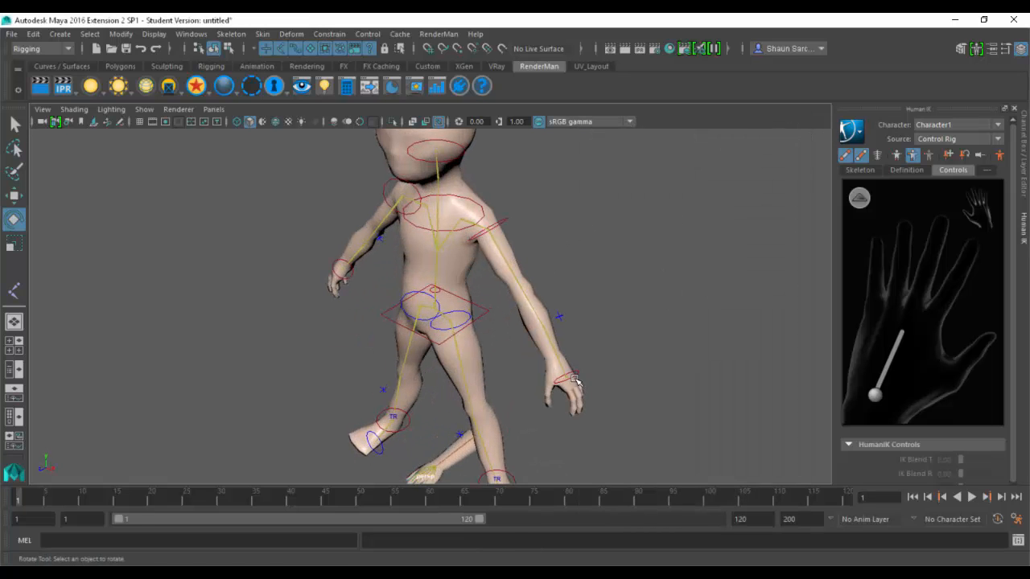
pyautogui.click(578, 374)
pyautogui.press('w')
pyautogui.keyDown('alt'); pyautogui.moveTo(578, 375); pyautogui.dragTo(469, 250); pyautogui.keyUp('alt')
pyautogui.hotkey('ctrl', 'z')
pyautogui.keyDown('alt'); pyautogui.moveTo(517, 315); pyautogui.dragTo(327, 292); pyautogui.keyUp('alt')
pyautogui.keyDown('alt'); pyautogui.moveTo(326, 292); pyautogui.dragTo(752, 345, button='right'); pyautogui.keyUp('alt')
pyautogui.keyDown('alt'); pyautogui.moveTo(415, 326); pyautogui.dragTo(641, 313); pyautogui.keyUp('alt')
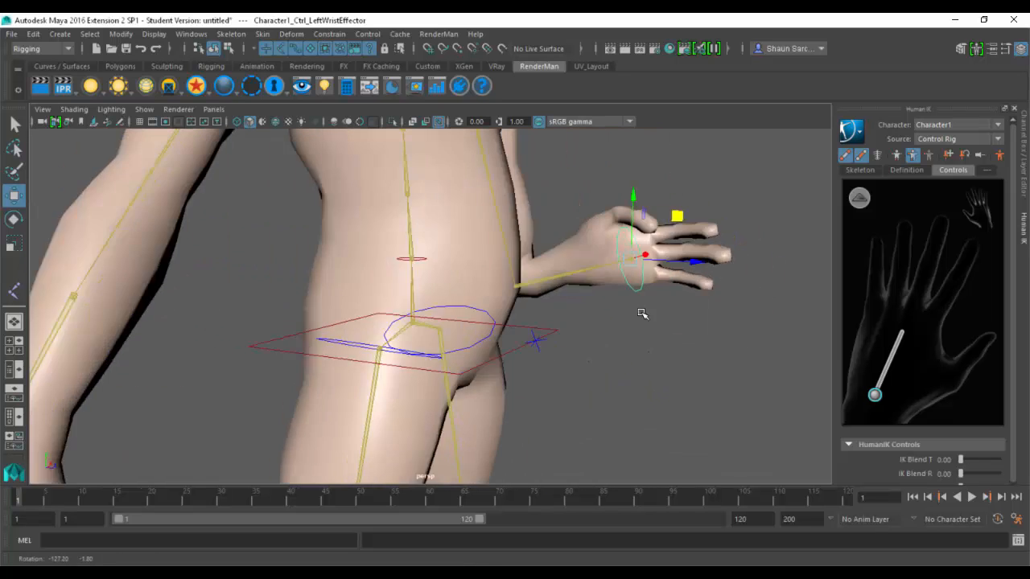
# - Examine the posed left hand up close, the HumanIK source options, and the wrist control's channel attributes
pyautogui.keyDown('alt'); pyautogui.moveTo(641, 313); pyautogui.dragTo(474, 382, button='middle'); pyautogui.keyUp('alt')
pyautogui.keyDown('alt'); pyautogui.moveTo(475, 382); pyautogui.dragTo(661, 333, button='right'); pyautogui.keyUp('alt')
pyautogui.moveTo(661, 334)
pyautogui.keyDown('alt'); pyautogui.mouseDown()
pyautogui.moveTo(616, 321)
pyautogui.moveTo(646, 331)
pyautogui.mouseUp(); pyautogui.keyUp('alt')
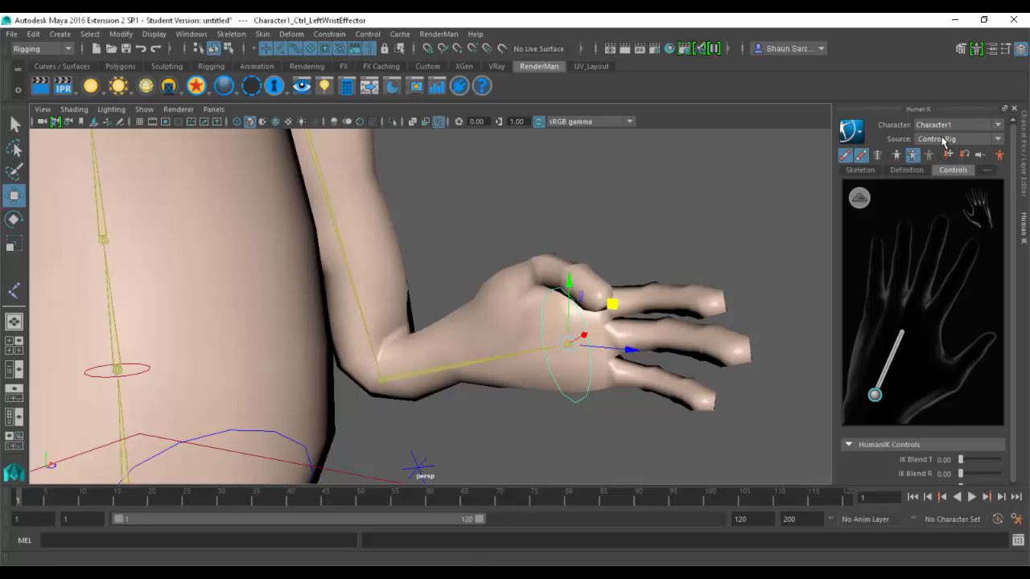
pyautogui.click(933, 139)
pyautogui.click(928, 144)
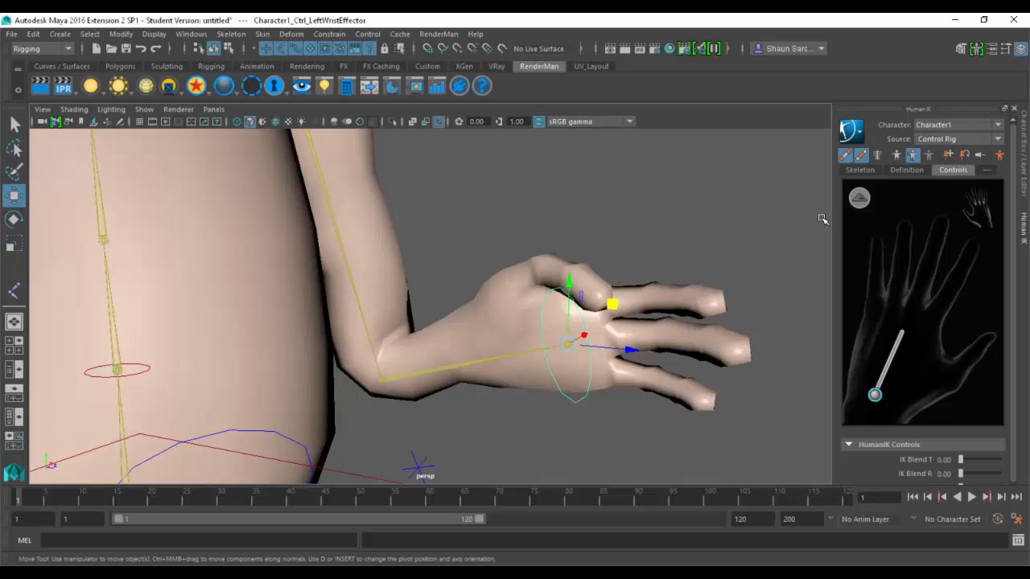
pyautogui.click(1025, 167)
pyautogui.scroll(-2, 920, 237)
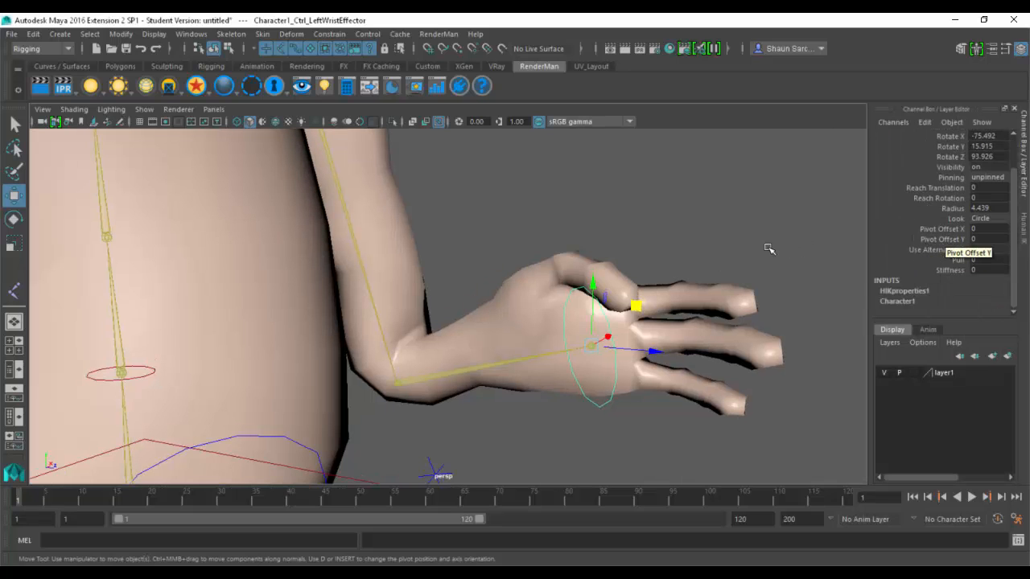
# - Test rotating the left wrist control on different axes, and undo the rotation
pyautogui.keyDown('alt'); pyautogui.moveTo(700, 277); pyautogui.dragTo(587, 278); pyautogui.keyUp('alt')
pyautogui.keyDown('alt'); pyautogui.moveTo(587, 278); pyautogui.dragTo(524, 255, button='right'); pyautogui.keyUp('alt')
pyautogui.keyDown('alt'); pyautogui.moveTo(524, 255); pyautogui.dragTo(529, 289); pyautogui.keyUp('alt')
pyautogui.press('e')
pyautogui.moveTo(593, 338); pyautogui.dragTo(504, 283)
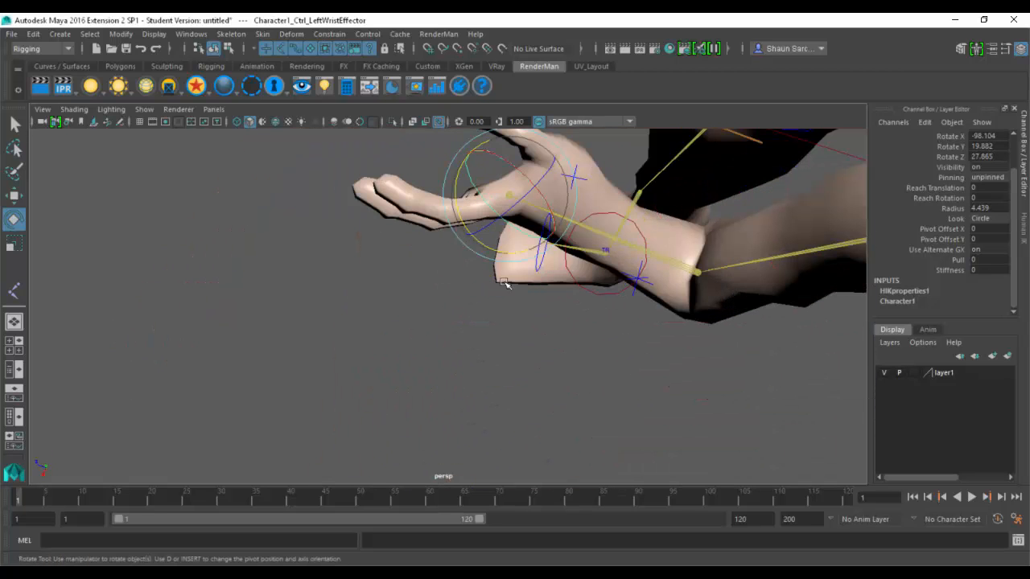
pyautogui.moveTo(478, 244); pyautogui.dragTo(503, 324)
pyautogui.hotkey('ctrl', 'z')
# - Select the left shoulder control, test rotating it, and undo the rotation
pyautogui.click(500, 233)
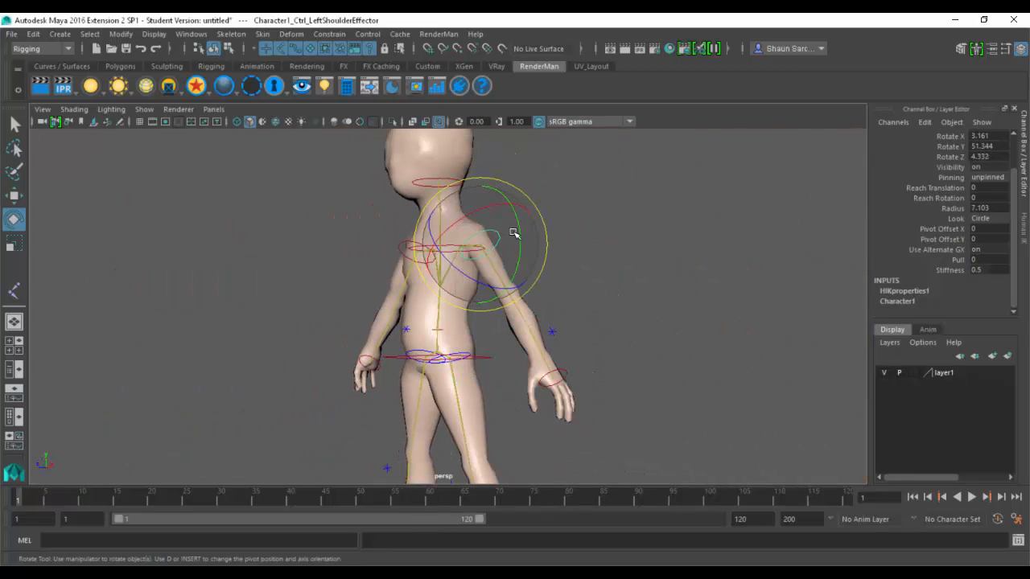
pyautogui.moveTo(514, 233); pyautogui.dragTo(590, 235)
pyautogui.hotkey('ctrl', 'z')
pyautogui.press('w')
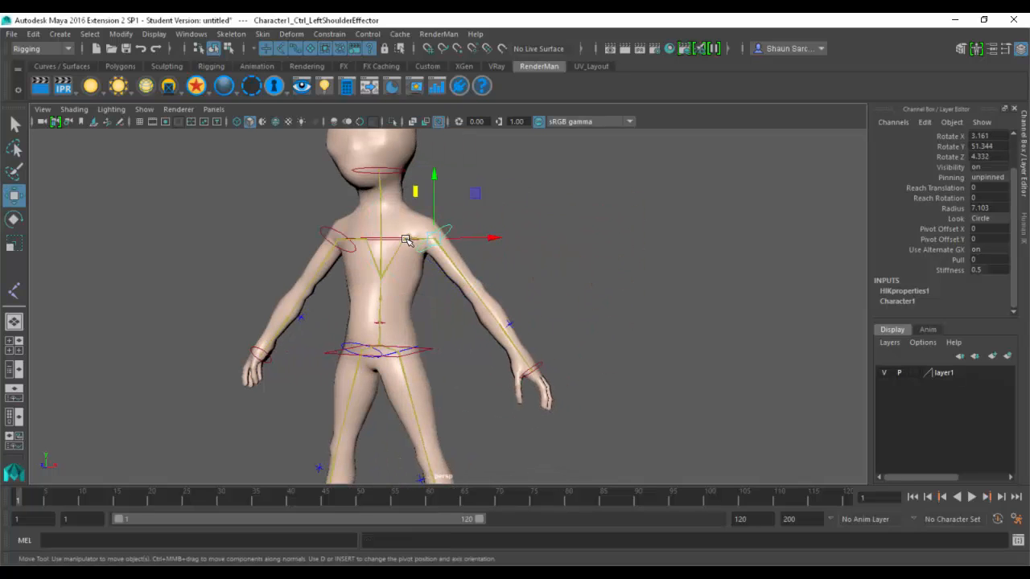
# - Select the chest control, review its channel attributes, and try scaling it uniformly to about 1.28
pyautogui.click(388, 244)
pyautogui.keyDown('alt'); pyautogui.moveTo(389, 244); pyautogui.dragTo(397, 288); pyautogui.keyUp('alt')
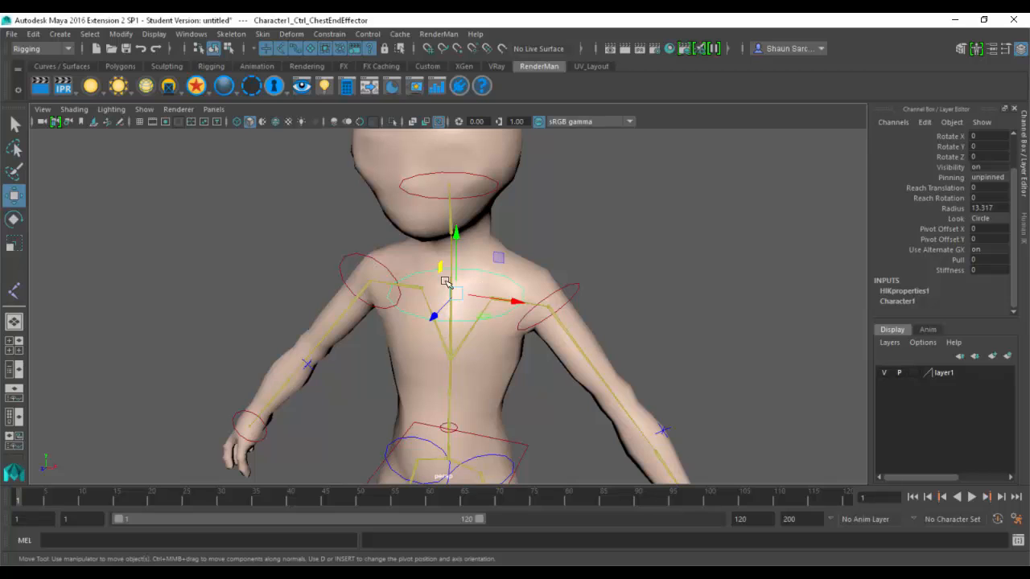
pyautogui.scroll(3, 943, 201)
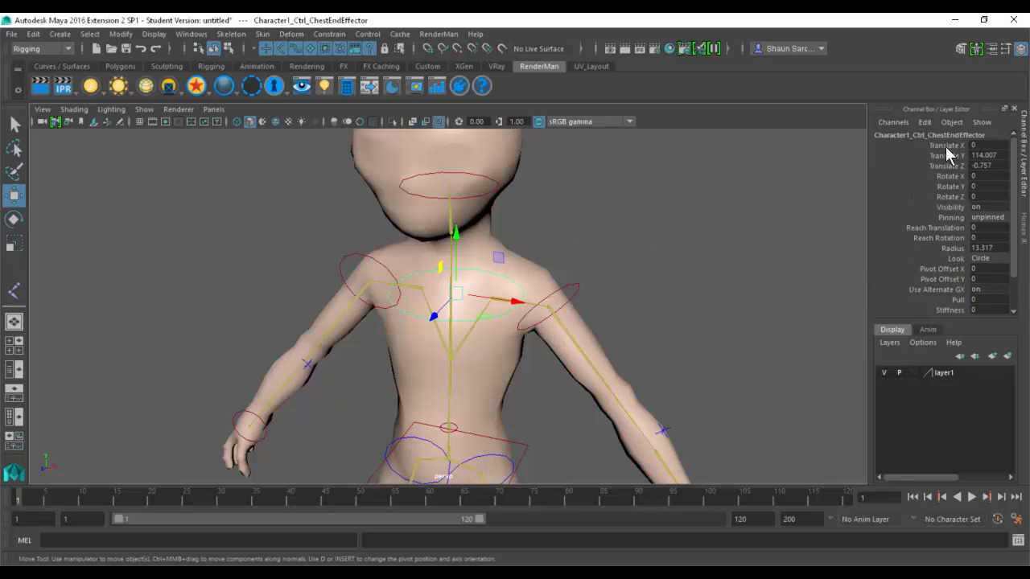
pyautogui.press('r')
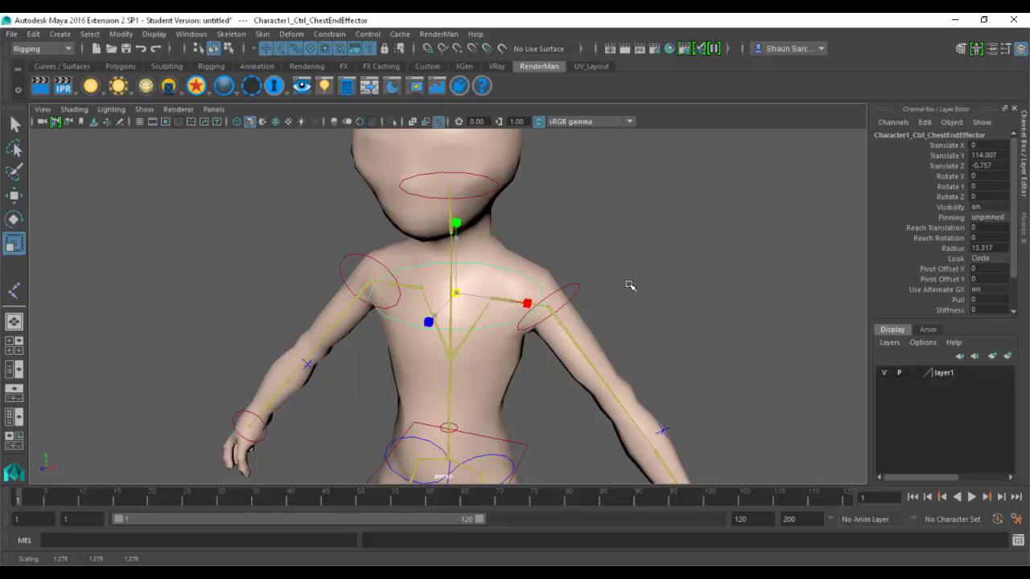
# - Test moving and rotating the chest control, undo the changes, and clear the selection
pyautogui.press('w')
pyautogui.moveTo(456, 293); pyautogui.dragTo(448, 352)
pyautogui.hotkey('ctrl', 'z')
pyautogui.press('e')
pyautogui.moveTo(437, 283); pyautogui.dragTo(528, 234)
pyautogui.click(510, 214)
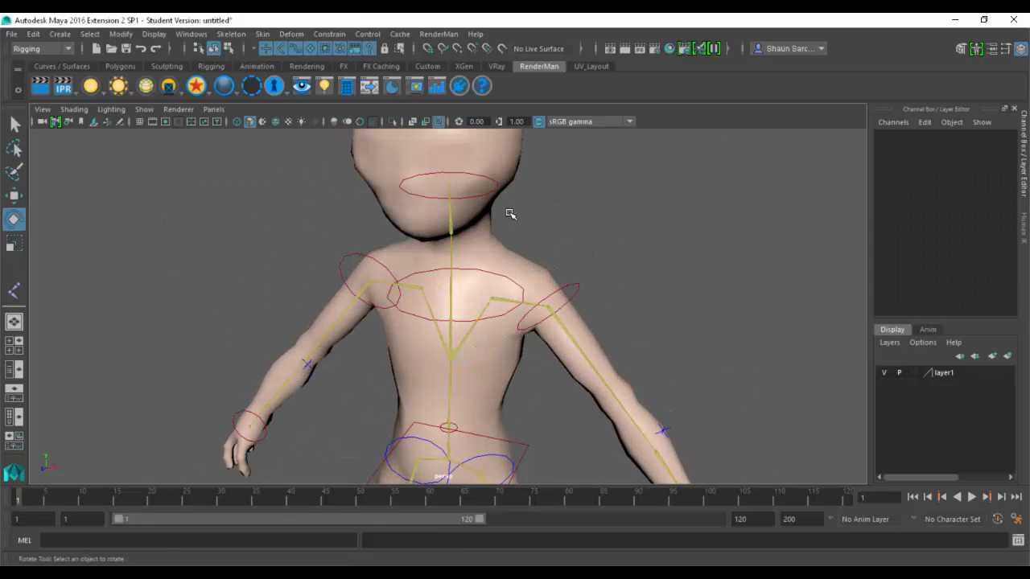
# - Select the head control, test rotating and moving it, and undo both changes
pyautogui.click(501, 222)
pyautogui.press('f')
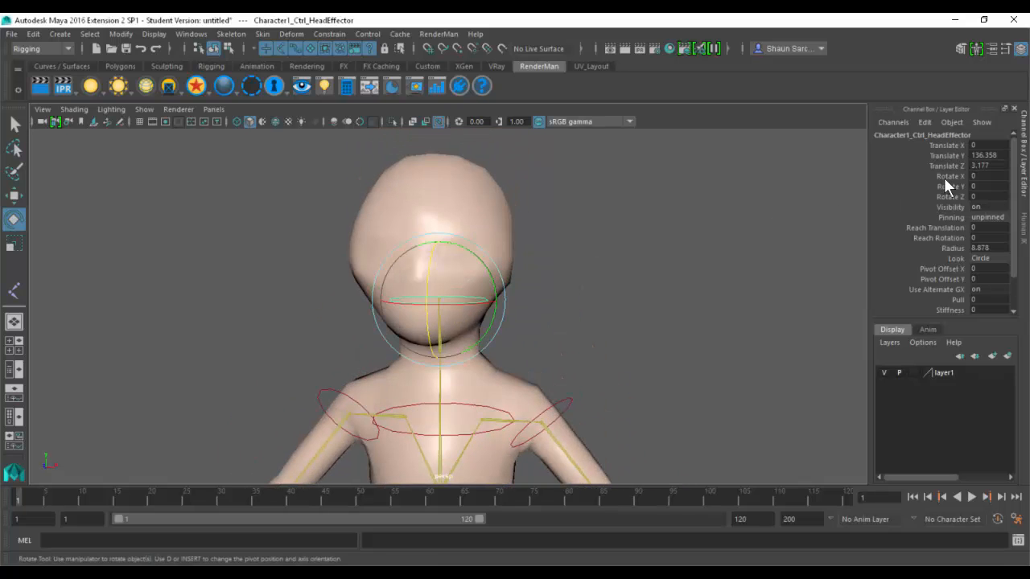
pyautogui.moveTo(481, 270); pyautogui.dragTo(447, 268)
pyautogui.hotkey('ctrl', 'z')
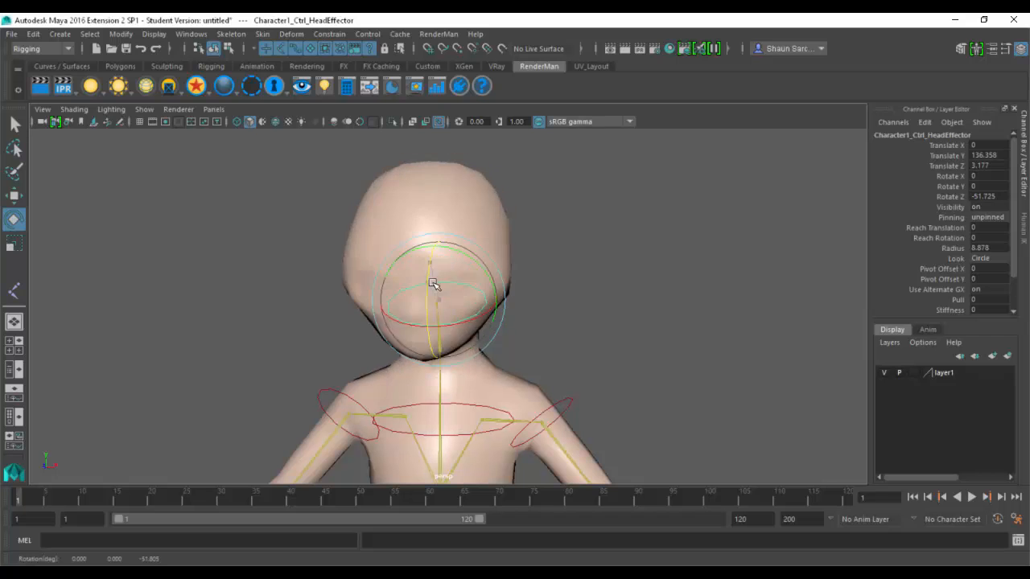
pyautogui.press('w')
pyautogui.moveTo(391, 207); pyautogui.dragTo(593, 281)
pyautogui.hotkey('ctrl', 'z')
# - Select the hips control, test rotating it, and undo the rotation
pyautogui.keyDown('alt'); pyautogui.moveTo(411, 466); pyautogui.dragTo(514, 320); pyautogui.keyUp('alt')
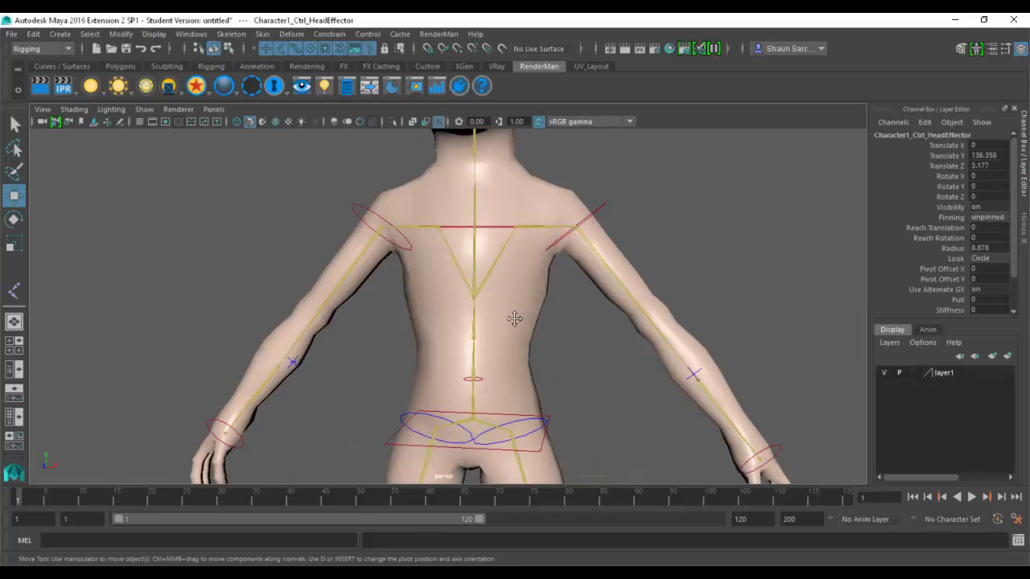
pyautogui.scroll(-3, 506, 347)
pyautogui.click(521, 369)
pyautogui.press('e')
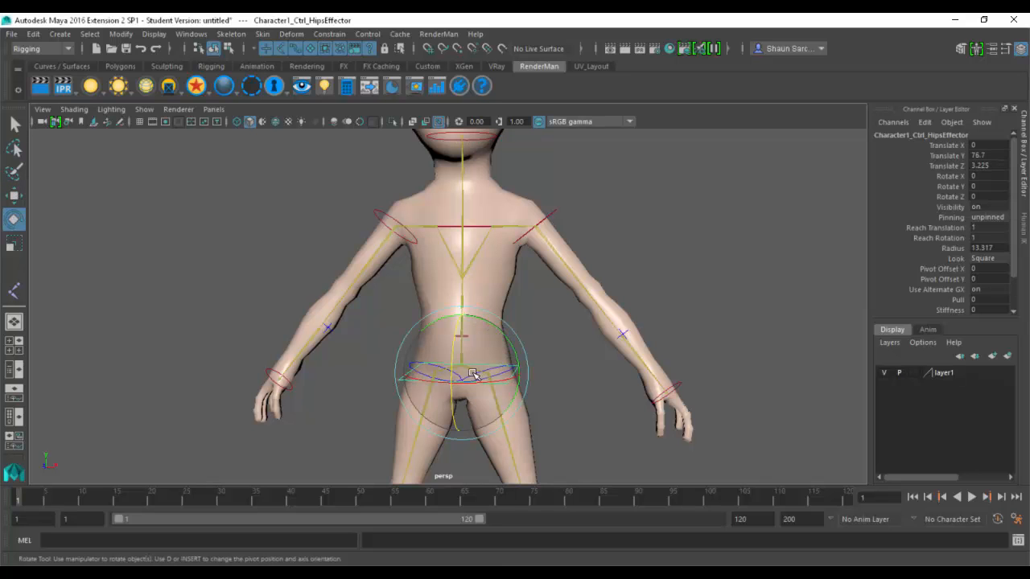
pyautogui.moveTo(480, 377); pyautogui.dragTo(427, 409)
pyautogui.hotkey('ctrl', 'z')
pyautogui.hotkey('ctrl', 'z')
# - Test moving the hips control to shift and lower the body, and undo the movement
pyautogui.press('w')
pyautogui.hotkey('ctrl', 'z')
pyautogui.scroll(-5, 467, 375)
pyautogui.keyDown('alt'); pyautogui.moveTo(466, 374); pyautogui.dragTo(489, 310, button='middle'); pyautogui.keyUp('alt')
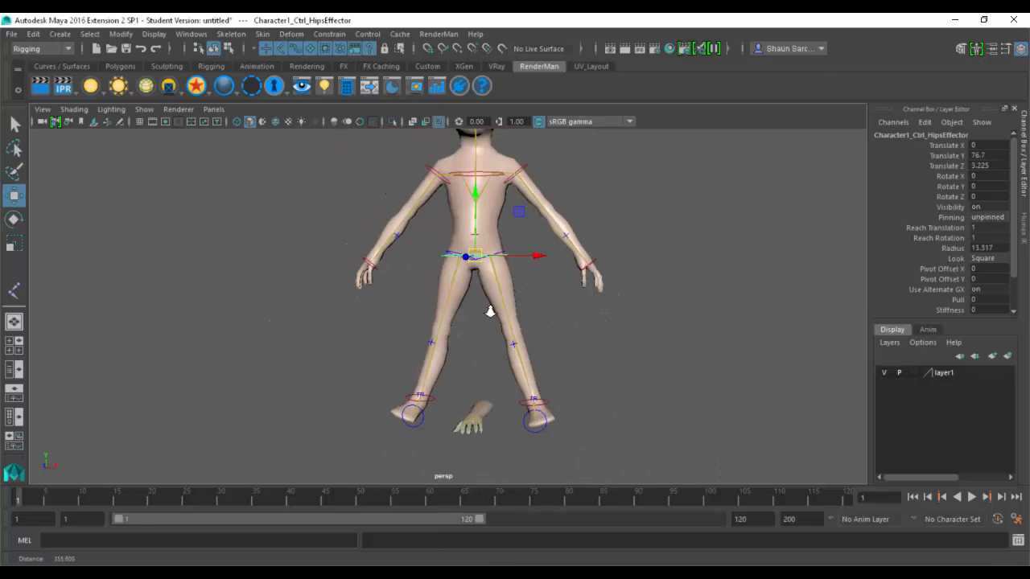
pyautogui.moveTo(473, 262); pyautogui.dragTo(451, 346)
pyautogui.hotkey('ctrl', 'z')
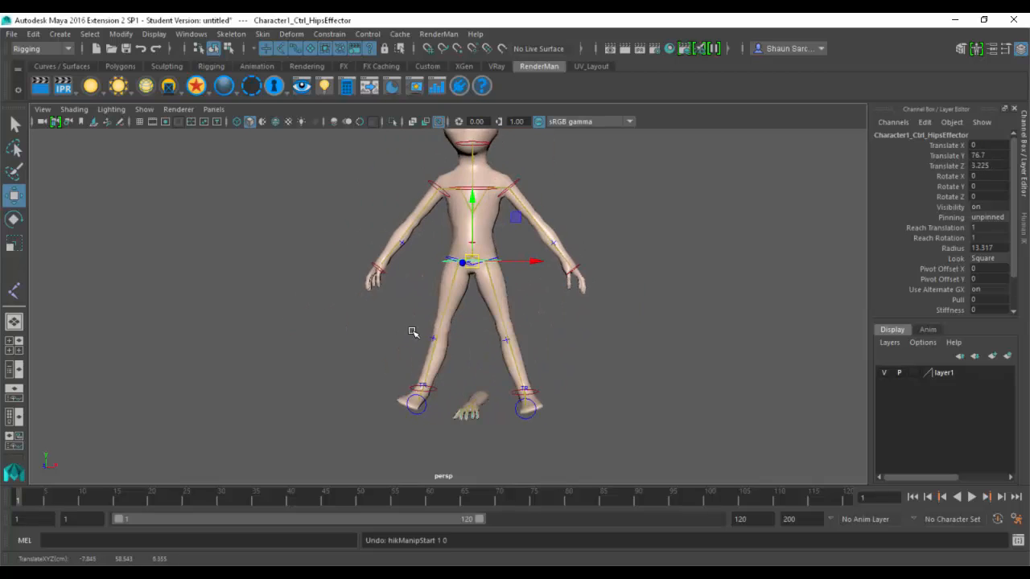
# - Select the left hip control, test moving and rotating it, and undo the changes
pyautogui.scroll(3, 482, 306)
pyautogui.scroll(5, 607, 381)
pyautogui.click(547, 330)
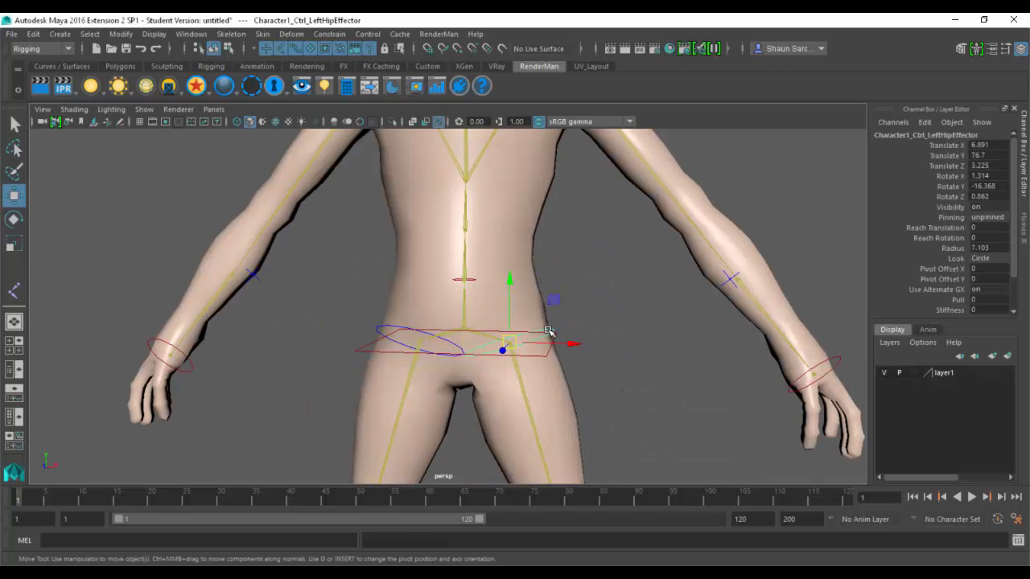
pyautogui.moveTo(516, 344)
pyautogui.mouseDown()
pyautogui.moveTo(559, 297)
pyautogui.moveTo(518, 294)
pyautogui.moveTo(547, 342)
pyautogui.moveTo(501, 349)
pyautogui.moveTo(526, 339)
pyautogui.mouseUp()
pyautogui.press('e')
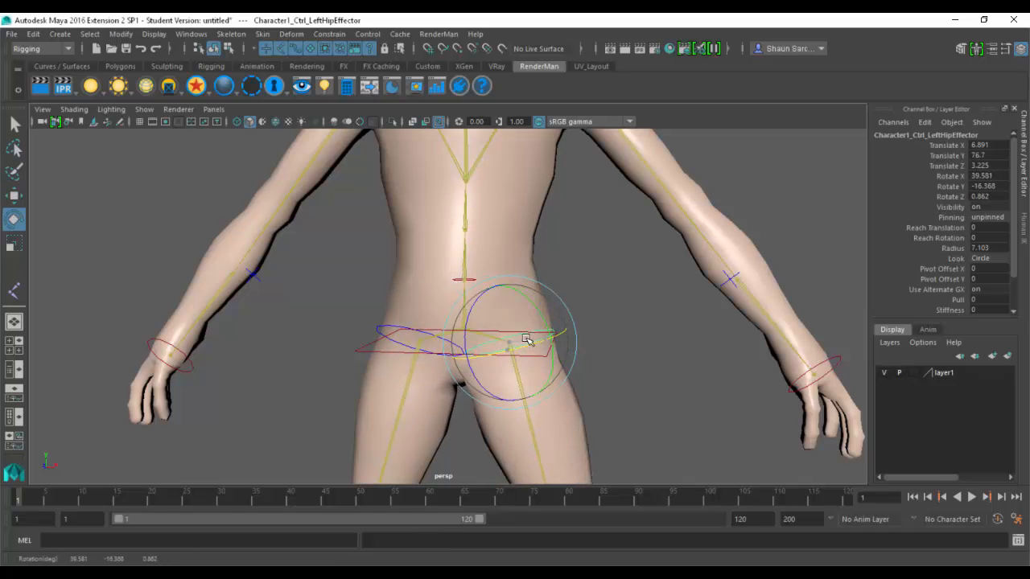
pyautogui.hotkey('ctrl', 'z')
pyautogui.keyDown('alt'); pyautogui.moveTo(655, 368); pyautogui.dragTo(624, 347); pyautogui.keyUp('alt')
pyautogui.hotkey('ctrl', 'z')
# - Move the left ankle control to lift the leg forward, and pull the left knee control outward to about 27.7 in X
pyautogui.keyDown('alt'); pyautogui.moveTo(746, 424); pyautogui.dragTo(452, 278); pyautogui.keyUp('alt')
pyautogui.click(538, 375)
pyautogui.press('w')
pyautogui.hotkey('ctrl', 'z')
pyautogui.moveTo(524, 354); pyautogui.dragTo(472, 362)
pyautogui.click(442, 269)
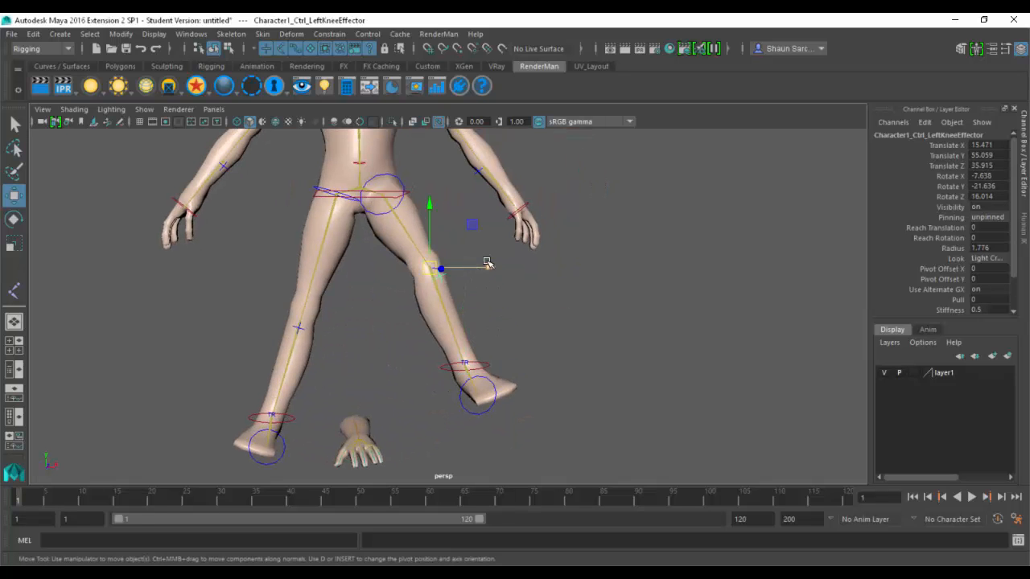
pyautogui.moveTo(487, 262); pyautogui.dragTo(525, 257)
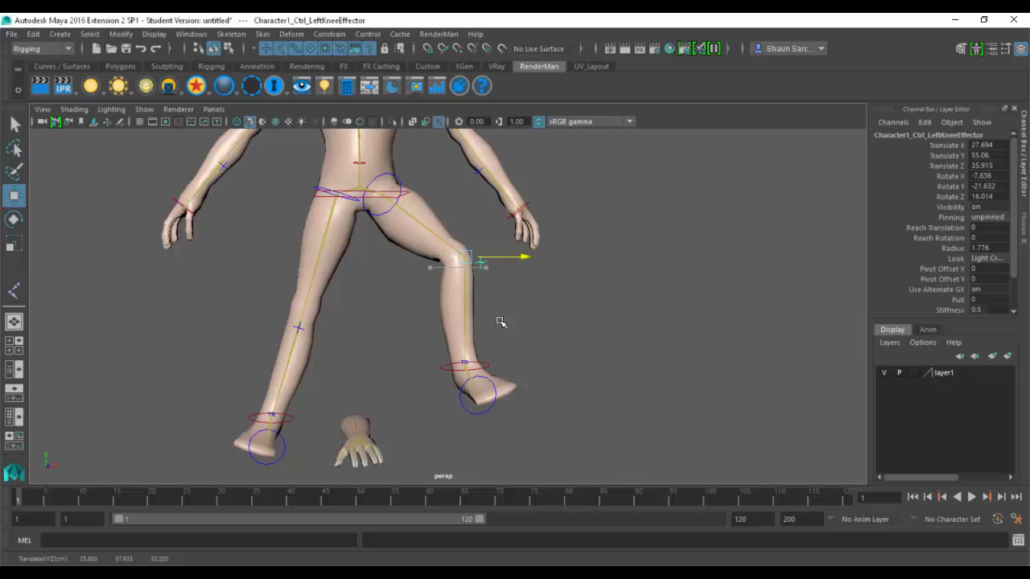
# - Move the left ankle control inward to about 9.8 in X and rotate it to tilt the foot
pyautogui.click(451, 371)
pyautogui.moveTo(515, 365); pyautogui.dragTo(456, 376)
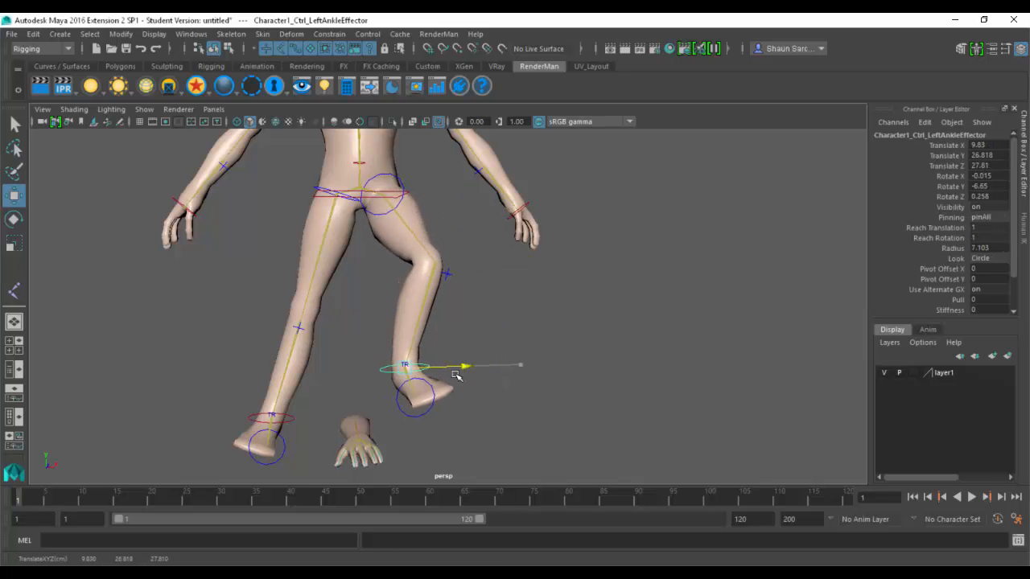
pyautogui.press('e')
pyautogui.moveTo(444, 330); pyautogui.dragTo(296, 395)
# - Select the left foot control, shift it slightly backward, and rotate it to about -7.3, -17.3, 3.2
pyautogui.click(400, 396)
pyautogui.click(394, 396)
pyautogui.press('w')
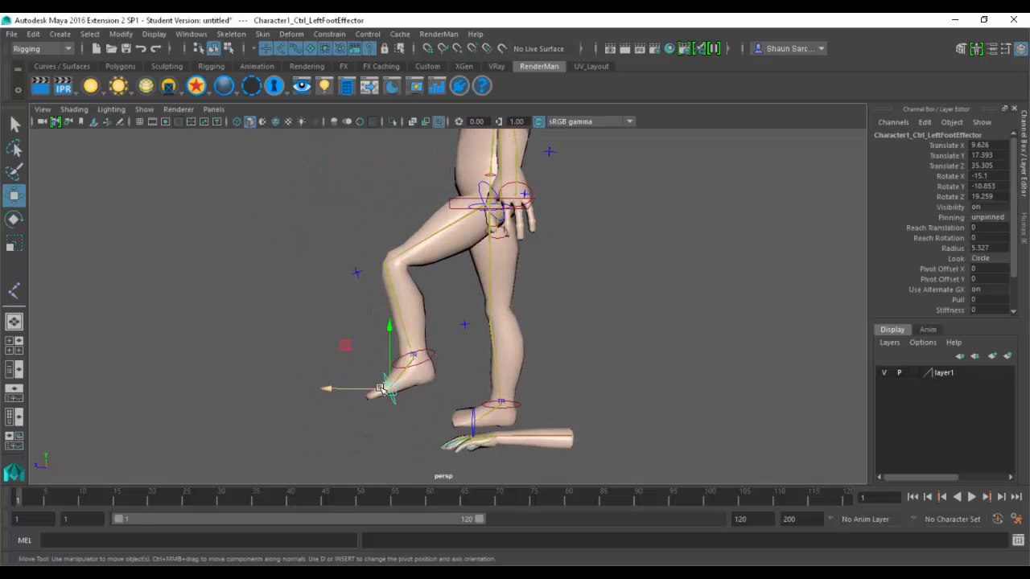
pyautogui.moveTo(381, 389); pyautogui.dragTo(397, 390)
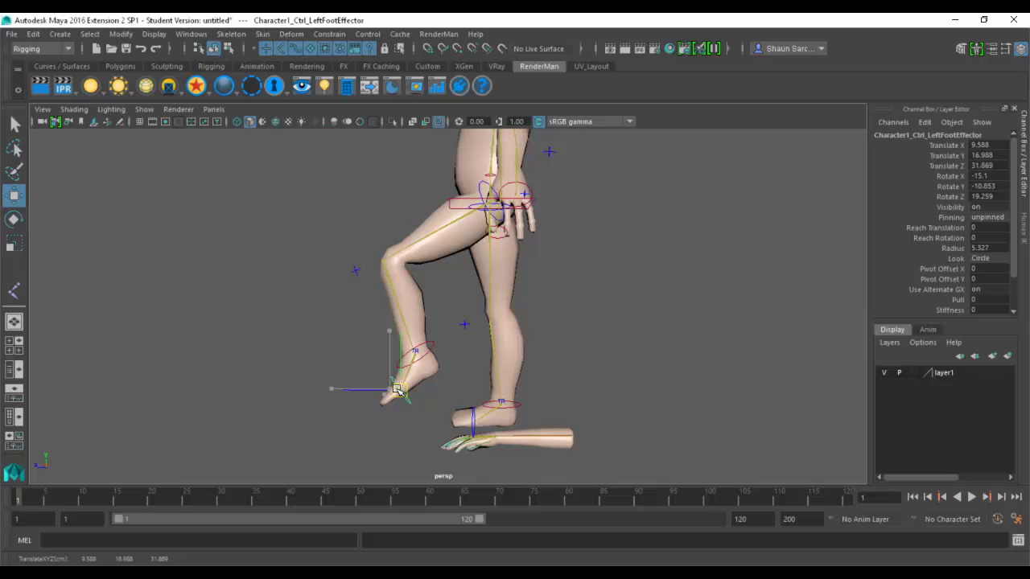
pyautogui.press('e')
pyautogui.moveTo(378, 339); pyautogui.dragTo(675, 272)
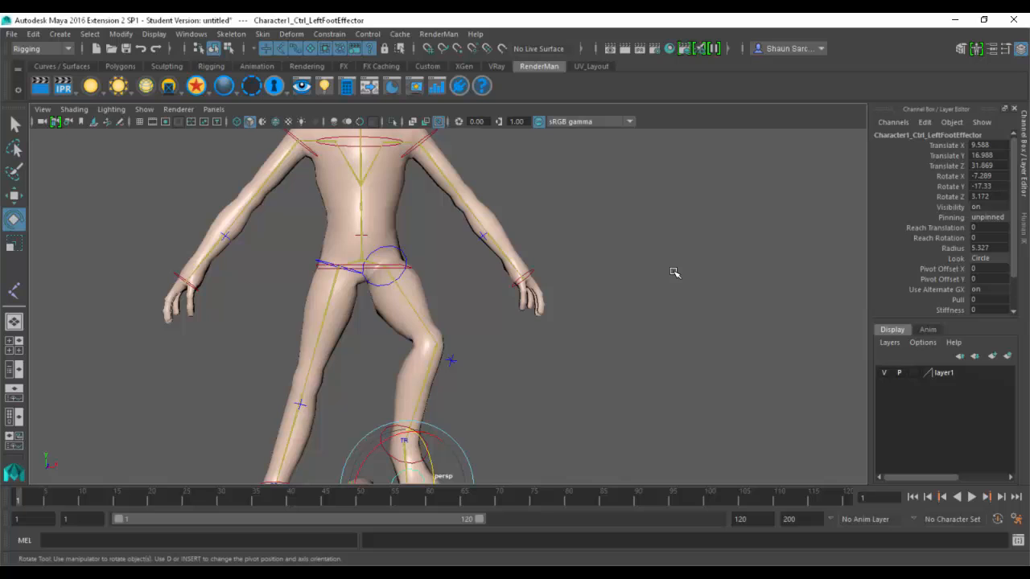
# - Open Quick Rig, undock the Human IK window, and display the character's skeleton definition
pyautogui.click(263, 34)
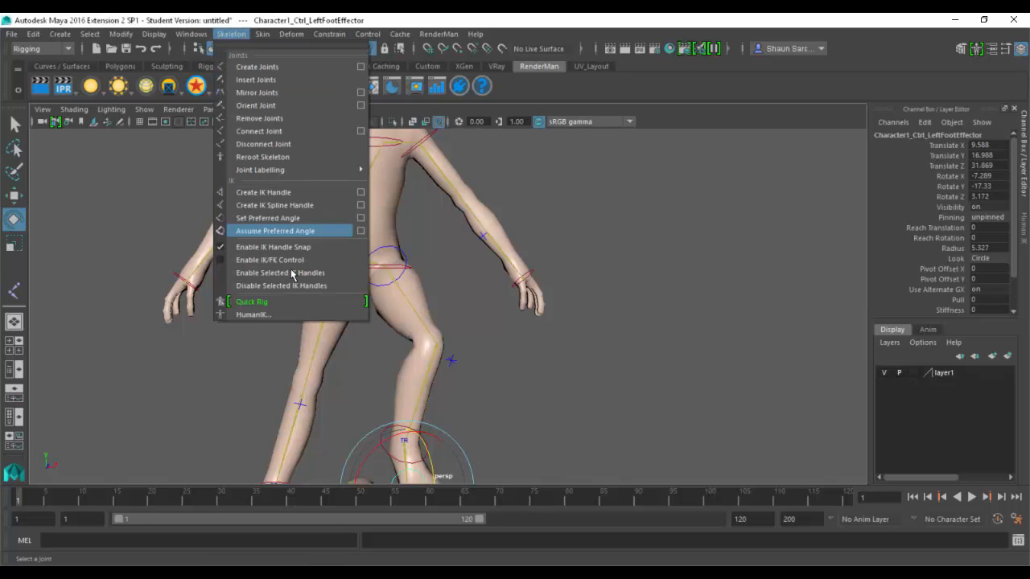
pyautogui.click(296, 302)
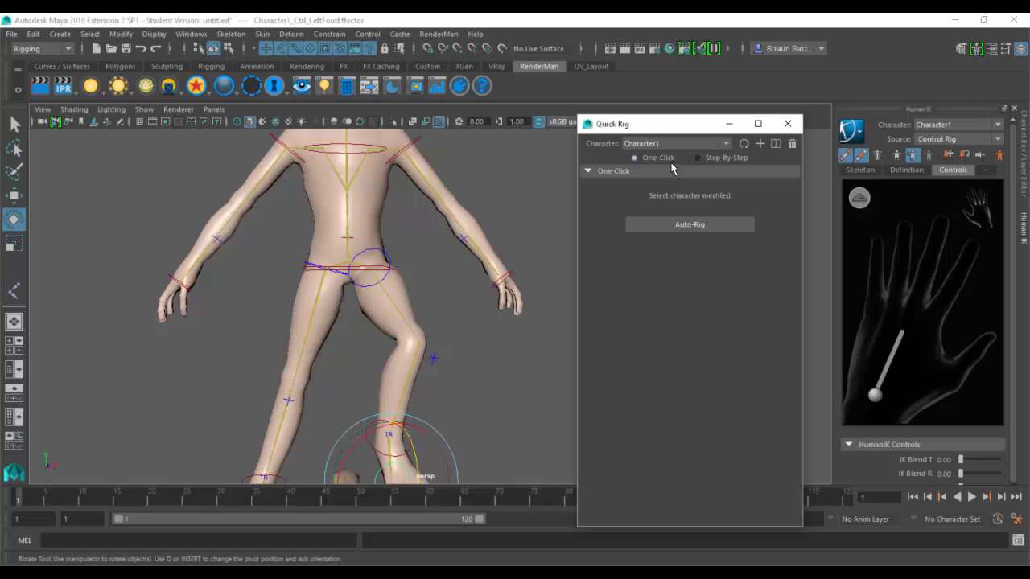
pyautogui.click(900, 170)
pyautogui.moveTo(925, 112); pyautogui.dragTo(584, 69)
pyautogui.click(518, 133)
pyautogui.click(570, 132)
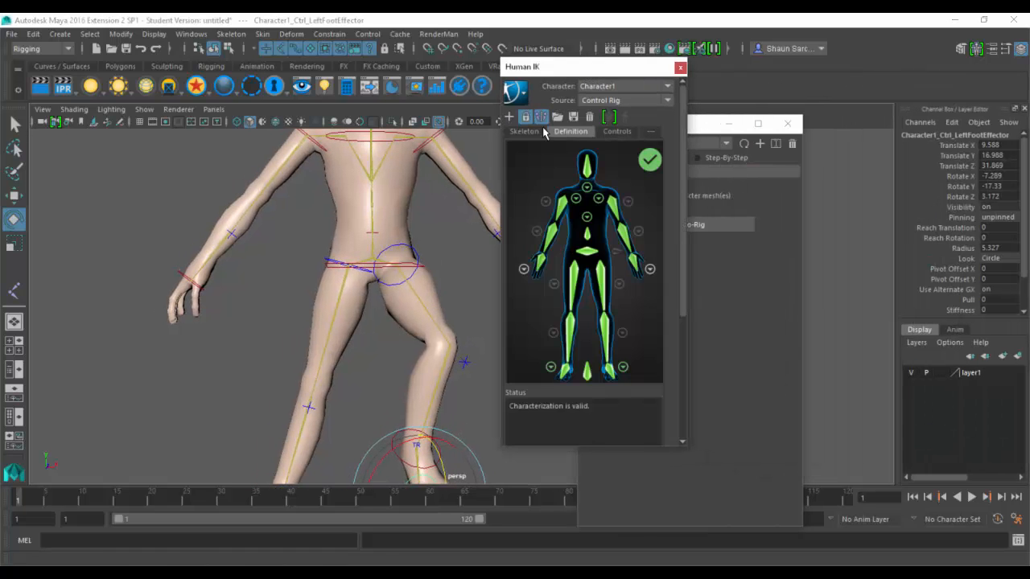
# - Review the Human IK skeleton, definition and control settings, close Human IK and Quick Rig, and clear the selection
pyautogui.click(524, 131)
pyautogui.click(573, 133)
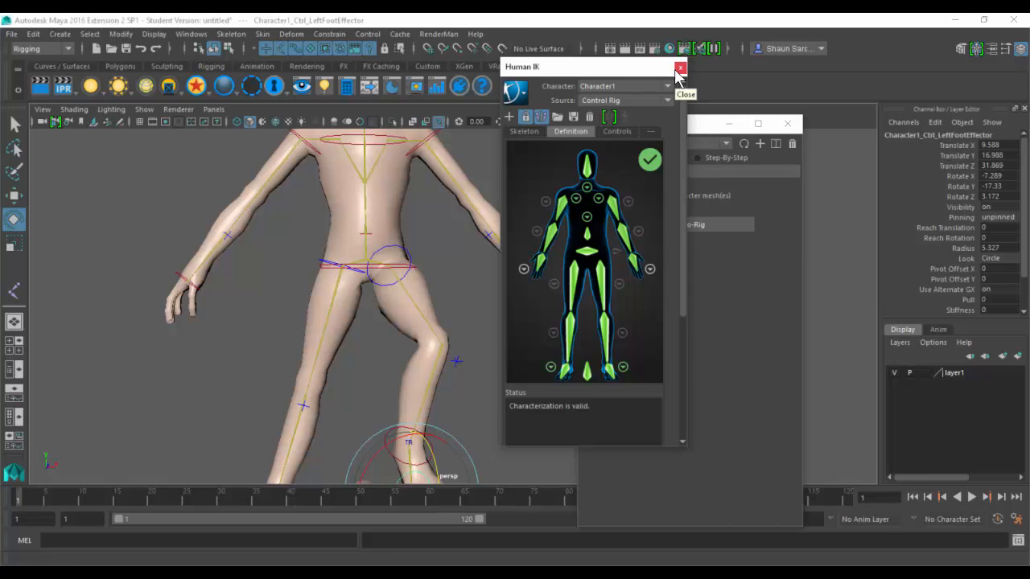
pyautogui.click(632, 134)
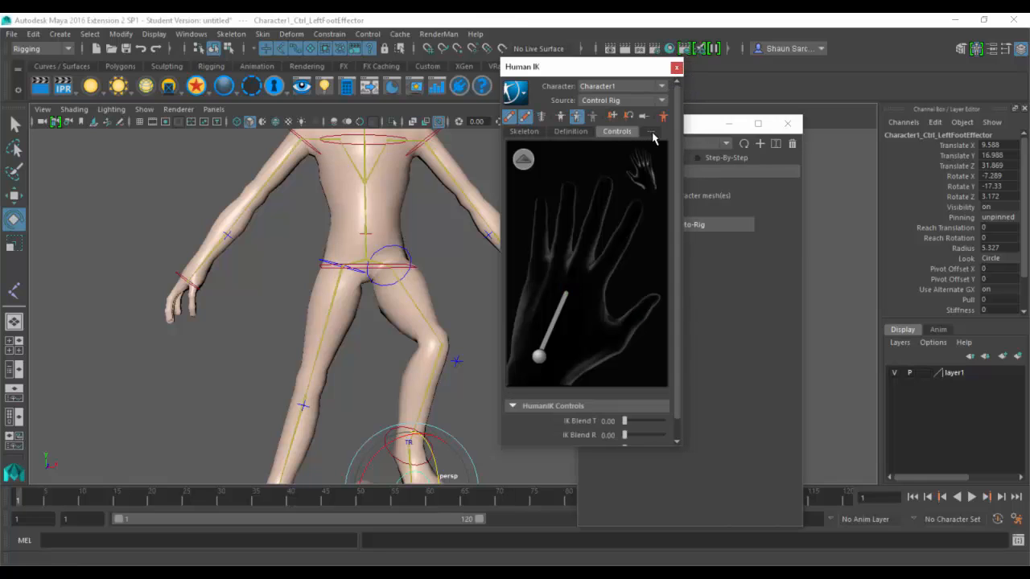
pyautogui.click(653, 134)
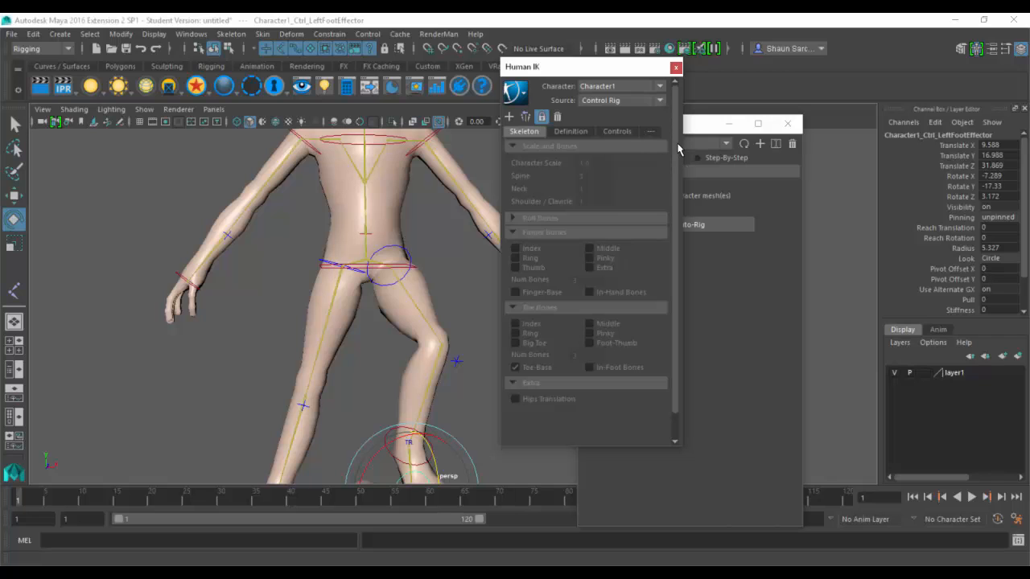
pyautogui.moveTo(676, 449); pyautogui.dragTo(694, 475)
pyautogui.click(675, 68)
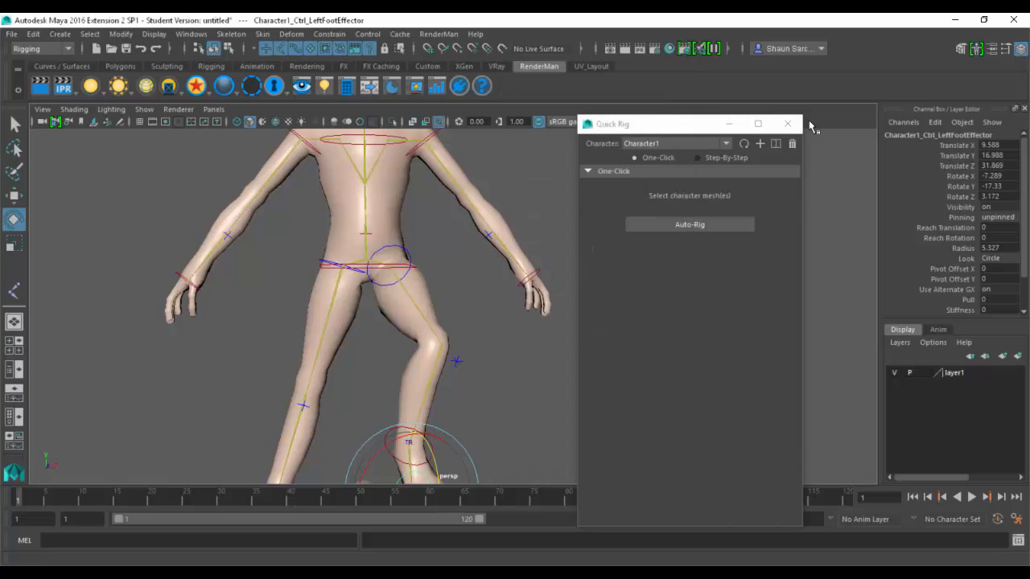
pyautogui.click(786, 124)
pyautogui.click(605, 251)
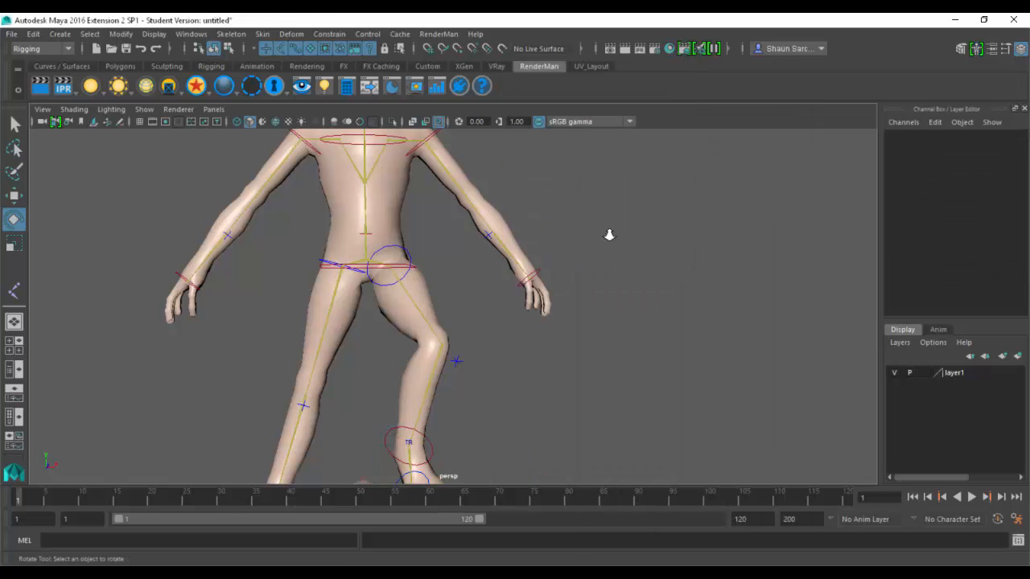
pyautogui.keyDown('alt'); pyautogui.moveTo(609, 234); pyautogui.dragTo(547, 276, button='right'); pyautogui.keyUp('alt')
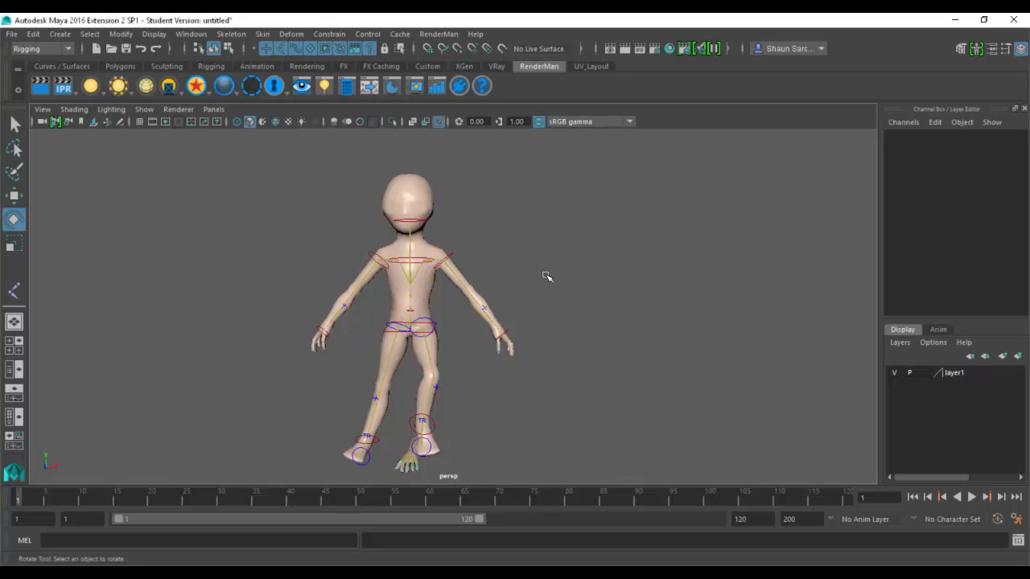
pyautogui.hotkey('ctrl', 'n')
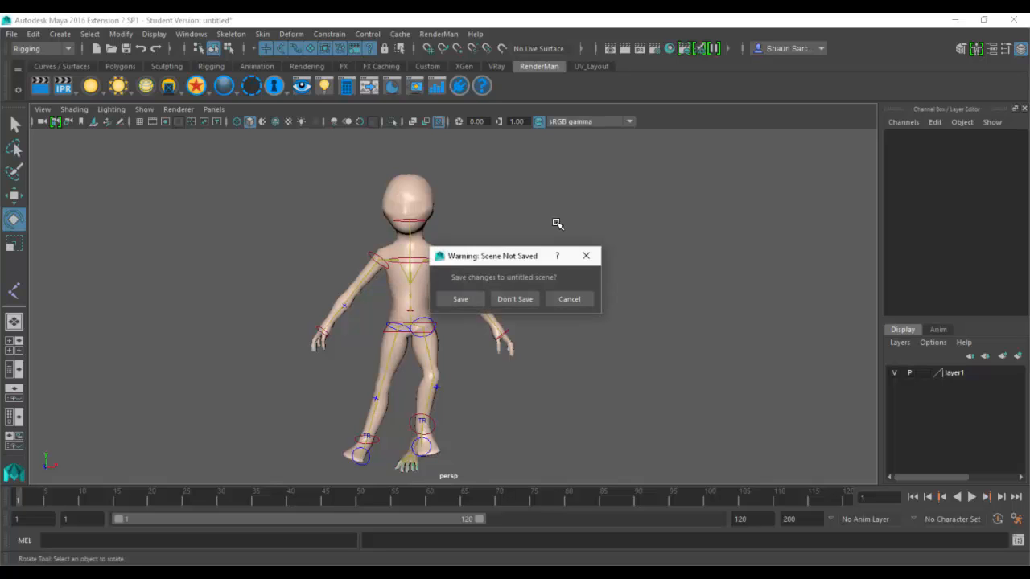
pyautogui.click(568, 299)
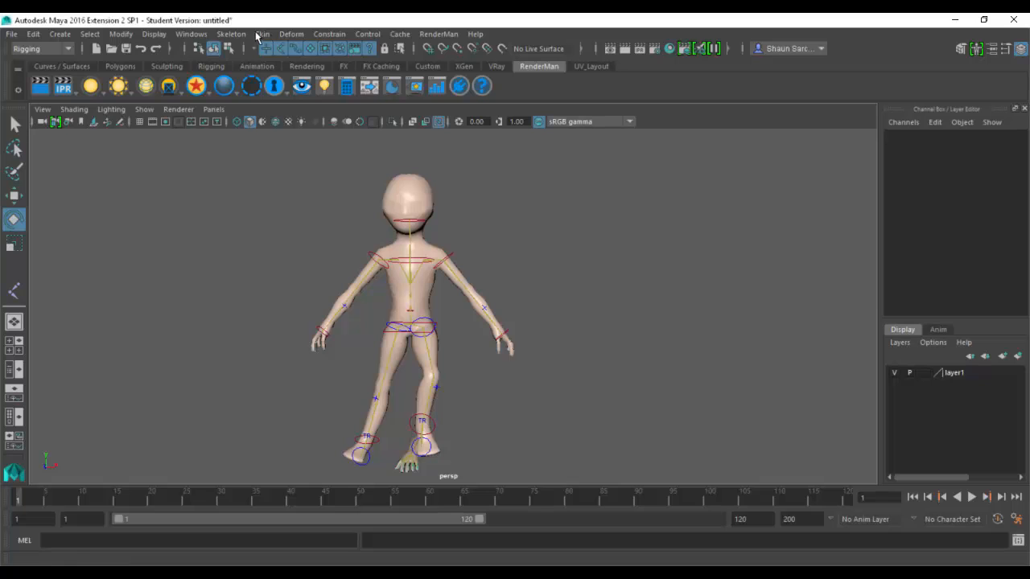
# - Import Raptor.ma and Horse.ma from the Content Browser's Animals sculpting base meshes, and minimize the browser
pyautogui.click(188, 34)
pyautogui.click(212, 186)
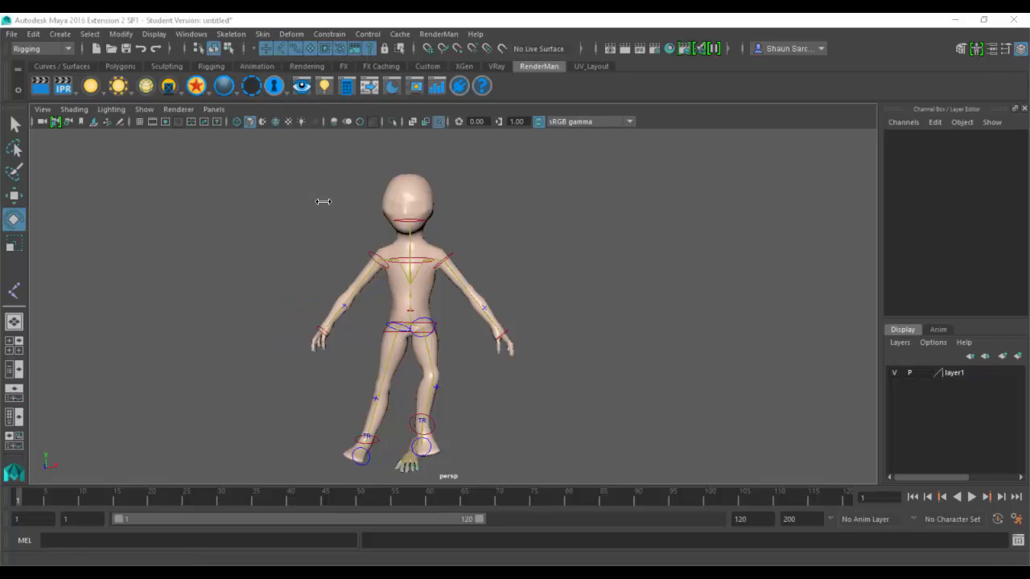
pyautogui.click(408, 211)
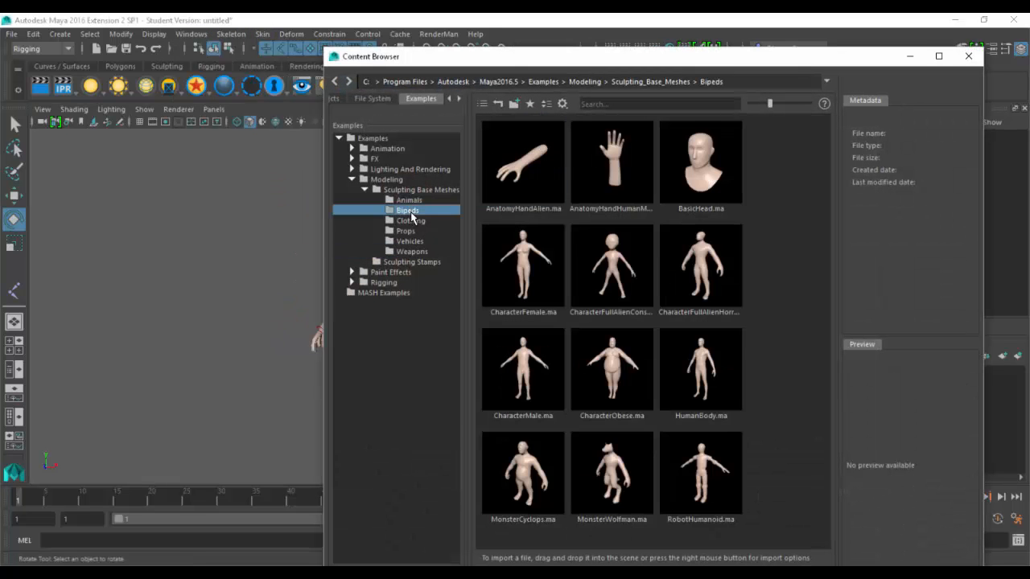
pyautogui.click(412, 221)
pyautogui.click(408, 200)
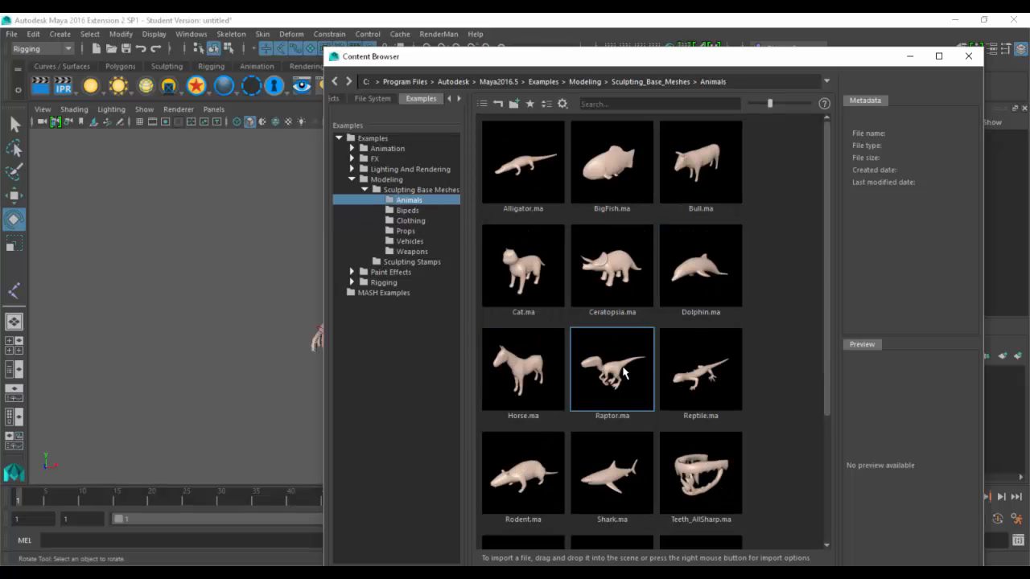
pyautogui.moveTo(622, 372); pyautogui.dragTo(198, 352)
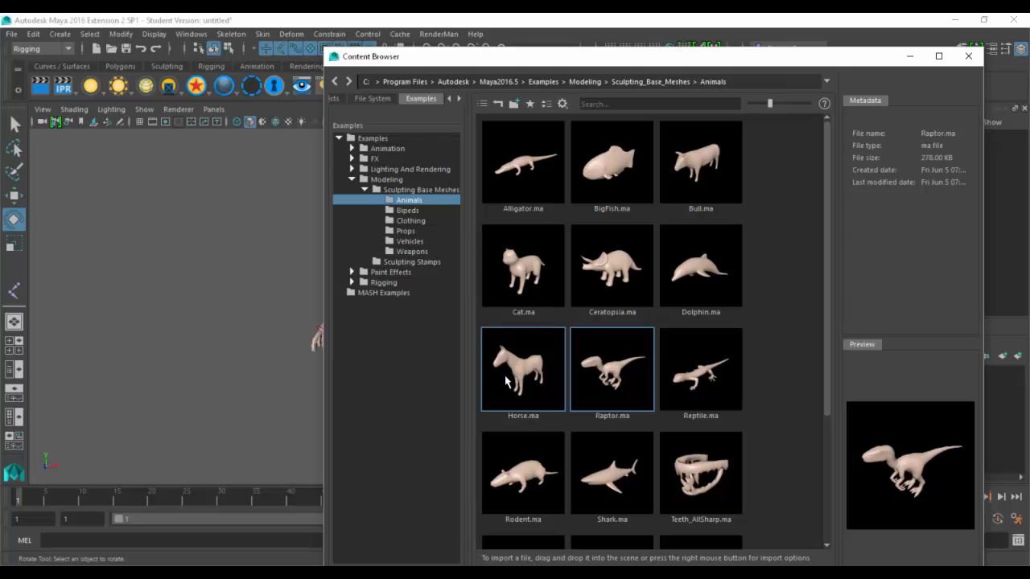
pyautogui.moveTo(517, 381); pyautogui.dragTo(171, 380)
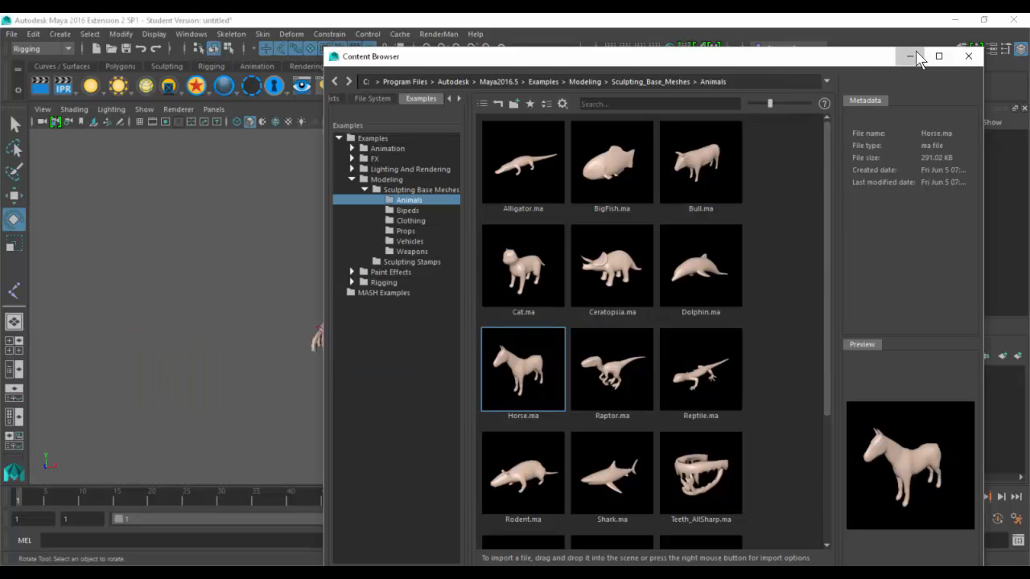
pyautogui.click(910, 55)
# - Move the horse to about -172 in X and the raptor to about 176 in X, on either side of the alien
pyautogui.keyDown('alt'); pyautogui.moveTo(618, 318); pyautogui.dragTo(537, 266); pyautogui.keyUp('alt')
pyautogui.scroll(-5, 574, 338)
pyautogui.click(537, 260)
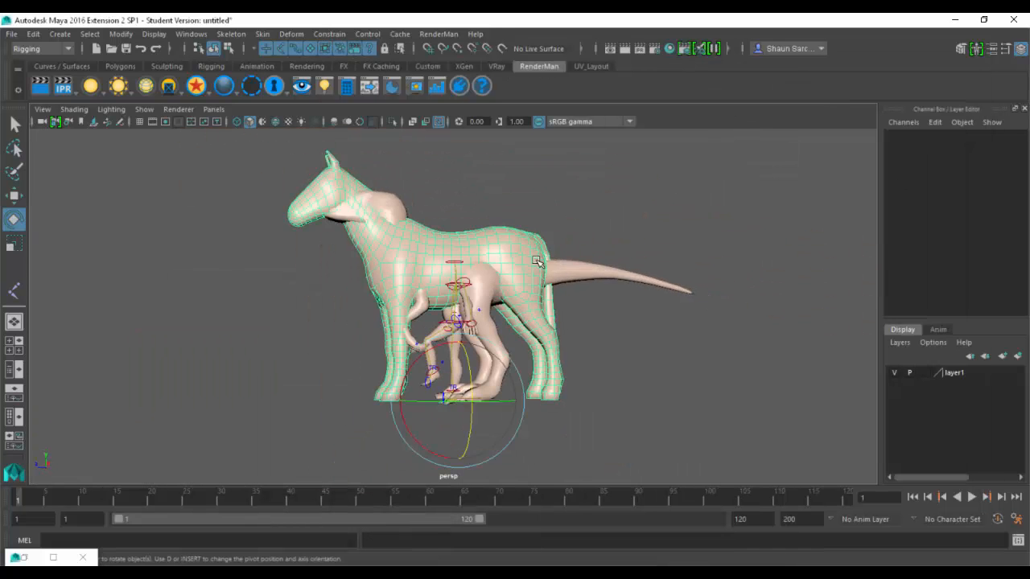
pyautogui.press('w')
pyautogui.keyDown('alt'); pyautogui.moveTo(540, 318); pyautogui.dragTo(349, 378); pyautogui.keyUp('alt')
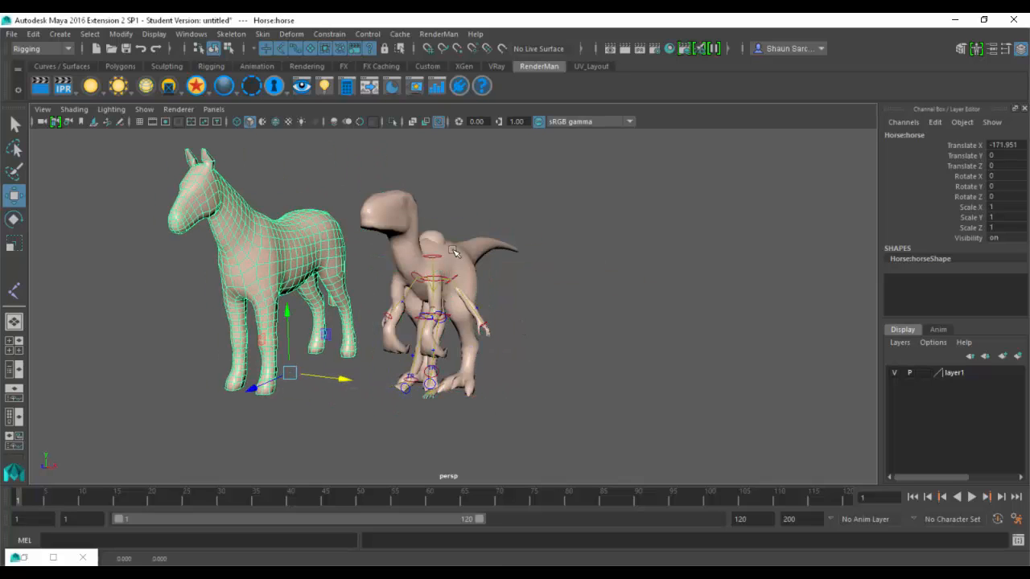
pyautogui.click(486, 277)
pyautogui.moveTo(503, 404); pyautogui.dragTo(673, 419)
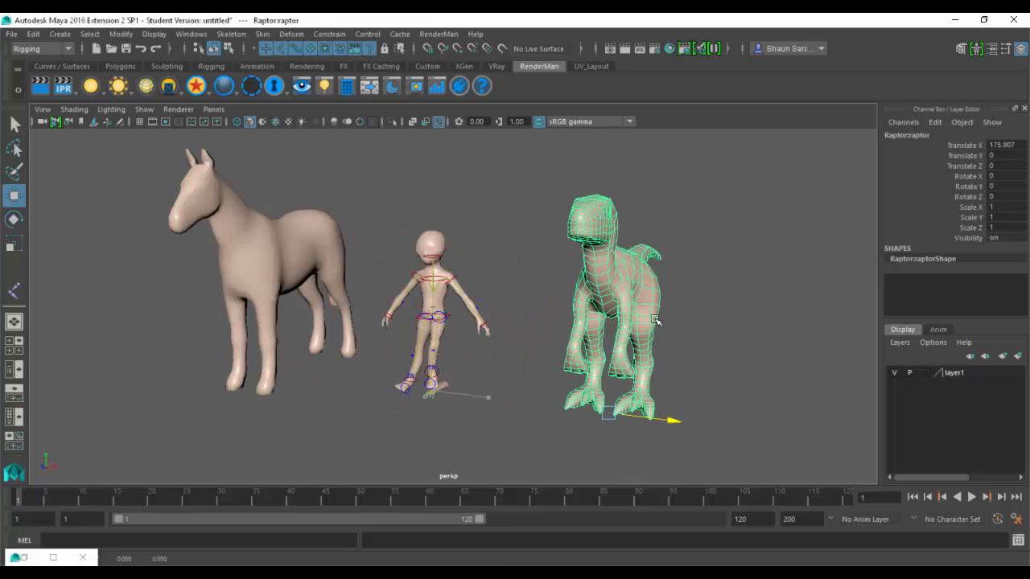
# - Open Quick Rig, close Human IK, and auto-rig the raptor in One-Click mode, allowing deletion of the existing rig, skeleton, definition and guides
pyautogui.click(262, 33)
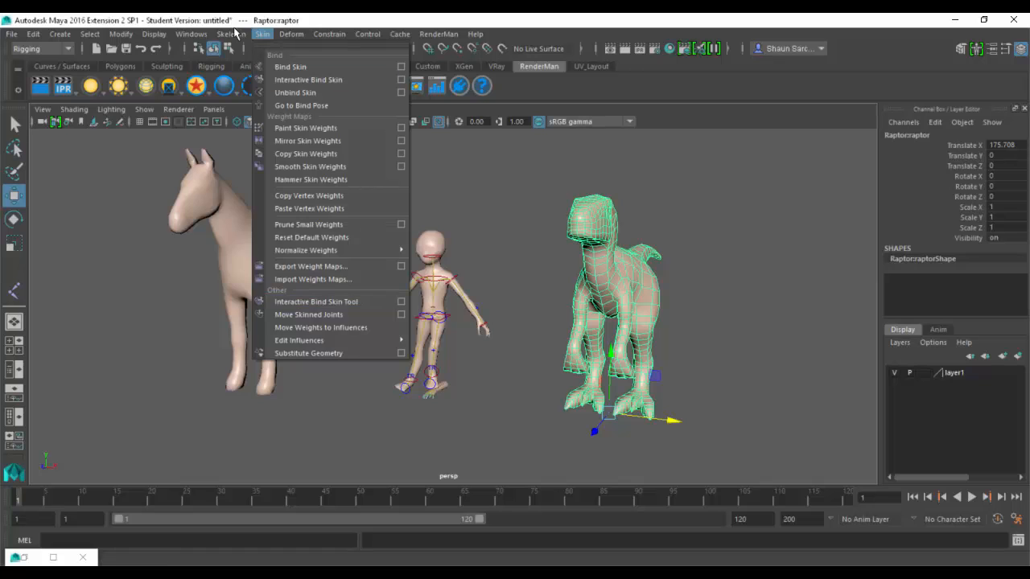
pyautogui.moveTo(231, 33)
pyautogui.click(295, 300)
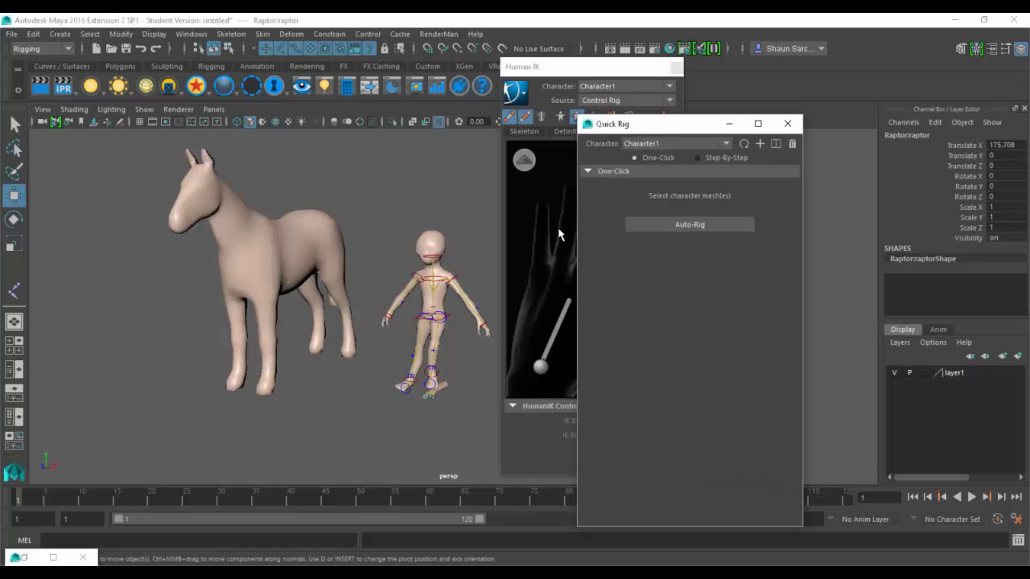
pyautogui.click(677, 68)
pyautogui.click(700, 220)
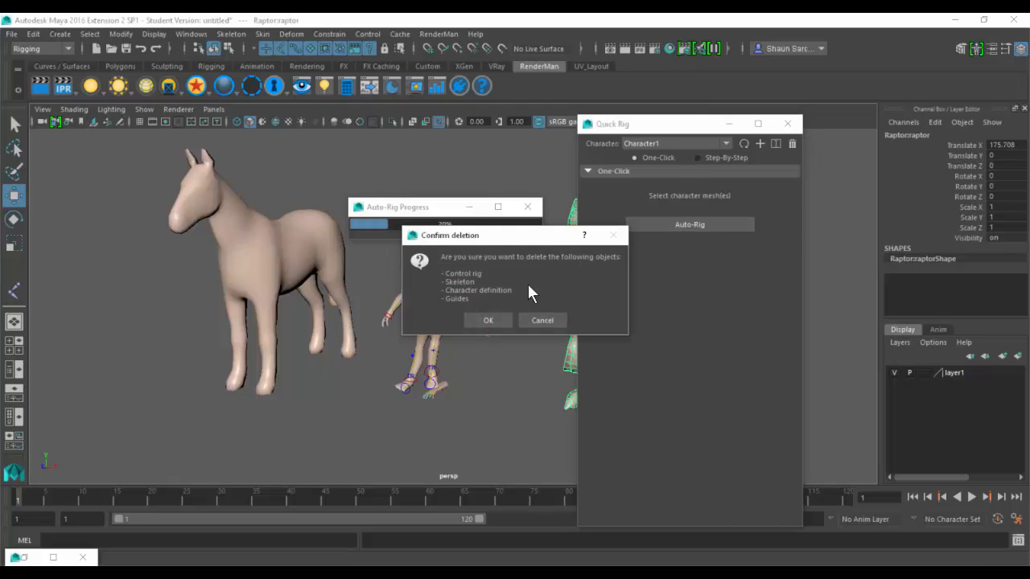
pyautogui.click(489, 320)
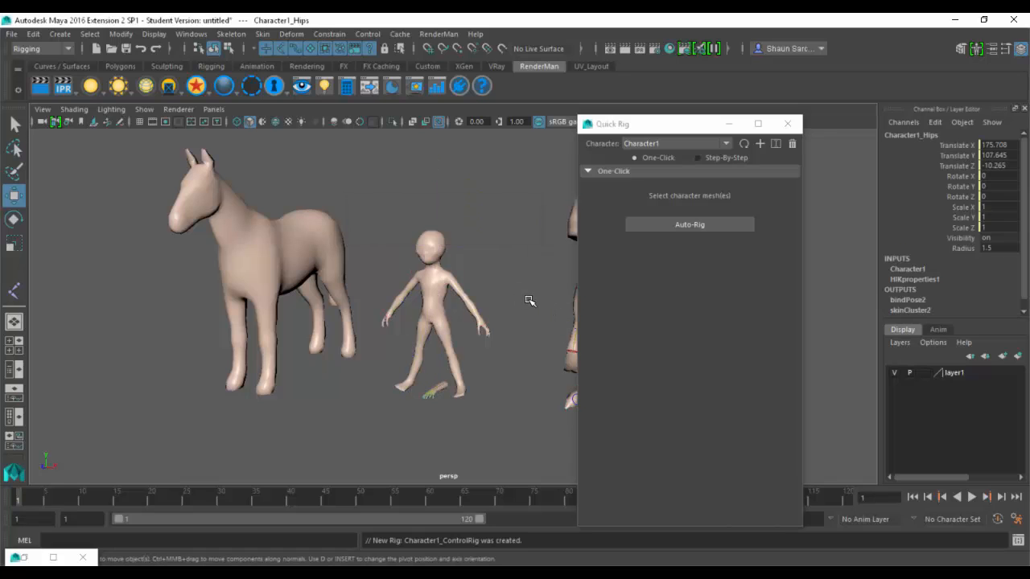
# - Test the raptor's rig by moving its left ankle control, undo the move, and check its arm controls
pyautogui.keyDown('alt'); pyautogui.moveTo(469, 309); pyautogui.dragTo(249, 326, button='middle'); pyautogui.keyUp('alt')
pyautogui.moveTo(381, 327)
pyautogui.keyDown('alt'); pyautogui.mouseDown()
pyautogui.moveTo(327, 338)
pyautogui.moveTo(375, 322)
pyautogui.mouseUp(); pyautogui.keyUp('alt')
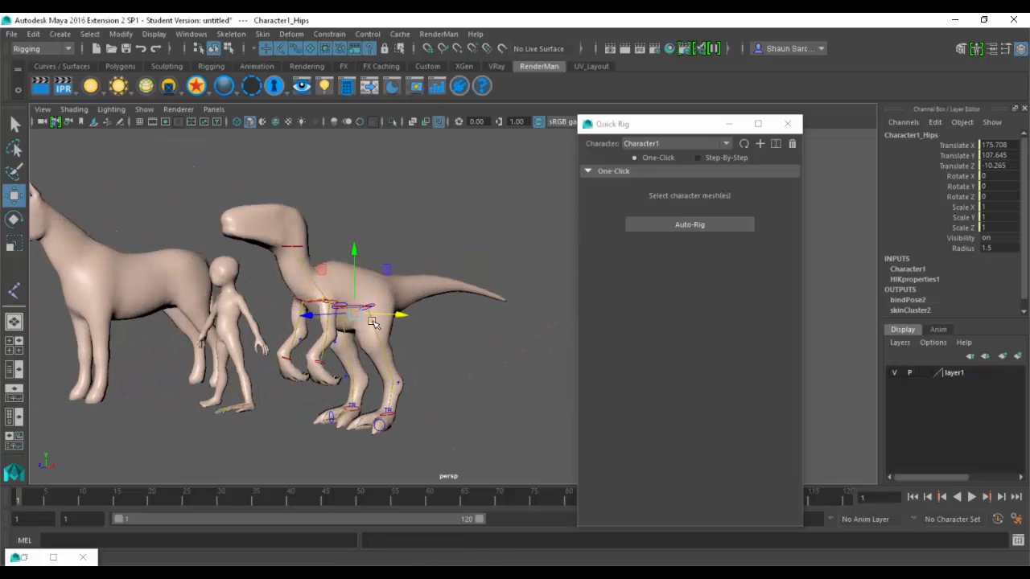
pyautogui.click(445, 372)
pyautogui.click(394, 413)
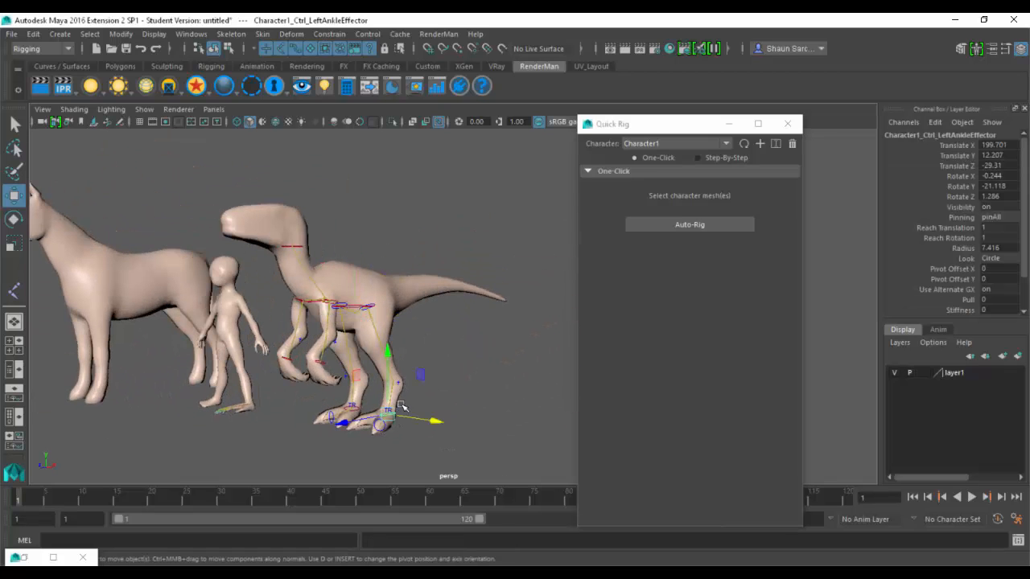
pyautogui.moveTo(364, 378)
pyautogui.mouseDown()
pyautogui.moveTo(346, 360)
pyautogui.moveTo(363, 338)
pyautogui.moveTo(403, 337)
pyautogui.moveTo(349, 357)
pyautogui.moveTo(388, 336)
pyautogui.moveTo(350, 373)
pyautogui.mouseUp()
pyautogui.hotkey('ctrl', 'z')
pyautogui.click(326, 364)
pyautogui.click(306, 337)
pyautogui.moveTo(305, 338); pyautogui.dragTo(230, 303)
# - Auto-rig the horse with One-Click Quick Rig, accept deletion of the existing rig, and inspect the placed controls from several sides
pyautogui.click(230, 303)
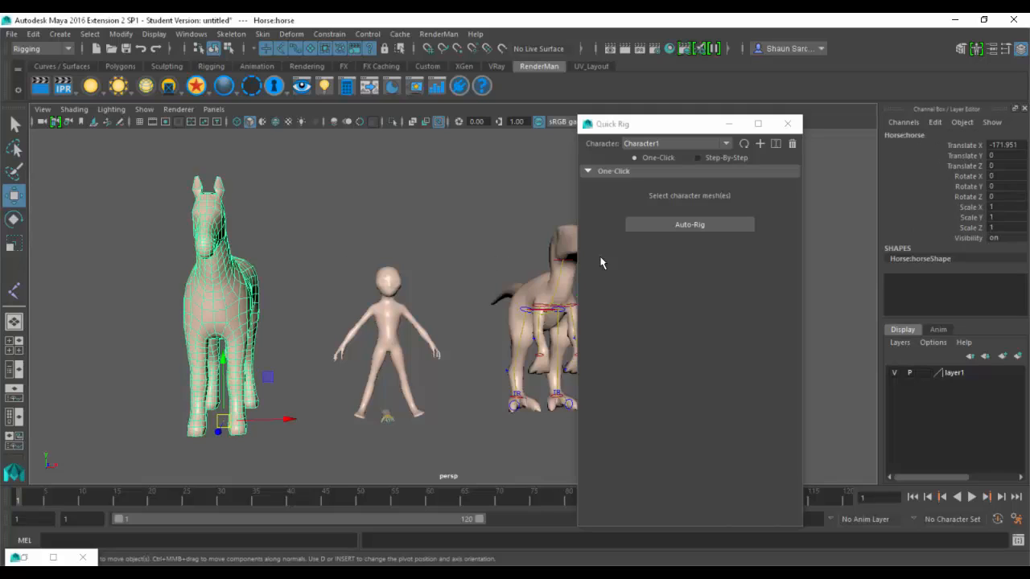
pyautogui.click(649, 225)
pyautogui.click(488, 321)
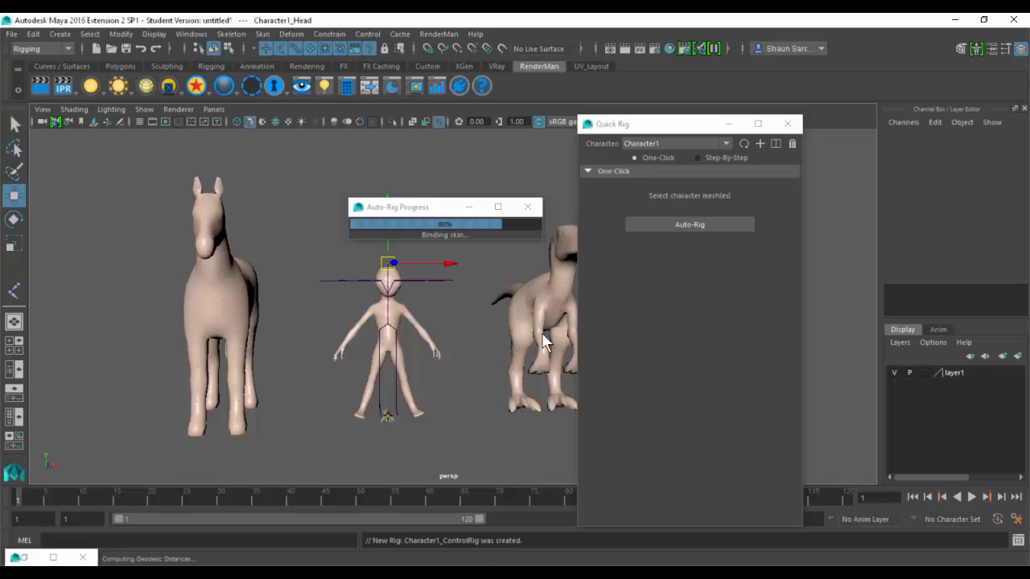
pyautogui.keyDown('alt'); pyautogui.moveTo(336, 387); pyautogui.dragTo(451, 385); pyautogui.keyUp('alt')
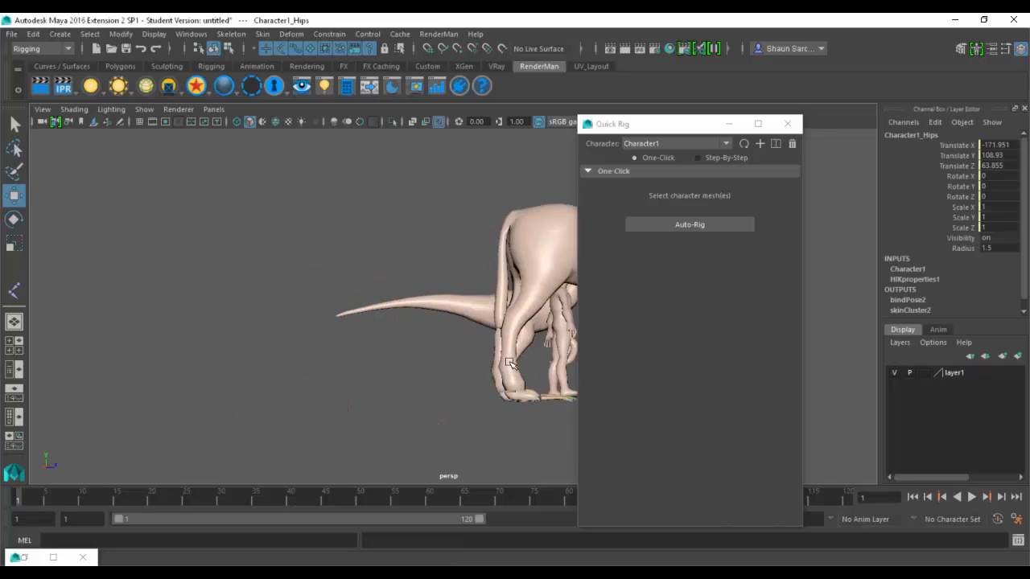
pyautogui.keyDown('alt'); pyautogui.moveTo(411, 362); pyautogui.dragTo(240, 409, button='middle'); pyautogui.keyUp('alt')
pyautogui.keyDown('alt'); pyautogui.moveTo(362, 395); pyautogui.dragTo(451, 348); pyautogui.keyUp('alt')
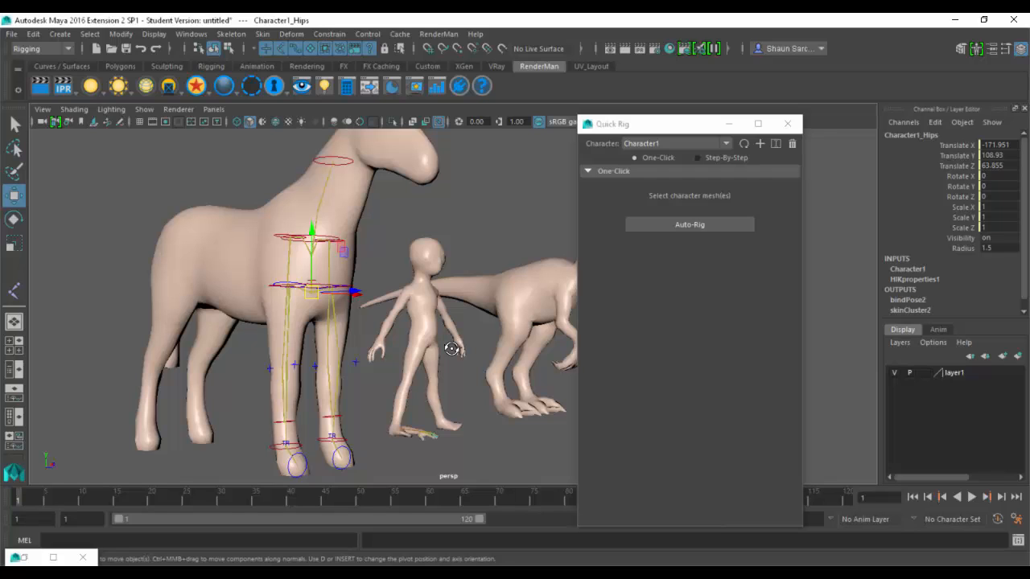
# - Try rotating the horse's left hip control and moving its left ankle control, undoing each change
pyautogui.click(361, 438)
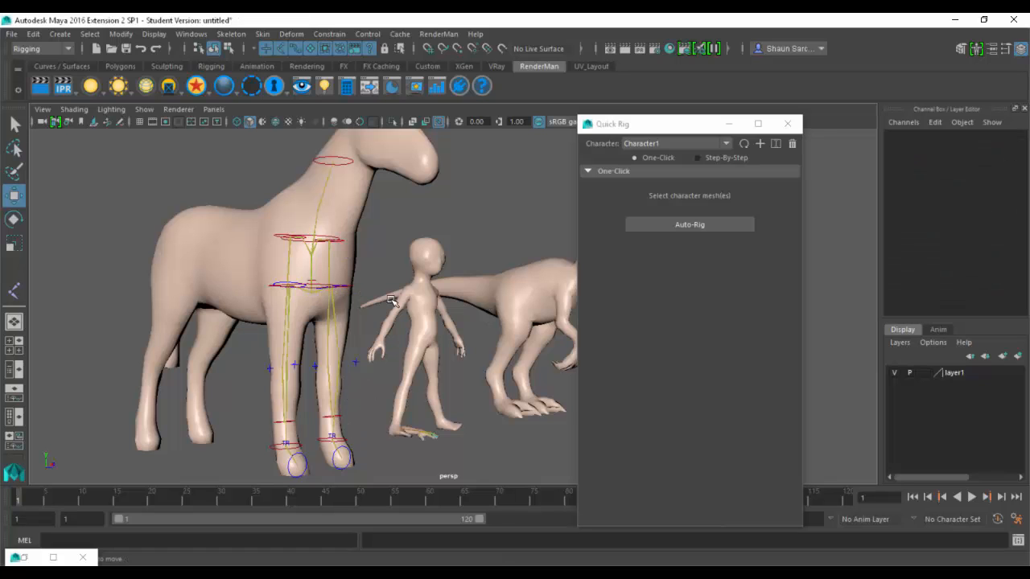
pyautogui.keyDown('alt'); pyautogui.moveTo(372, 292); pyautogui.dragTo(312, 311); pyautogui.keyUp('alt')
pyautogui.click(303, 306)
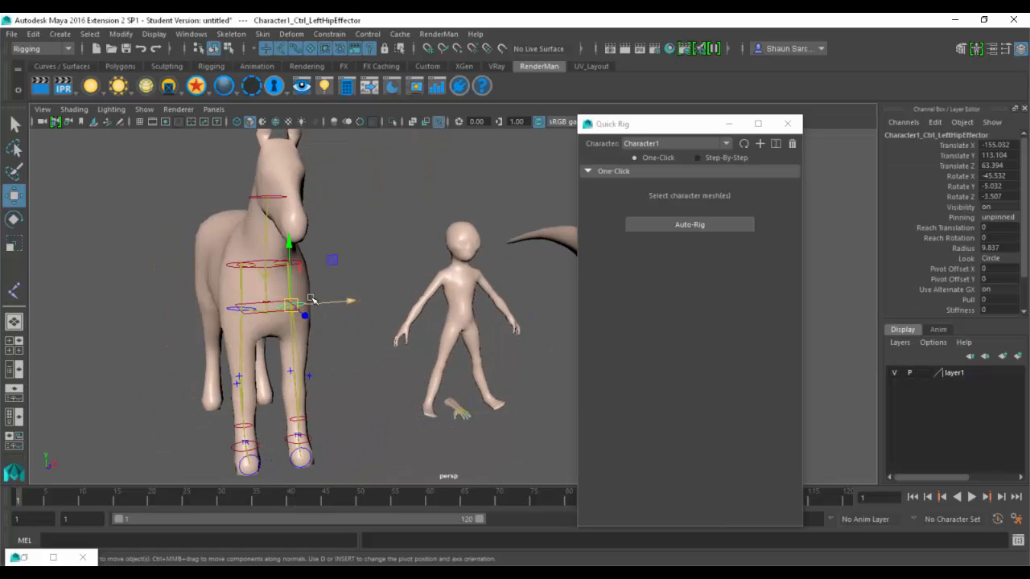
pyautogui.press('e')
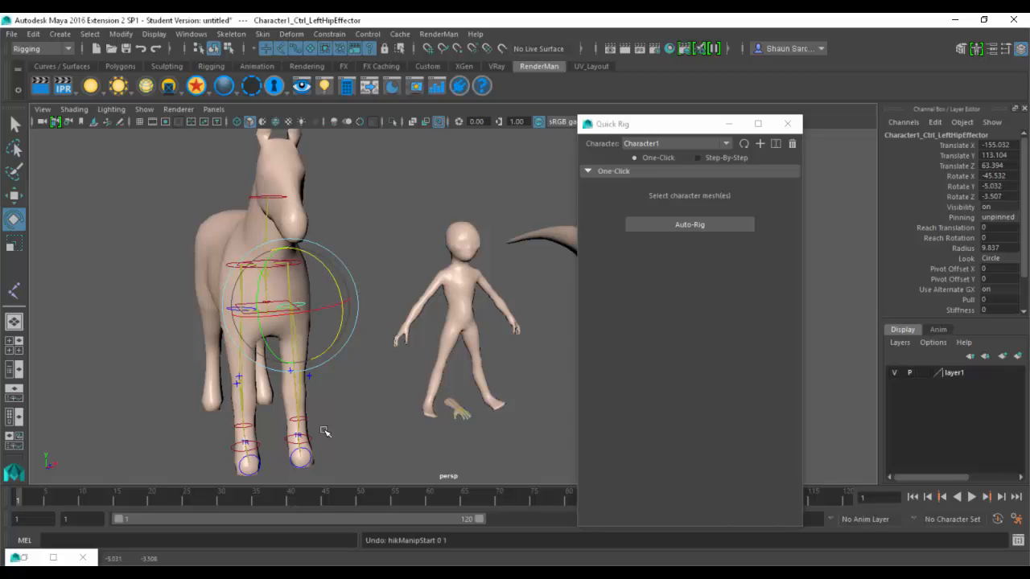
pyautogui.click(299, 441)
pyautogui.press('w')
pyautogui.moveTo(316, 436); pyautogui.dragTo(388, 339)
pyautogui.hotkey('ctrl', 'z')
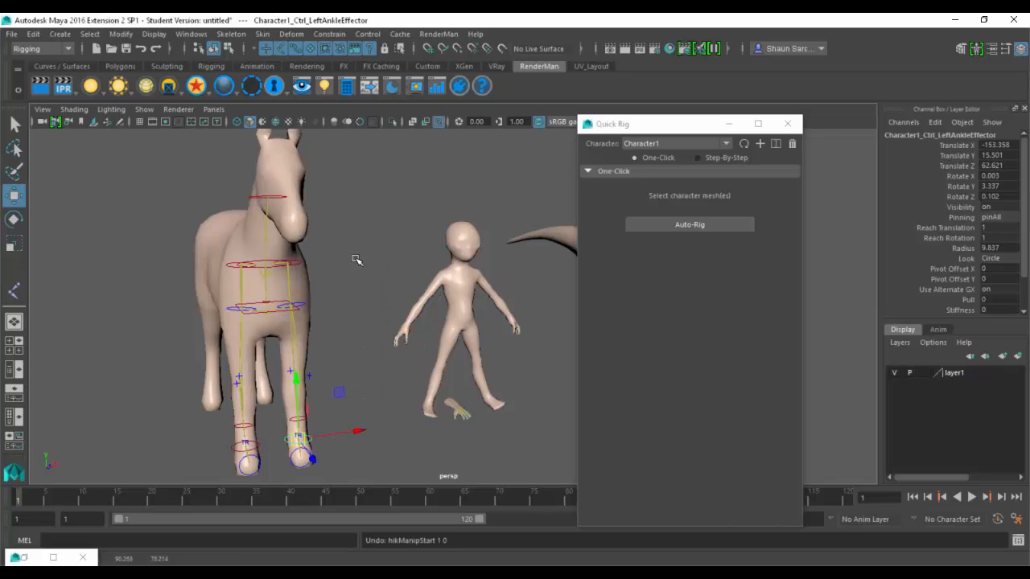
# - Select the horse mesh and switch Quick Rig to Step-By-Step mode to display its geometry, guide, character generation and skinning settings
pyautogui.keyDown('alt'); pyautogui.moveTo(356, 260); pyautogui.dragTo(348, 211); pyautogui.keyUp('alt')
pyautogui.click(364, 257)
pyautogui.keyDown('alt'); pyautogui.moveTo(348, 211); pyautogui.dragTo(434, 362, button='right'); pyautogui.keyUp('alt')
pyautogui.keyDown('alt'); pyautogui.moveTo(435, 362); pyautogui.dragTo(483, 299); pyautogui.keyUp('alt')
pyautogui.click(435, 294)
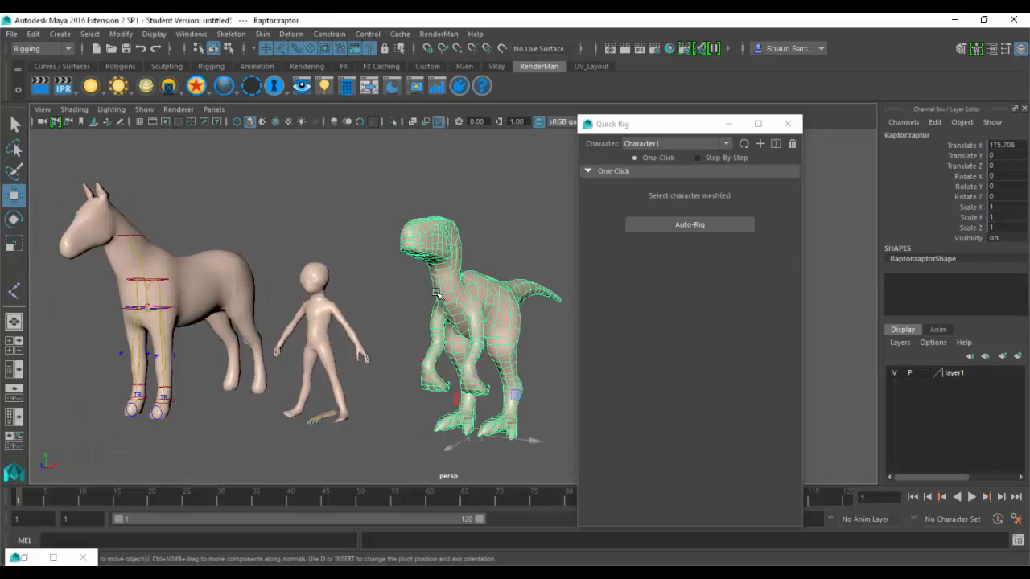
pyautogui.click(163, 268)
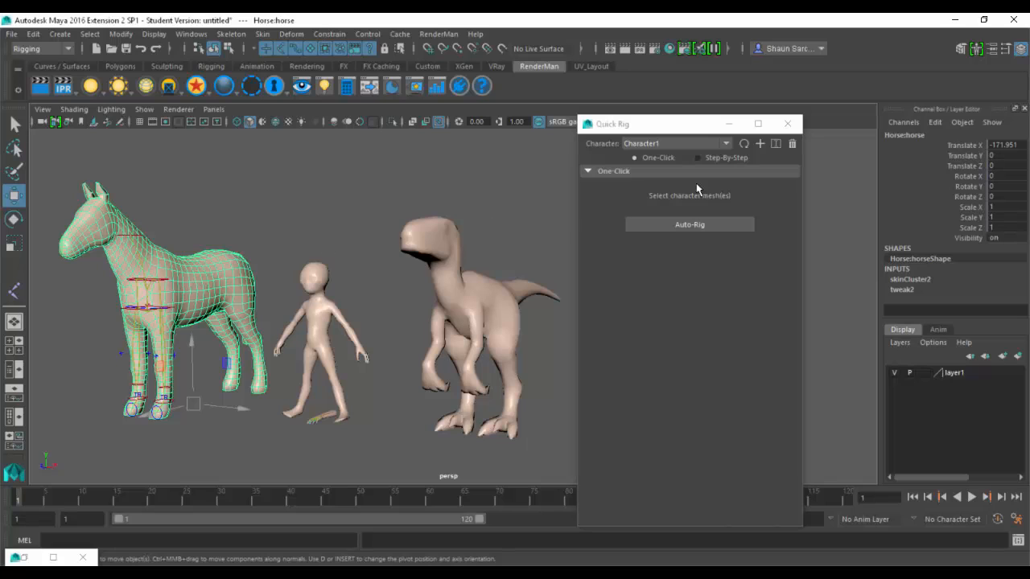
pyautogui.click(727, 157)
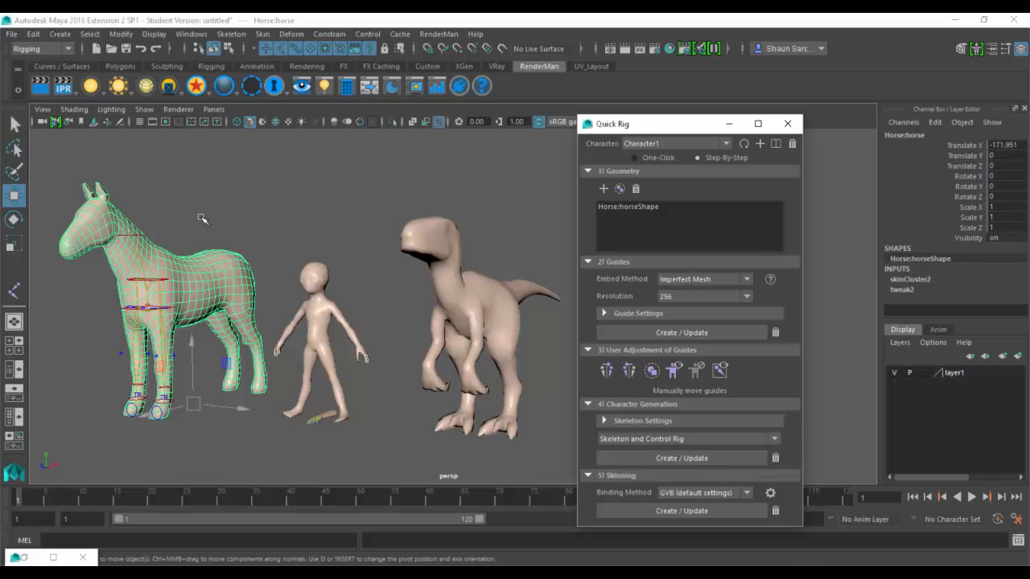
# - Delete the horse's rig together with the horse and raptor meshes
pyautogui.click(153, 269)
pyautogui.click(206, 413)
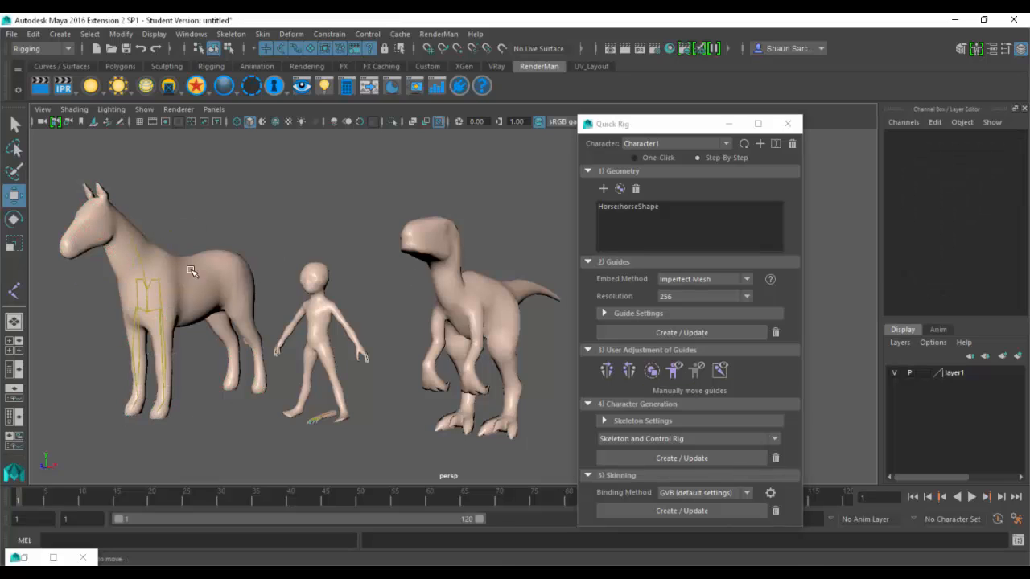
pyautogui.click(164, 342)
pyautogui.press('Delete')
pyautogui.click(396, 242)
pyautogui.press('Delete')
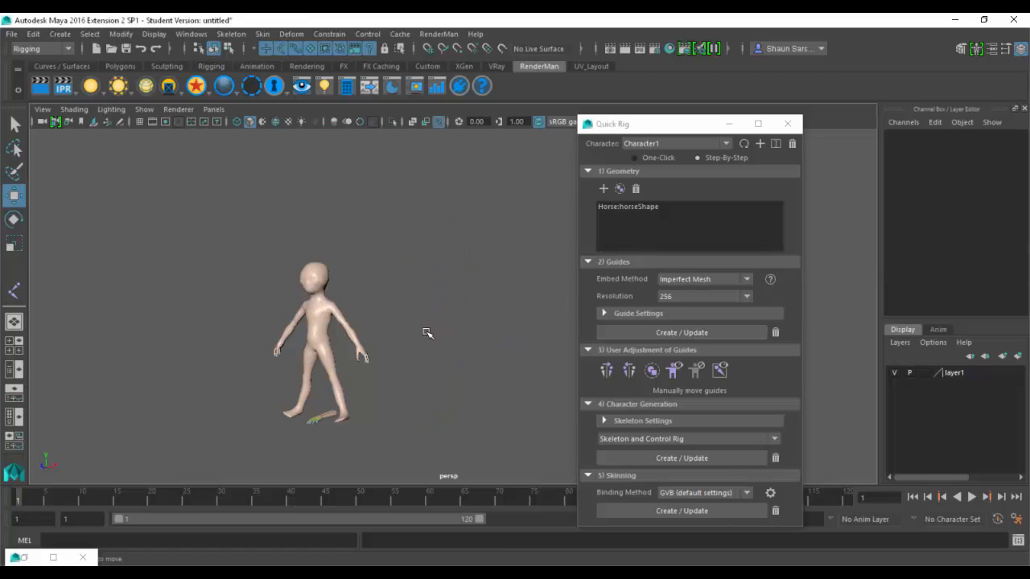
# - Delete the alien mesh and close Quick Rig
pyautogui.moveTo(267, 347); pyautogui.dragTo(269, 350)
pyautogui.press('f')
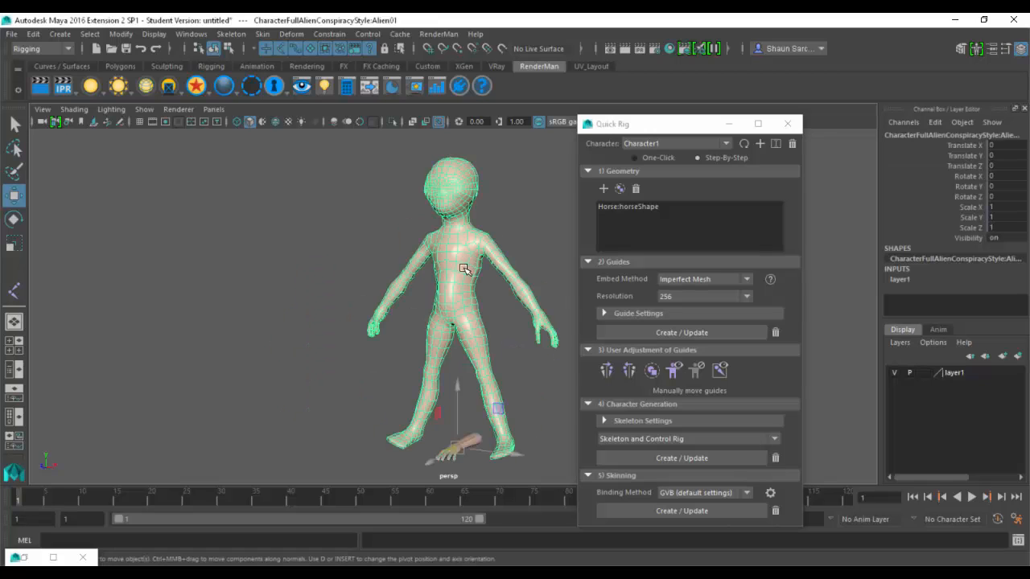
pyautogui.press('Delete')
pyautogui.click(786, 124)
# - Select the hand's joint skeleton, inspect it from several sides, and delete it
pyautogui.click(460, 444)
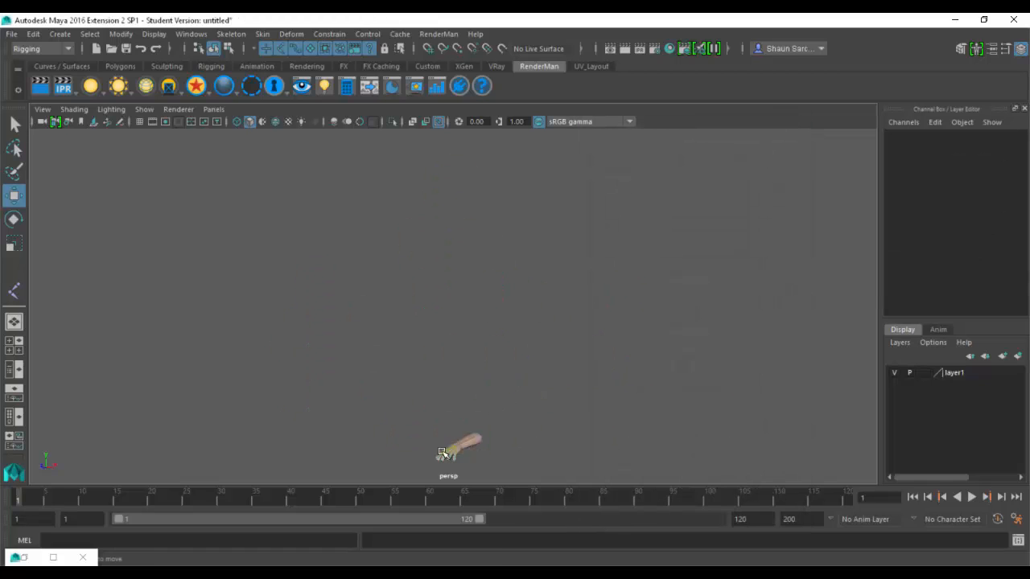
pyautogui.press('f')
pyautogui.keyDown('alt'); pyautogui.moveTo(489, 368); pyautogui.dragTo(474, 290); pyautogui.keyUp('alt')
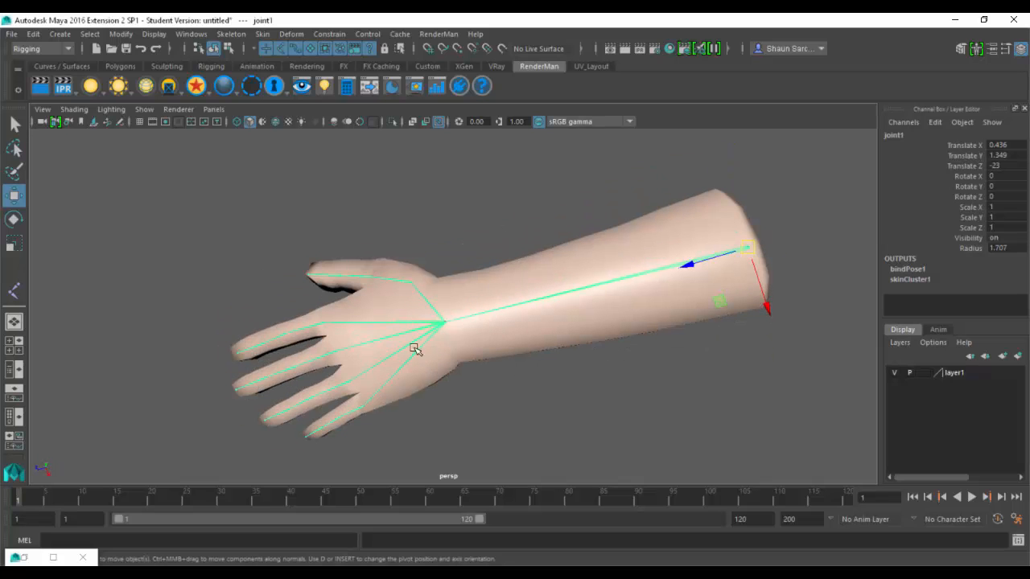
pyautogui.keyDown('alt'); pyautogui.moveTo(448, 325); pyautogui.dragTo(385, 237); pyautogui.keyUp('alt')
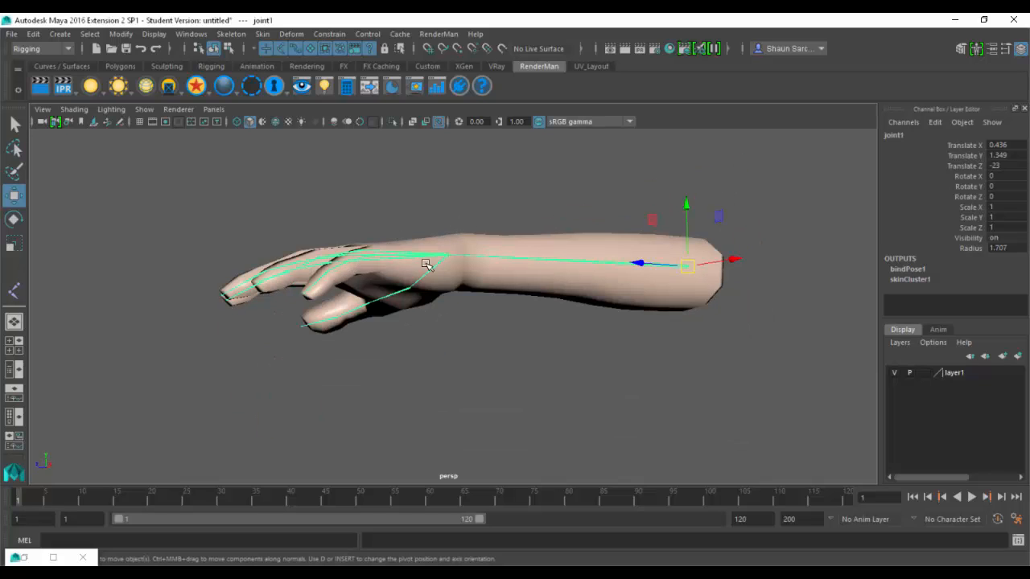
pyautogui.keyDown('alt'); pyautogui.moveTo(426, 266); pyautogui.dragTo(649, 297); pyautogui.keyUp('alt')
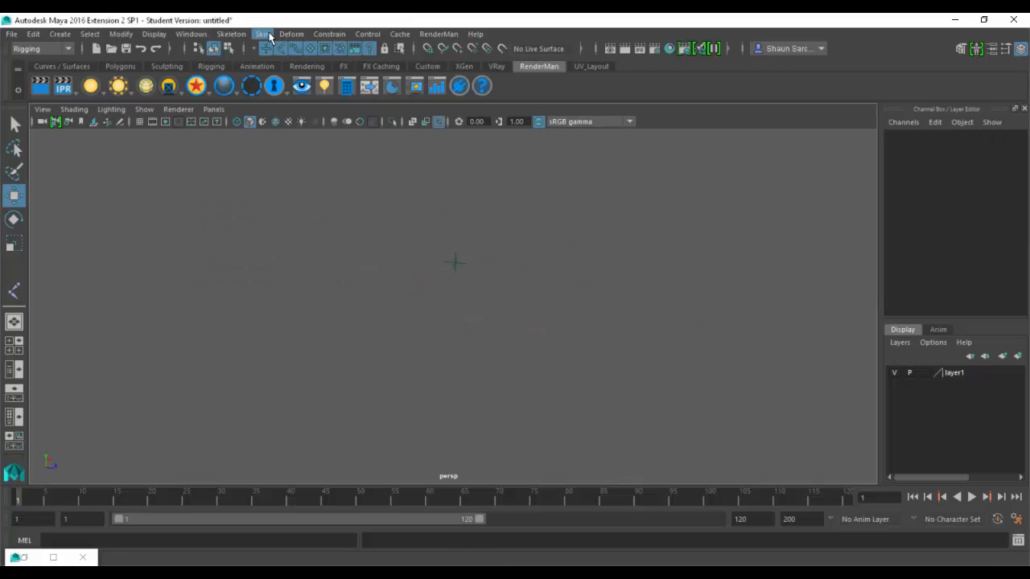
# - Undo the deletion of the hand mesh, select its channels from Translate X to Visibility, and open the options for those channels
pyautogui.hotkey('ctrl', 'z')
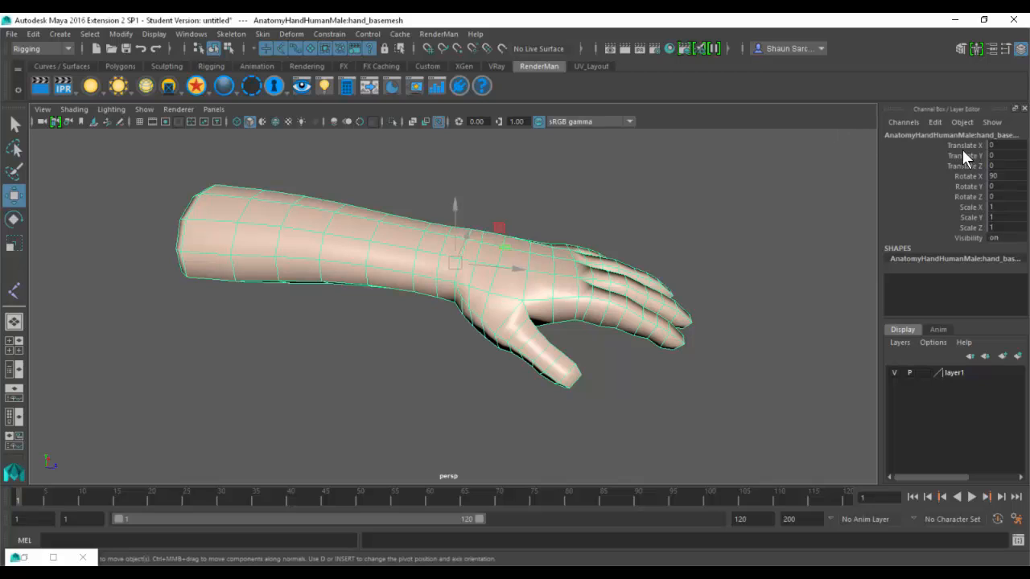
pyautogui.moveTo(953, 144); pyautogui.dragTo(952, 235)
pyautogui.rightClick(952, 234)
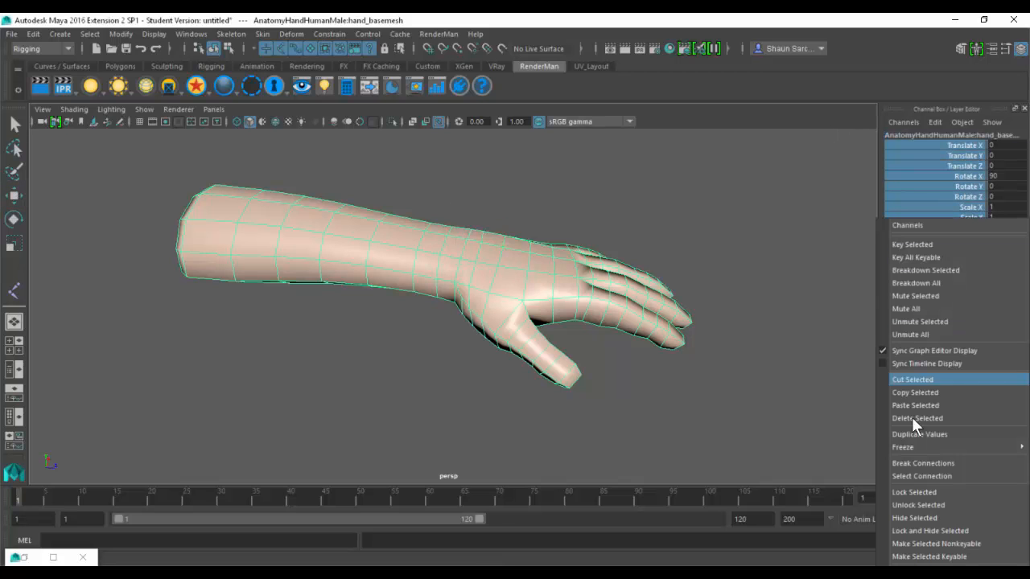
# - Unlock the hand mesh's selected transform and visibility channels
pyautogui.click(908, 503)
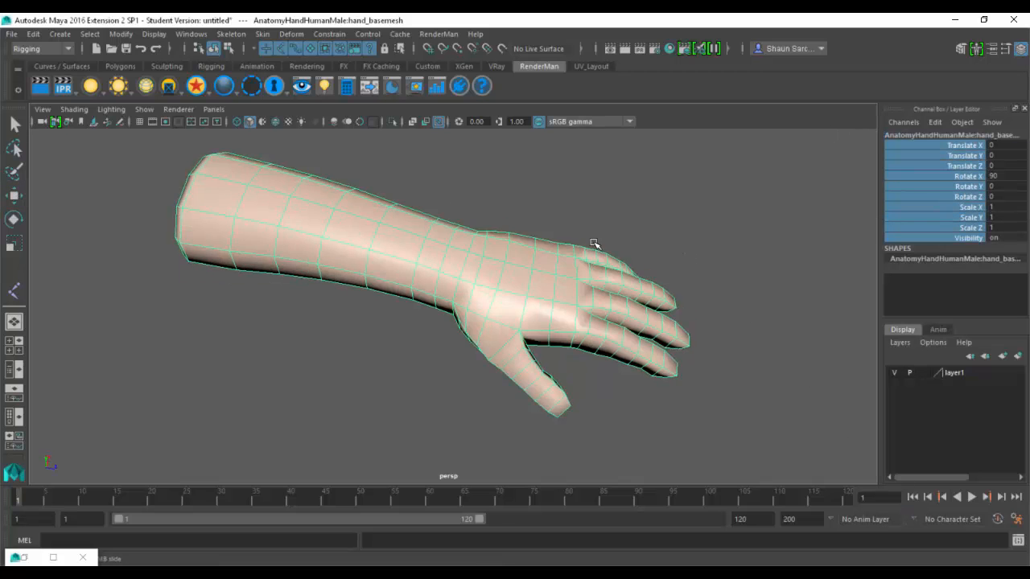
pyautogui.keyDown('alt'); pyautogui.moveTo(592, 244); pyautogui.dragTo(252, 133); pyautogui.keyUp('alt')
# - Switch to the Animation menu set and detach the list of Nonlinear deformers beside the hand
pyautogui.click(53, 45)
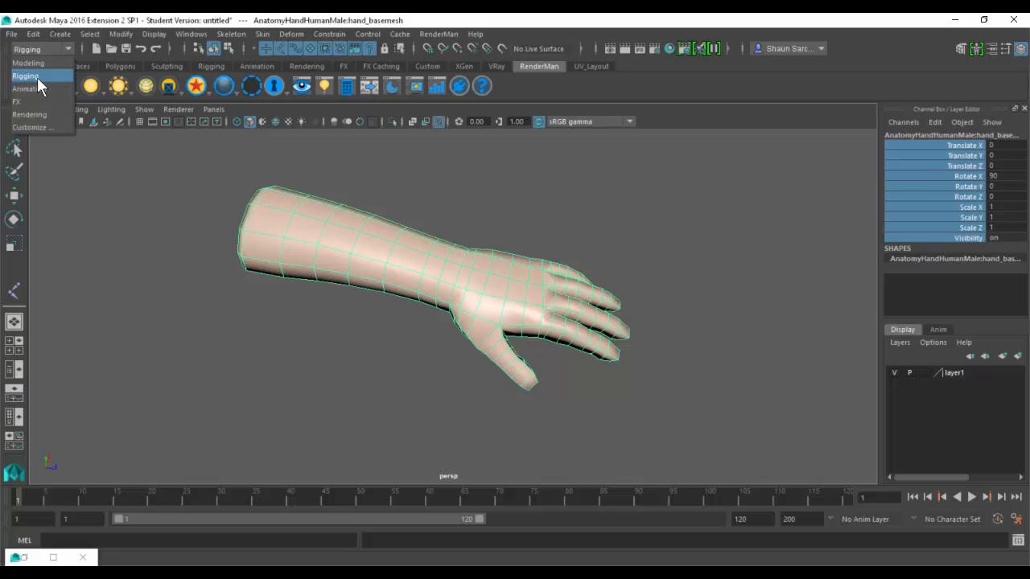
pyautogui.click(41, 74)
pyautogui.click(47, 52)
pyautogui.click(36, 87)
pyautogui.click(325, 34)
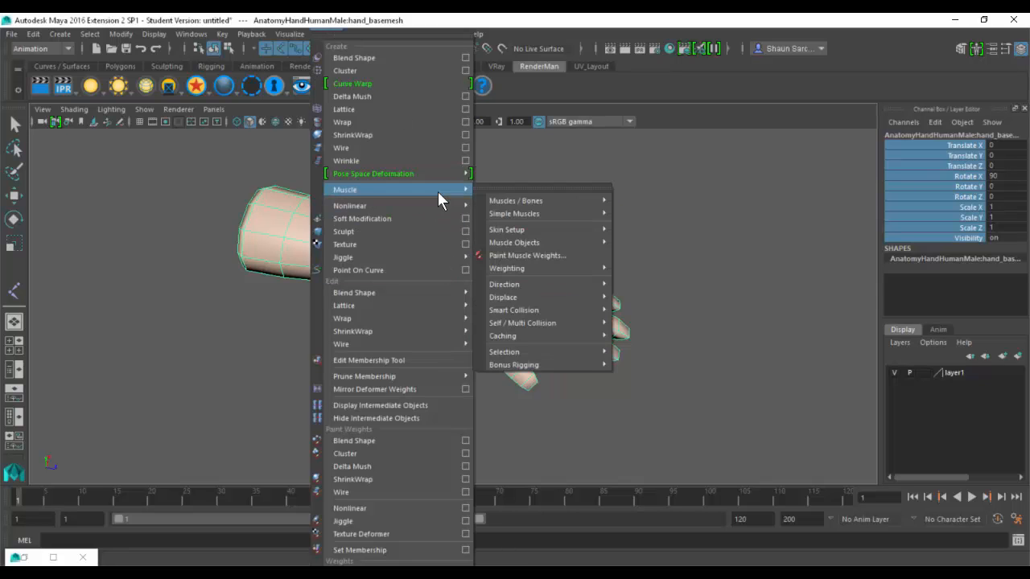
pyautogui.moveTo(451, 207)
pyautogui.click(490, 205)
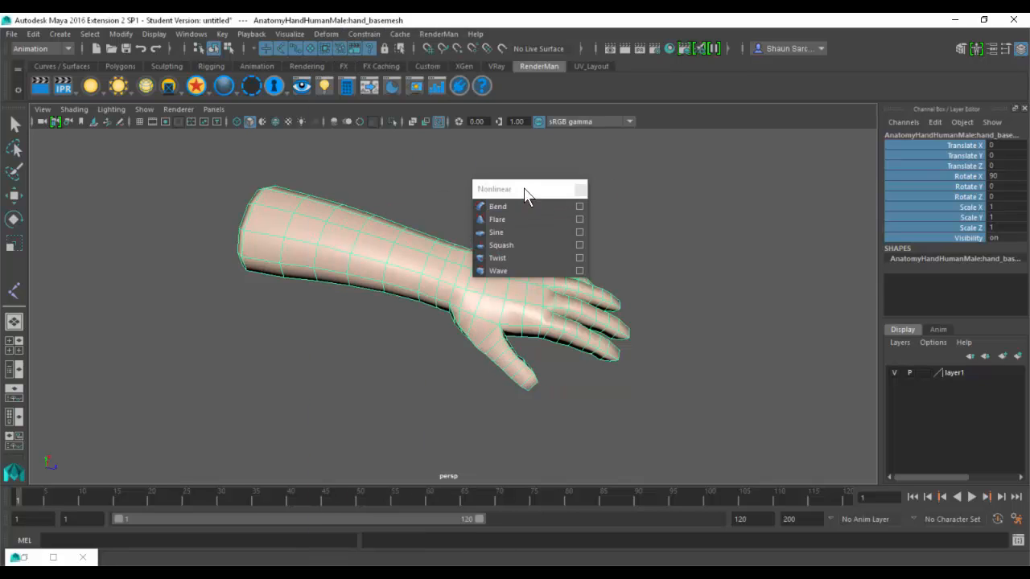
pyautogui.moveTo(524, 193); pyautogui.dragTo(119, 165)
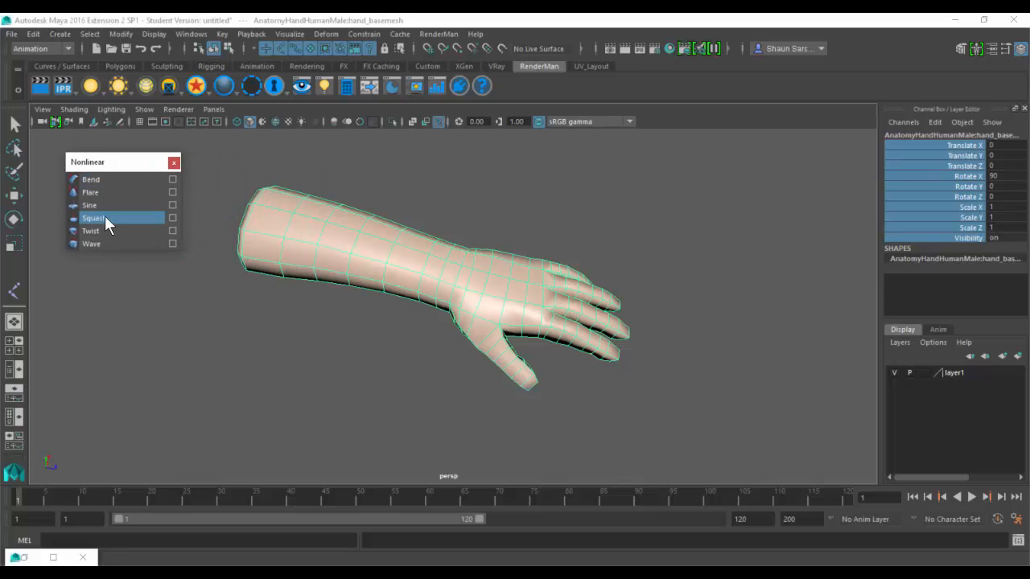
# - Try a Squash deformer on the hand by varying its Factor, and undo it
pyautogui.click(104, 216)
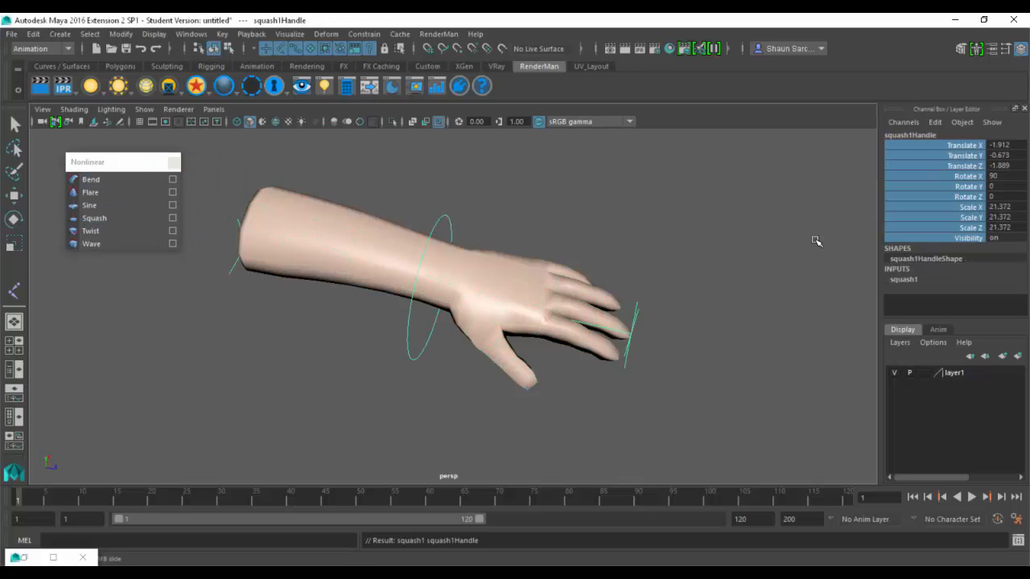
pyautogui.click(902, 279)
pyautogui.scroll(-2, 963, 265)
pyautogui.click(964, 271)
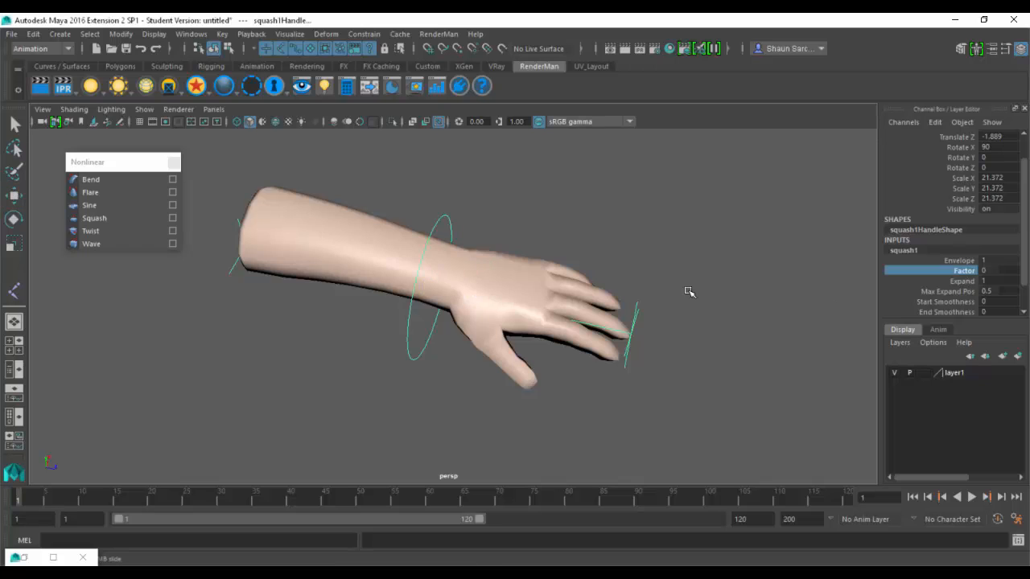
pyautogui.moveTo(687, 292); pyautogui.dragTo(662, 288, button='middle')
pyautogui.hotkey('ctrl', 'z')
pyautogui.press('w')
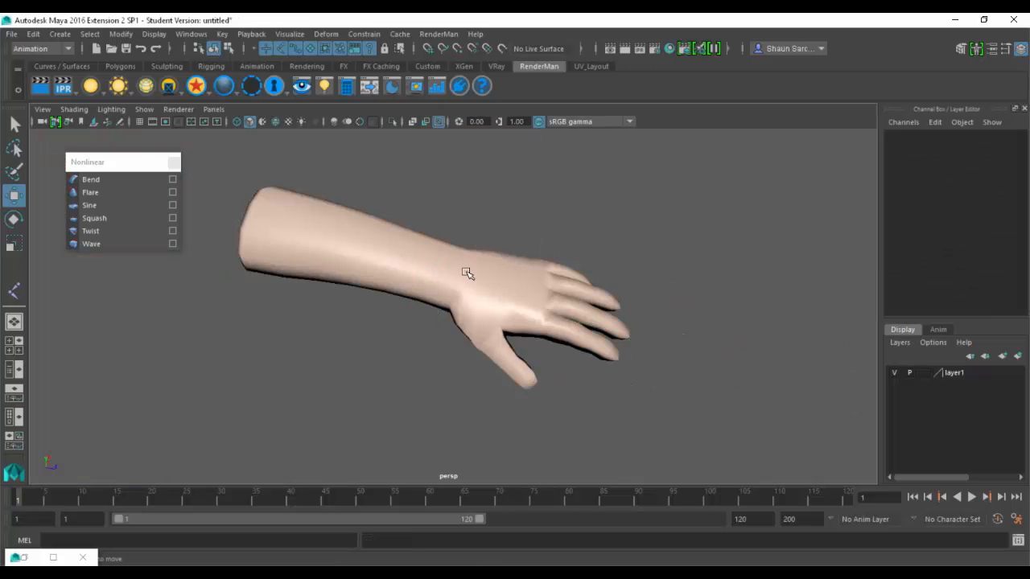
# - Add a Bend deformer to the hand and set its Curvature to about -1.15
pyautogui.click(467, 272)
pyautogui.click(121, 179)
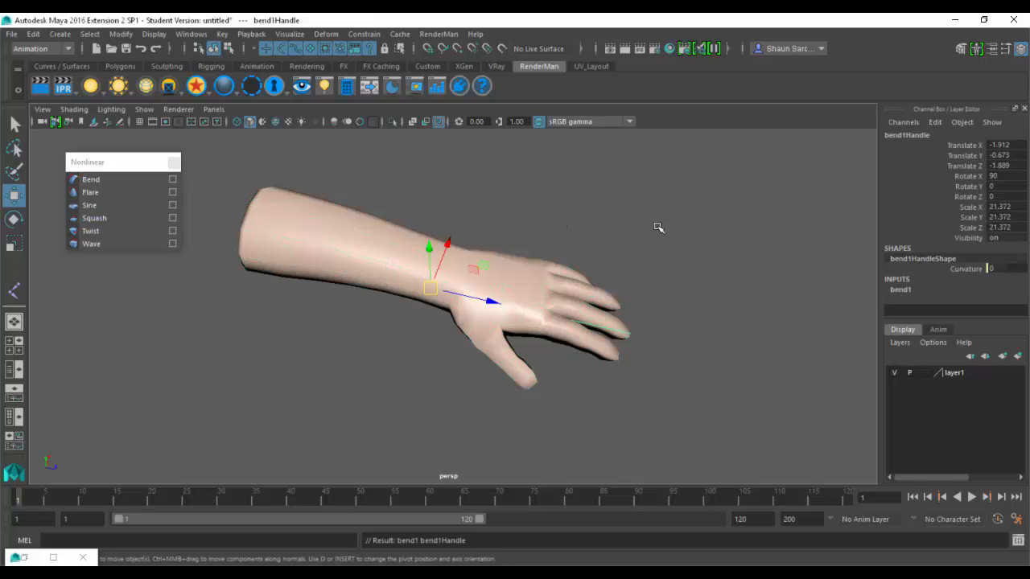
pyautogui.click(899, 288)
pyautogui.scroll(-1, 962, 290)
pyautogui.click(958, 280)
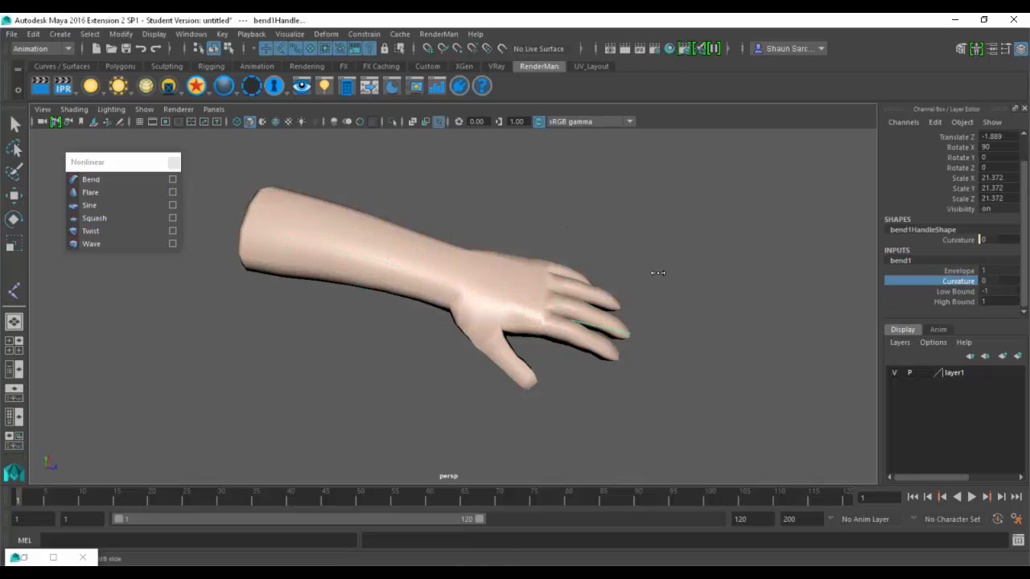
pyautogui.moveTo(655, 271); pyautogui.dragTo(475, 255, button='middle')
# - Rotate the hand's bend handle to about 99 degrees on Z, try another Curvature, and undo that Curvature change
pyautogui.press('e')
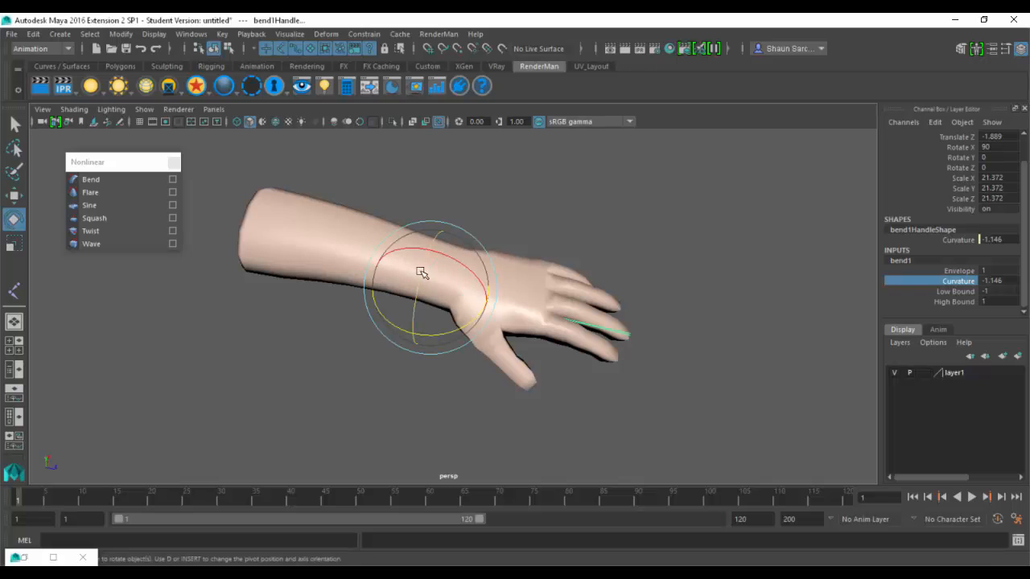
pyautogui.moveTo(421, 271); pyautogui.dragTo(842, 331)
pyautogui.click(912, 280)
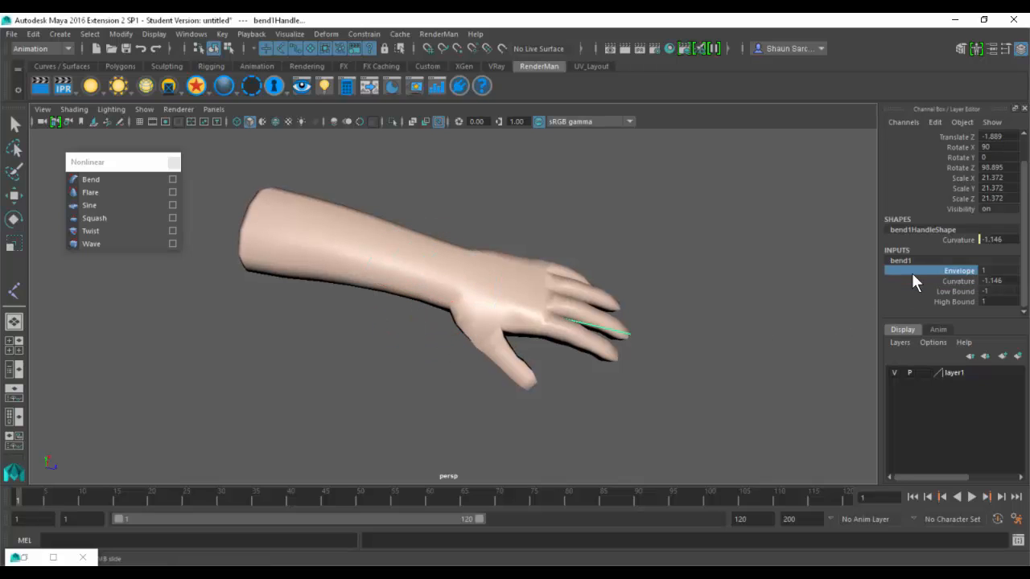
pyautogui.moveTo(876, 282); pyautogui.dragTo(713, 295, button='middle')
pyautogui.hotkey('ctrl', 'z')
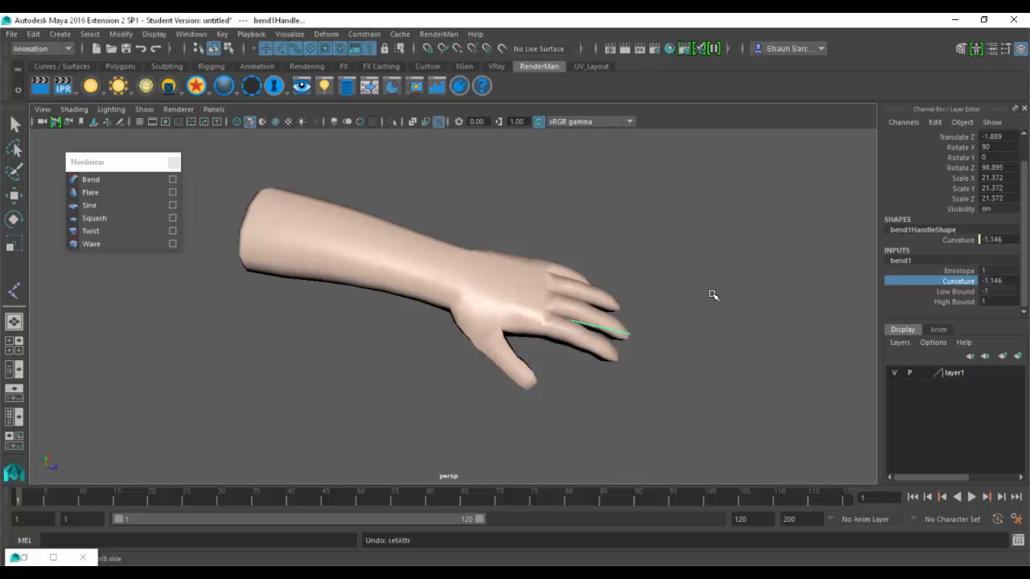
# - Delete the hand mesh from the scene
pyautogui.click(644, 282)
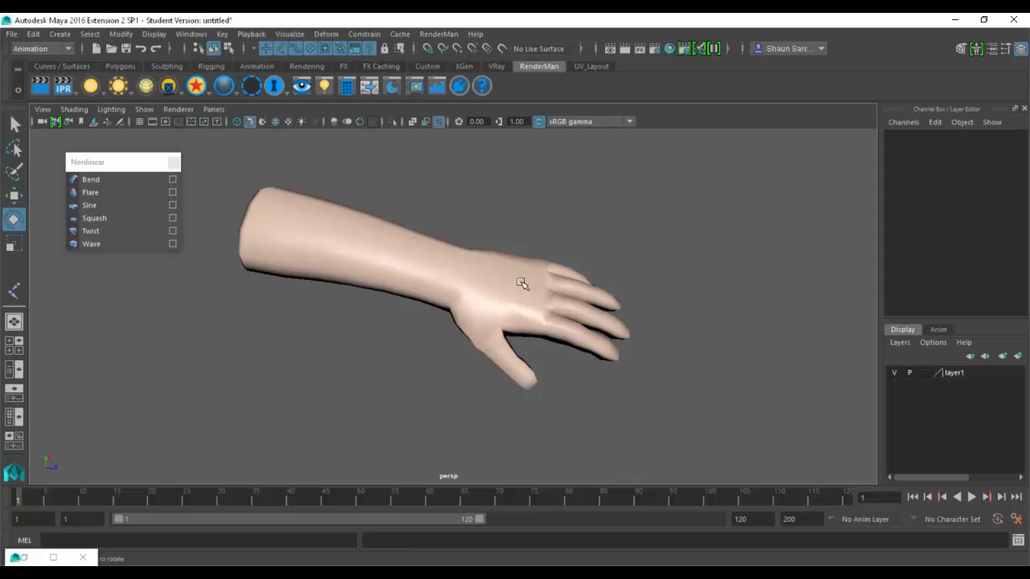
pyautogui.click(524, 283)
pyautogui.press('Delete')
# - Import TRex.ma from the Content Browser's Animals sculpting base meshes and frame it
pyautogui.click(182, 34)
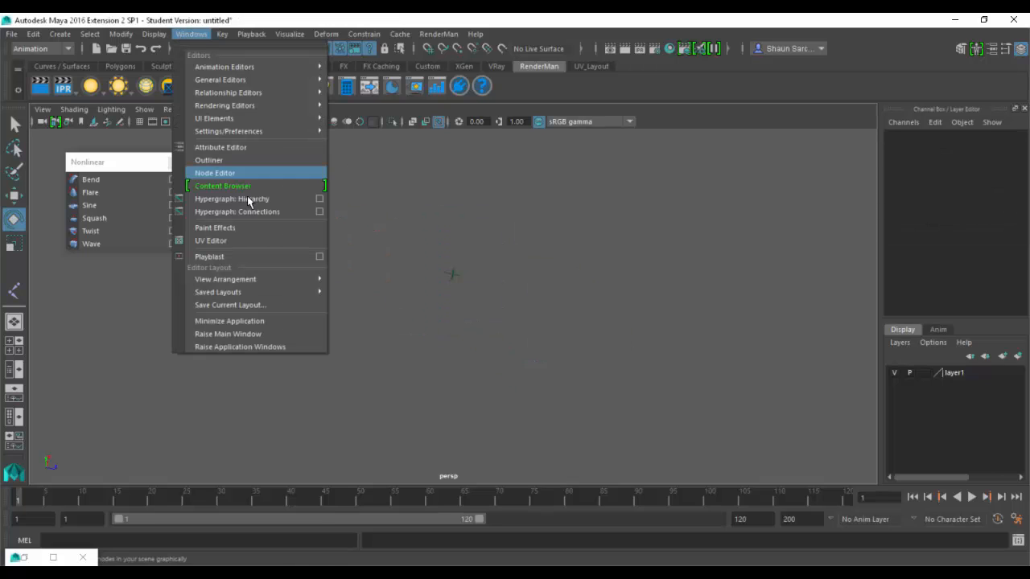
pyautogui.click(249, 188)
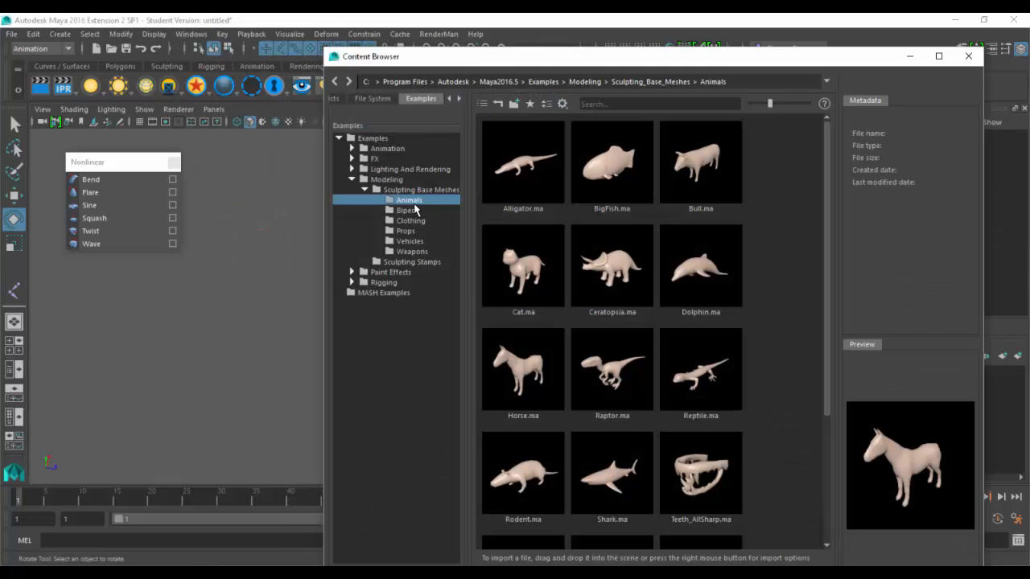
pyautogui.scroll(-3, 611, 378)
pyautogui.moveTo(614, 427); pyautogui.dragTo(250, 377)
pyautogui.click(967, 55)
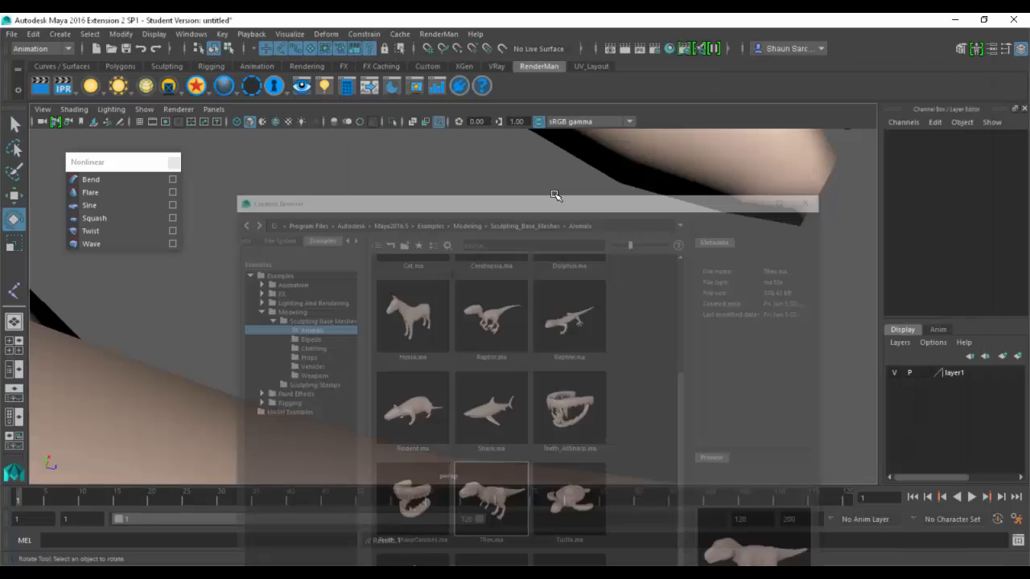
pyautogui.click(298, 421)
pyautogui.press('f')
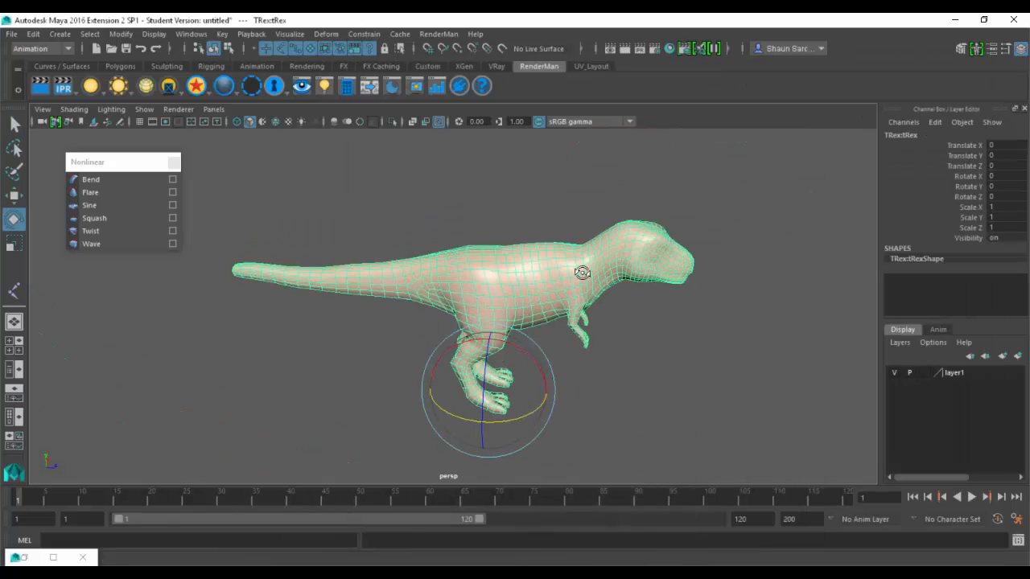
# - Replace the T-Rex with Shark.ma from the Animals sculpting base meshes and frame the shark
pyautogui.press('Delete')
pyautogui.click(192, 34)
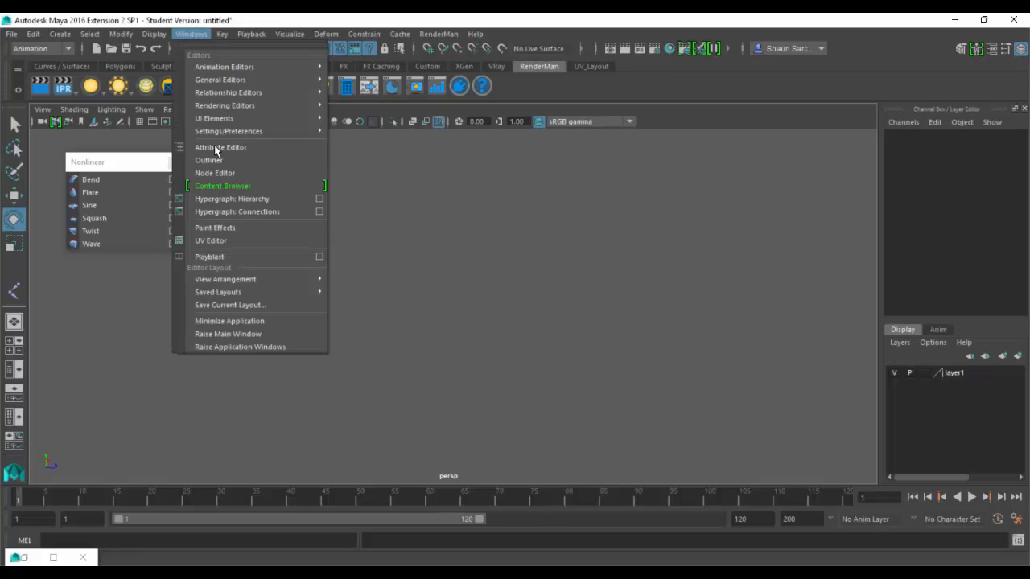
pyautogui.click(206, 187)
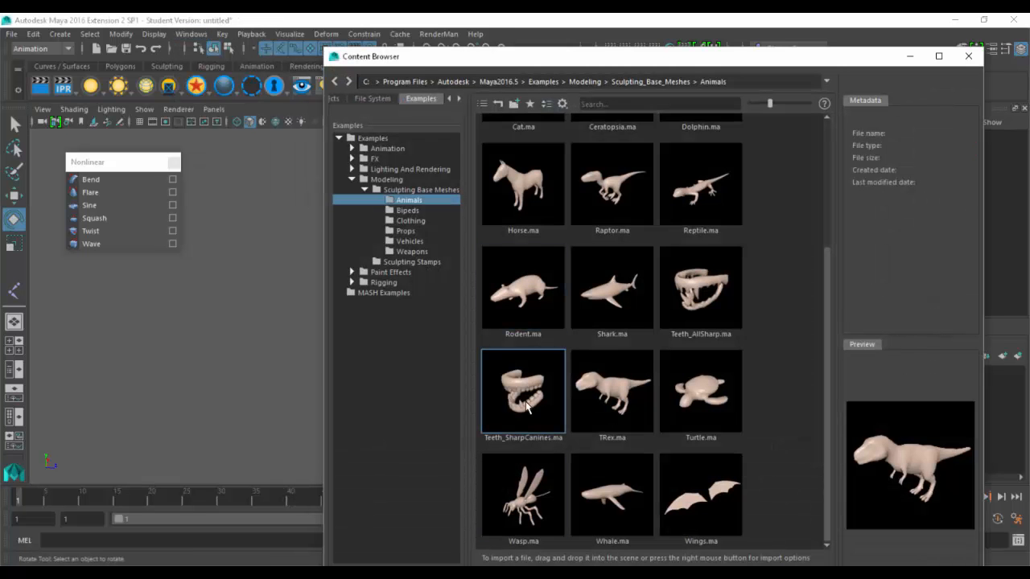
pyautogui.click(617, 296)
pyautogui.moveTo(618, 296); pyautogui.dragTo(173, 310)
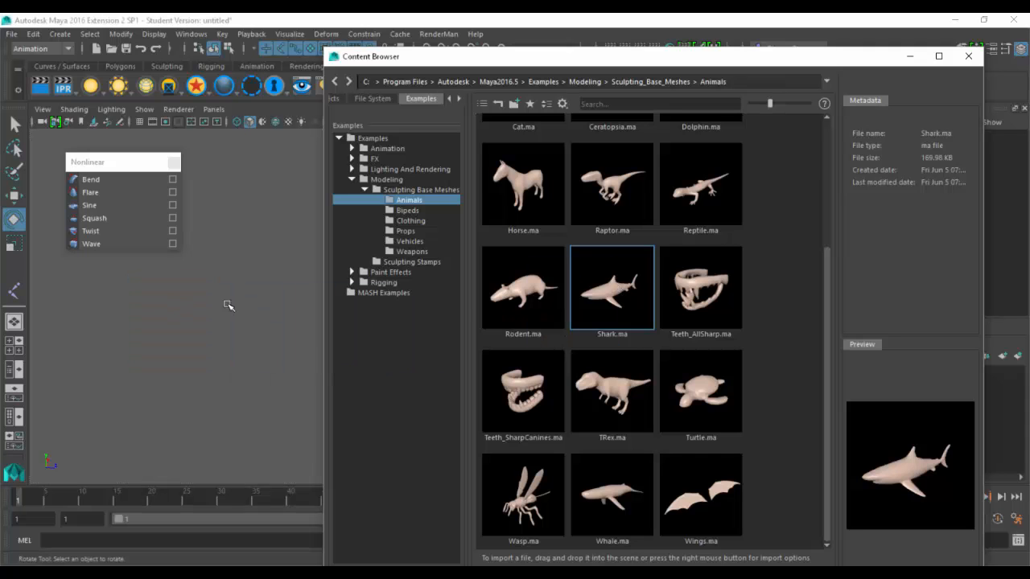
pyautogui.doubleClick(333, 58)
pyautogui.click(448, 364)
pyautogui.press('f')
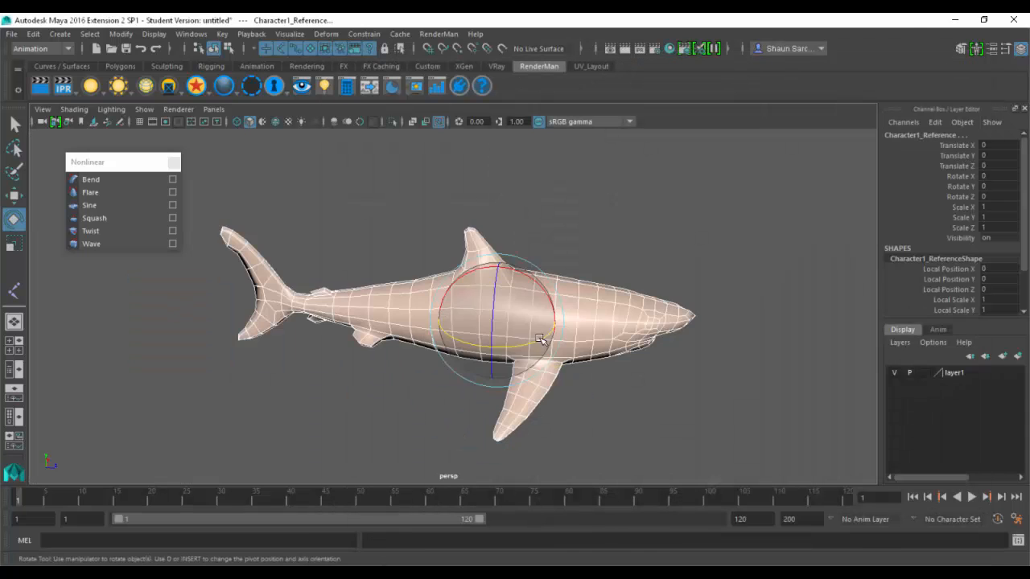
# - Select only the shark mesh and add a Bend deformer to it
pyautogui.click(683, 283)
pyautogui.click(456, 318)
pyautogui.moveTo(621, 210); pyautogui.dragTo(308, 381)
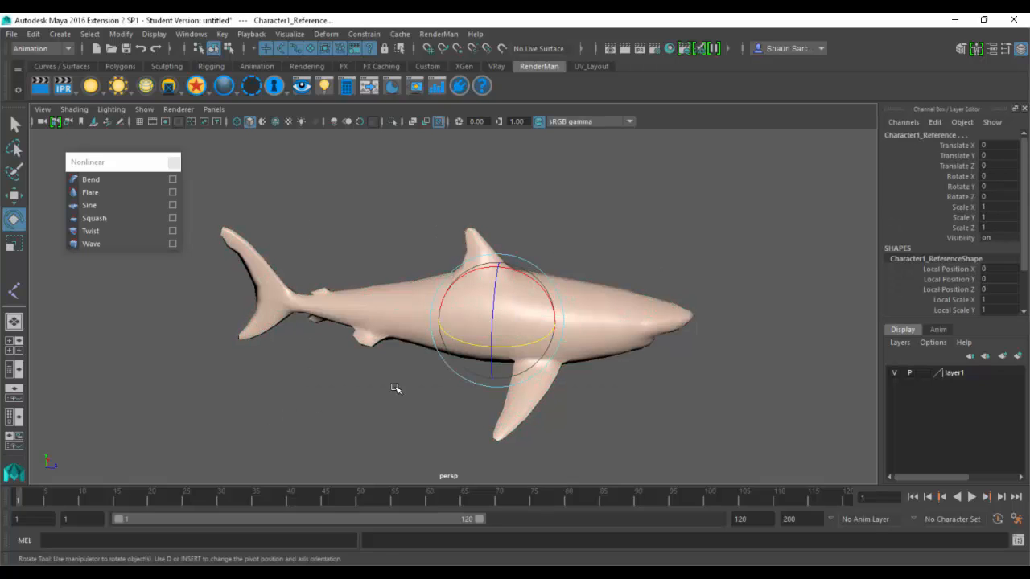
pyautogui.click(396, 387)
pyautogui.click(502, 335)
pyautogui.keyDown('alt'); pyautogui.moveTo(540, 291); pyautogui.dragTo(482, 306); pyautogui.keyUp('alt')
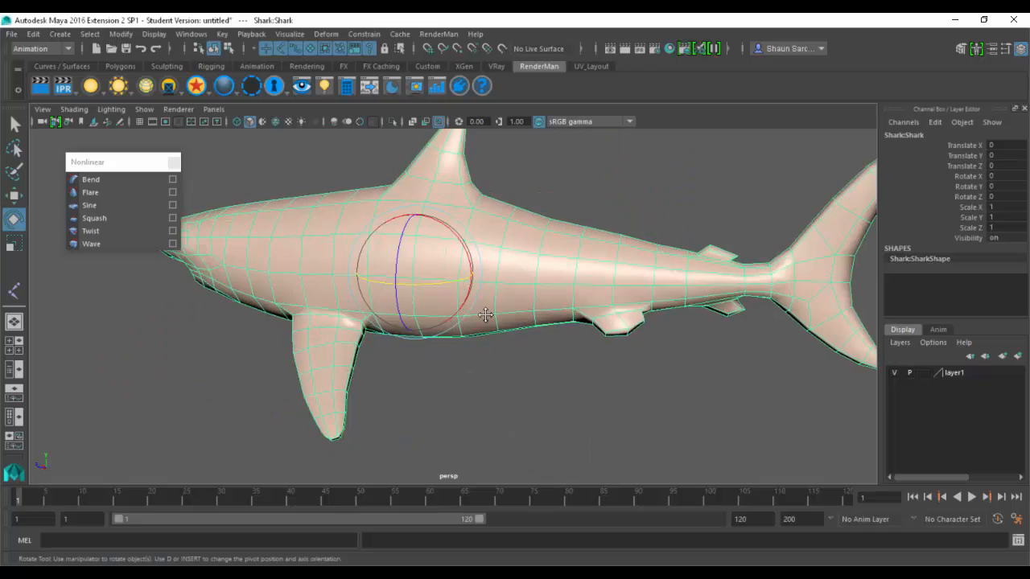
pyautogui.scroll(-2, 482, 306)
pyautogui.click(98, 178)
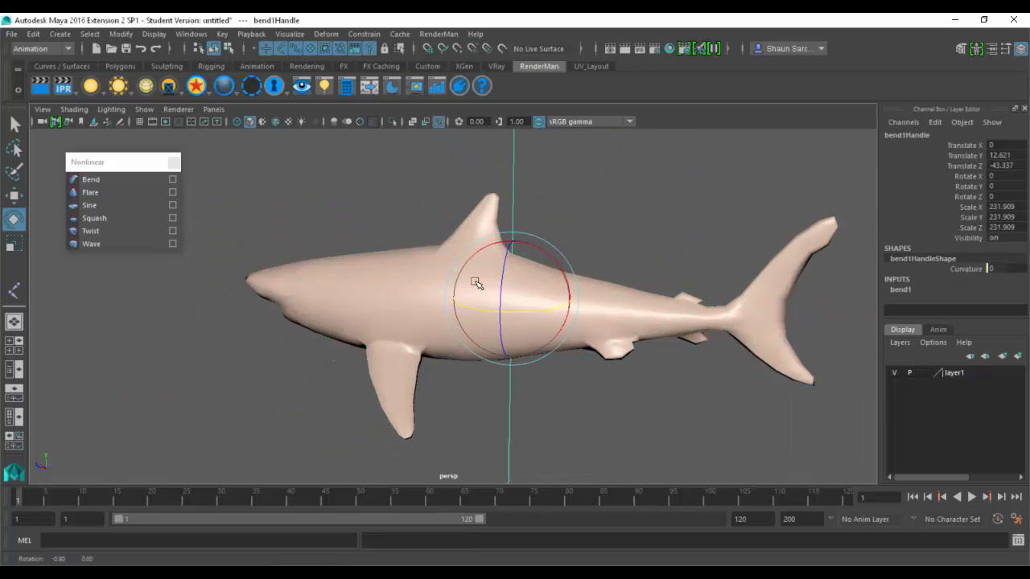
# - Rotate the shark's bend handle 90 degrees on X to lie along the body and vary its Curvature
pyautogui.moveTo(550, 252); pyautogui.dragTo(466, 253)
pyautogui.click(898, 289)
pyautogui.scroll(-1, 959, 281)
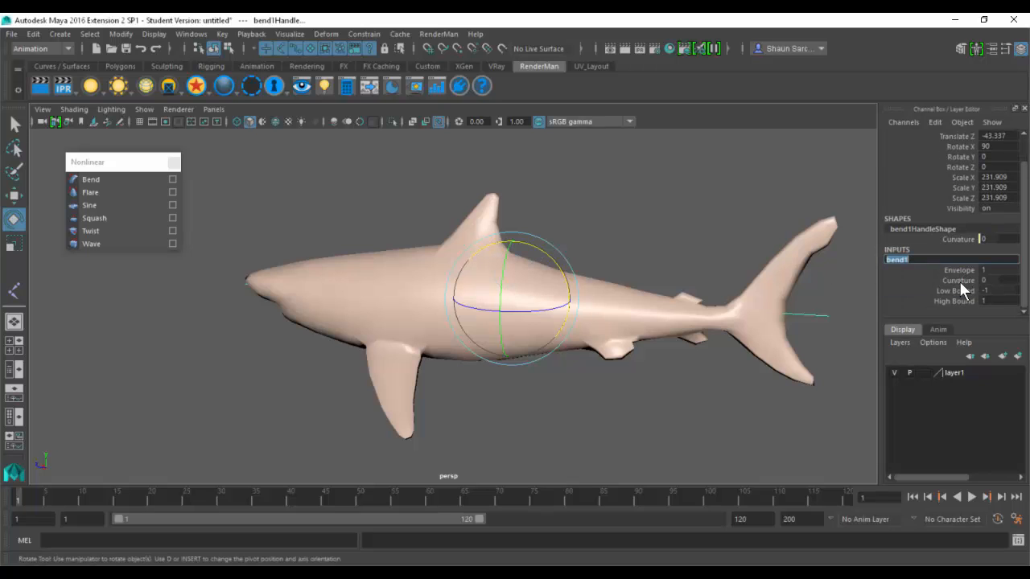
pyautogui.click(957, 280)
pyautogui.moveTo(650, 281); pyautogui.dragTo(644, 314, button='middle')
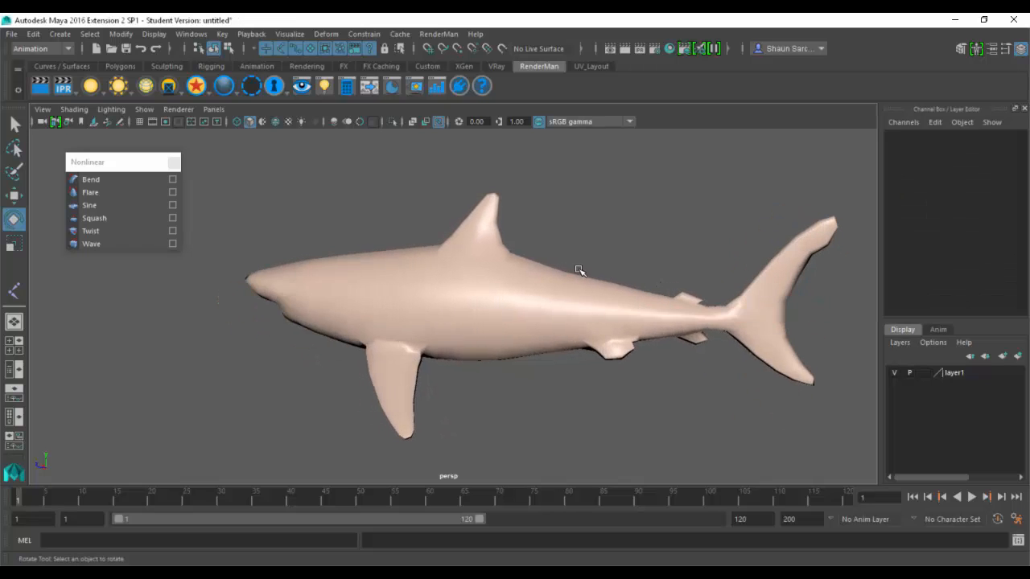
# - Select the vertices of the shark's tail and add a Bend deformer to them
pyautogui.click(576, 316)
pyautogui.press('e')
pyautogui.press('F9')
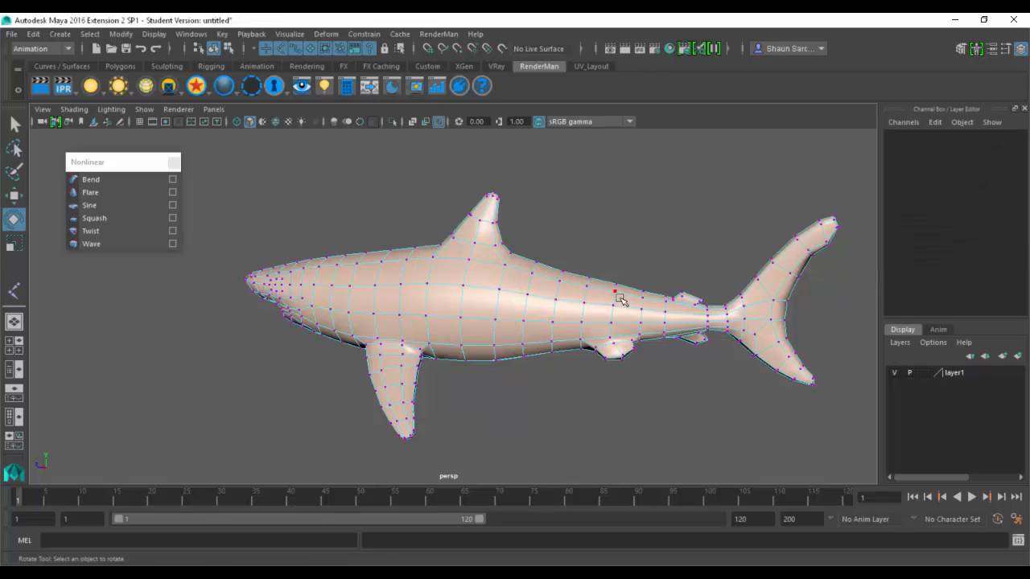
pyautogui.keyDown('alt'); pyautogui.moveTo(619, 300); pyautogui.dragTo(688, 243); pyautogui.keyUp('alt')
pyautogui.moveTo(595, 200); pyautogui.dragTo(815, 476)
pyautogui.keyDown('alt'); pyautogui.moveTo(706, 395); pyautogui.dragTo(708, 271); pyautogui.keyUp('alt')
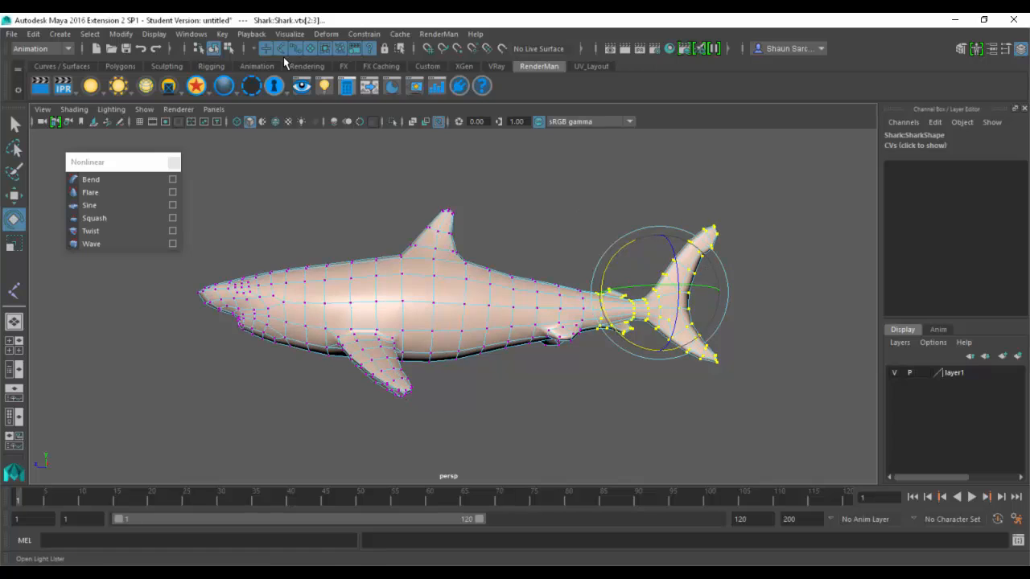
pyautogui.click(121, 180)
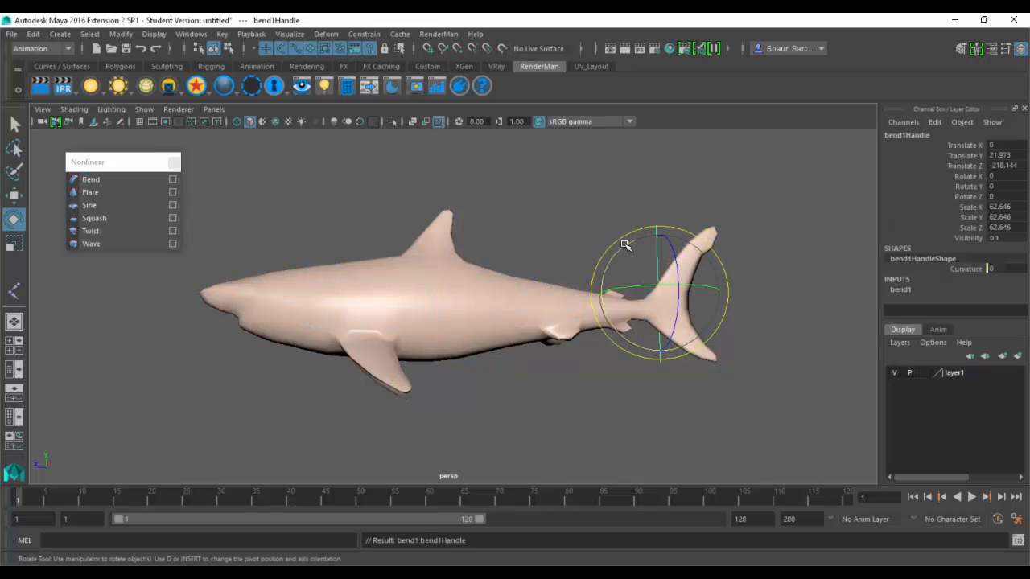
# - Align the bend handle with the shark's tail base, rotated to about -89 degrees on X and scaled uniformly to about 135
pyautogui.moveTo(626, 245); pyautogui.dragTo(786, 292)
pyautogui.press('r')
pyautogui.press('w')
pyautogui.moveTo(615, 250); pyautogui.dragTo(594, 274, button='middle')
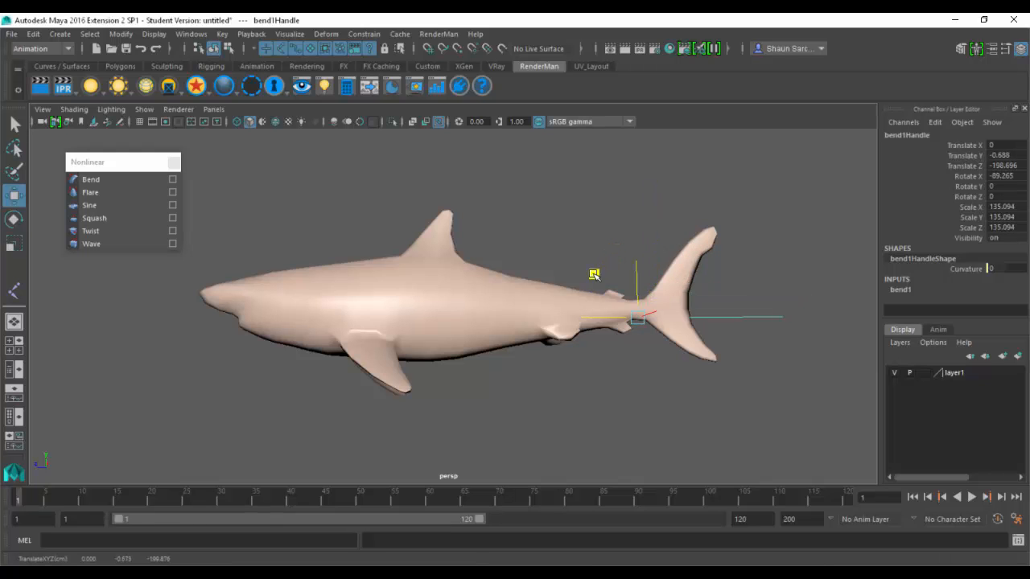
# - Set the tail bend's Curvature to about 11.5 and its Low Bound to 0
pyautogui.click(900, 289)
pyautogui.click(950, 281)
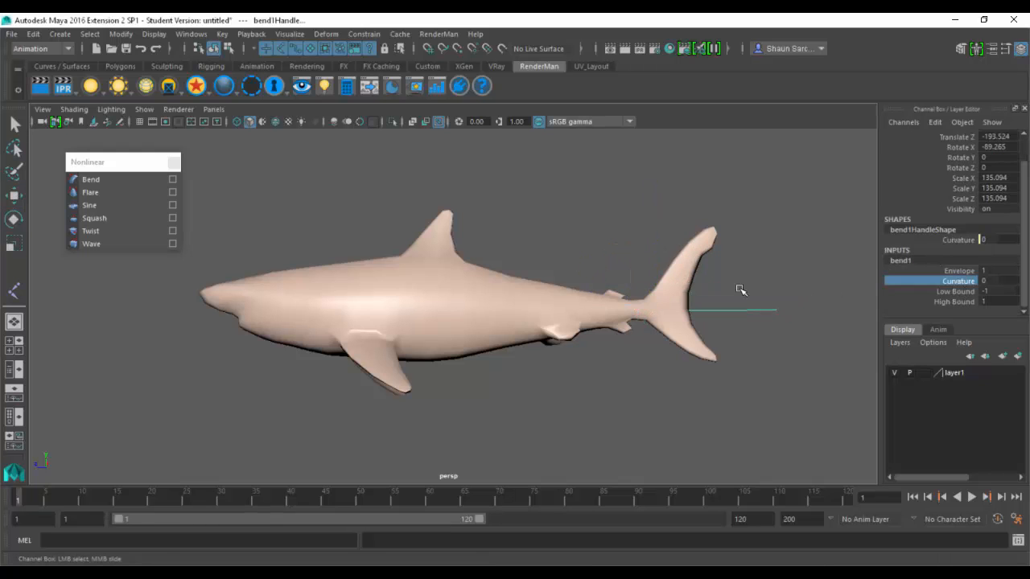
pyautogui.moveTo(740, 290)
pyautogui.mouseDown(button='middle')
pyautogui.moveTo(796, 295)
pyautogui.moveTo(726, 296)
pyautogui.mouseUp(button='middle')
pyautogui.keyDown('alt'); pyautogui.moveTo(726, 296); pyautogui.dragTo(736, 367); pyautogui.keyUp('alt')
pyautogui.moveTo(736, 367); pyautogui.dragTo(762, 367, button='middle')
pyautogui.doubleClick(983, 291)
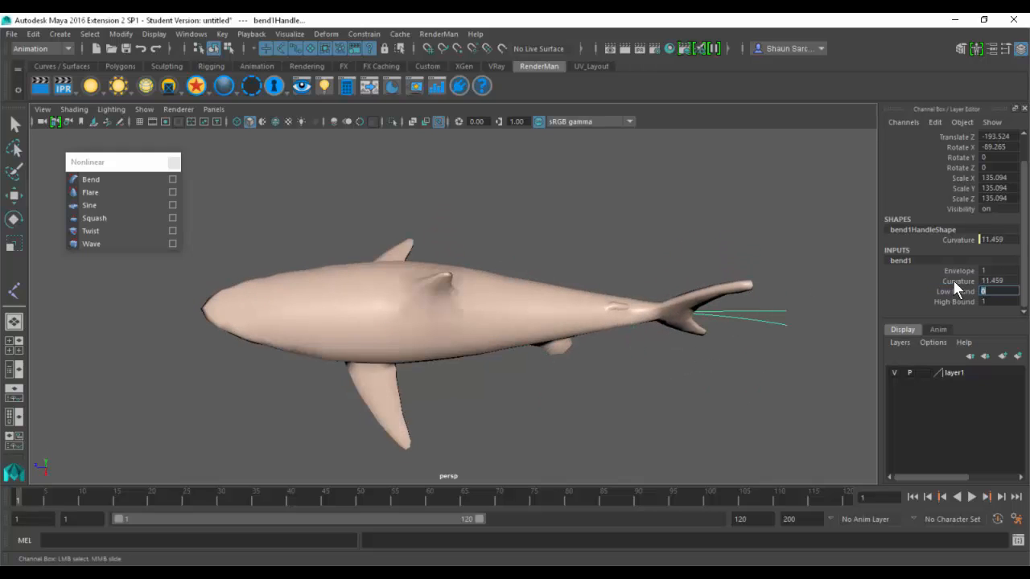
# - Vary the tail bend's Curvature, ending at about -80, and delete the bend handle
pyautogui.click(958, 280)
pyautogui.moveTo(657, 308); pyautogui.dragTo(686, 322, button='middle')
pyautogui.keyDown('alt'); pyautogui.moveTo(729, 345); pyautogui.dragTo(641, 298); pyautogui.keyUp('alt')
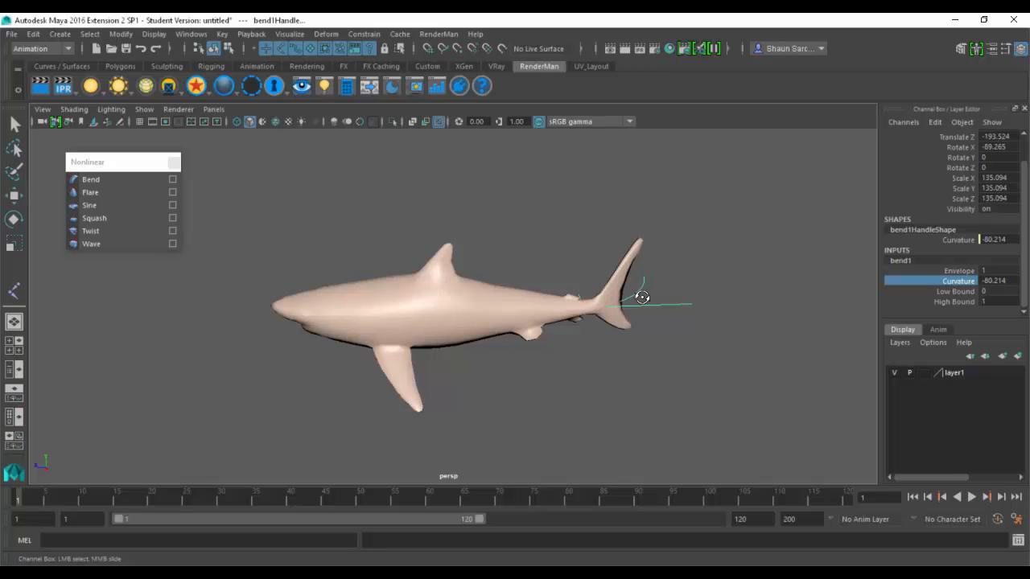
pyautogui.press('Delete')
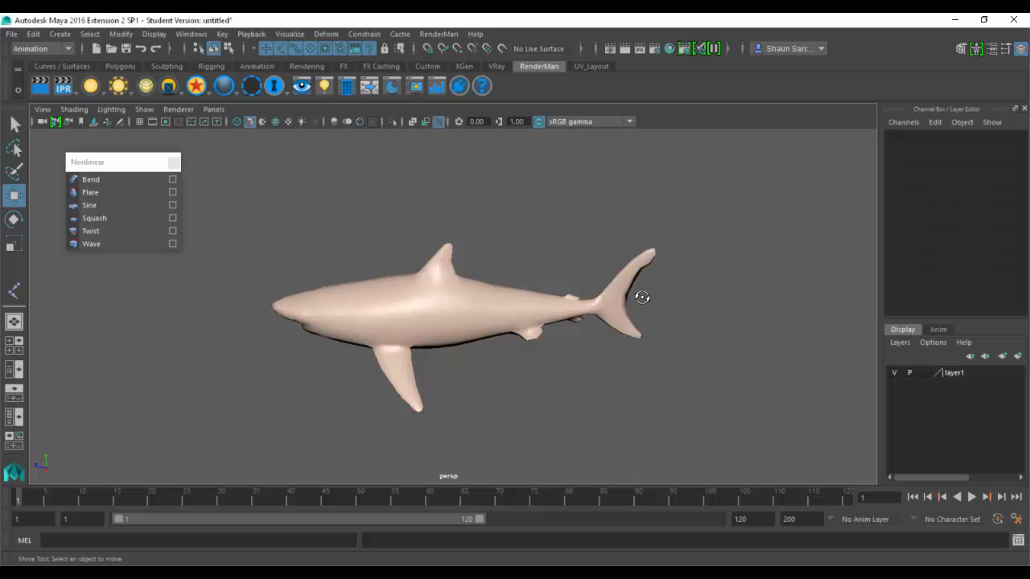
# - Select all vertices of the shark's pectoral fin by growing the selection from the tip, and add a Bend deformer to them
pyautogui.click(448, 325)
pyautogui.keyDown('alt'); pyautogui.moveTo(528, 352); pyautogui.dragTo(481, 403); pyautogui.keyUp('alt')
pyautogui.press('F9')
pyautogui.press('f')
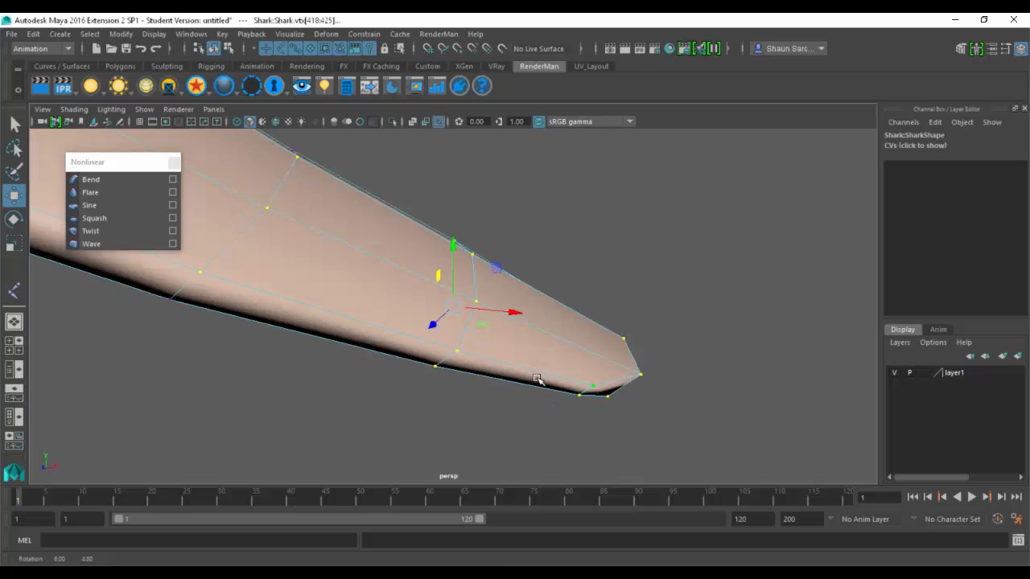
pyautogui.keyDown('alt'); pyautogui.moveTo(488, 310); pyautogui.dragTo(469, 297); pyautogui.keyUp('alt')
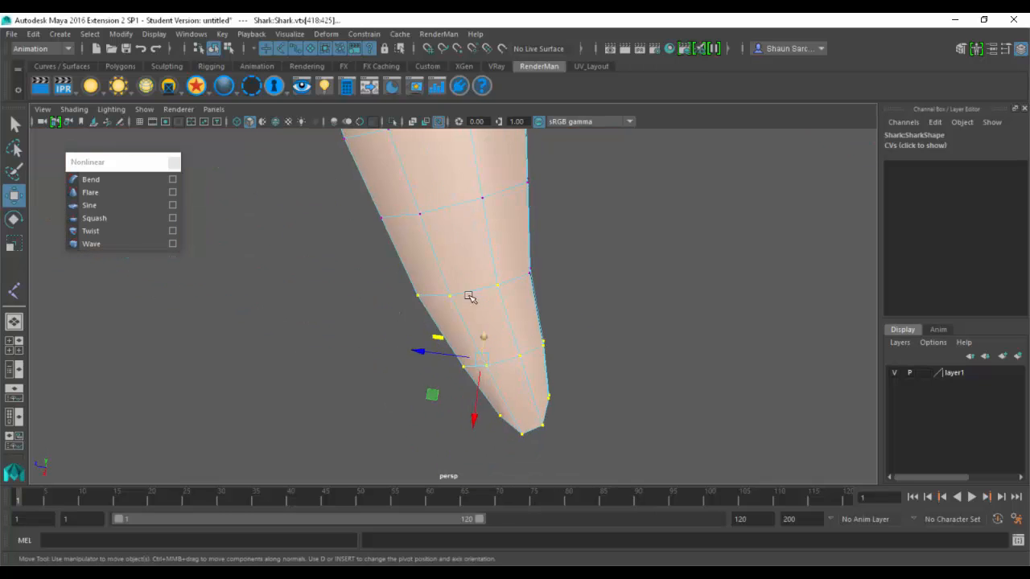
pyautogui.press('4')
pyautogui.press('5')
pyautogui.press('6')
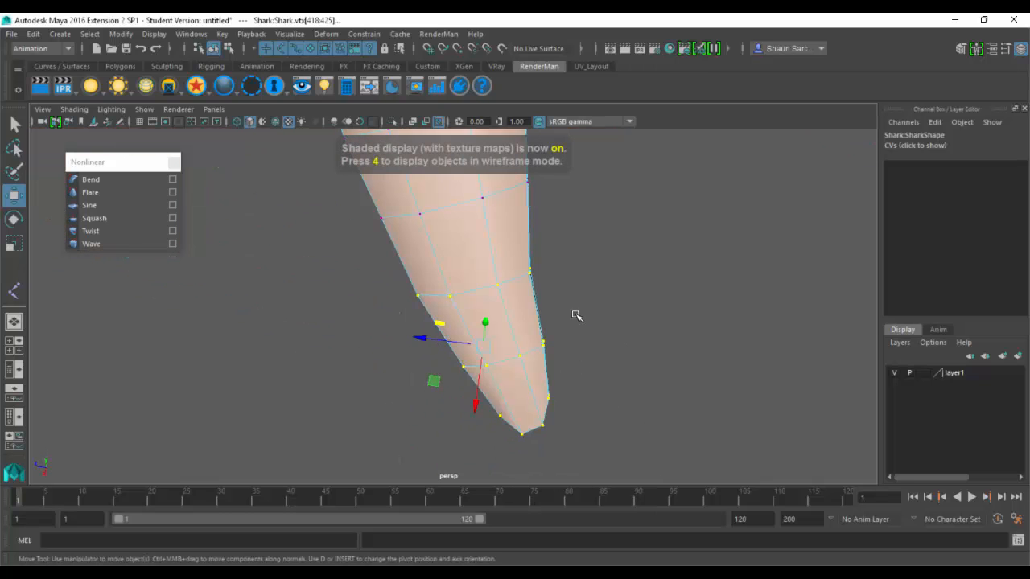
pyautogui.hotkey('shift', '.')
pyautogui.scroll(-5, 591, 269)
pyautogui.hotkey('shift', '.')
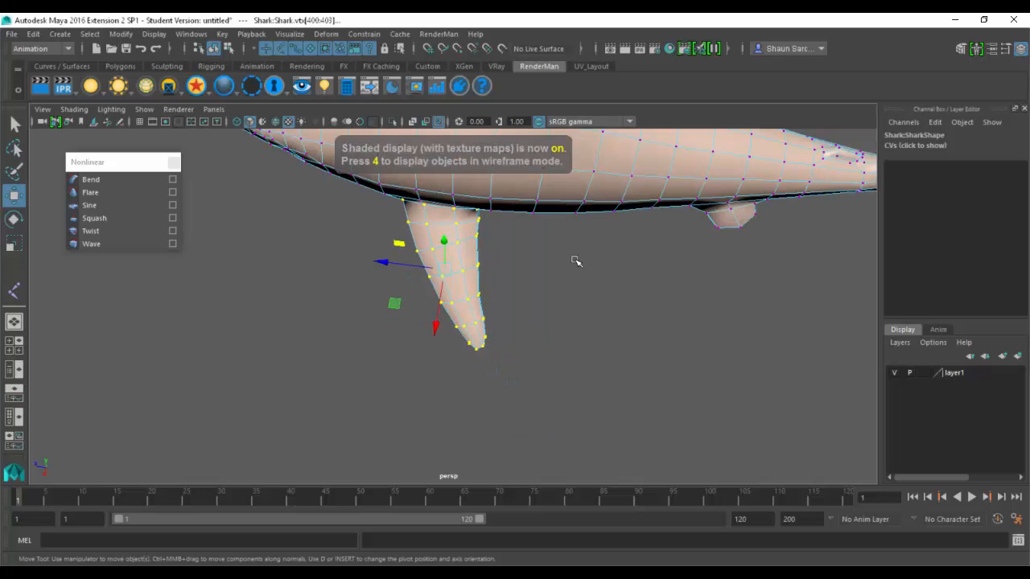
pyautogui.click(129, 180)
# - Align the bend handle with the pectoral fin's base, rotated to about -109 degrees on Z and scaled uniformly to about 191
pyautogui.keyDown('alt'); pyautogui.moveTo(338, 265); pyautogui.dragTo(488, 330); pyautogui.keyUp('alt')
pyautogui.press('e')
pyautogui.hotkey('ctrl', 'z')
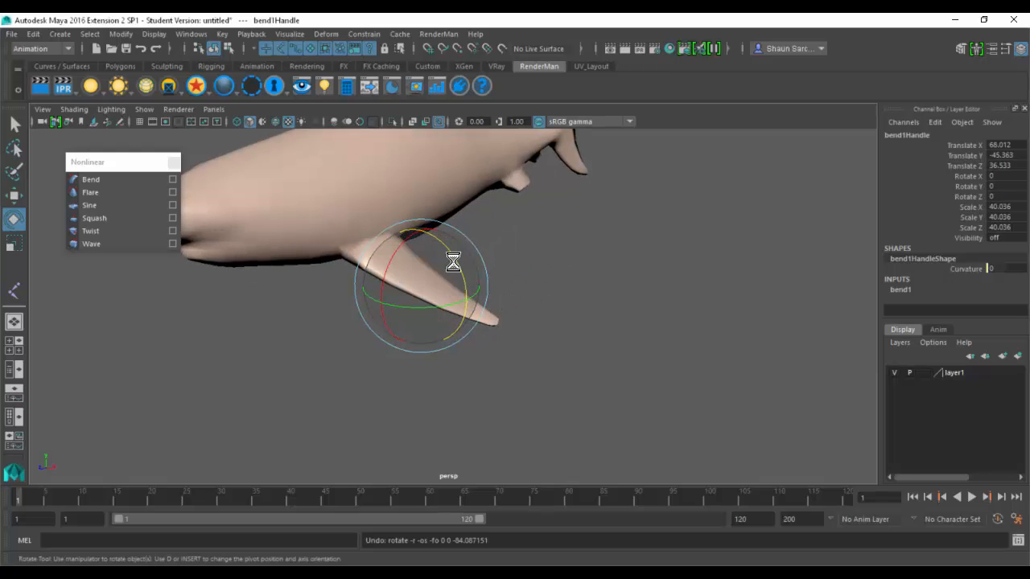
pyautogui.hotkey('ctrl', 'z')
pyautogui.moveTo(446, 249); pyautogui.dragTo(462, 384)
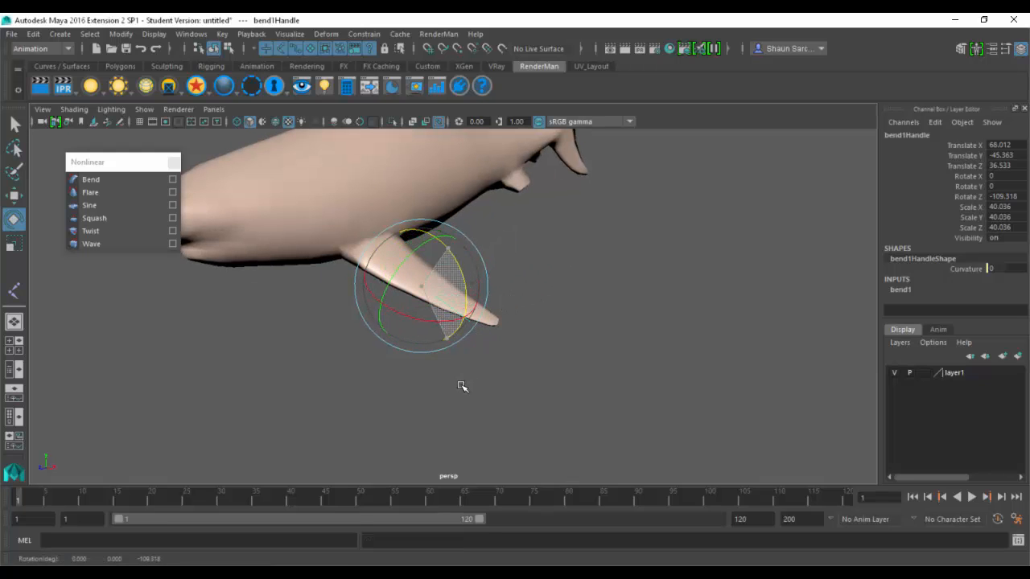
pyautogui.press('r')
pyautogui.moveTo(432, 288); pyautogui.dragTo(873, 357)
pyautogui.press('w')
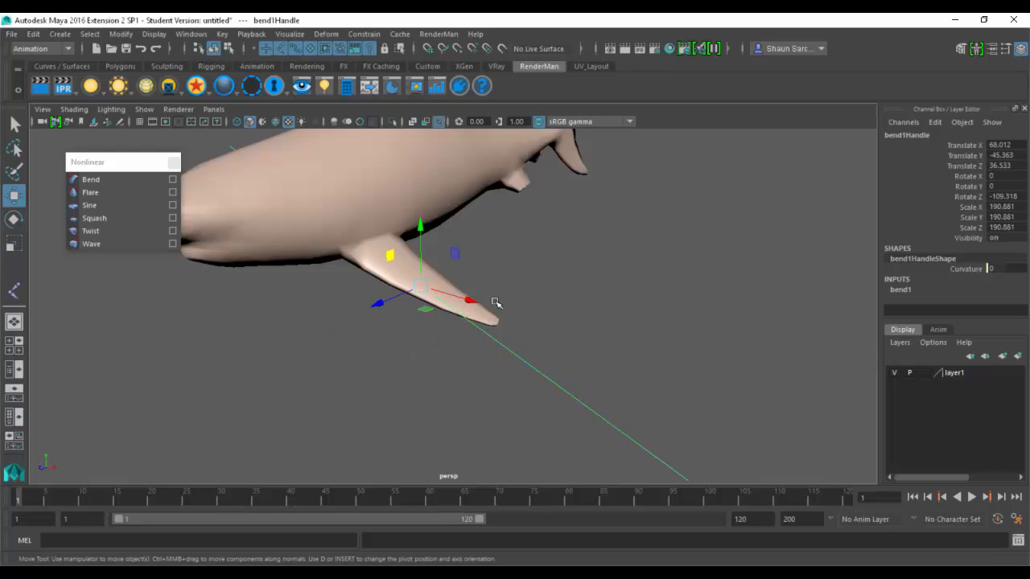
pyautogui.moveTo(405, 277); pyautogui.dragTo(349, 229)
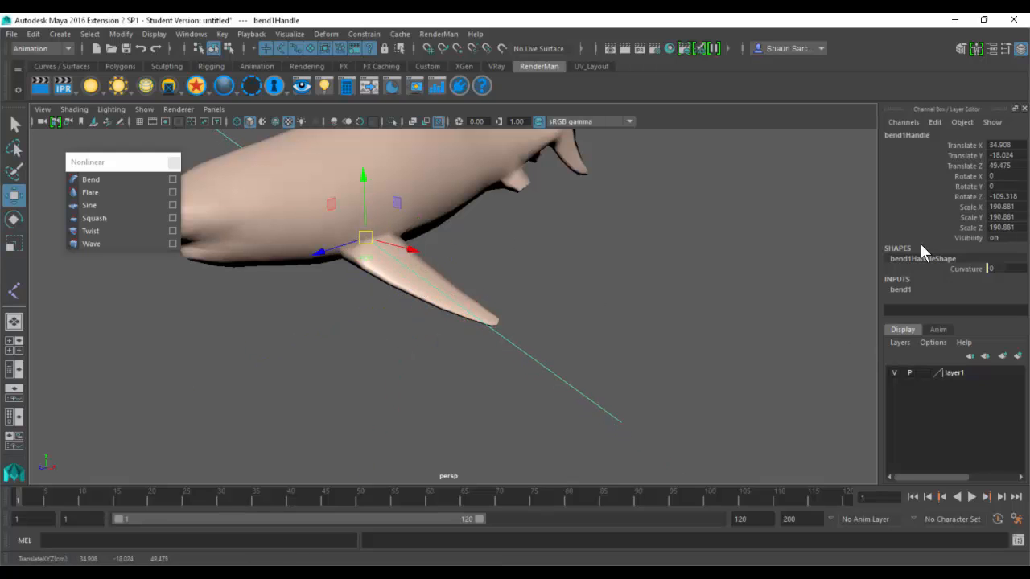
# - Set the fin bend's Low Bound to 0 and its Curvature to 180
pyautogui.click(918, 288)
pyautogui.doubleClick(987, 290)
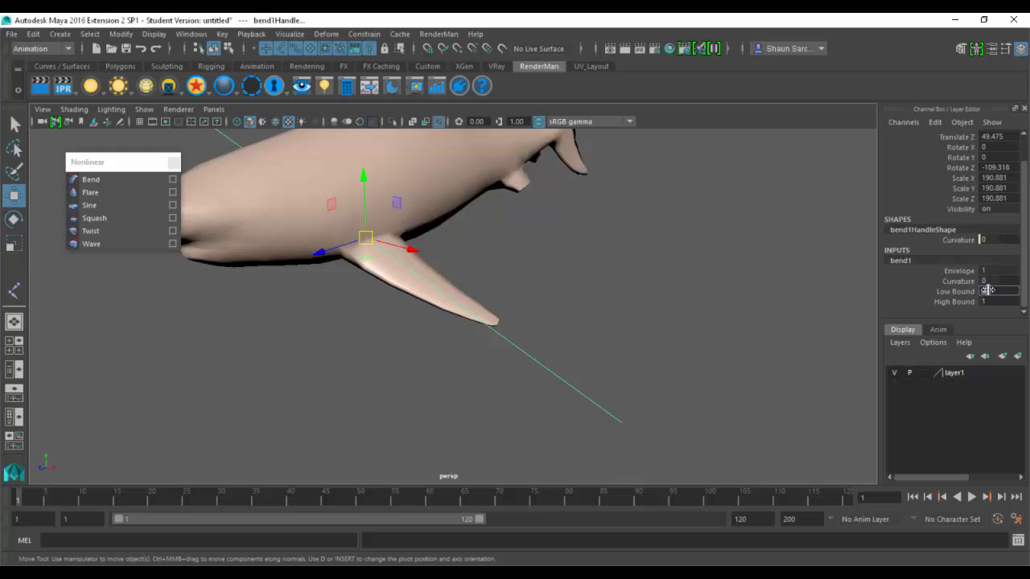
pyautogui.click(935, 281)
pyautogui.moveTo(636, 285); pyautogui.dragTo(597, 285, button='middle')
pyautogui.keyDown('alt'); pyautogui.moveTo(598, 285); pyautogui.dragTo(426, 304); pyautogui.keyUp('alt')
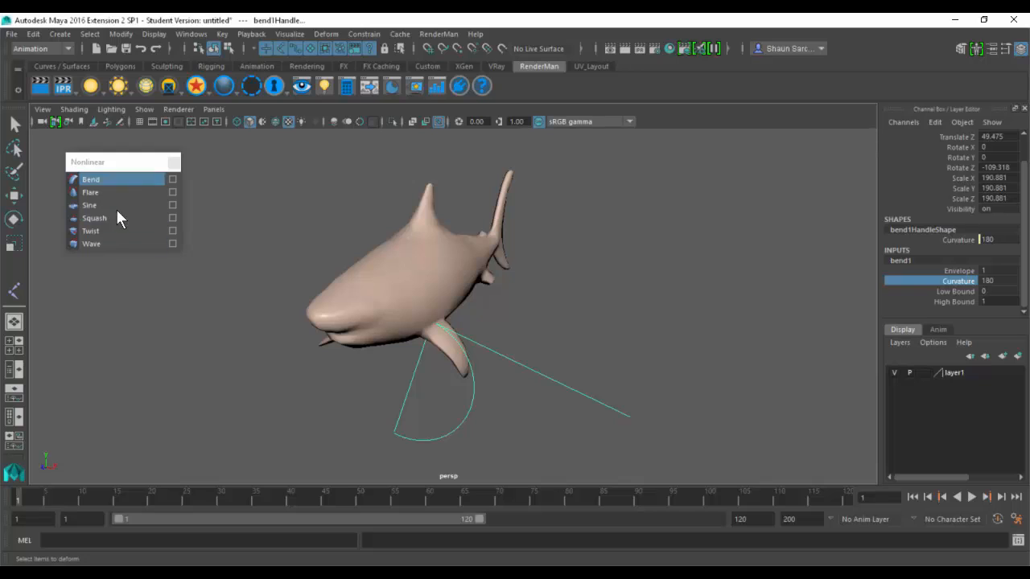
# - Close the floating list of nonlinear deformers and delete the fin's bend handle
pyautogui.click(172, 162)
pyautogui.press('w')
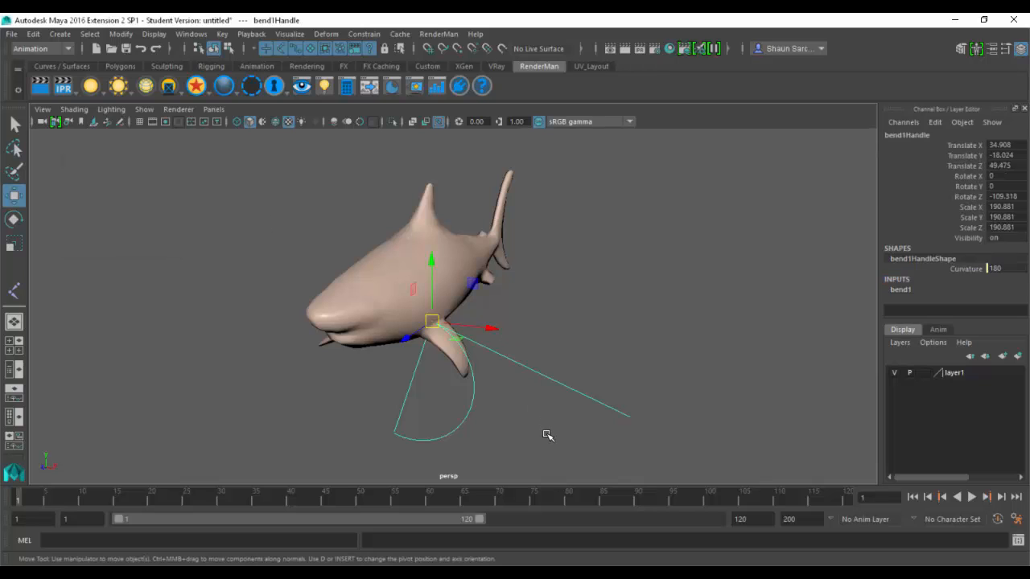
pyautogui.press('Delete')
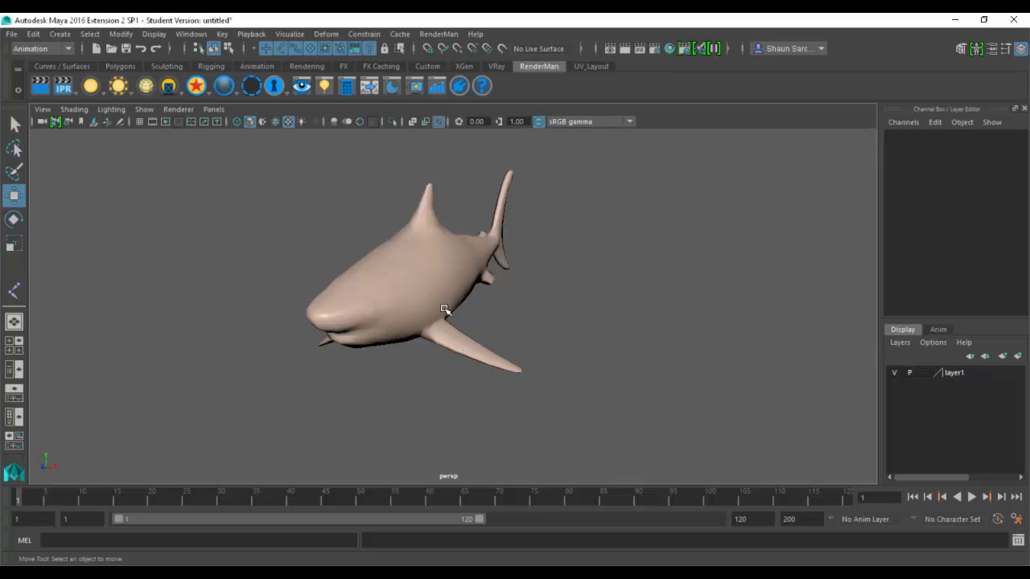
# - Select the shark mesh and switch the command set from Animation to Rigging
pyautogui.keyDown('alt'); pyautogui.moveTo(459, 290); pyautogui.dragTo(437, 290); pyautogui.keyUp('alt')
pyautogui.keyDown('alt'); pyautogui.moveTo(437, 290); pyautogui.dragTo(751, 328, button='right'); pyautogui.keyUp('alt')
pyautogui.keyDown('alt'); pyautogui.moveTo(527, 322); pyautogui.dragTo(682, 323, button='middle'); pyautogui.keyUp('alt')
pyautogui.click(406, 290)
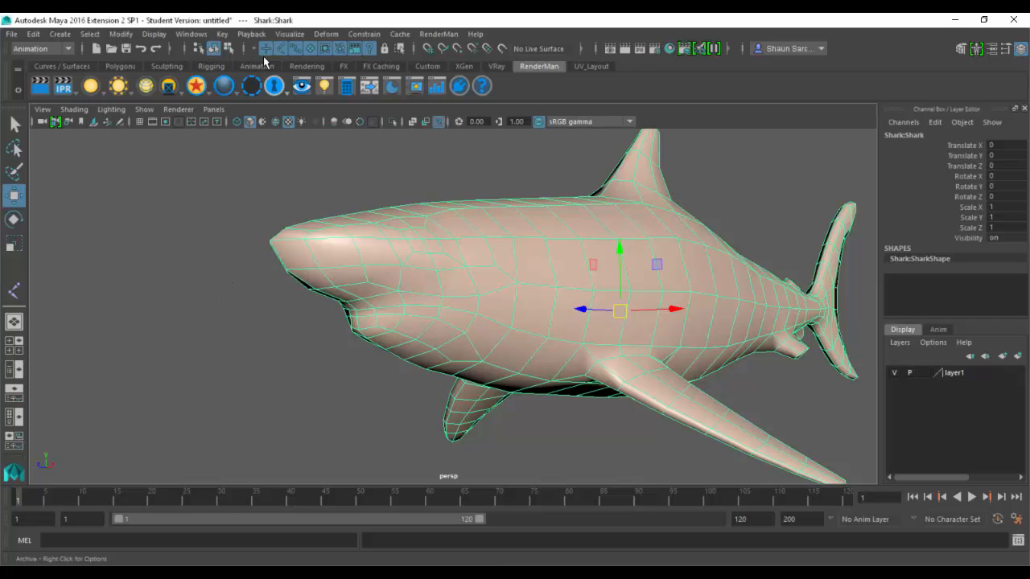
pyautogui.click(187, 36)
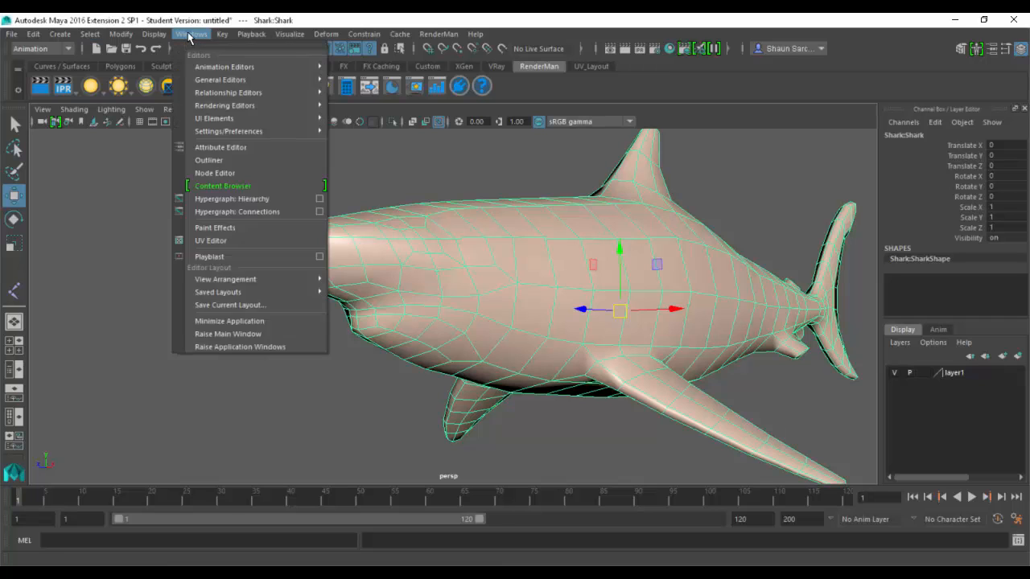
pyautogui.click(188, 36)
pyautogui.click(42, 48)
pyautogui.click(65, 75)
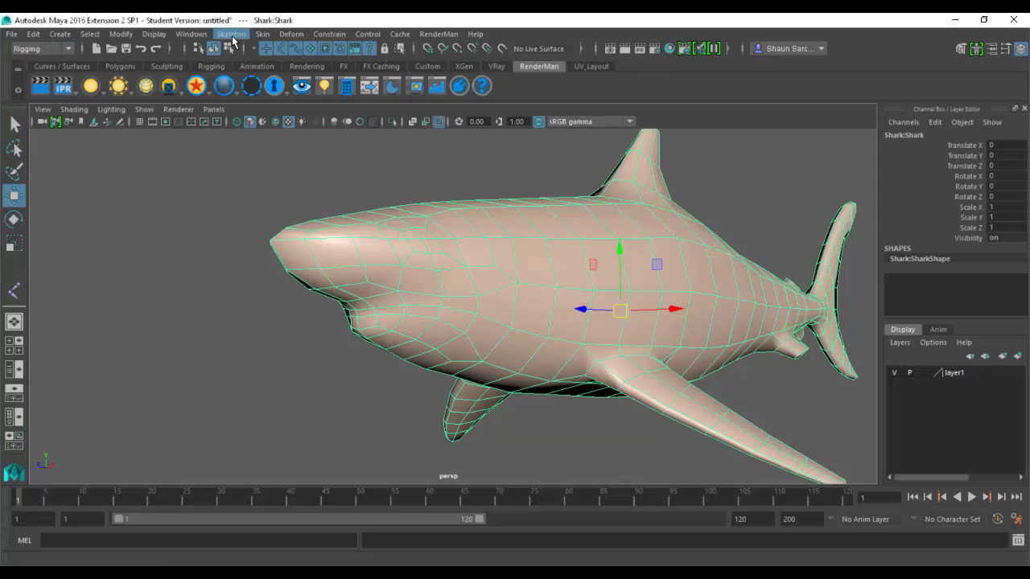
# - Detach the full Deform command list as a floating window beside the shark
pyautogui.click(231, 33)
pyautogui.moveTo(291, 33)
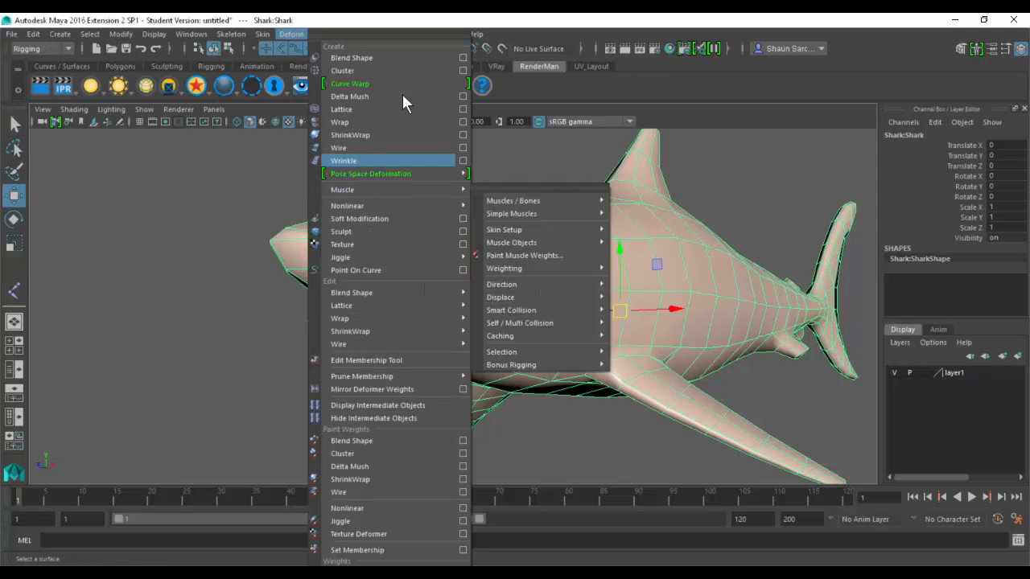
pyautogui.click(367, 33)
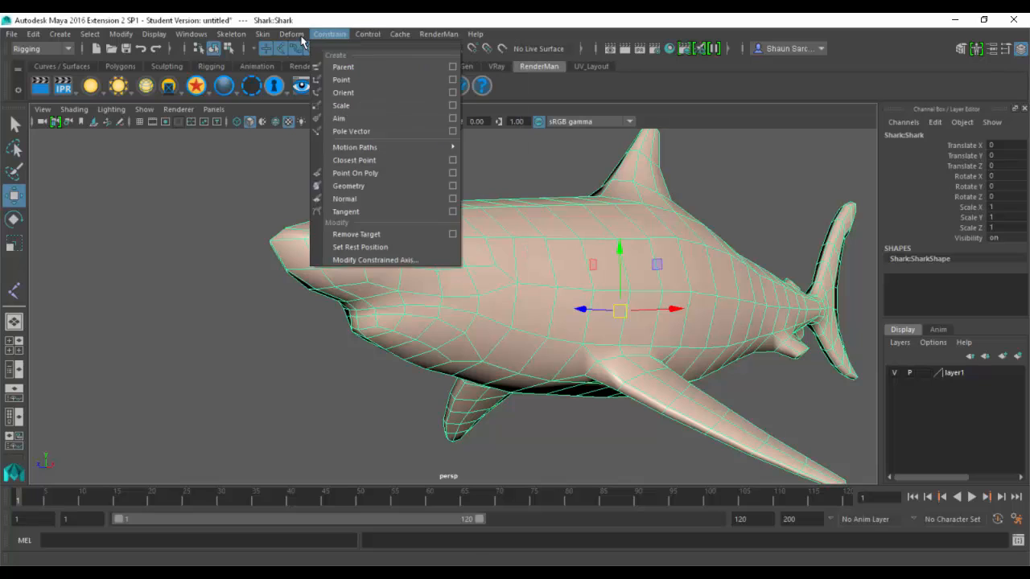
pyautogui.moveTo(296, 36)
pyautogui.click(343, 43)
pyautogui.moveTo(363, 26); pyautogui.dragTo(93, 29)
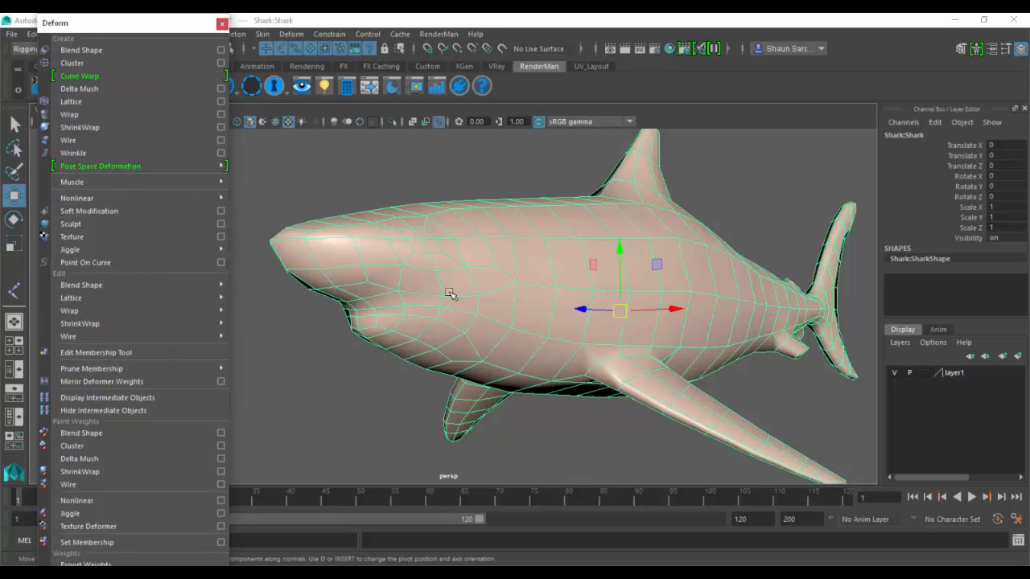
# - Add a Lattice deformer around the whole shark mesh
pyautogui.keyDown('alt'); pyautogui.moveTo(398, 244); pyautogui.dragTo(402, 265); pyautogui.keyUp('alt')
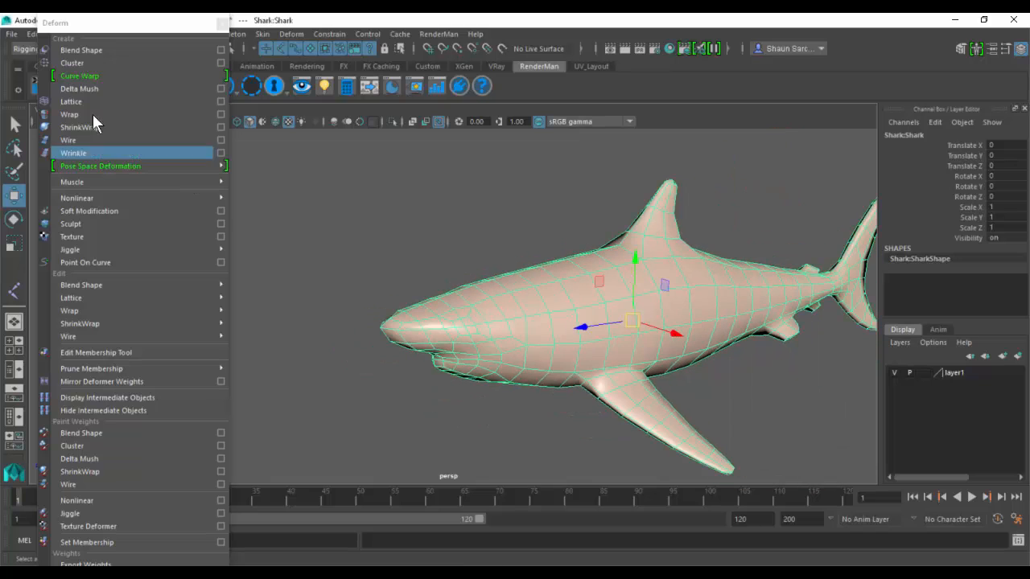
pyautogui.keyDown('alt'); pyautogui.moveTo(582, 274); pyautogui.dragTo(383, 247); pyautogui.keyUp('alt')
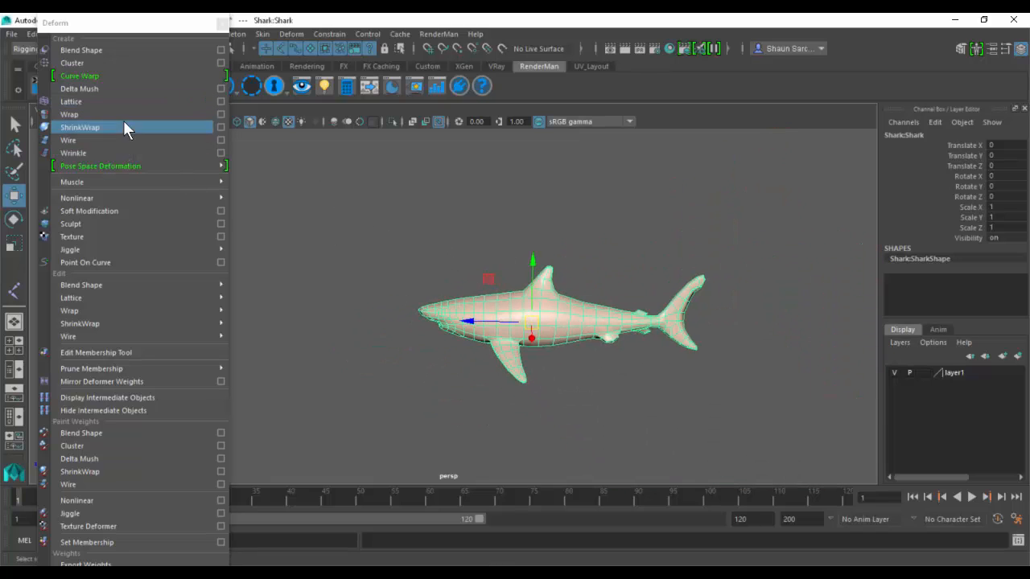
pyautogui.click(109, 102)
pyautogui.keyDown('alt'); pyautogui.moveTo(553, 289); pyautogui.dragTo(595, 284); pyautogui.keyUp('alt')
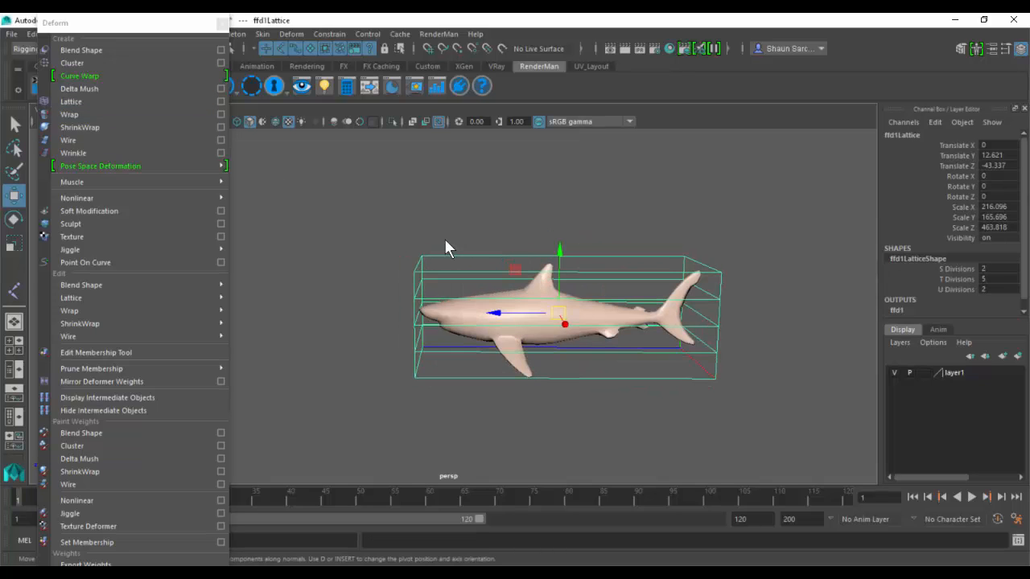
# - Try scaling the lattice points in front of the shark's nose uniformly to about 0.65, and undo the scaling
pyautogui.moveTo(444, 238); pyautogui.dragTo(442, 206, button='right')
pyautogui.moveTo(441, 269); pyautogui.dragTo(454, 427)
pyautogui.press('r')
pyautogui.moveTo(420, 313)
pyautogui.mouseDown()
pyautogui.moveTo(584, 348)
pyautogui.moveTo(362, 329)
pyautogui.moveTo(687, 295)
pyautogui.moveTo(473, 330)
pyautogui.moveTo(417, 326)
pyautogui.mouseUp()
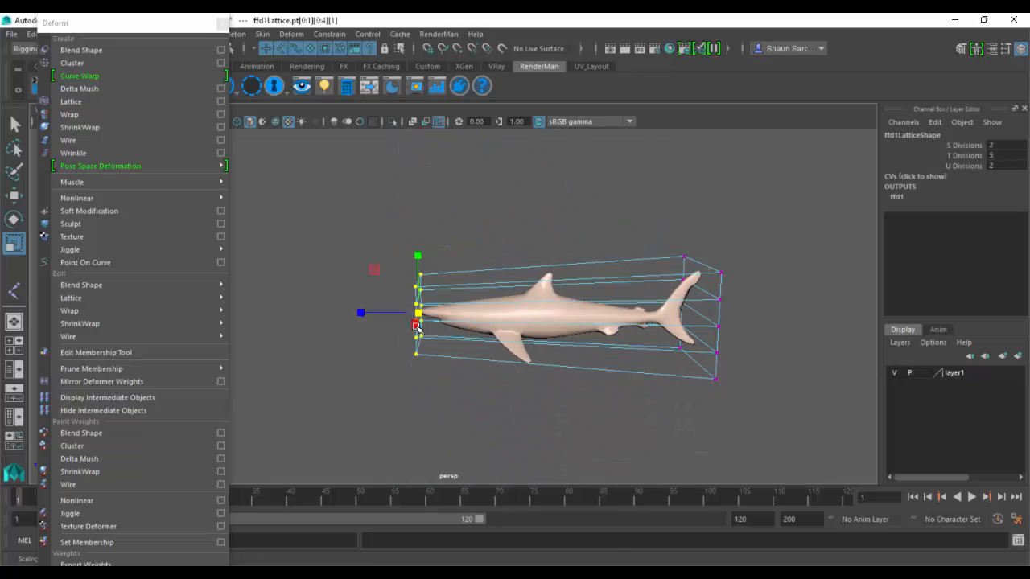
pyautogui.hotkey('ctrl', 'z')
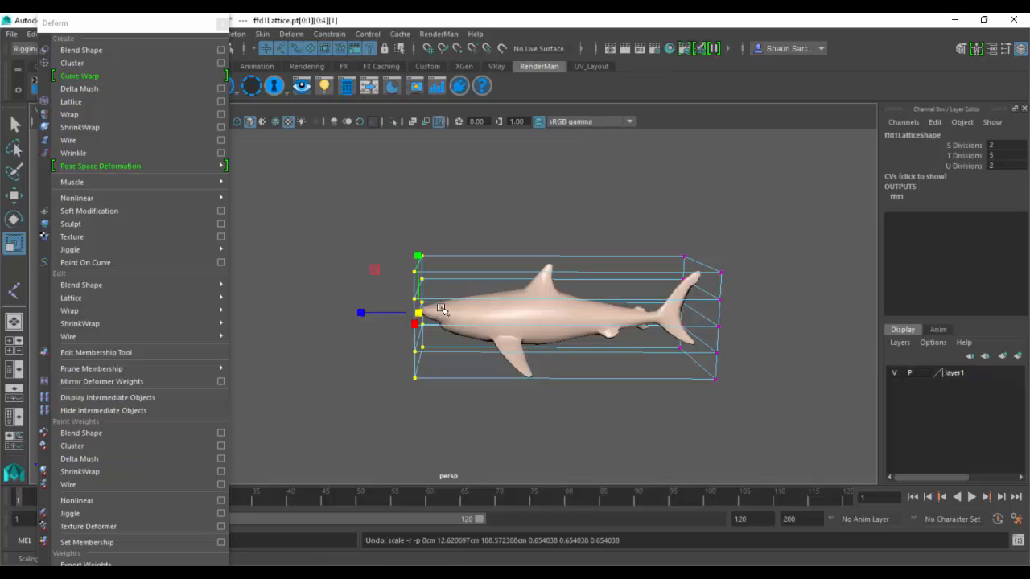
# - Try a different number of S Divisions on the lattice and set the value to 2
pyautogui.doubleClick(996, 144)
pyautogui.write('10')
pyautogui.press('Return')
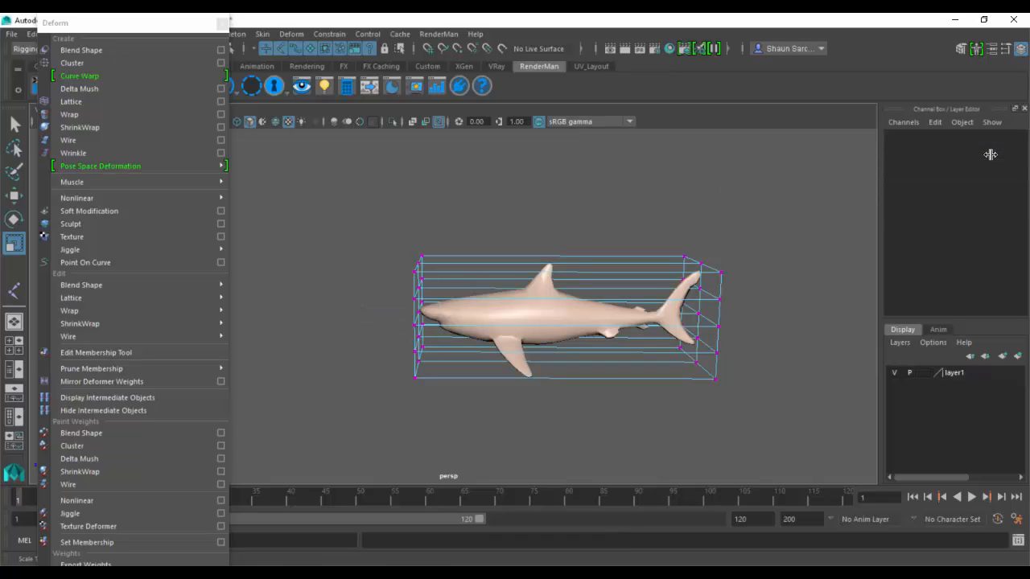
pyautogui.moveTo(630, 270); pyautogui.dragTo(674, 230, button='right')
pyautogui.doubleClick(996, 268)
pyautogui.write('2')
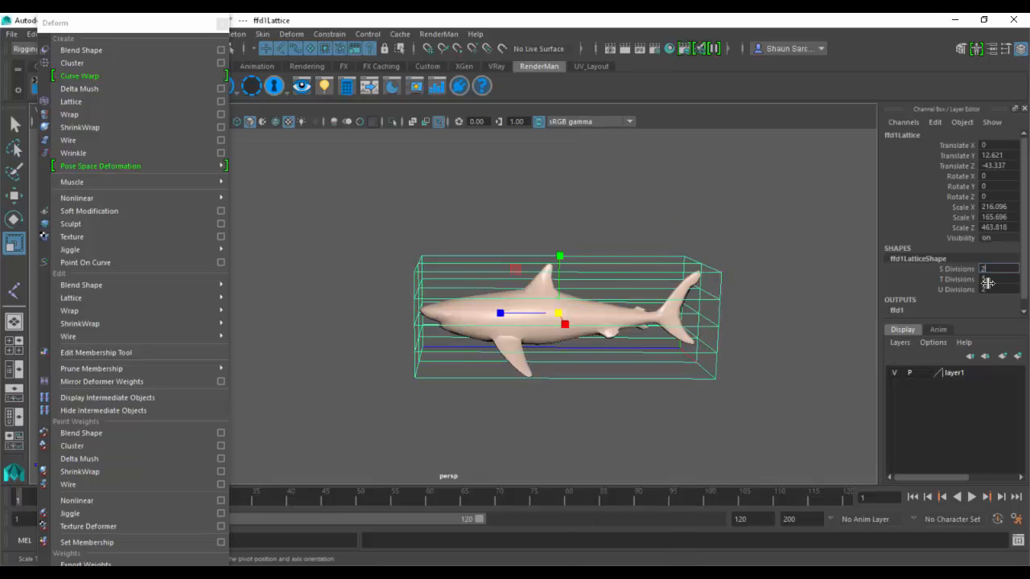
# - Set the lattice's U, T and S Divisions to 3 each
pyautogui.doubleClick(992, 288)
pyautogui.write('3')
pyautogui.doubleClick(995, 278)
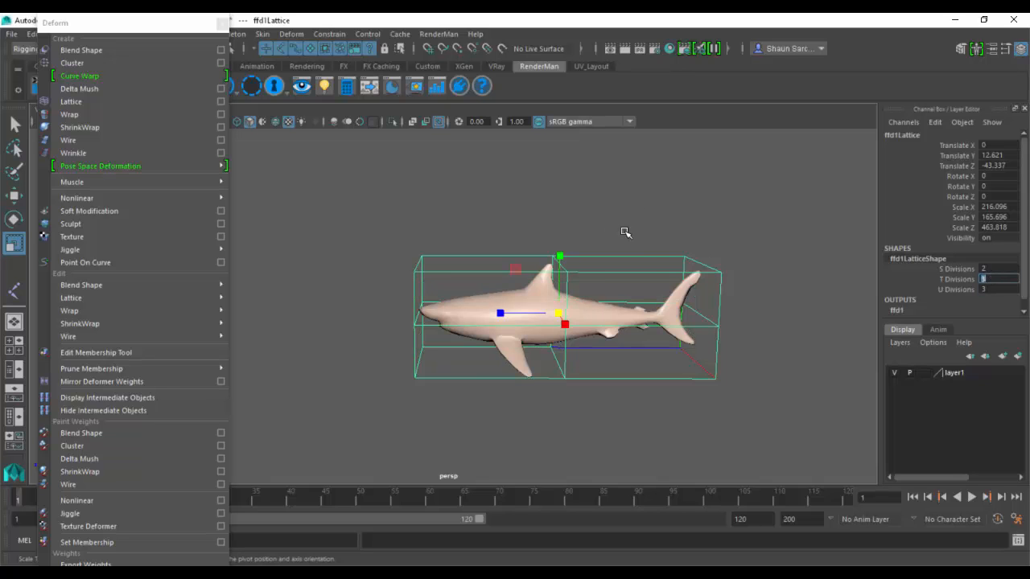
pyautogui.keyDown('alt'); pyautogui.moveTo(625, 230); pyautogui.dragTo(764, 241); pyautogui.keyUp('alt')
pyautogui.doubleClick(994, 268)
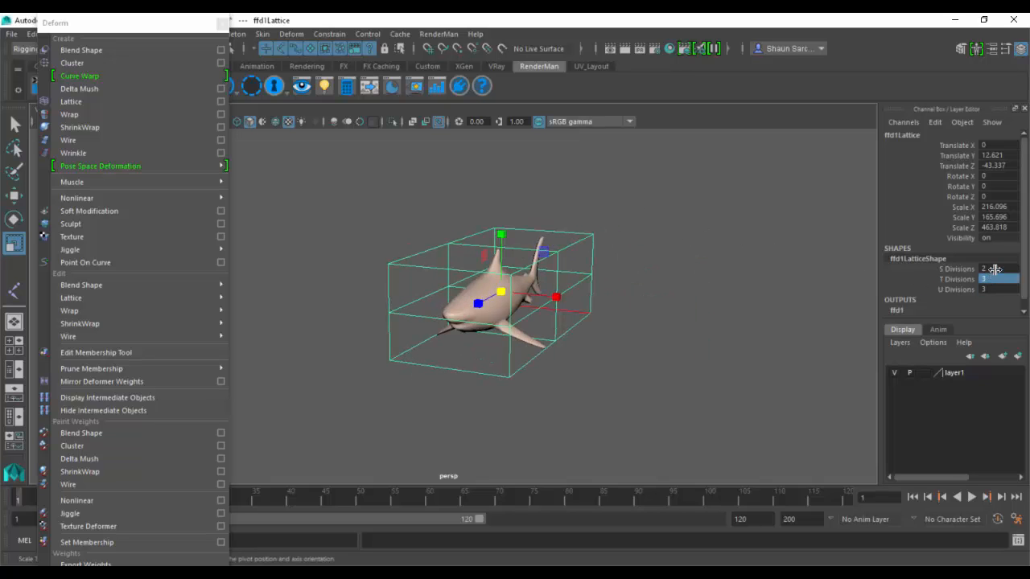
pyautogui.write('3')
pyautogui.press('Return')
pyautogui.keyDown('alt'); pyautogui.moveTo(615, 300); pyautogui.dragTo(643, 252); pyautogui.keyUp('alt')
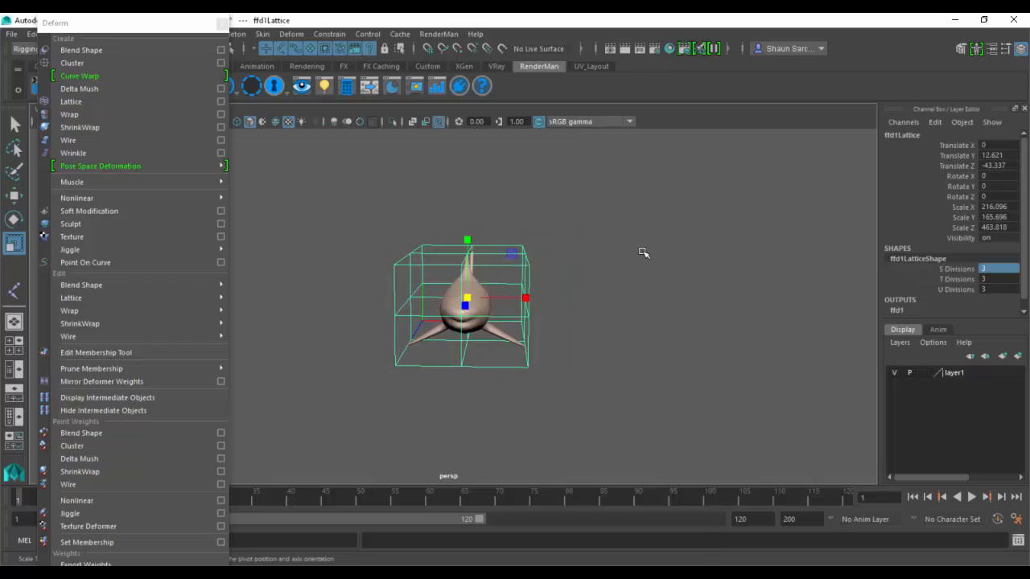
# - Switch to the lattice's points and select the cross-section around the middle of the shark's body
pyautogui.moveTo(636, 229)
pyautogui.mouseDown(button='right')
pyautogui.moveTo(626, 226)
pyautogui.moveTo(648, 215)
pyautogui.mouseUp(button='right')
pyautogui.keyDown('alt'); pyautogui.moveTo(650, 223); pyautogui.dragTo(610, 457); pyautogui.keyUp('alt')
pyautogui.moveTo(609, 335); pyautogui.dragTo(599, 376, button='middle')
pyautogui.keyDown('alt'); pyautogui.moveTo(598, 376); pyautogui.dragTo(555, 326); pyautogui.keyUp('alt')
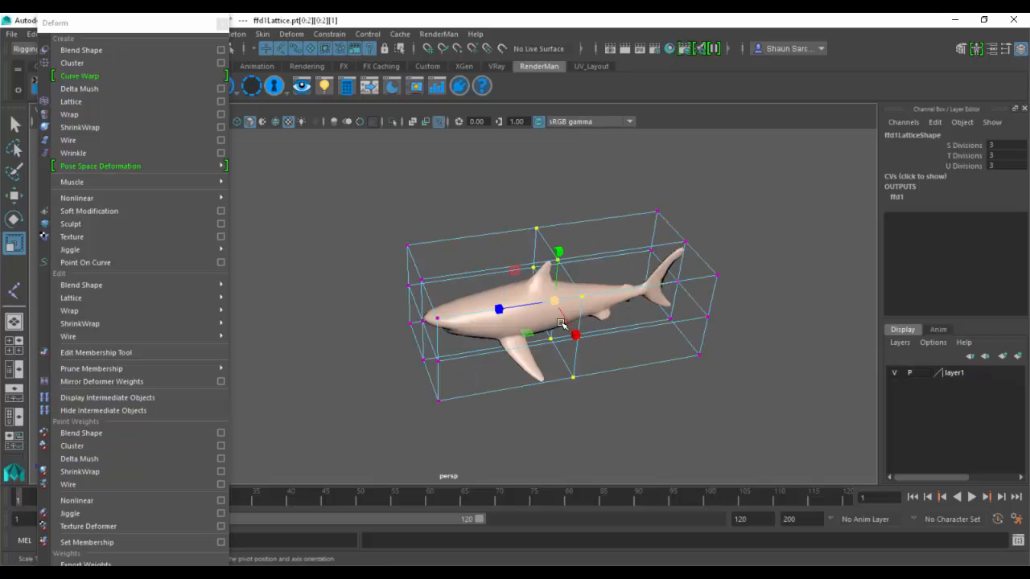
# - Return to object selection, delete the lattice and select the shark mesh
pyautogui.press('F8')
pyautogui.press('F8')
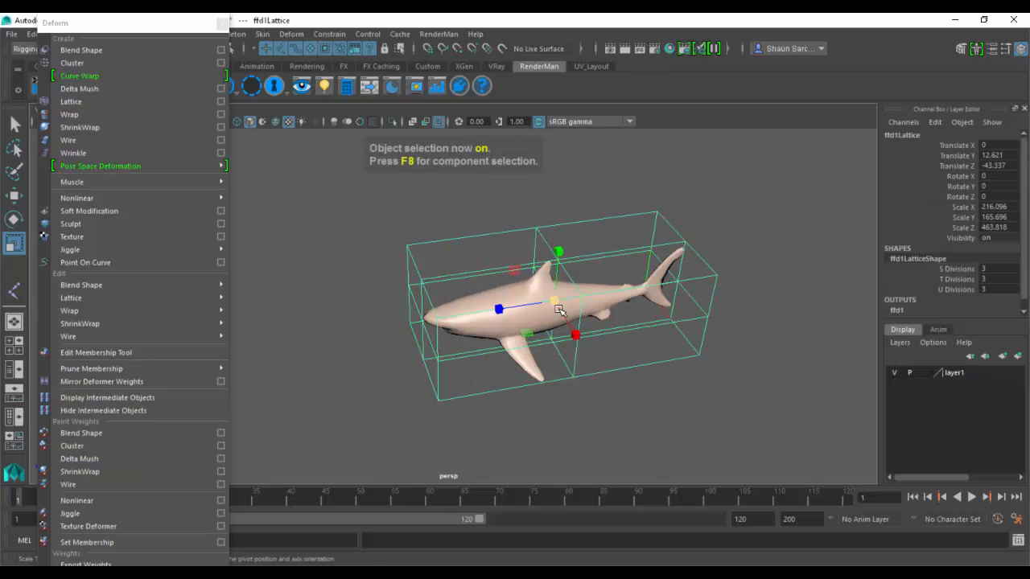
pyautogui.press('Delete')
pyautogui.click(481, 298)
pyautogui.moveTo(210, 181)
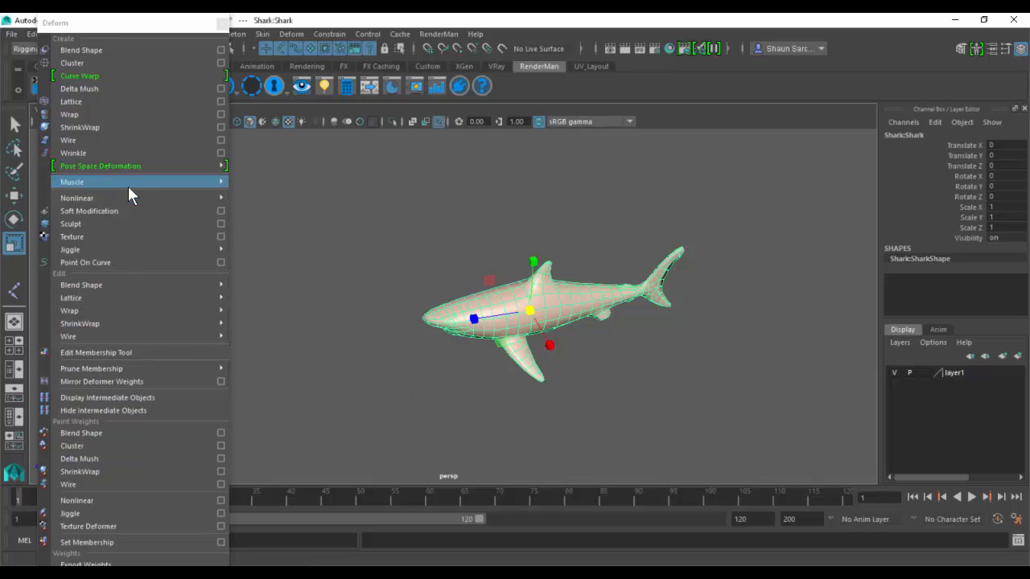
pyautogui.moveTo(129, 187)
pyautogui.moveTo(306, 358)
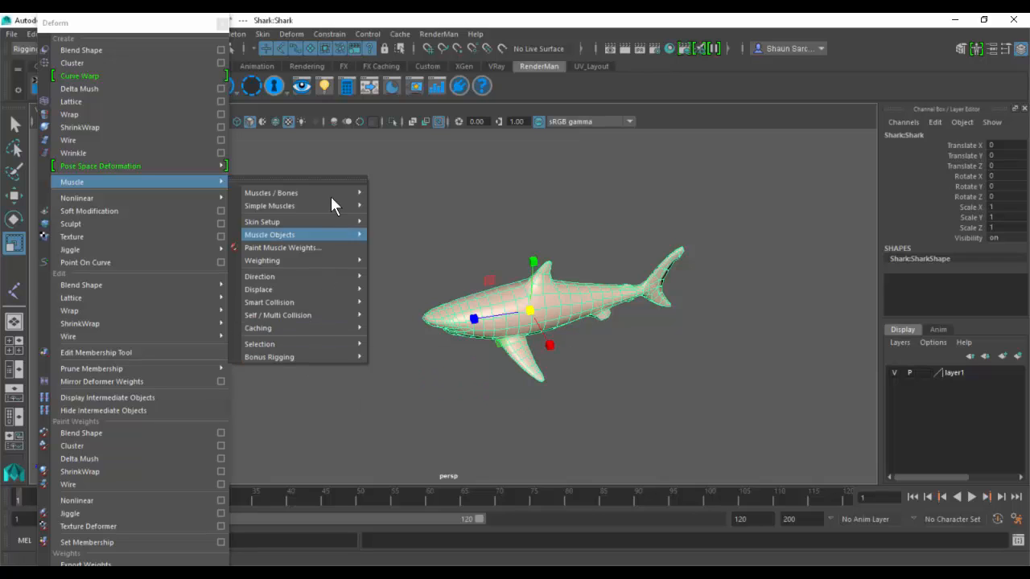
pyautogui.moveTo(329, 196)
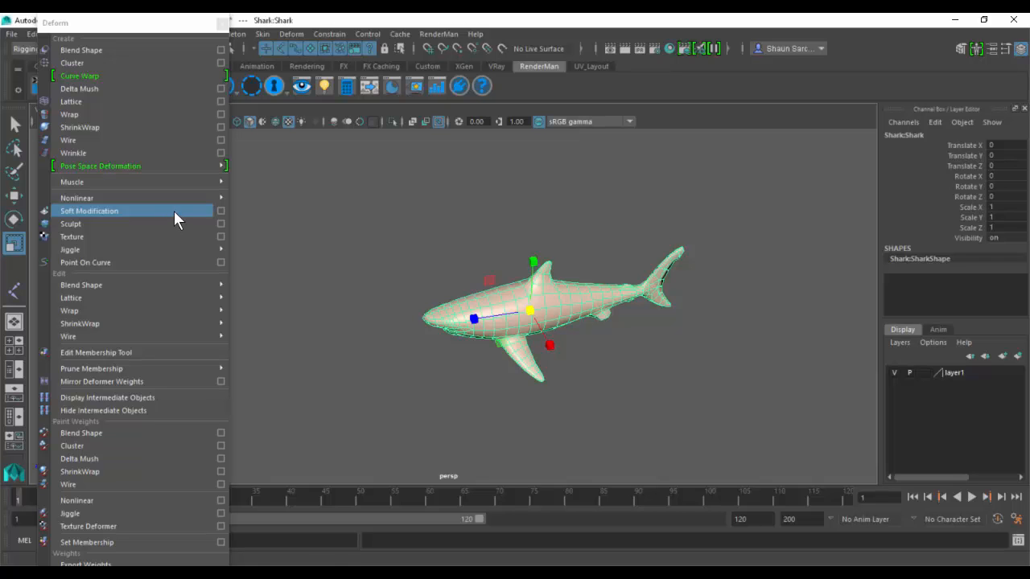
# - Select the dorsal fin's upper vertices on the shark and apply a Soft Modification deformer to them
pyautogui.click(174, 211)
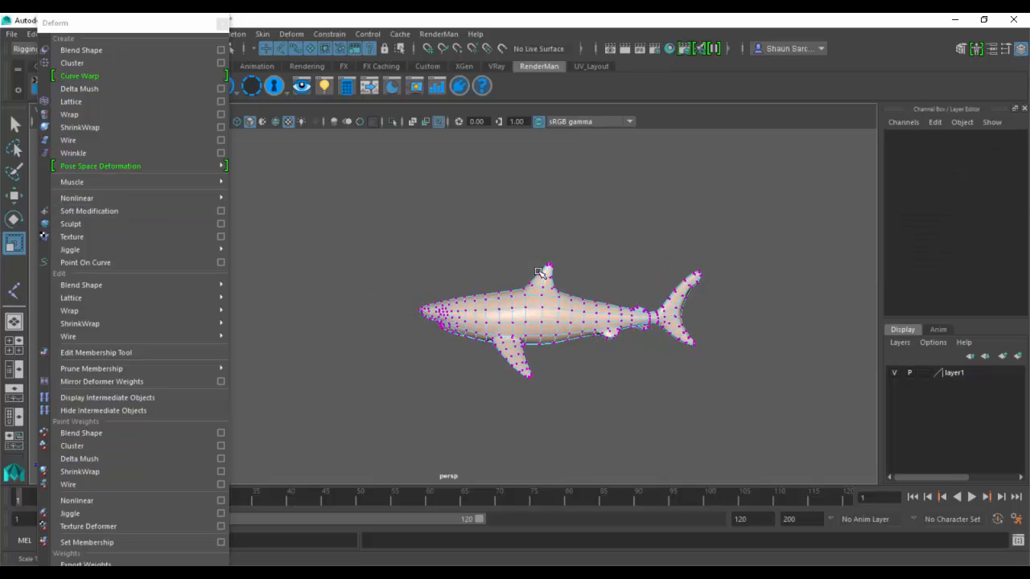
pyautogui.moveTo(530, 246); pyautogui.dragTo(573, 288)
pyautogui.press('f')
pyautogui.scroll(-6, 391, 322)
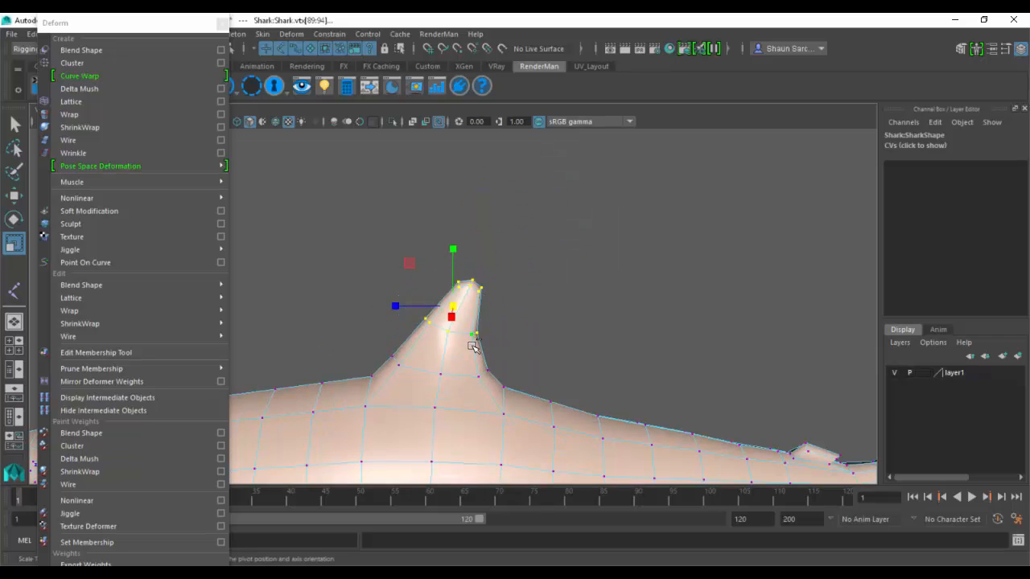
pyautogui.click(473, 346)
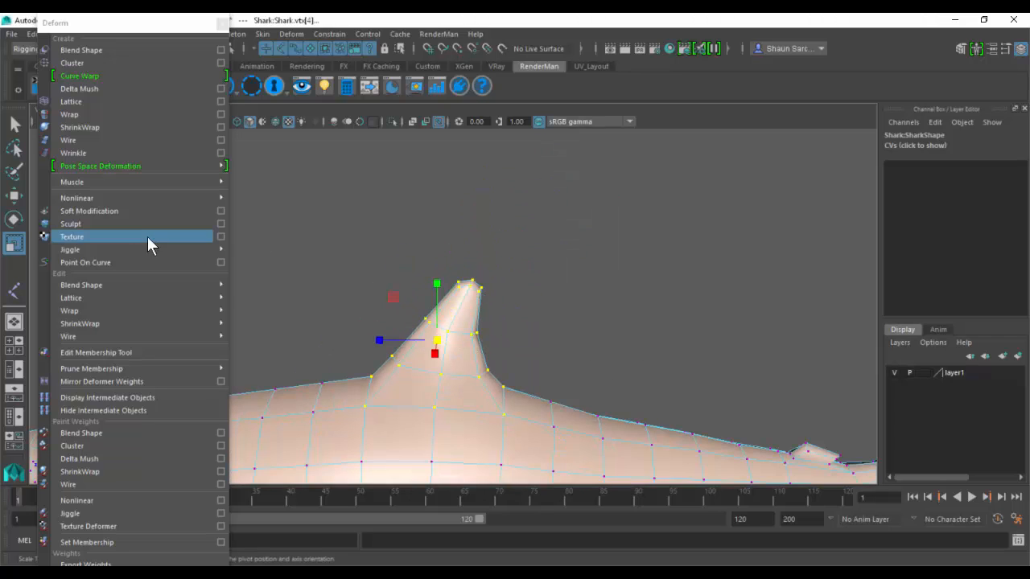
pyautogui.click(139, 210)
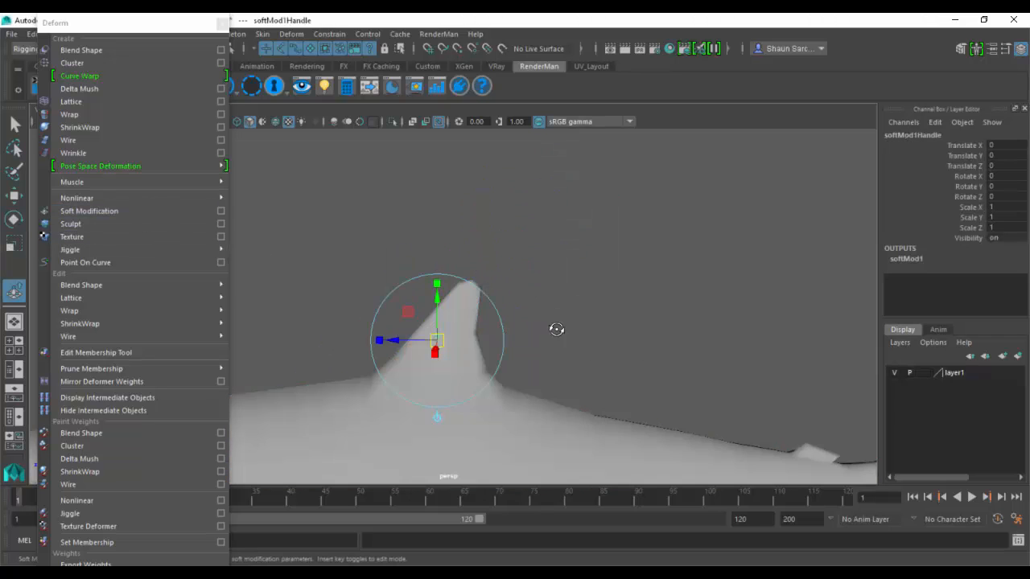
# - Try pulling the dorsal fin upward with the soft modification handle and undo the move
pyautogui.keyDown('alt'); pyautogui.moveTo(555, 329); pyautogui.dragTo(517, 340); pyautogui.keyUp('alt')
pyautogui.press('w')
pyautogui.click(515, 347)
pyautogui.click(468, 337)
pyautogui.click(468, 337)
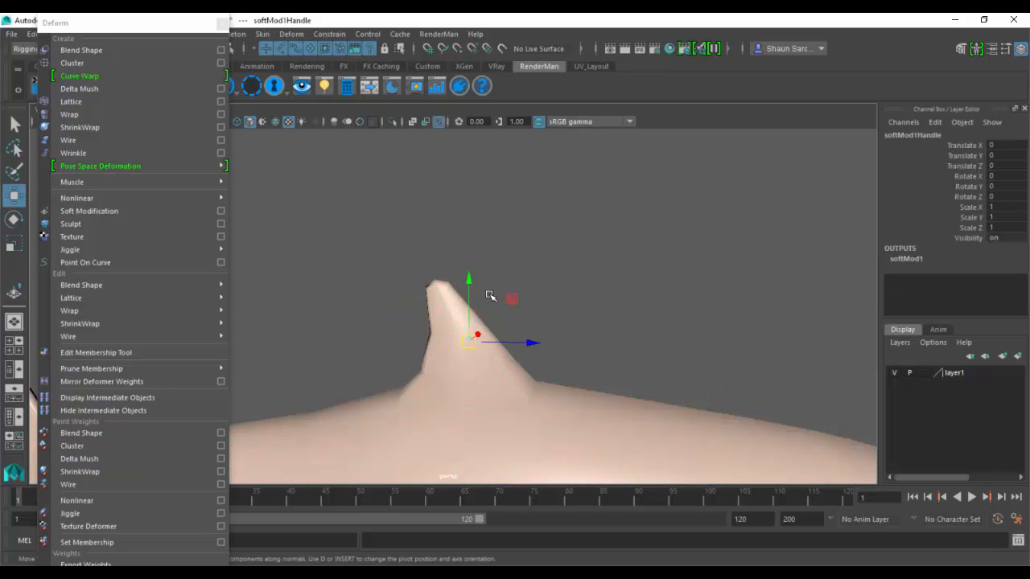
pyautogui.moveTo(510, 299); pyautogui.dragTo(451, 187)
pyautogui.moveTo(524, 257); pyautogui.dragTo(461, 183)
pyautogui.hotkey('ctrl', 'z')
# - Set the soft modification's Falloff Radius to 25, try moving its handle and undo that move
pyautogui.click(904, 259)
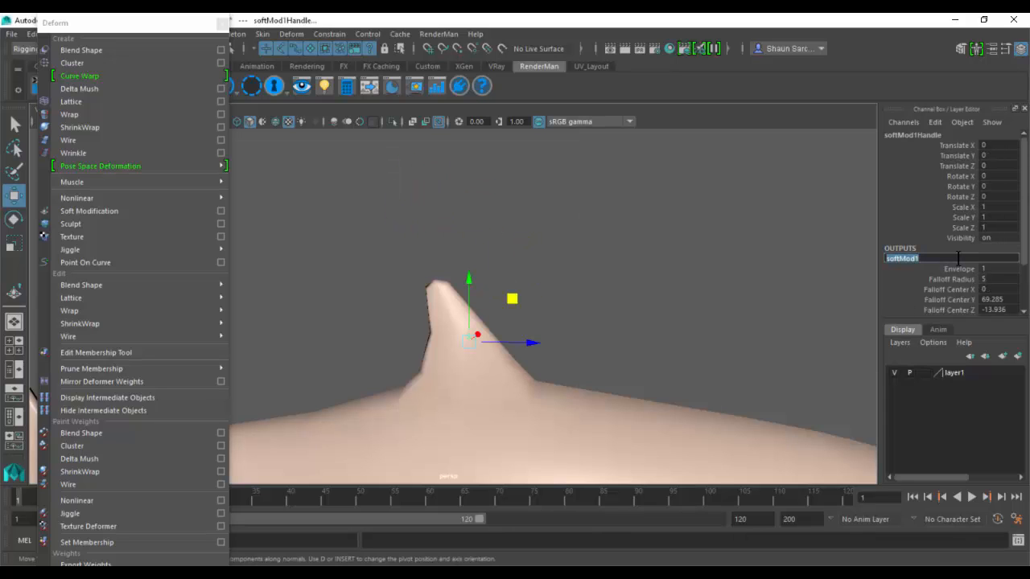
pyautogui.scroll(-3, 957, 241)
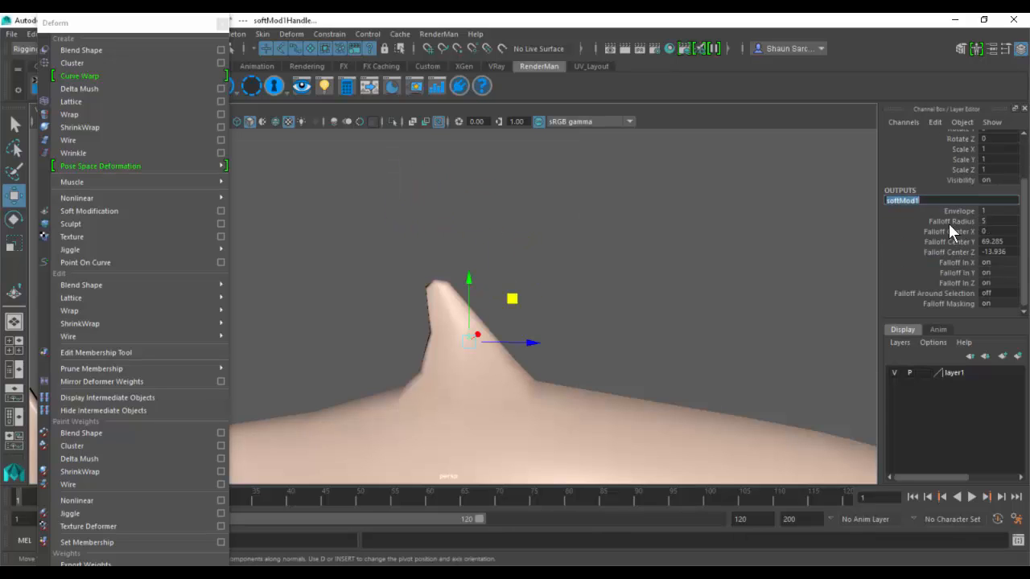
pyautogui.click(949, 222)
pyautogui.moveTo(811, 224); pyautogui.dragTo(828, 226, button='middle')
pyautogui.press('w')
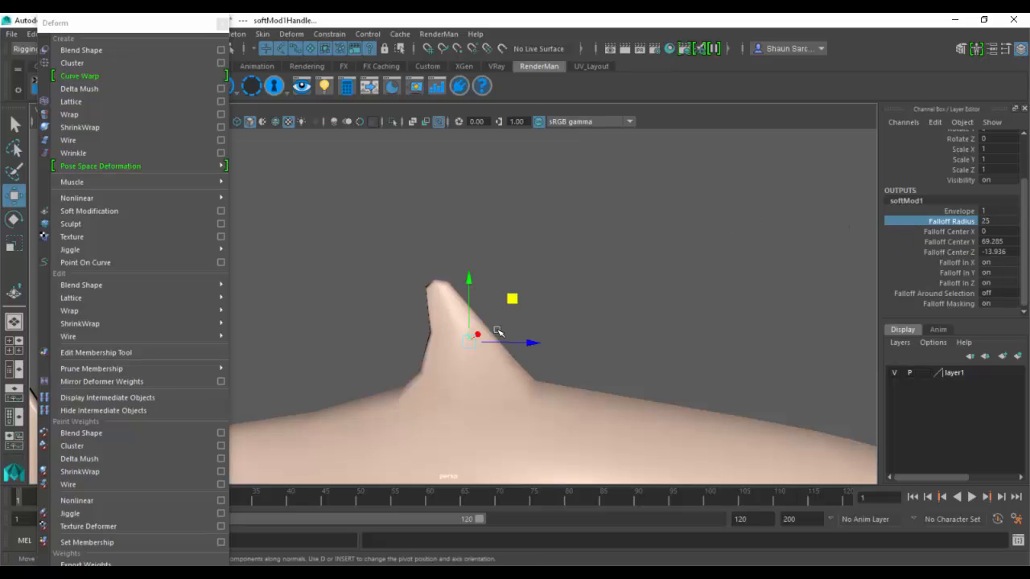
pyautogui.moveTo(472, 340); pyautogui.dragTo(421, 238)
pyautogui.hotkey('ctrl', 'z')
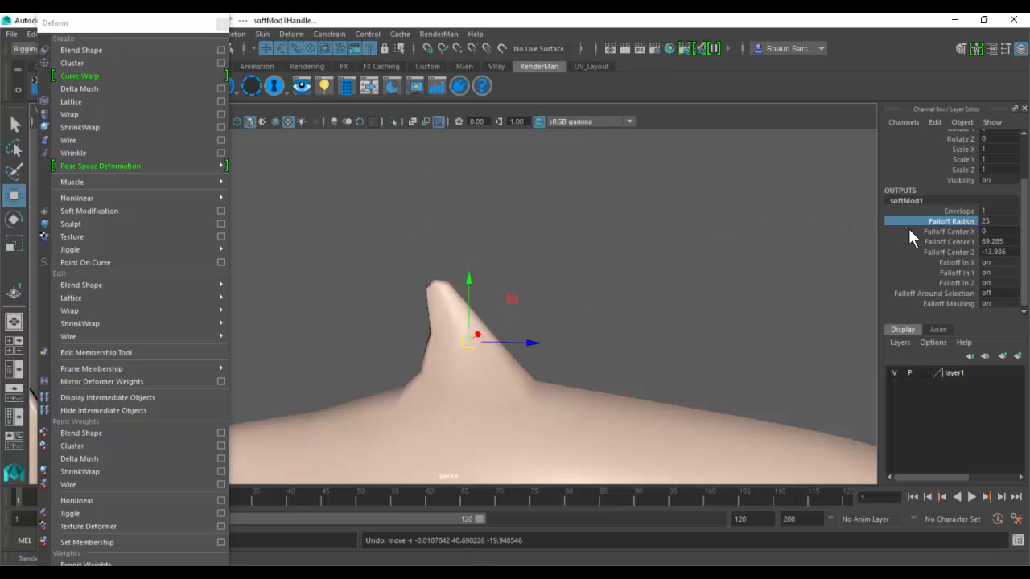
# - Shift the soft modification handle along the shark's length and try a Falloff Radius of 33, then set it to 88
pyautogui.click(927, 225)
pyautogui.press('w')
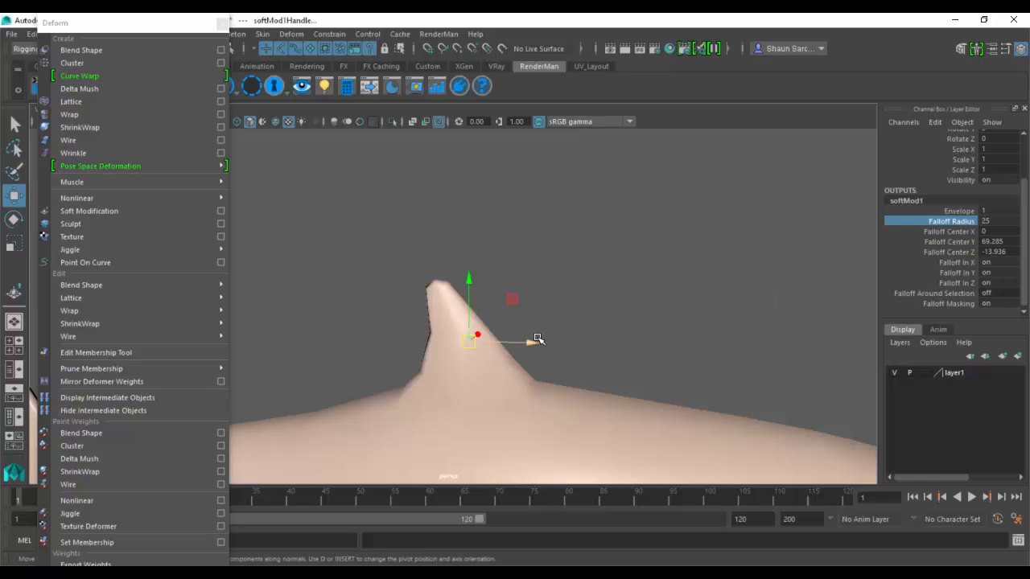
pyautogui.moveTo(537, 342); pyautogui.dragTo(507, 342)
pyautogui.hotkey('ctrl', 'z')
pyautogui.click(947, 222)
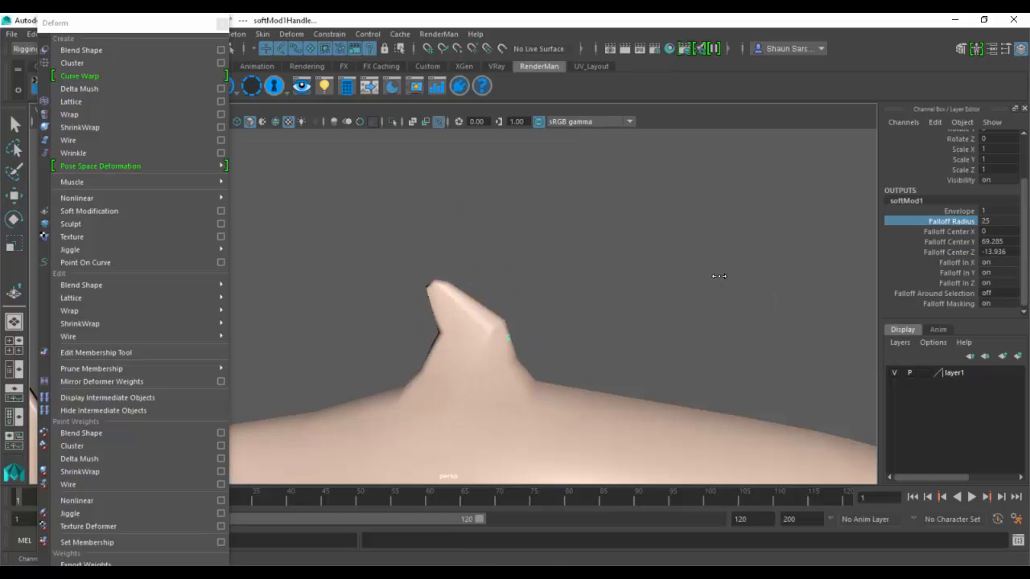
pyautogui.click(987, 221)
pyautogui.write('33')
pyautogui.press('Return')
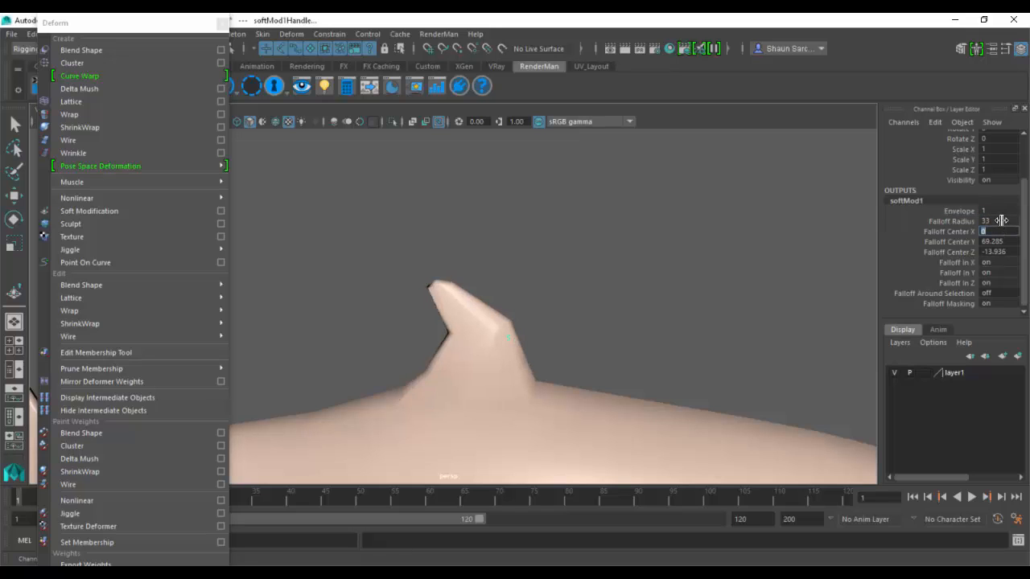
pyautogui.click(1002, 220)
pyautogui.press('Return')
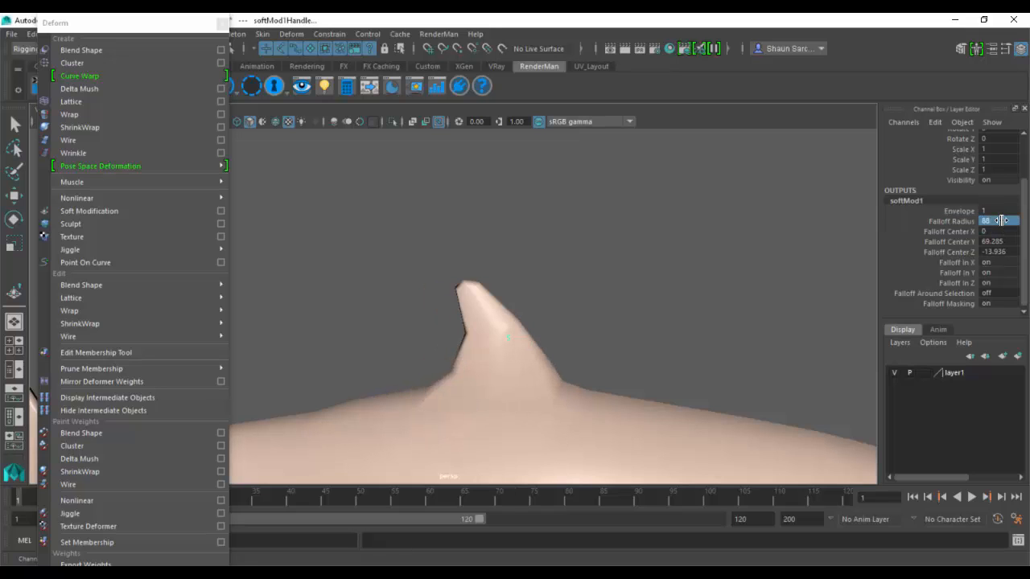
# - Pull the soft modification handle upward to stretch the dorsal fin and surrounding back, and clear the selection
pyautogui.press('w')
pyautogui.moveTo(520, 361); pyautogui.dragTo(529, 319, button='middle')
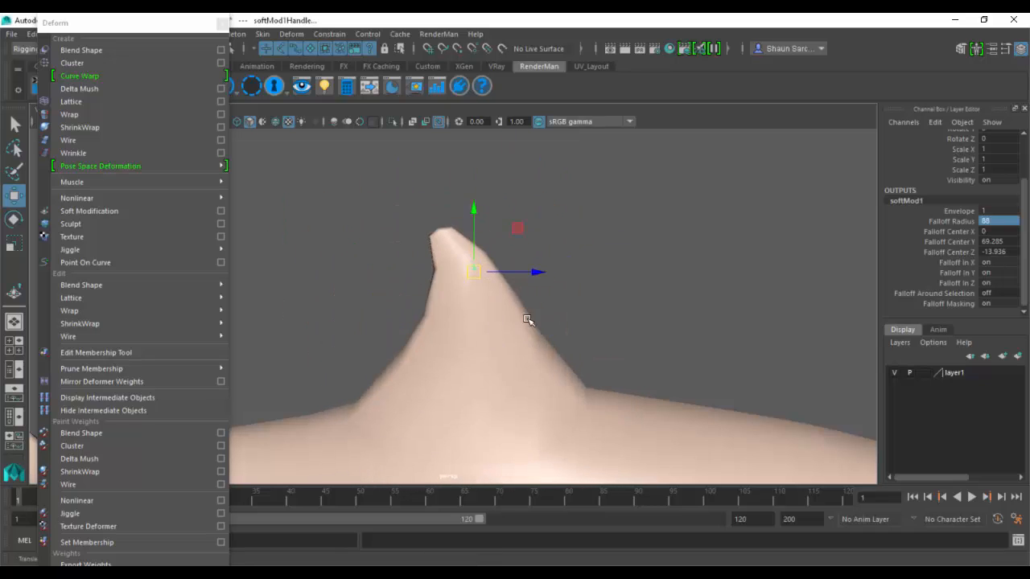
pyautogui.scroll(-8, 571, 326)
pyautogui.keyDown('alt'); pyautogui.moveTo(586, 333); pyautogui.dragTo(474, 352); pyautogui.keyUp('alt')
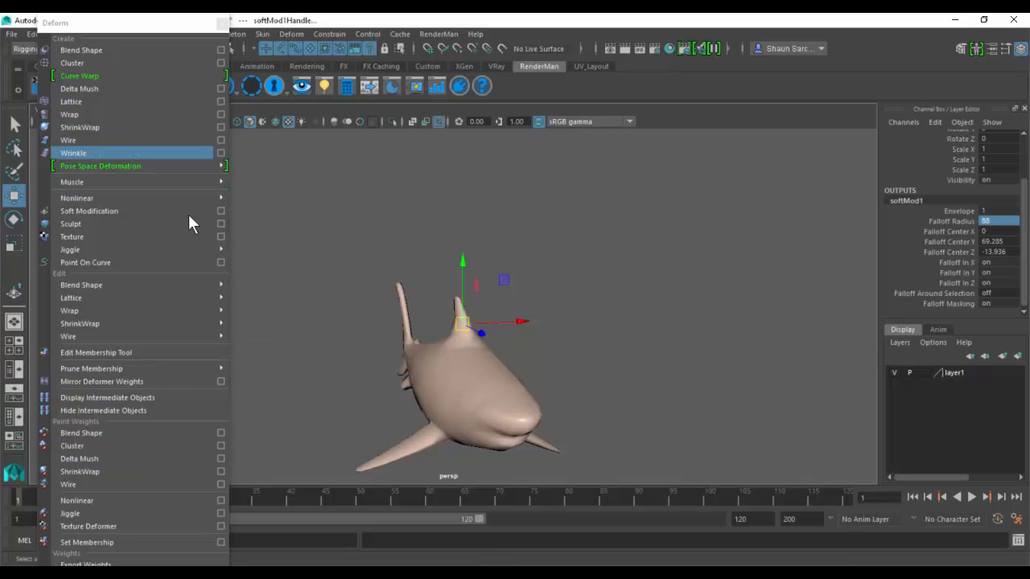
pyautogui.keyDown('alt'); pyautogui.moveTo(433, 294); pyautogui.dragTo(386, 299); pyautogui.keyUp('alt')
pyautogui.click(400, 305)
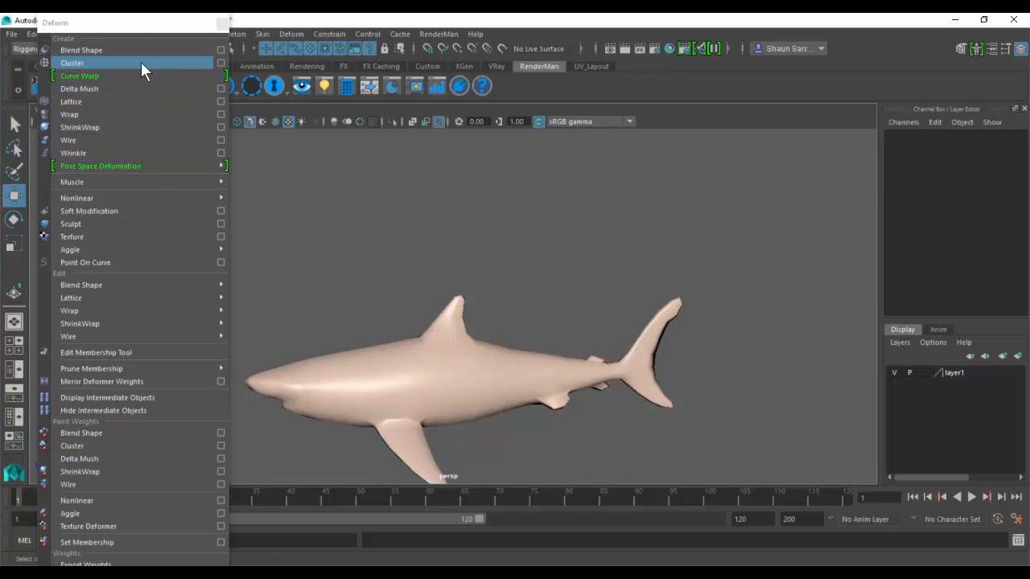
# - Select the tip vertices of the shark's dorsal fin and create a Cluster deformer from them
pyautogui.moveTo(449, 312); pyautogui.dragTo(411, 303, button='right')
pyautogui.moveTo(419, 278); pyautogui.dragTo(509, 326)
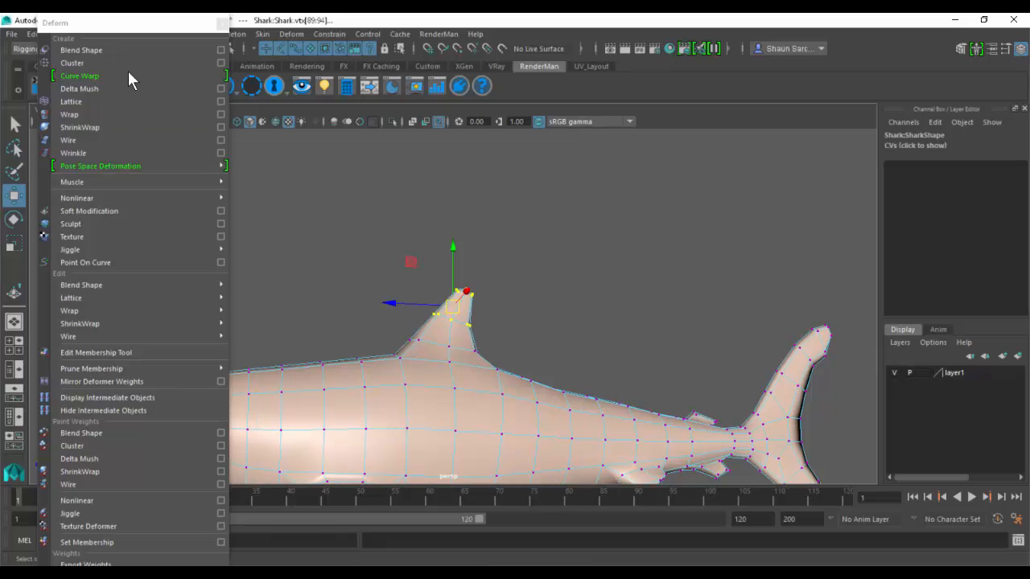
pyautogui.click(122, 65)
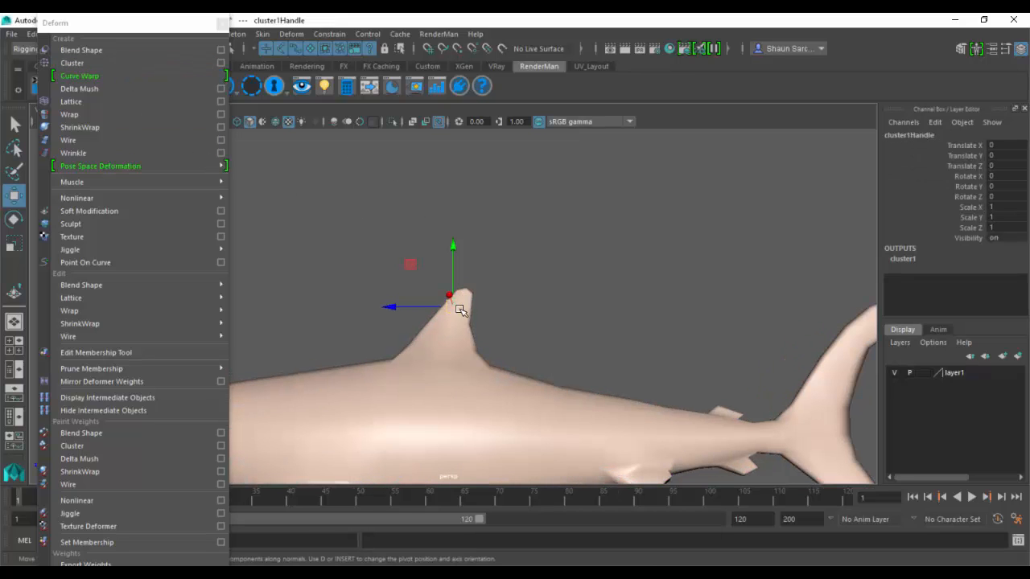
# - Try pulling the dorsal fin's tip toward the tail with the cluster handle and undo the changes
pyautogui.moveTo(460, 310); pyautogui.dragTo(414, 267, button='middle')
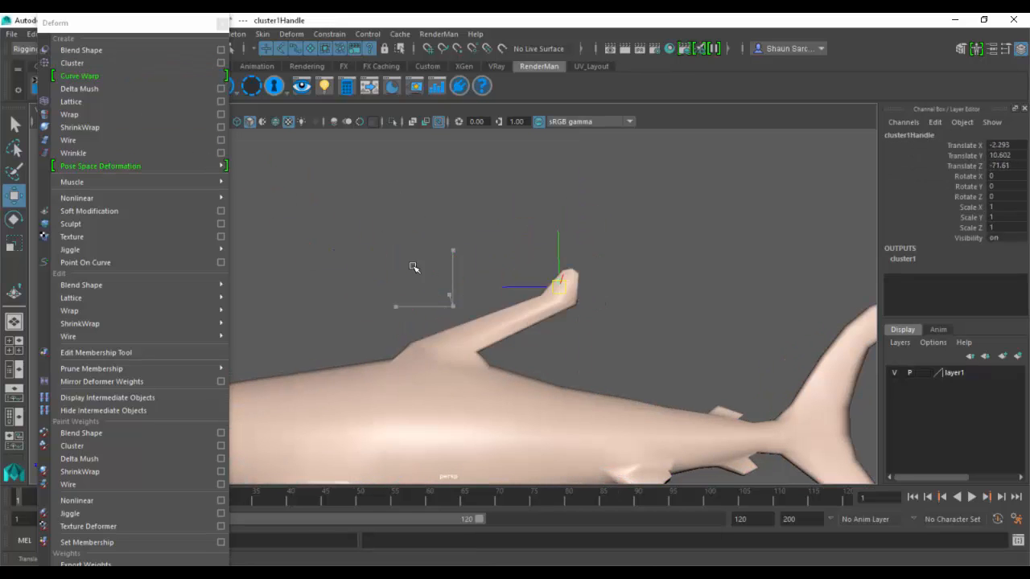
pyautogui.hotkey('ctrl', 'z')
pyautogui.hotkey('ctrl', 'z')
pyautogui.hotkey('ctrl', 'z')
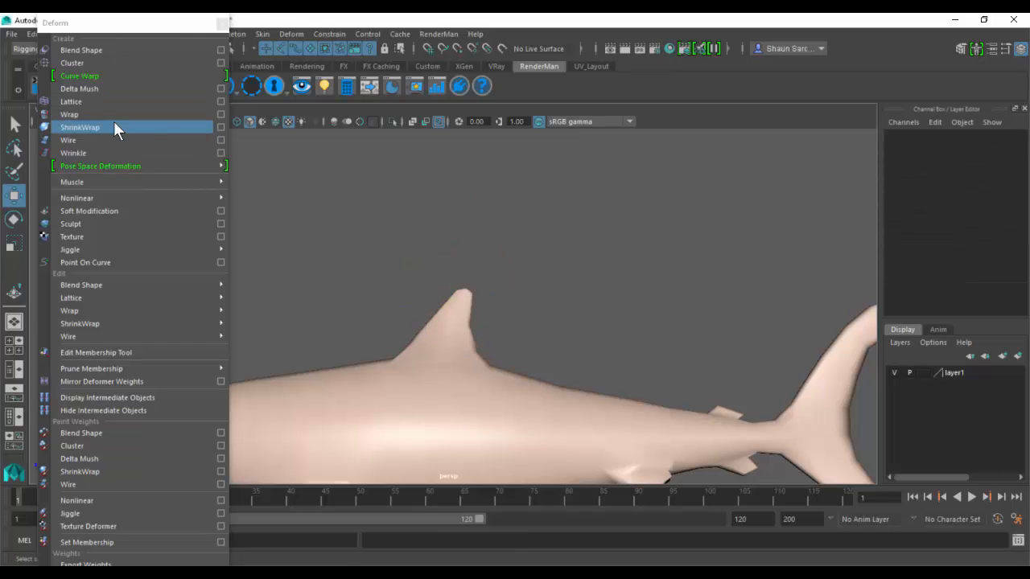
# - Create a polygon plane, moving the floating Deform menu aside first
pyautogui.click(141, 19)
pyautogui.moveTo(67, 23); pyautogui.dragTo(26, 119)
pyautogui.click(60, 33)
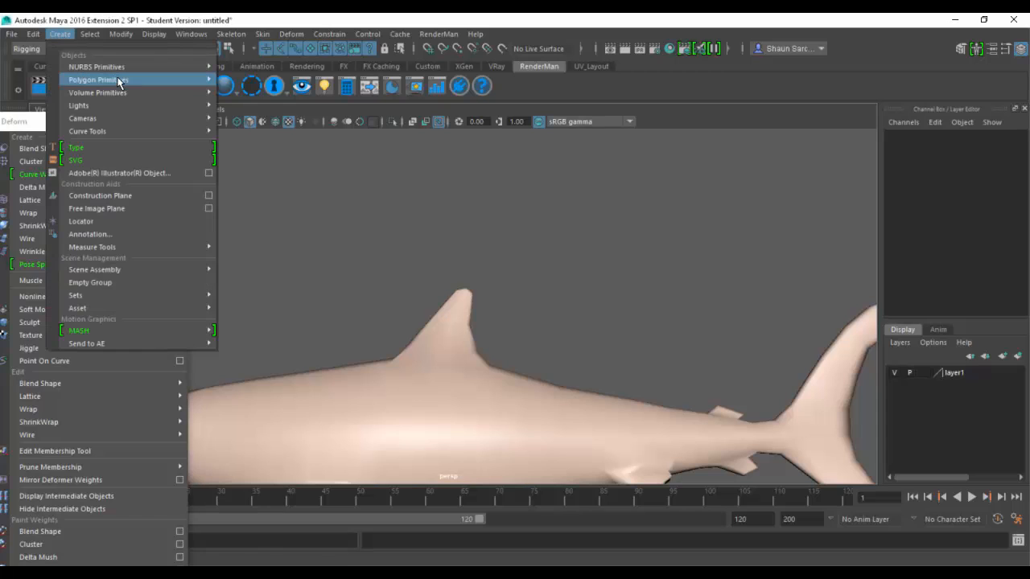
pyautogui.moveTo(121, 79)
pyautogui.click(249, 142)
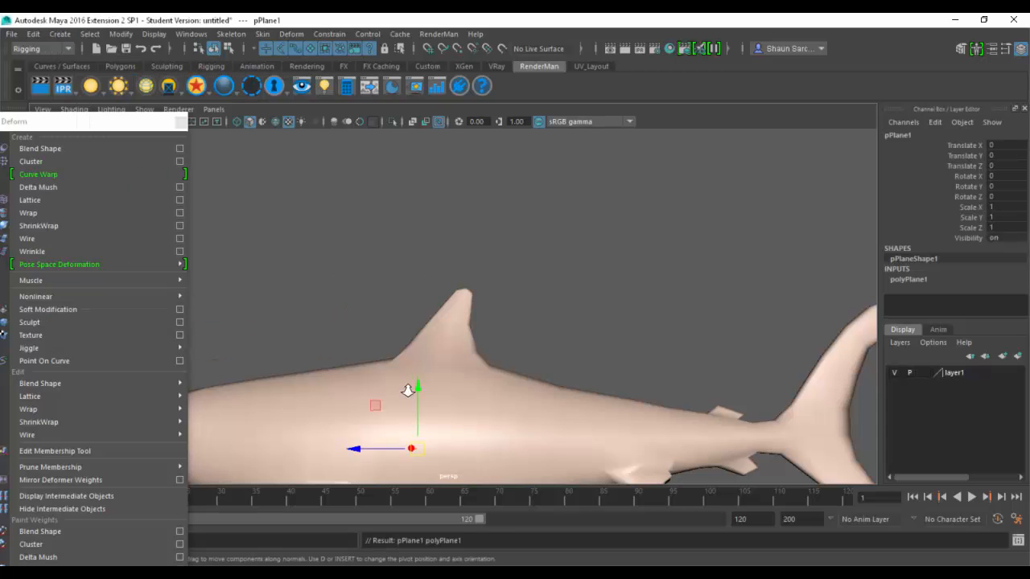
# - Raise the plane above the shark, scale it uniformly to about 138.5 and move it toward the head
pyautogui.scroll(-2, 456, 341)
pyautogui.moveTo(428, 329); pyautogui.dragTo(427, 226)
pyautogui.press('r')
pyautogui.keyDown('alt'); pyautogui.moveTo(411, 266); pyautogui.dragTo(581, 303); pyautogui.keyUp('alt')
pyautogui.press('w')
pyautogui.moveTo(368, 311); pyautogui.dragTo(278, 319)
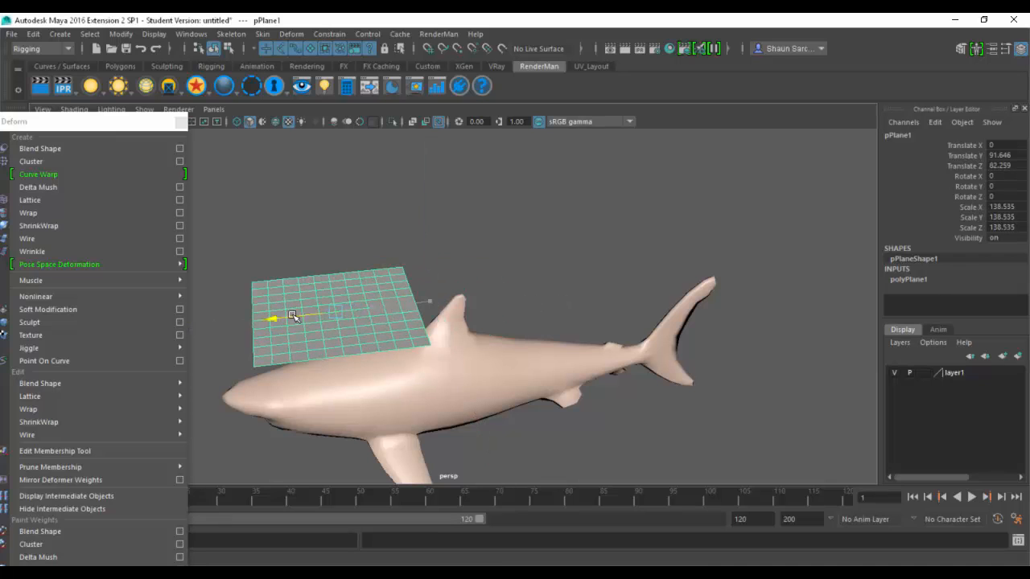
# - Scale the plane down to about 96.5 and lower it to a Translate Y of about 66, just above the shark's back
pyautogui.keyDown('alt'); pyautogui.moveTo(363, 340); pyautogui.dragTo(435, 335, button='middle'); pyautogui.keyUp('alt')
pyautogui.press('r')
pyautogui.moveTo(412, 310); pyautogui.dragTo(366, 310)
pyautogui.press('w')
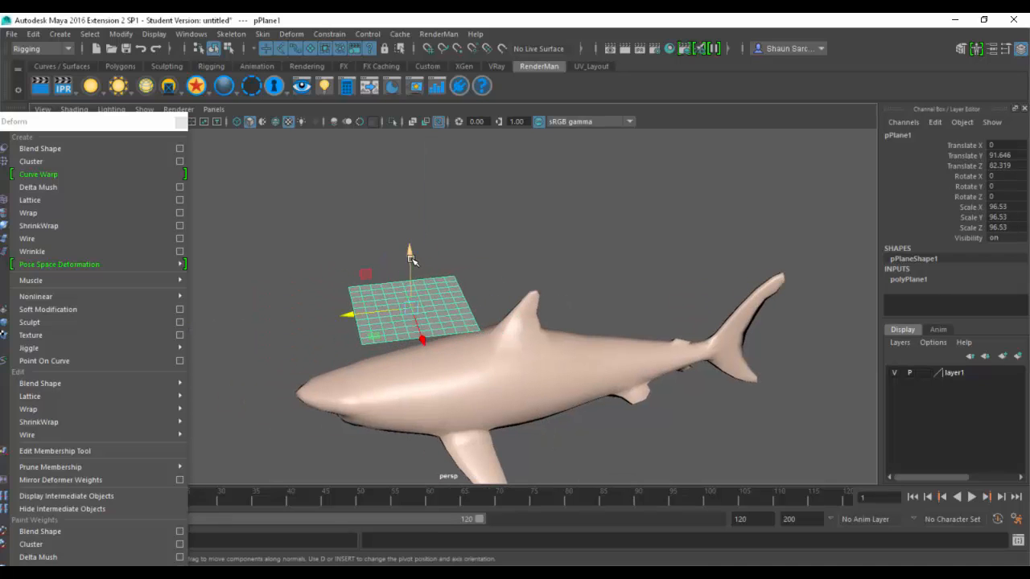
pyautogui.moveTo(410, 256); pyautogui.dragTo(410, 281)
pyautogui.keyDown('alt'); pyautogui.moveTo(453, 333); pyautogui.dragTo(479, 324, button='middle'); pyautogui.keyUp('alt')
pyautogui.keyDown('alt'); pyautogui.moveTo(480, 322); pyautogui.dragTo(628, 294); pyautogui.keyUp('alt')
# - Apply a ShrinkWrap deformer to the plane with the shark as its target
pyautogui.moveTo(120, 126); pyautogui.dragTo(262, 84)
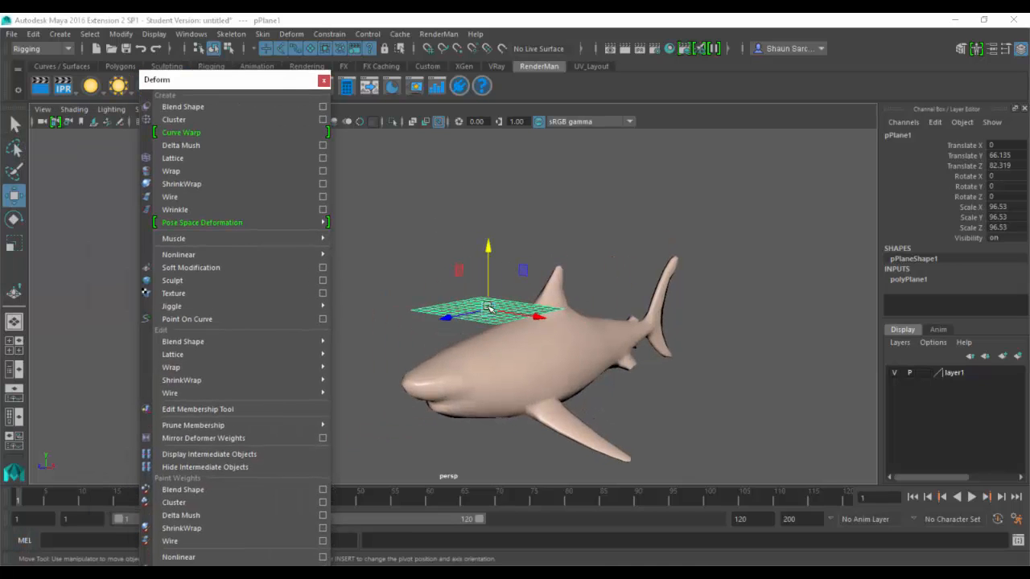
pyautogui.click(515, 354)
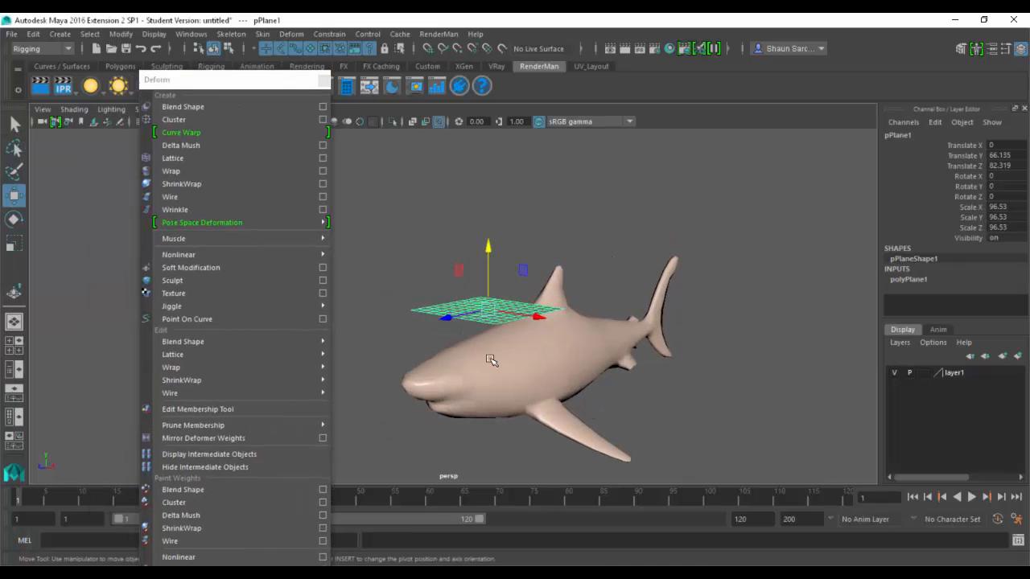
pyautogui.click(224, 183)
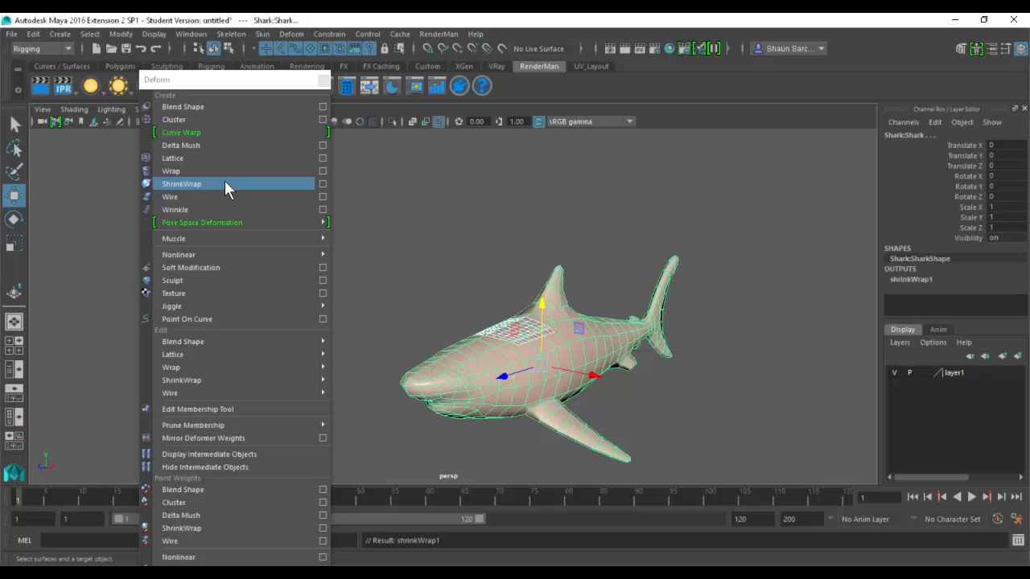
# - Select the shrink-wrapped plane on the shark's back, frame it up close and turn on its smooth mesh preview
pyautogui.click(432, 244)
pyautogui.click(498, 324)
pyautogui.press('f')
pyautogui.keyDown('alt'); pyautogui.moveTo(523, 322); pyautogui.dragTo(671, 329); pyautogui.keyUp('alt')
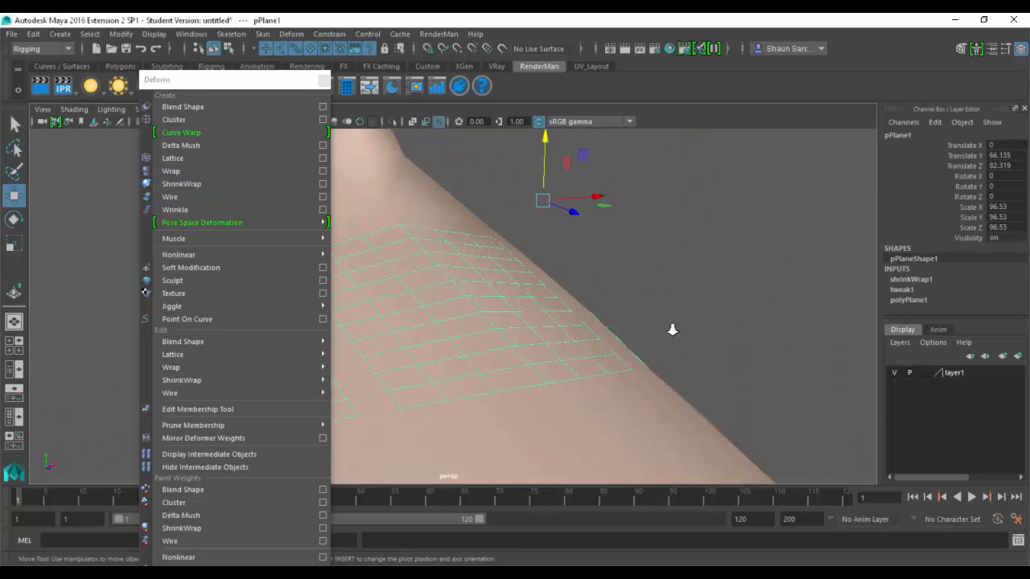
pyautogui.keyDown('alt'); pyautogui.moveTo(671, 329); pyautogui.dragTo(552, 314, button='right'); pyautogui.keyUp('alt')
pyautogui.keyDown('alt'); pyautogui.moveTo(552, 315); pyautogui.dragTo(625, 319); pyautogui.keyUp('alt')
pyautogui.keyDown('alt'); pyautogui.moveTo(624, 318); pyautogui.dragTo(721, 333, button='middle'); pyautogui.keyUp('alt')
pyautogui.press('3')
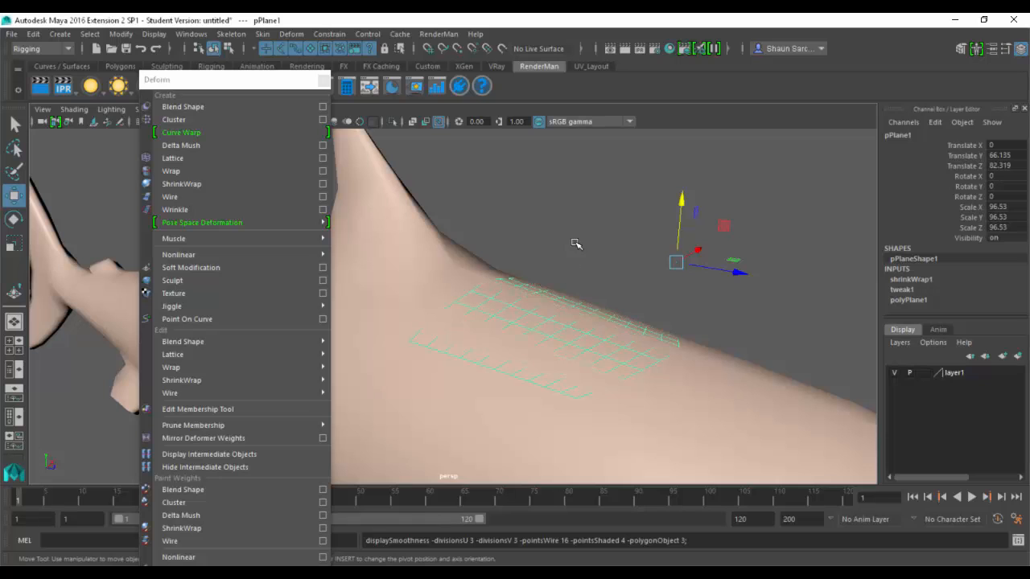
# - Assign a new Blinn material to the shrink-wrapped plane and close the material's attributes
pyautogui.press('space')
pyautogui.click(510, 348)
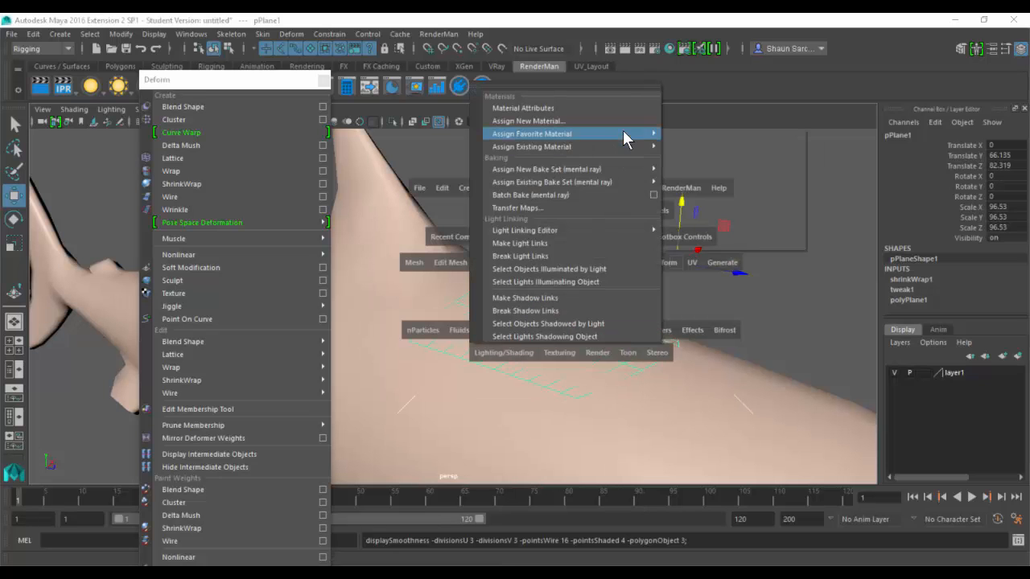
pyautogui.moveTo(622, 132)
pyautogui.click(718, 136)
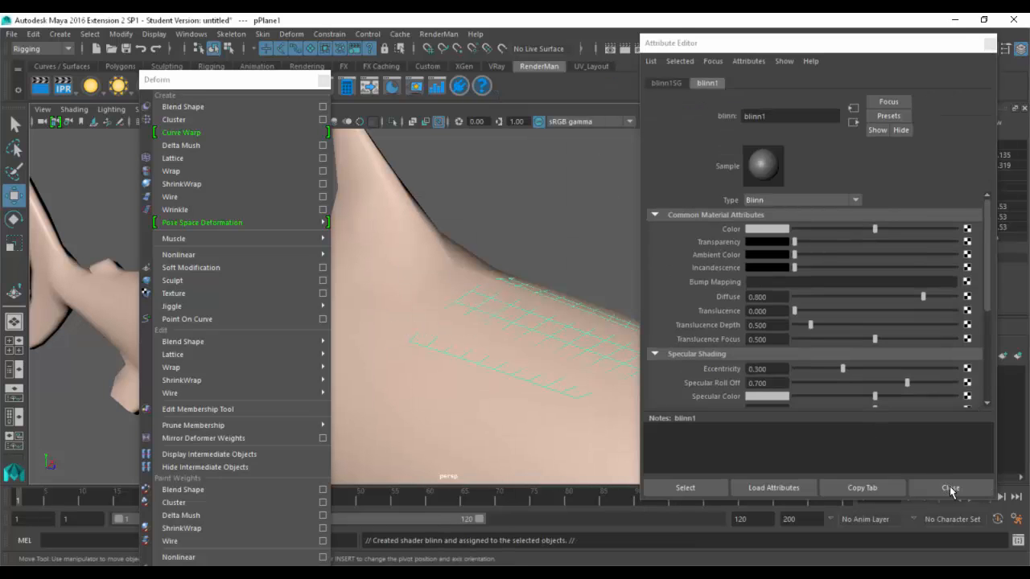
pyautogui.click(949, 489)
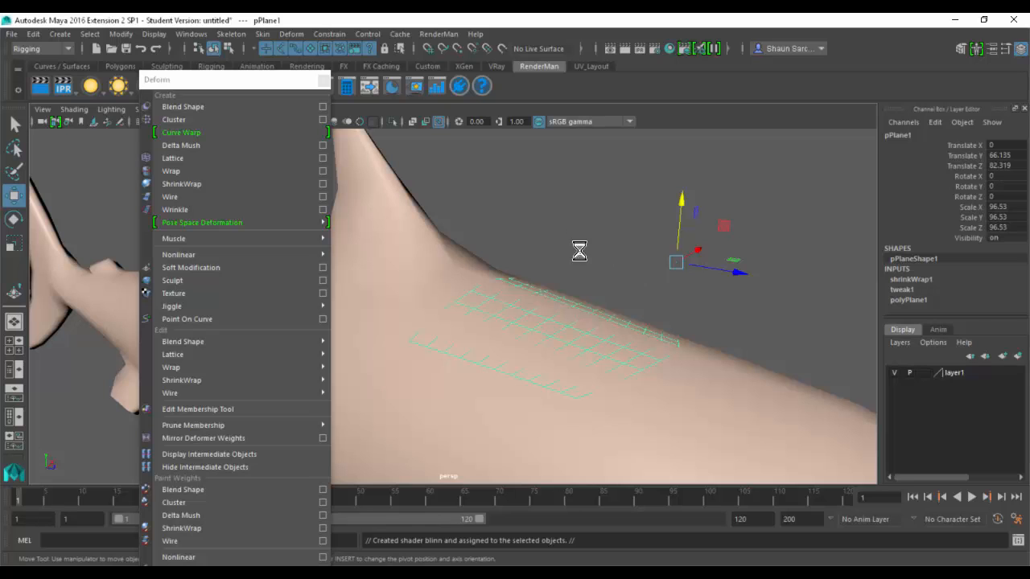
# - Extrude the shrink-wrapped plane's faces and return to object selection with the Move tool
pyautogui.hotkey('ctrl', 'e')
pyautogui.press('F8')
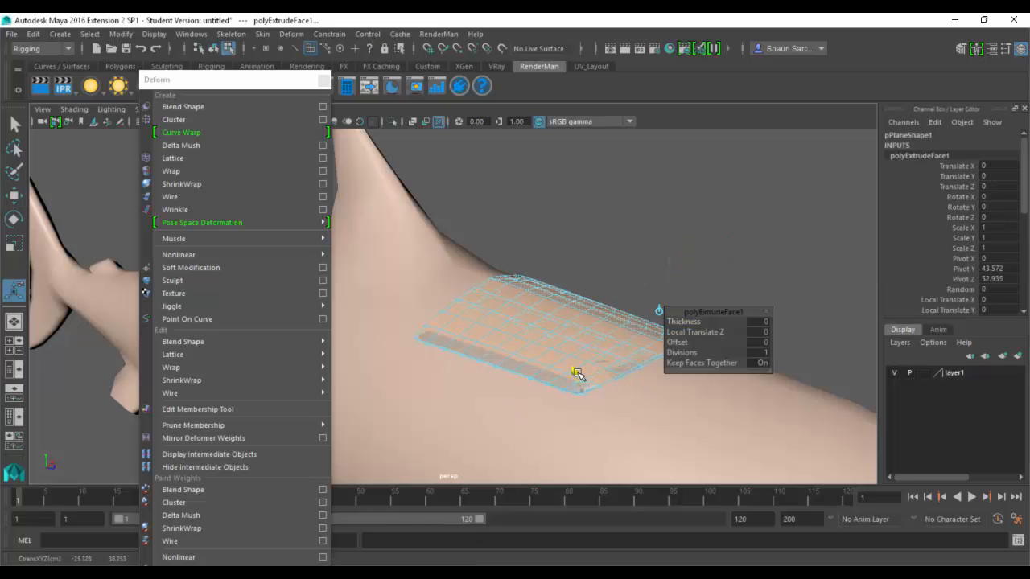
pyautogui.press('w')
pyautogui.click(697, 299)
# - Try sliding the shrink-wrapped plane along X across the shark's body and undo the moves
pyautogui.keyDown('alt'); pyautogui.moveTo(697, 299); pyautogui.dragTo(600, 380); pyautogui.keyUp('alt')
pyautogui.click(658, 375)
pyautogui.click(530, 301)
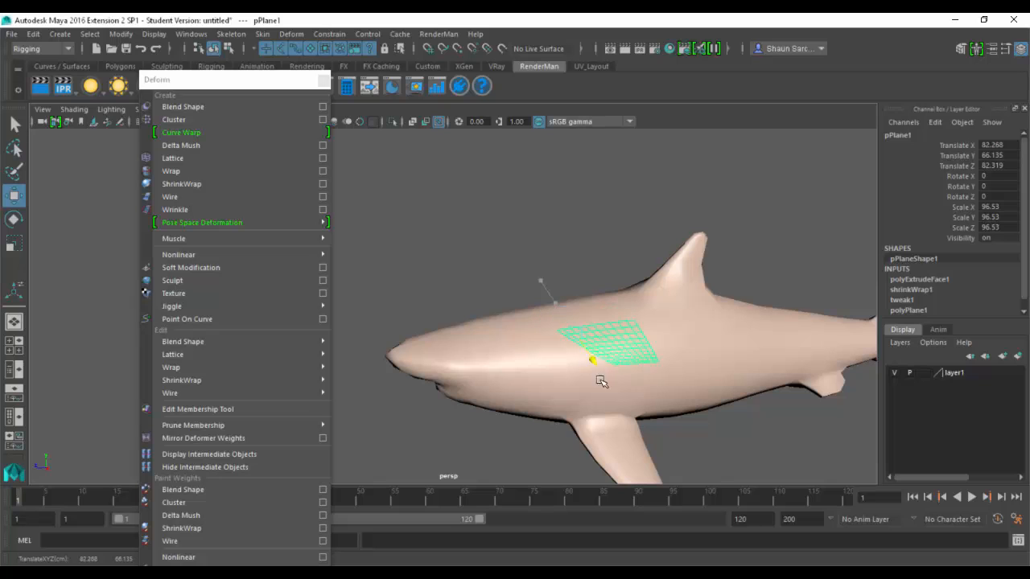
pyautogui.hotkey('ctrl', 'z')
pyautogui.hotkey('ctrl', 'z')
pyautogui.hotkey('ctrl', 'z')
pyautogui.hotkey('ctrl', 'z')
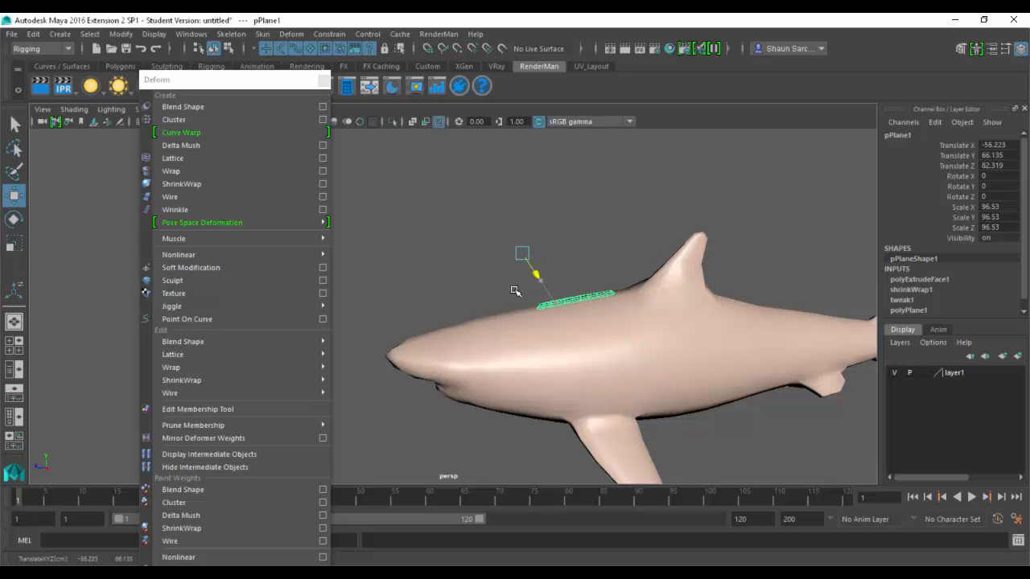
# - Try moving the shrink-wrapped plane freely over the shark and deleting it, and undo both changes
pyautogui.moveTo(495, 283); pyautogui.dragTo(590, 331)
pyautogui.click(593, 325)
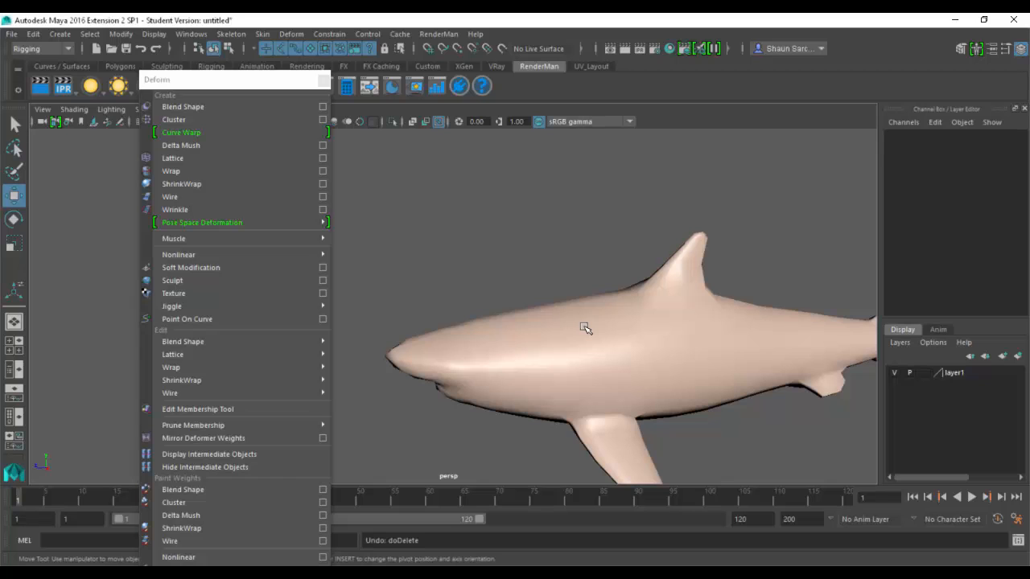
pyautogui.hotkey('ctrl', 'z')
# - Delete the construction history of the shrink-wrapped plane on the shark's back
pyautogui.click(34, 34)
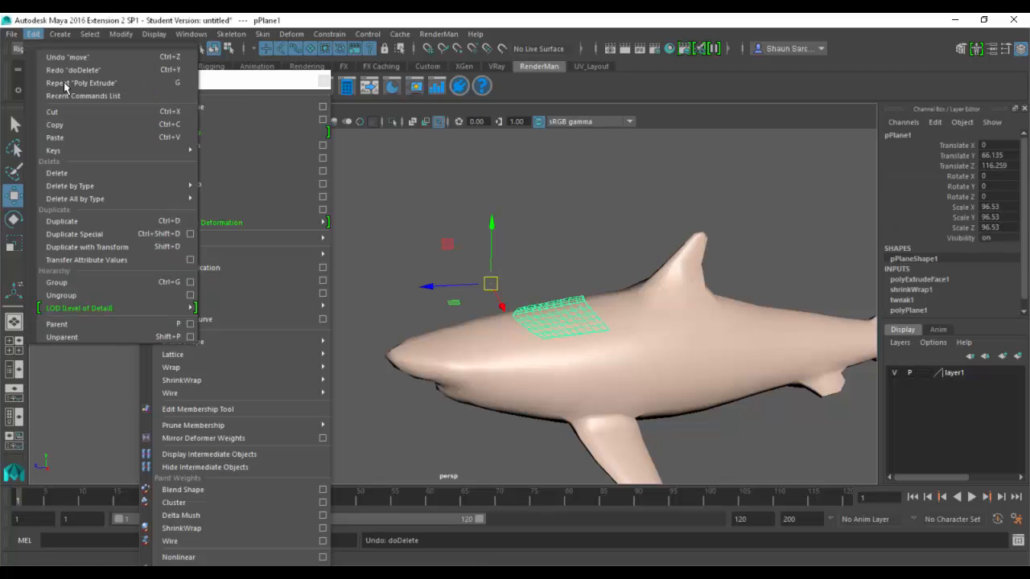
pyautogui.moveTo(174, 185)
pyautogui.click(257, 196)
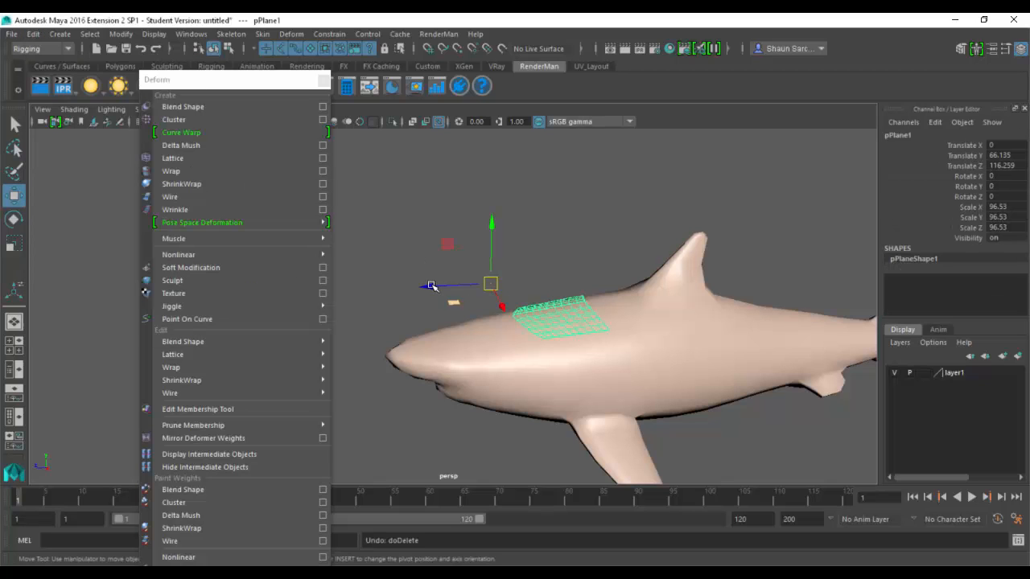
# - Test moving the plane along Z, undo the move, and delete the plane from the scene
pyautogui.moveTo(453, 285); pyautogui.dragTo(505, 283)
pyautogui.hotkey('ctrl', 'z')
pyautogui.press('Delete')
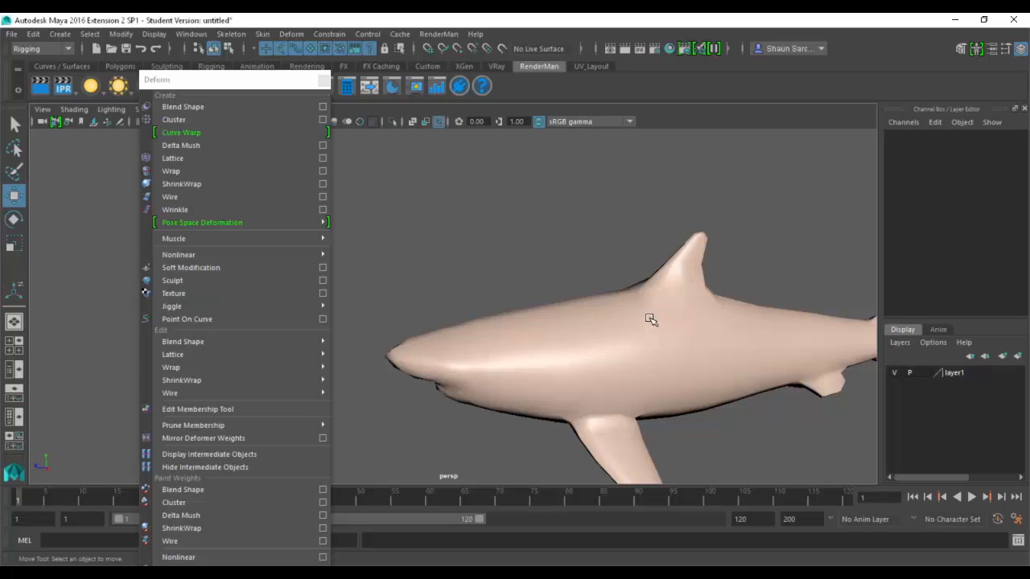
# - Import MonsterWolfman.ma from the Bipeds sculpting base meshes in the Content Browser
pyautogui.click(180, 33)
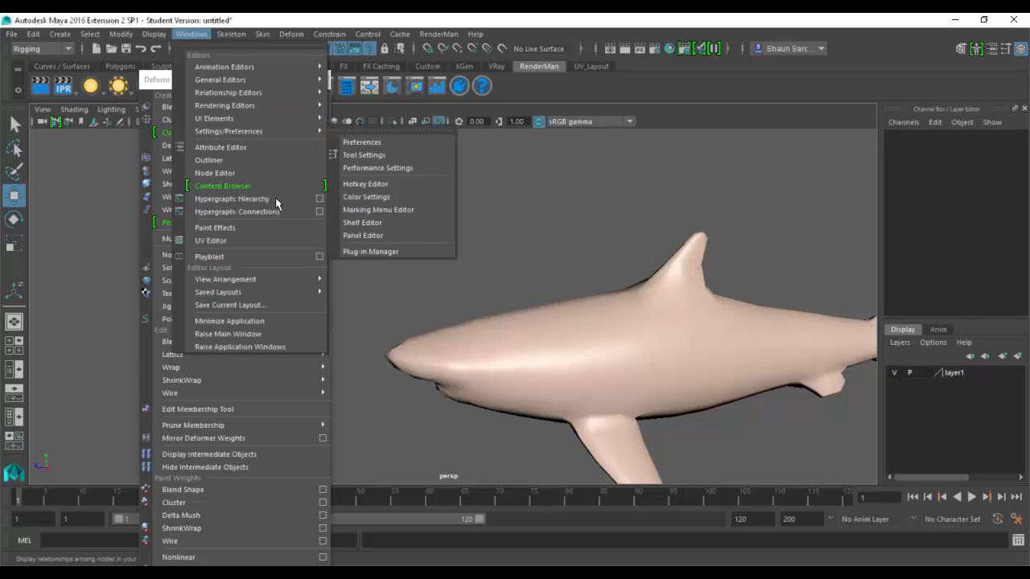
pyautogui.click(266, 192)
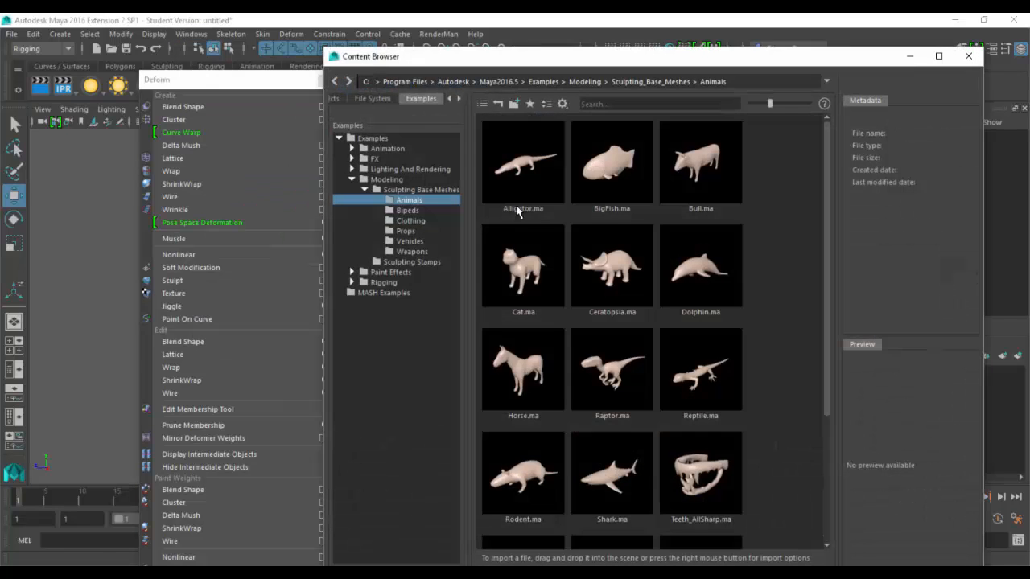
pyautogui.scroll(-2, 573, 320)
pyautogui.scroll(2, 516, 274)
pyautogui.click(408, 211)
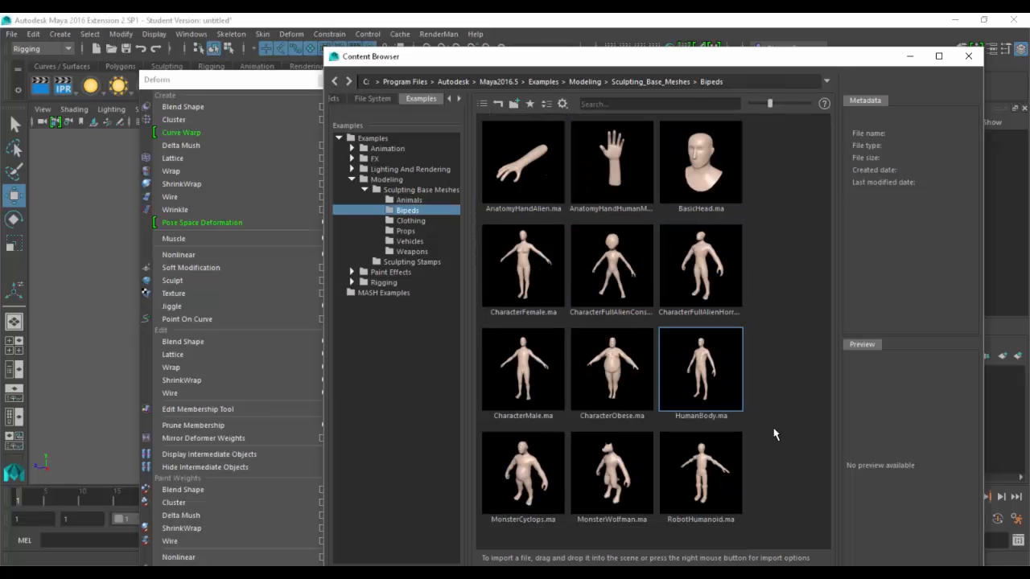
pyautogui.click(590, 476)
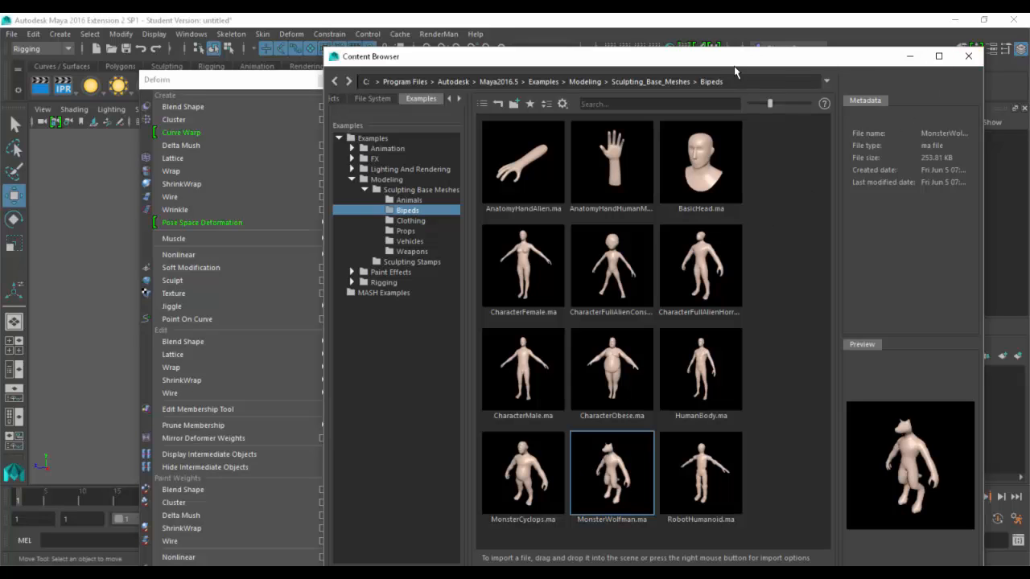
# - Arrange the Content Browser and the main Maya window side by side and close the floating Deform menu
pyautogui.moveTo(874, 60); pyautogui.dragTo(1029, 64)
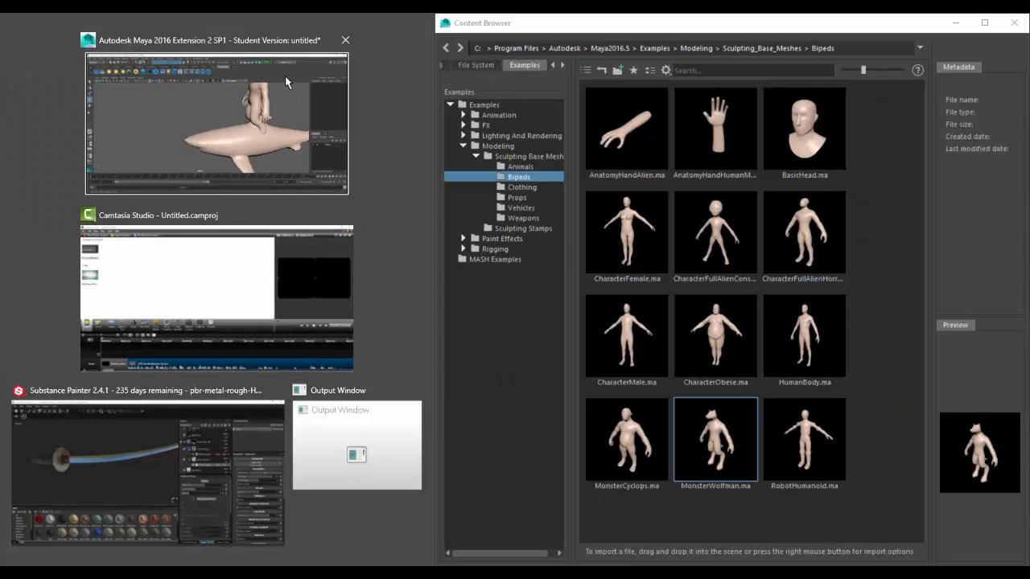
pyautogui.click(338, 145)
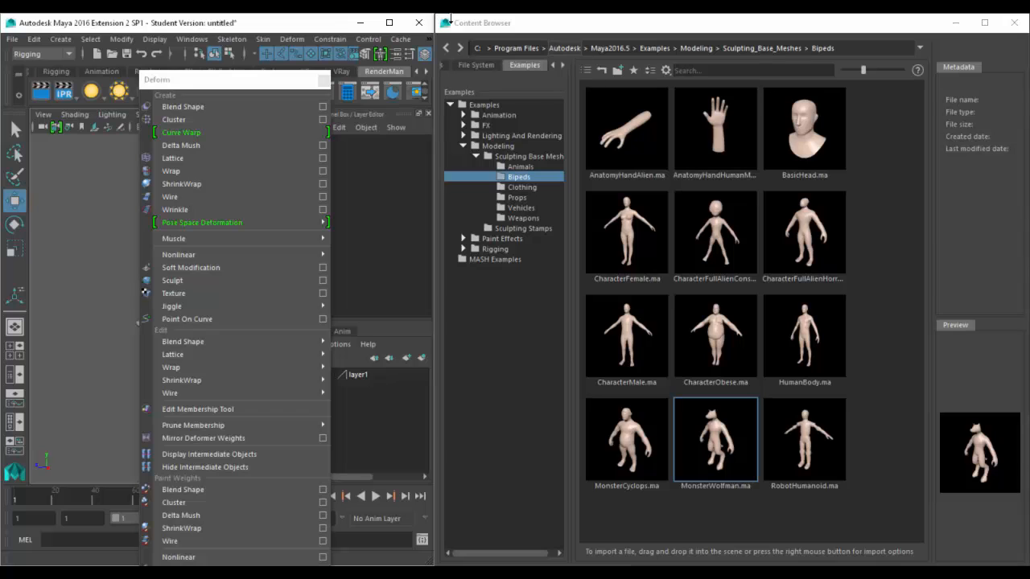
pyautogui.click(323, 79)
# - Auto-rig the wolfman mesh with the one-click Quick Rig, accepting deletion of the skeleton, character definition and guides
pyautogui.click(209, 273)
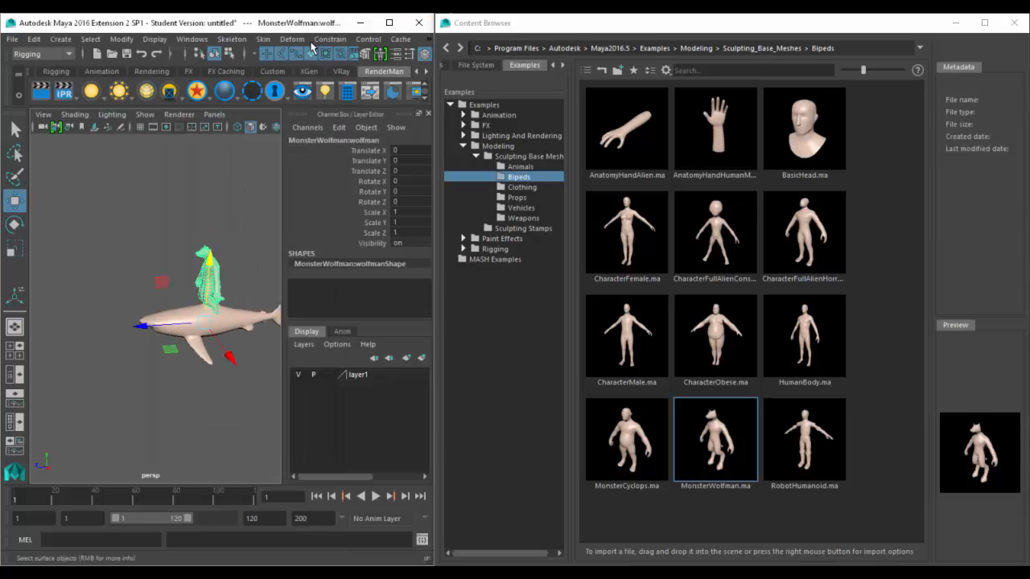
pyautogui.click(255, 38)
pyautogui.moveTo(231, 38)
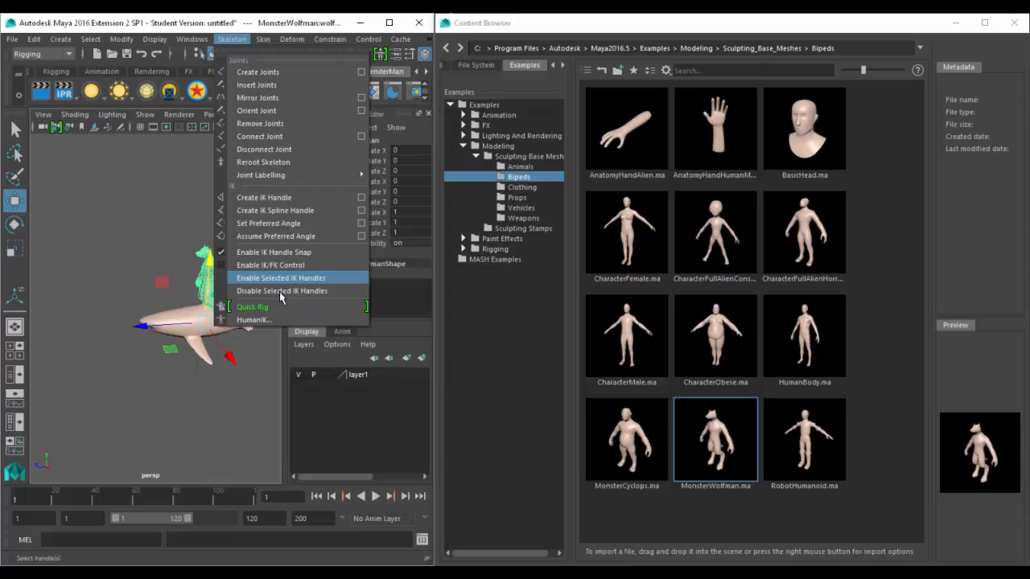
pyautogui.click(258, 306)
pyautogui.click(707, 231)
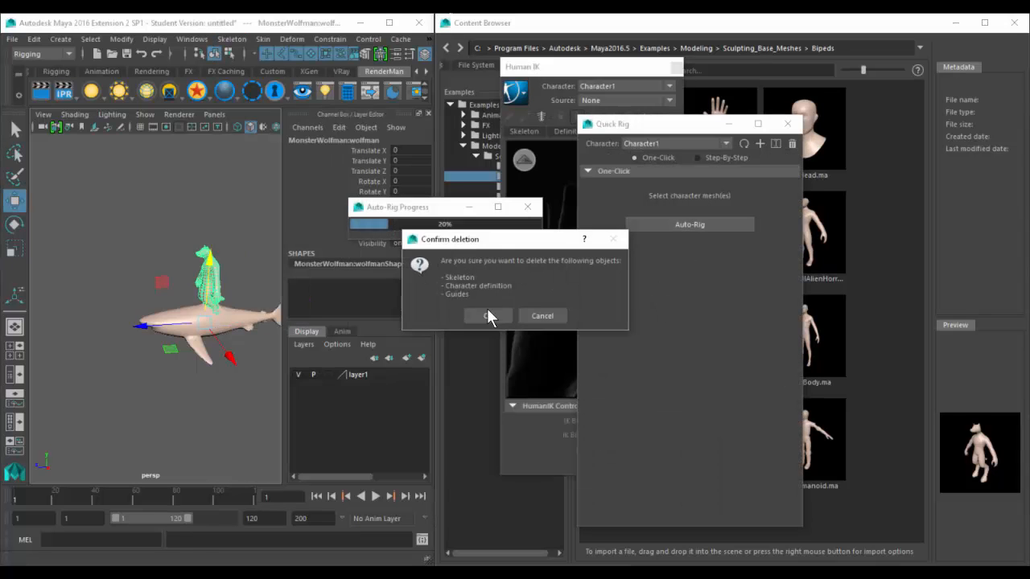
pyautogui.click(487, 312)
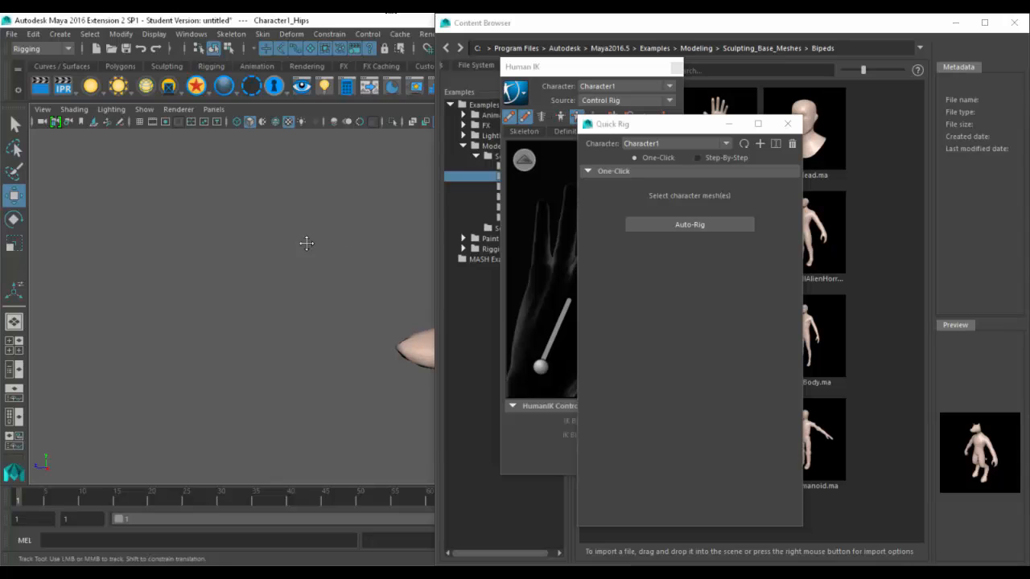
# - Frame the rigged wolfman and rotate its left shoulder control to raise the arm above the head
pyautogui.keyDown('alt'); pyautogui.moveTo(178, 290); pyautogui.dragTo(301, 272); pyautogui.keyUp('alt')
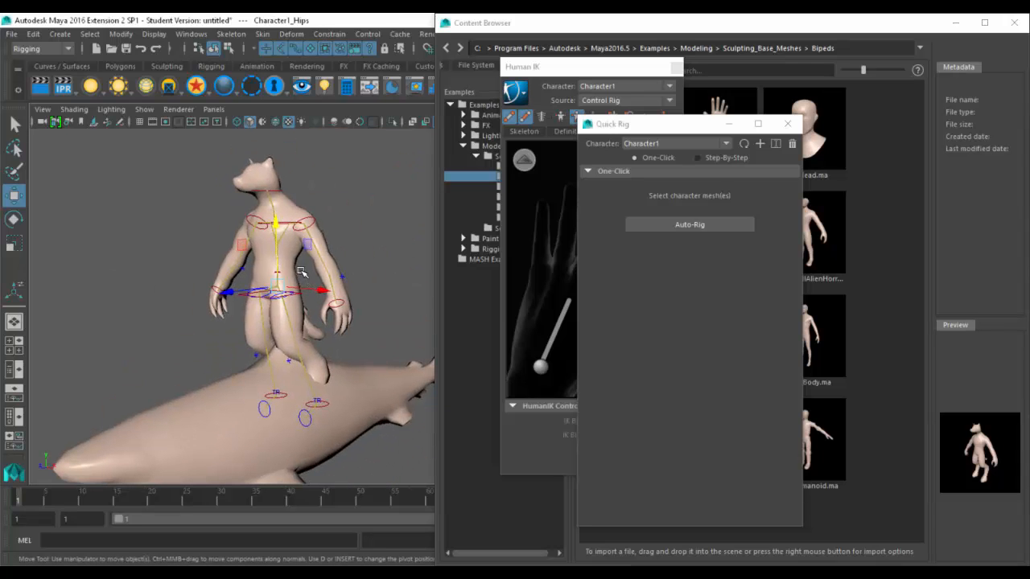
pyautogui.click(303, 223)
pyautogui.press('e')
pyautogui.moveTo(329, 228); pyautogui.dragTo(254, 166)
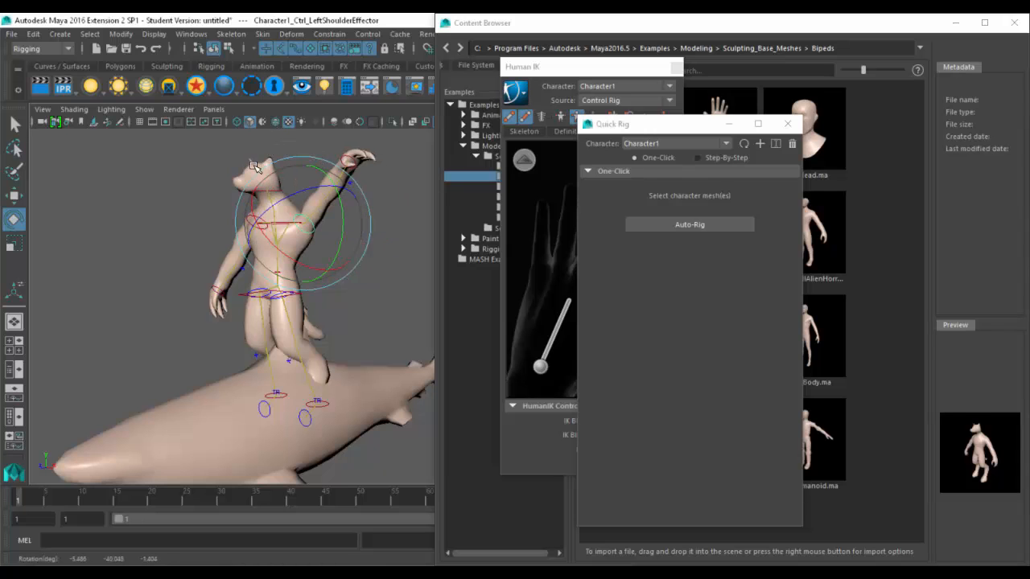
# - Delete the wolfman mesh's construction history and try rotating its left shoulder control
pyautogui.click(240, 167)
pyautogui.click(251, 171)
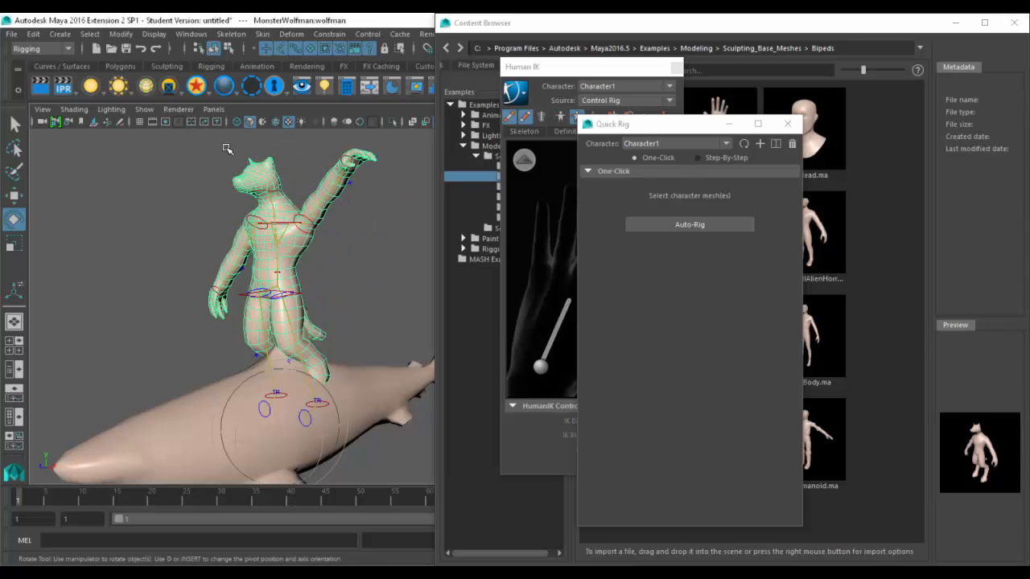
pyautogui.click(33, 33)
pyautogui.moveTo(181, 186)
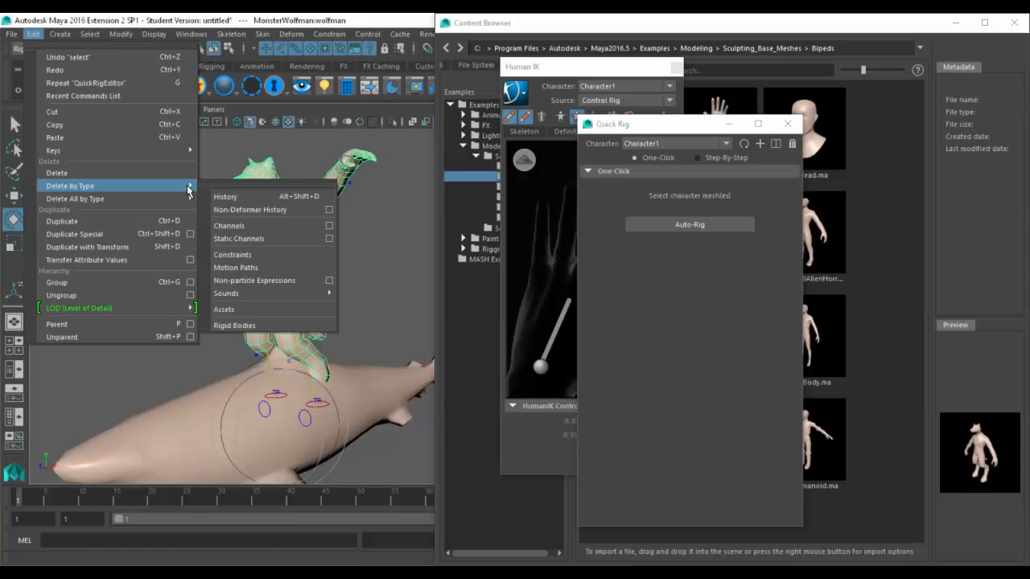
pyautogui.click(239, 196)
pyautogui.click(300, 218)
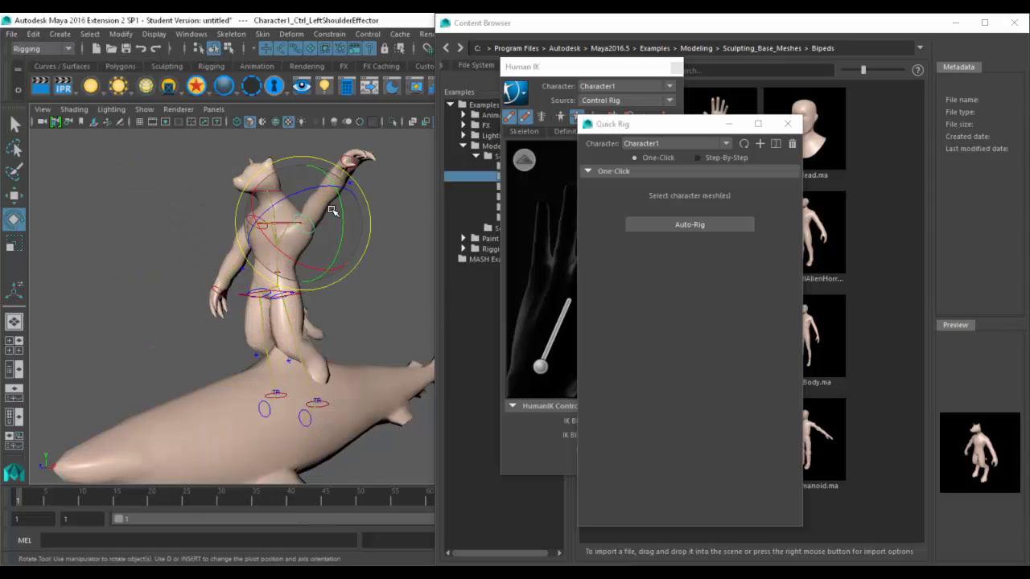
pyautogui.moveTo(338, 225); pyautogui.dragTo(335, 335)
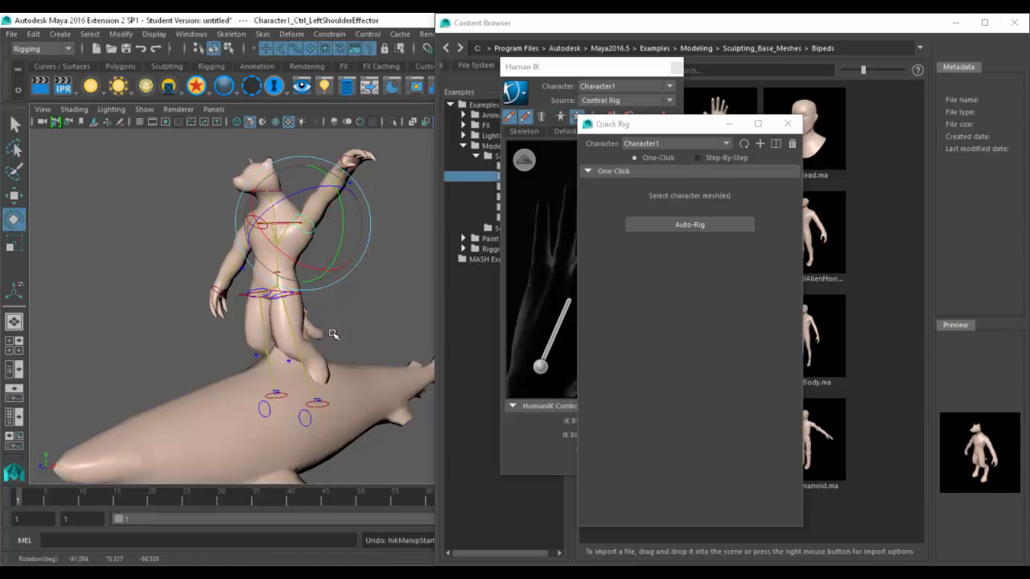
# - Hide the wolfman's whole control rig from its reference control down, and hide the wolfman mesh
pyautogui.click(263, 297)
pyautogui.press('Up')
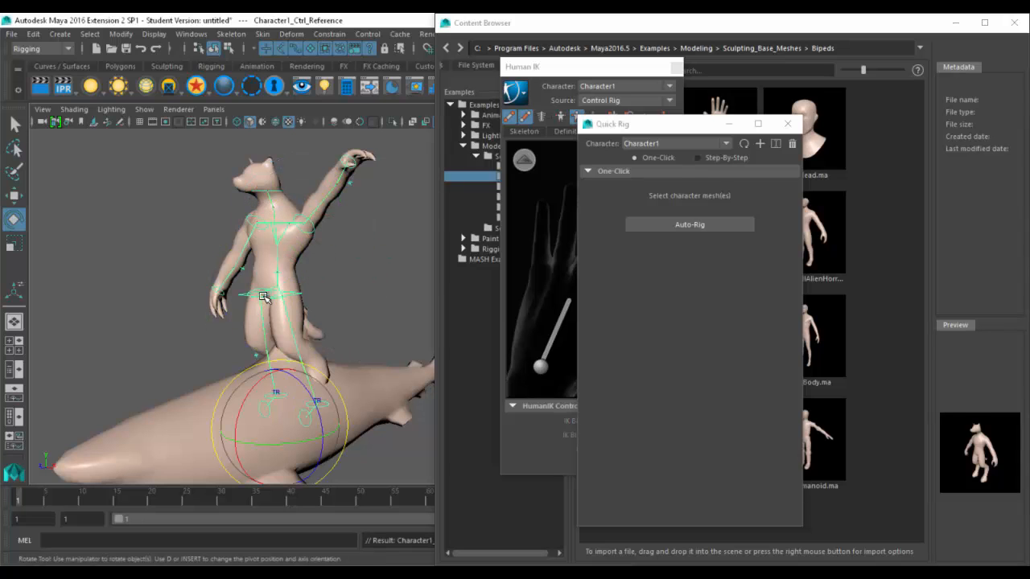
pyautogui.hotkey('ctrl', 'h')
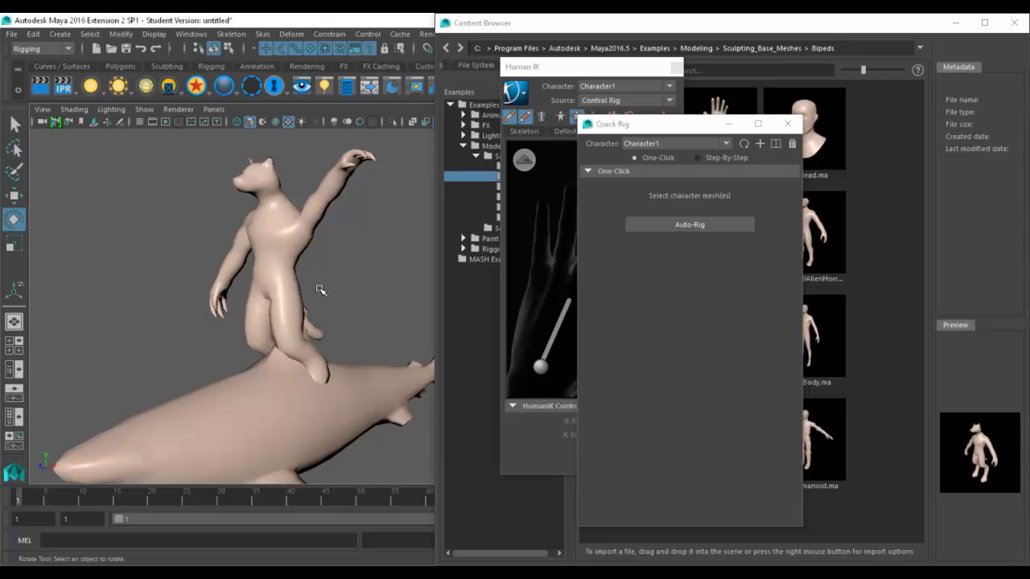
pyautogui.click(278, 249)
pyautogui.hotkey('ctrl', 'h')
# - Frame the shark in the view and close the Quick Rig, Human IK and Content Browser windows
pyautogui.click(399, 330)
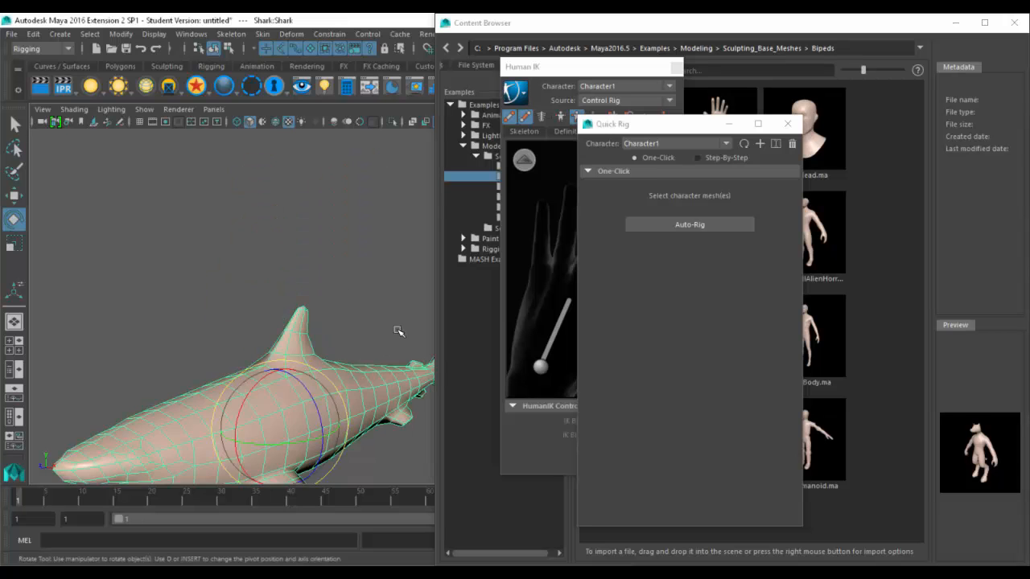
pyautogui.press('f')
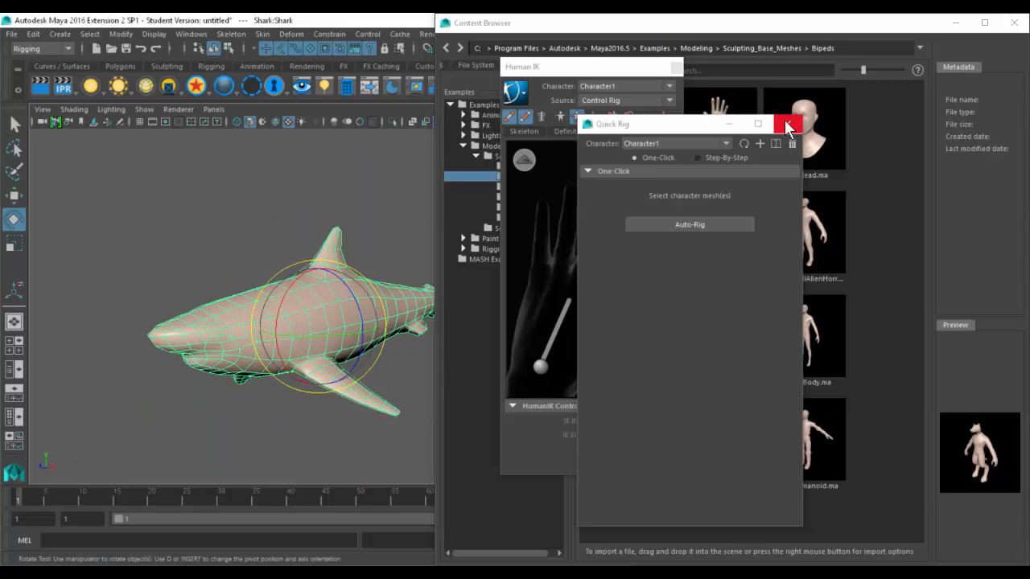
pyautogui.click(787, 123)
pyautogui.click(676, 69)
pyautogui.click(1023, 26)
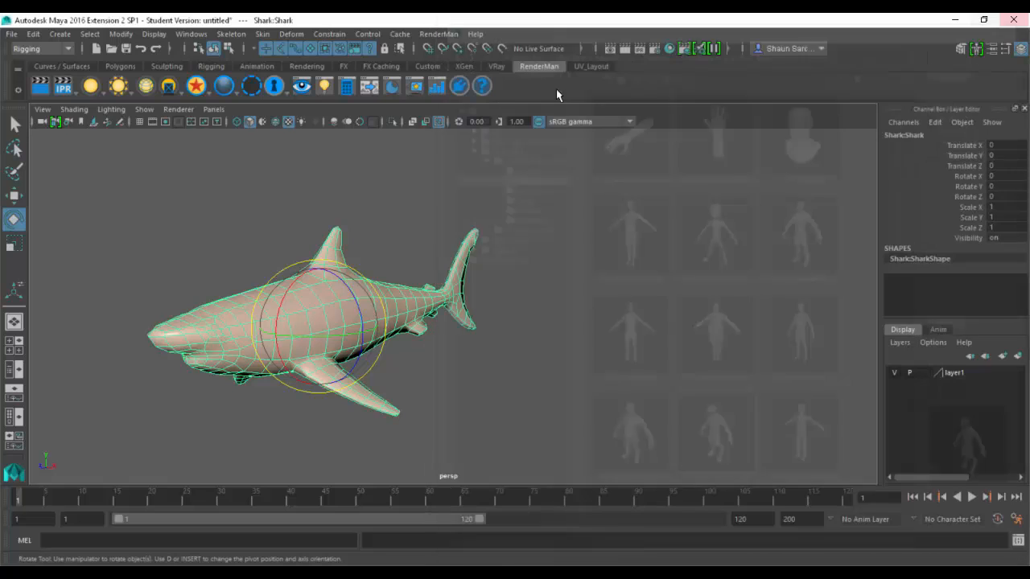
pyautogui.click(291, 34)
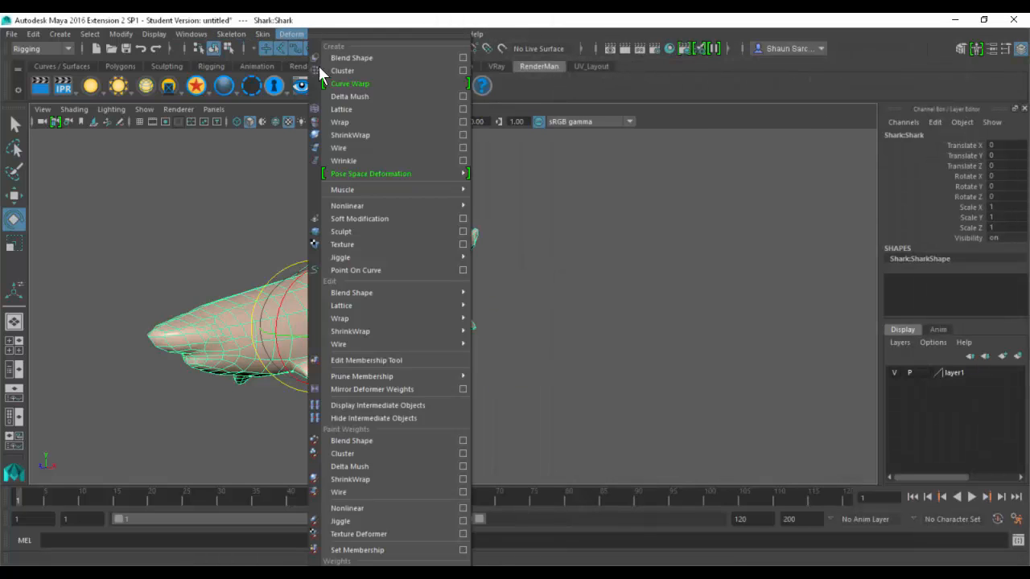
pyautogui.moveTo(360, 252)
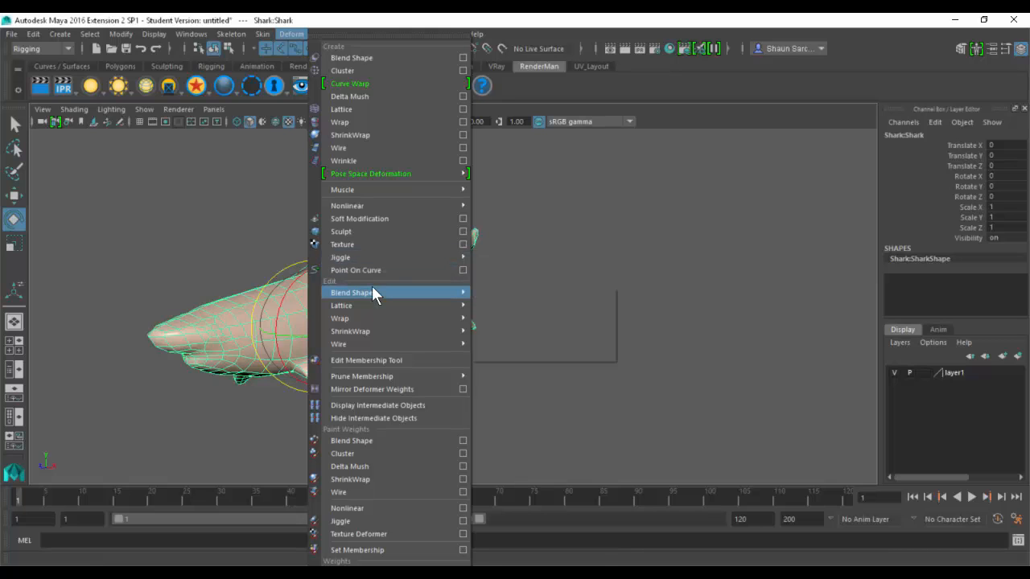
pyautogui.moveTo(382, 307)
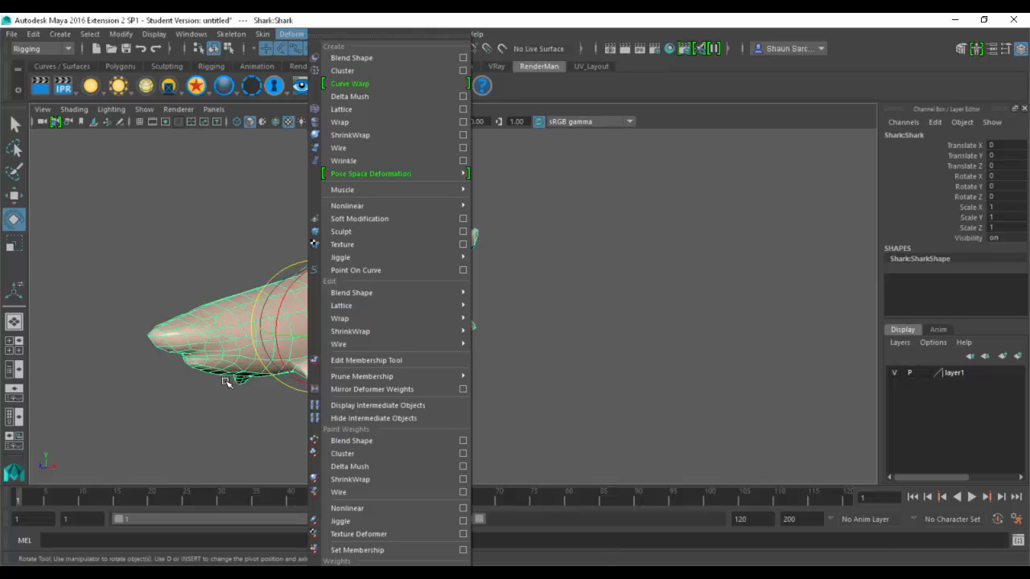
pyautogui.moveTo(430, 211)
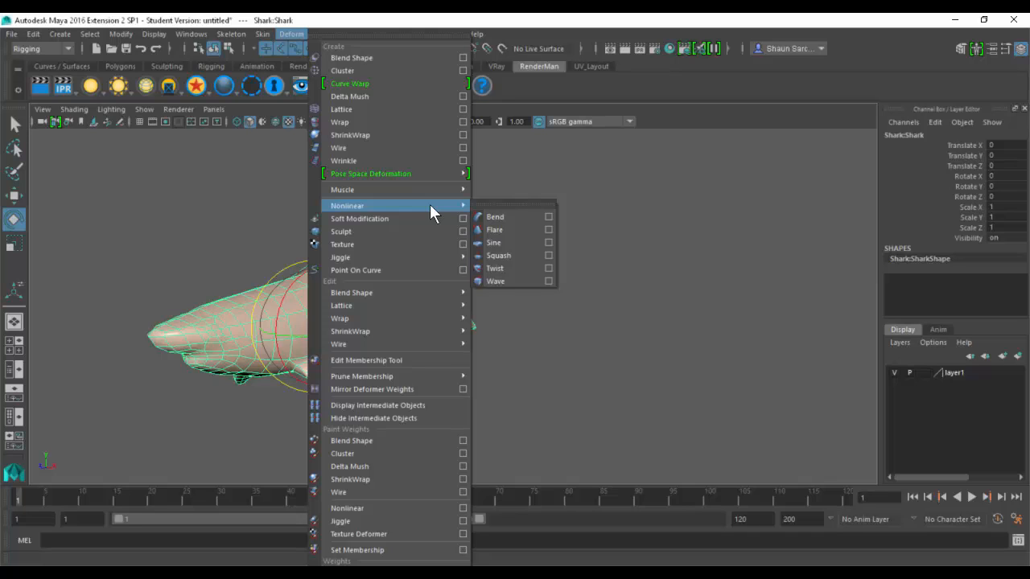
# - Select the shark together with the leftover character objects and delete them all
pyautogui.moveTo(211, 184); pyautogui.dragTo(407, 366)
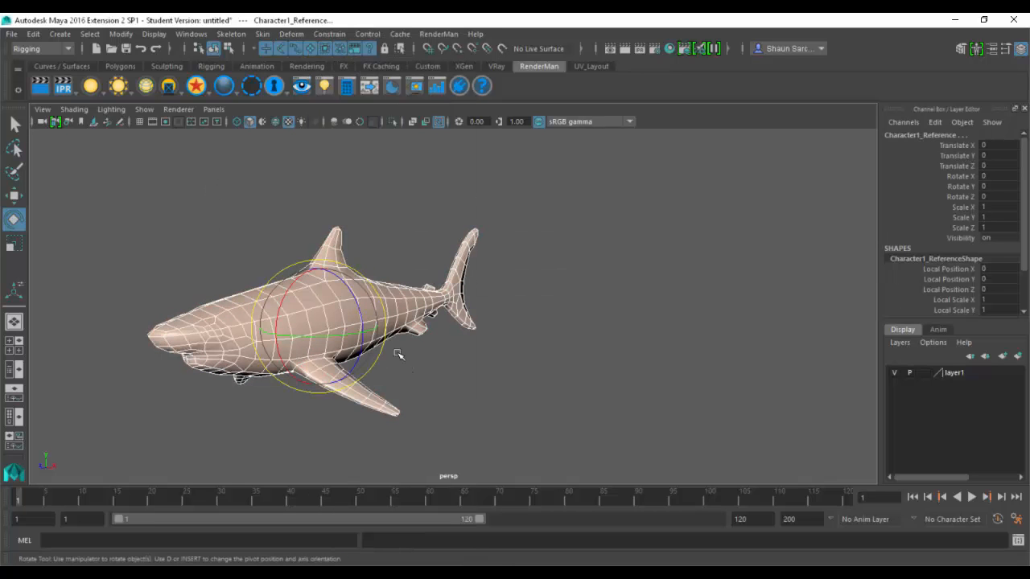
pyautogui.click(183, 35)
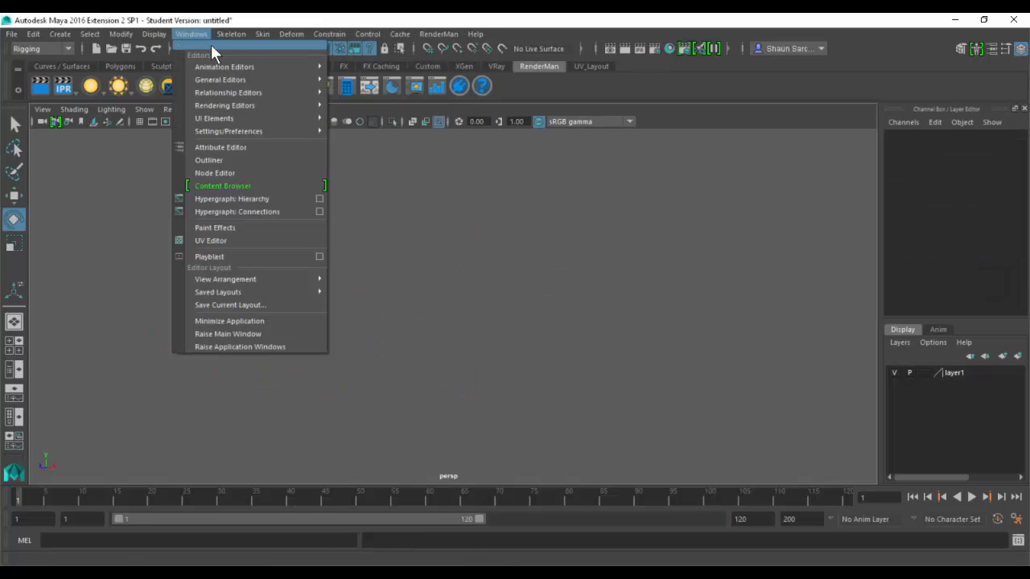
pyautogui.moveTo(233, 130)
pyautogui.click(428, 191)
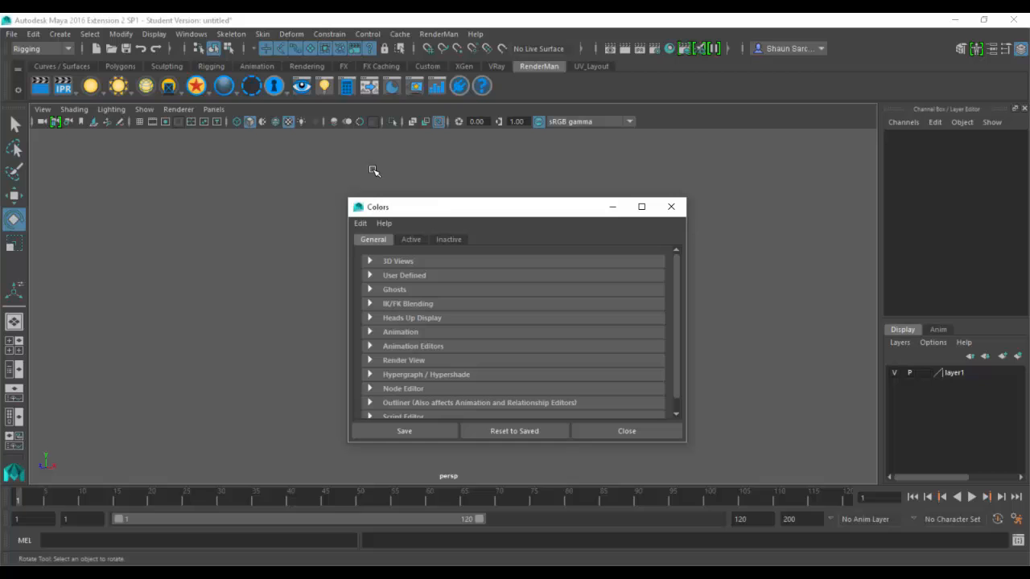
pyautogui.click(671, 207)
# - Import BasicHead.ma from the Content Browser's Bipeds sculpting base meshes and close the browser
pyautogui.click(187, 35)
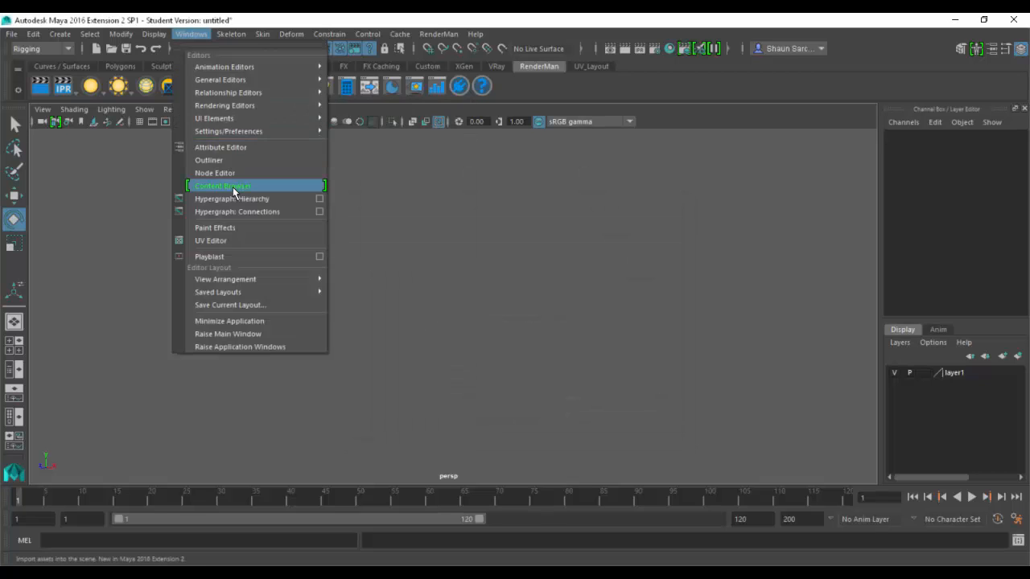
pyautogui.click(268, 185)
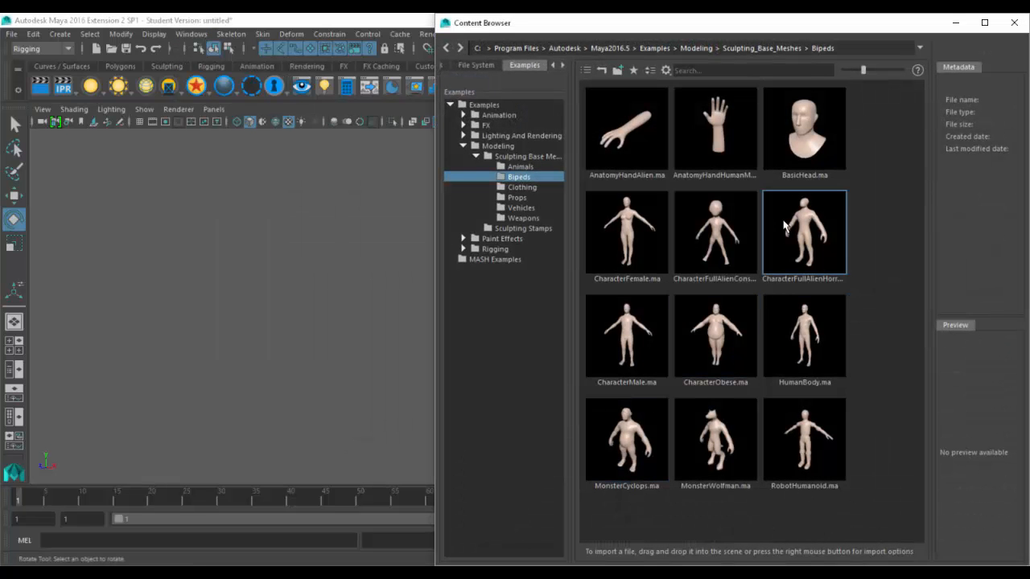
pyautogui.moveTo(812, 140)
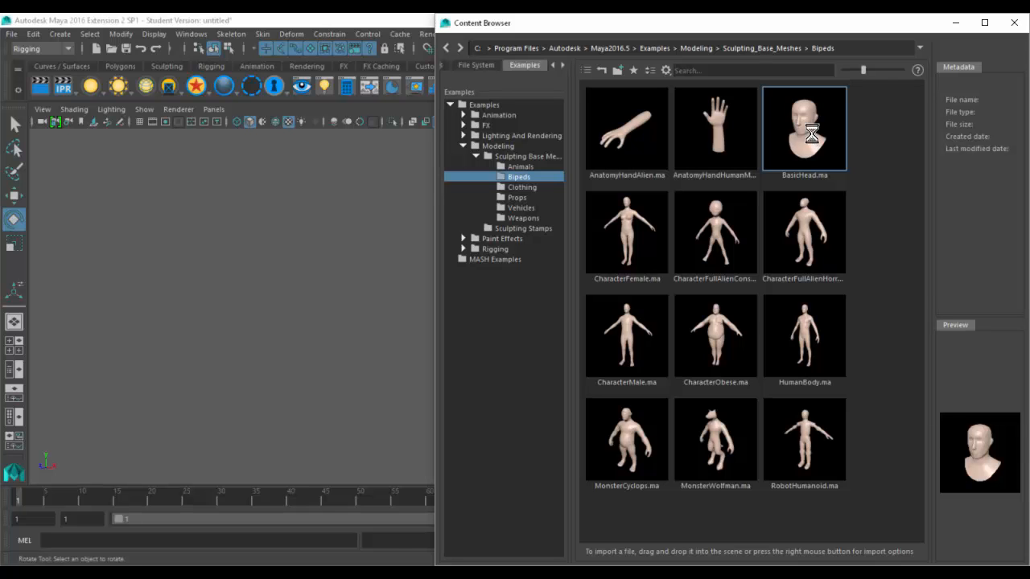
pyautogui.click(1014, 22)
# - Select the head and create a blend shape deformer on it with envelope 1, local origin and topology checking
pyautogui.keyDown('alt'); pyautogui.moveTo(405, 237); pyautogui.dragTo(421, 266); pyautogui.keyUp('alt')
pyautogui.keyDown('alt'); pyautogui.moveTo(422, 266); pyautogui.dragTo(462, 265, button='right'); pyautogui.keyUp('alt')
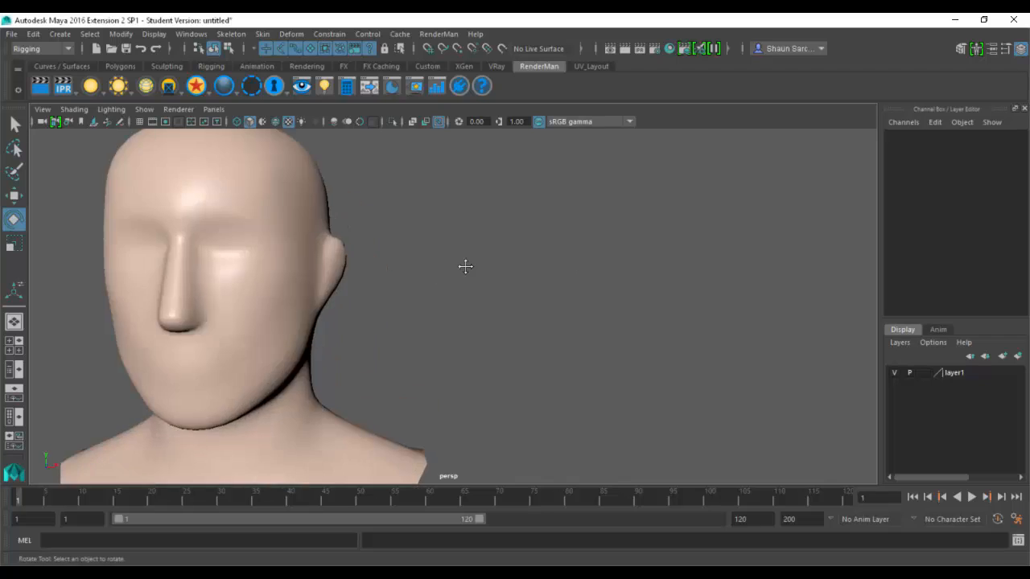
pyautogui.keyDown('alt'); pyautogui.moveTo(461, 264); pyautogui.dragTo(636, 292, button='middle'); pyautogui.keyUp('alt')
pyautogui.click(441, 255)
pyautogui.click(231, 35)
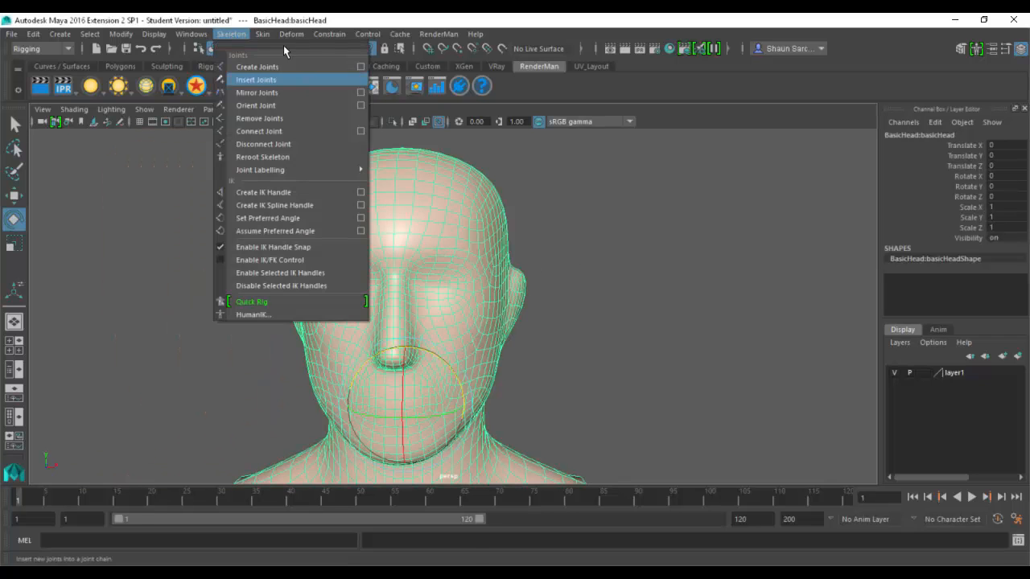
pyautogui.moveTo(291, 36)
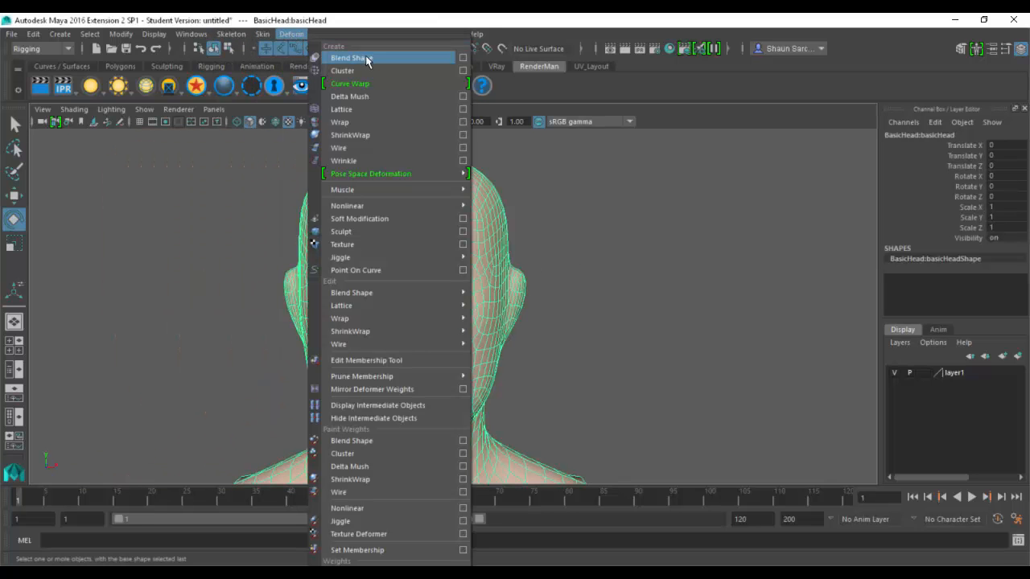
pyautogui.click(462, 59)
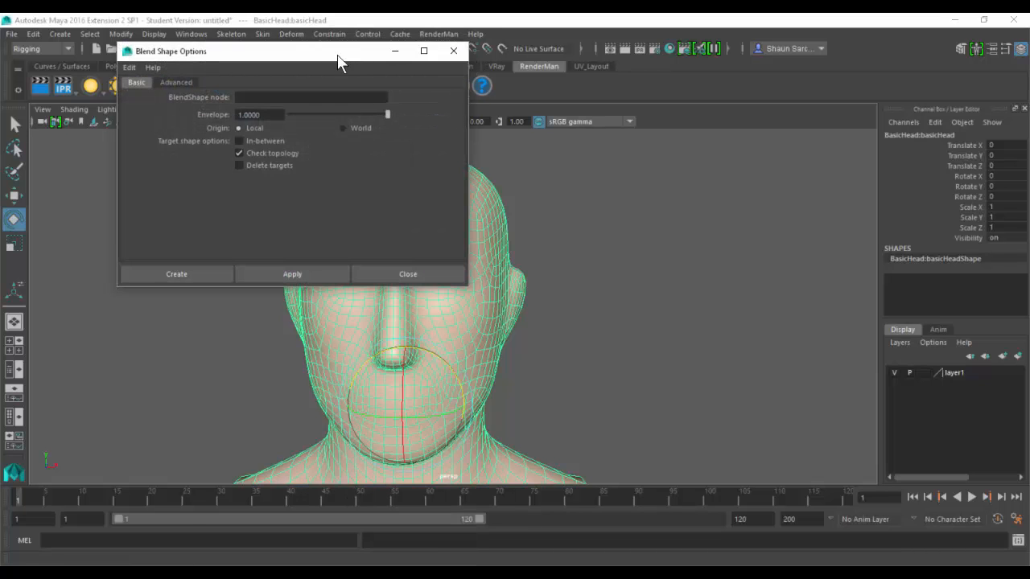
pyautogui.moveTo(464, 65); pyautogui.dragTo(733, 111)
pyautogui.click(579, 336)
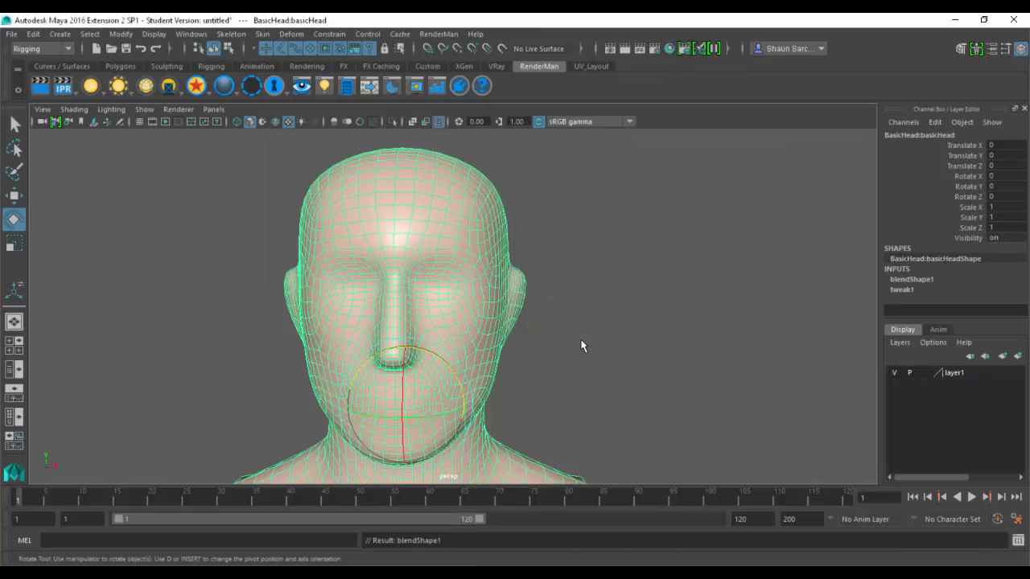
# - Examine the attributes of the head's original shape and the settings of the Paint Blend Shape Weights Tool
pyautogui.hotkey('ctrl', 'a')
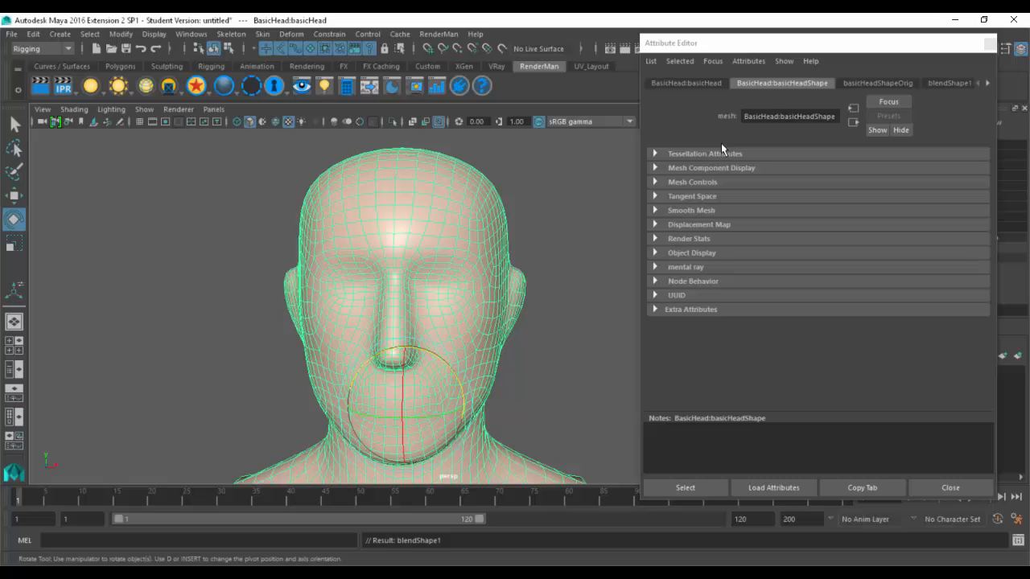
pyautogui.click(868, 83)
pyautogui.click(291, 34)
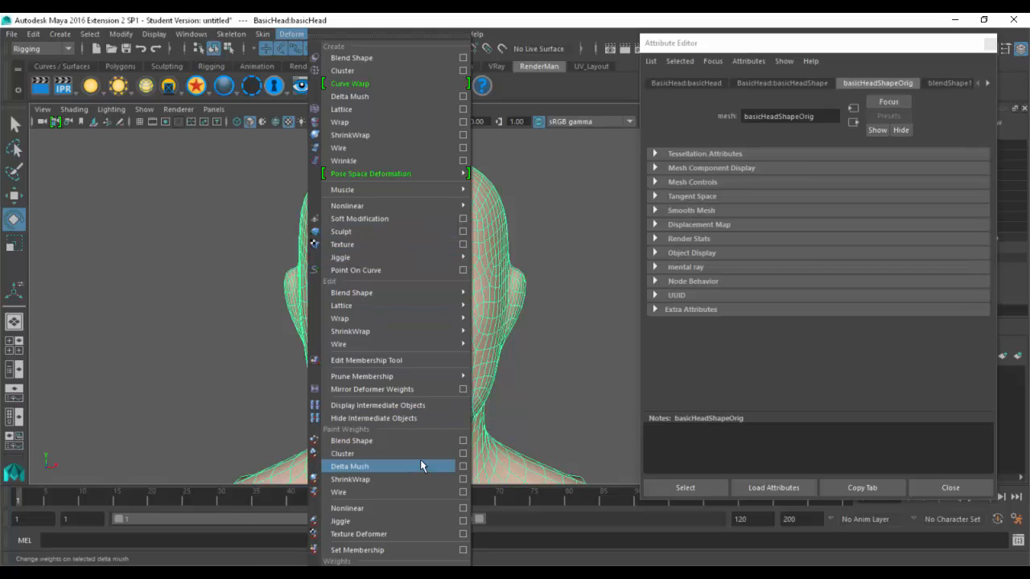
pyautogui.click(462, 441)
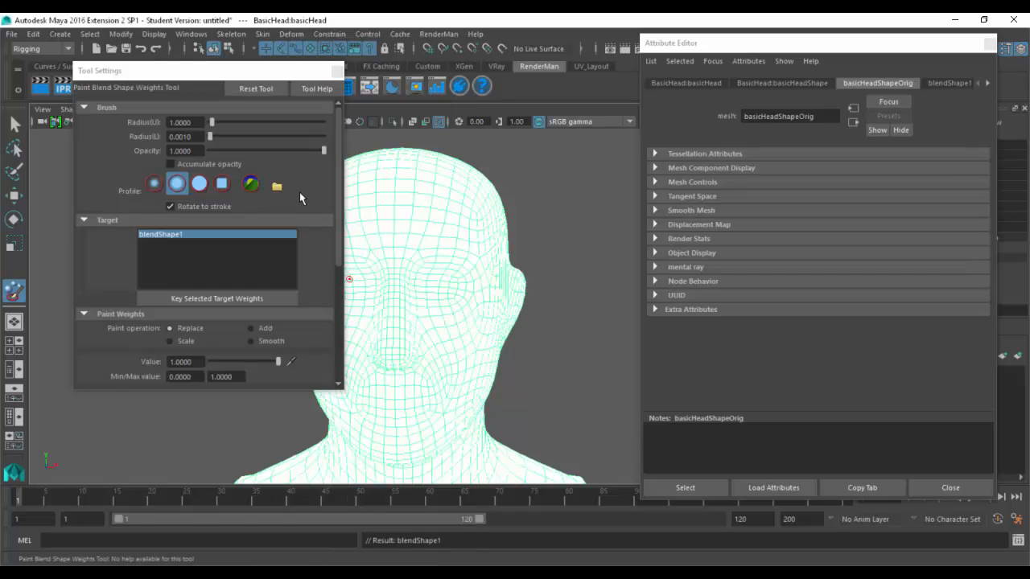
pyautogui.click(336, 70)
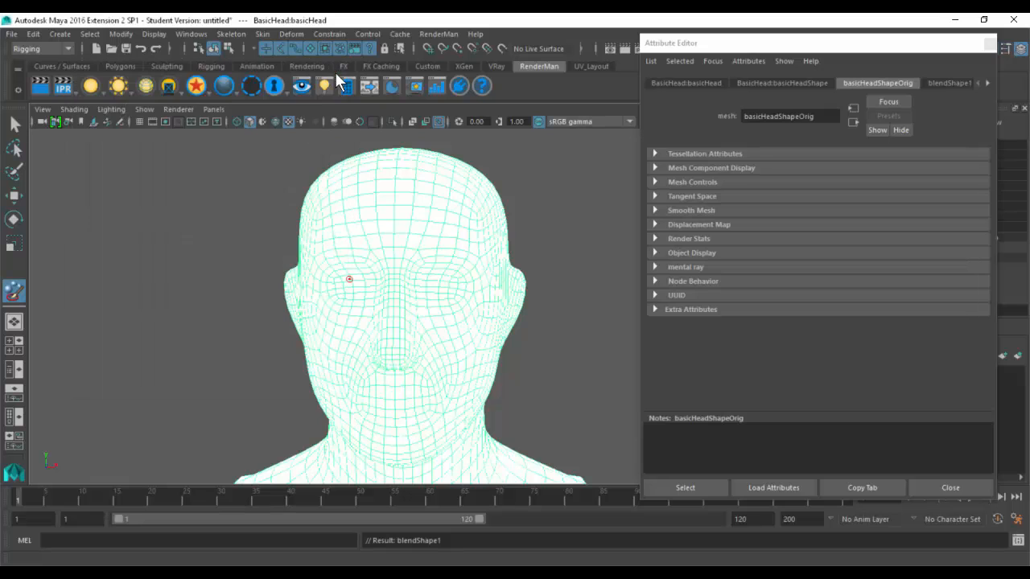
# - Open the Shape Editor beside the head, close the Attribute Editor and leave the weight painting tool
pyautogui.click(192, 34)
pyautogui.moveTo(258, 67)
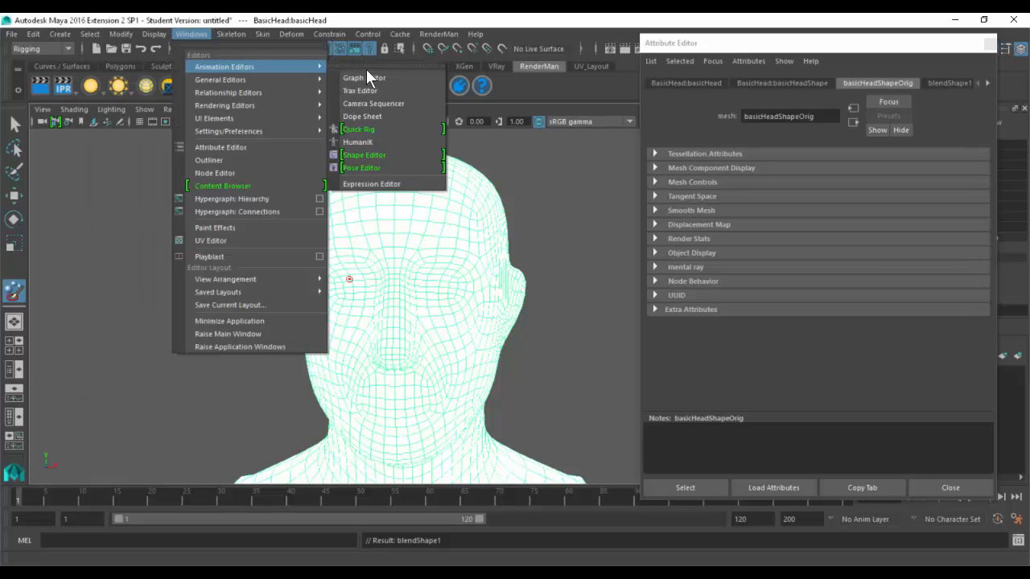
pyautogui.click(389, 154)
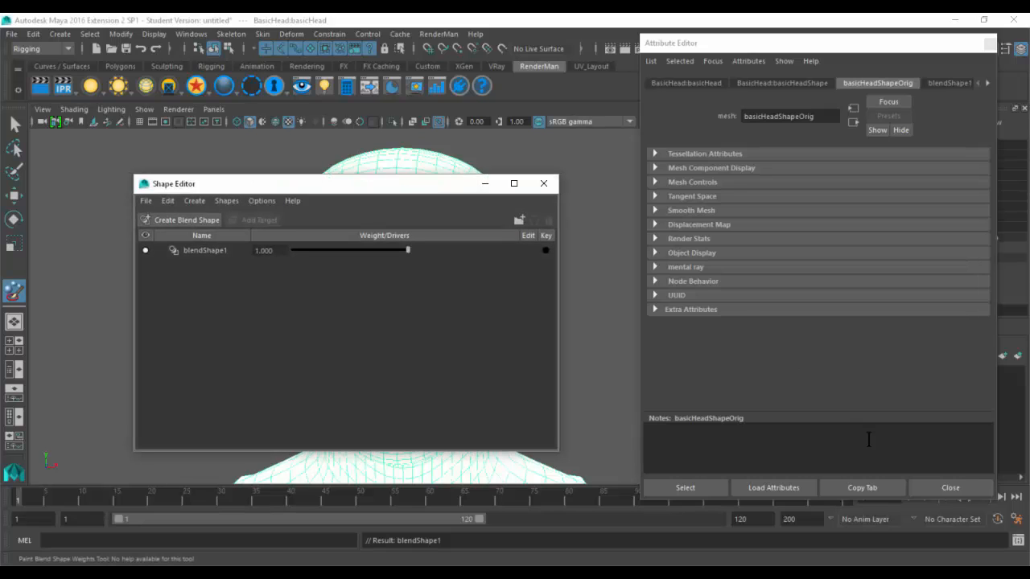
pyautogui.click(949, 487)
pyautogui.moveTo(386, 189); pyautogui.dragTo(810, 157)
pyautogui.keyDown('alt'); pyautogui.moveTo(490, 253); pyautogui.dragTo(446, 256); pyautogui.keyUp('alt')
pyautogui.press('e')
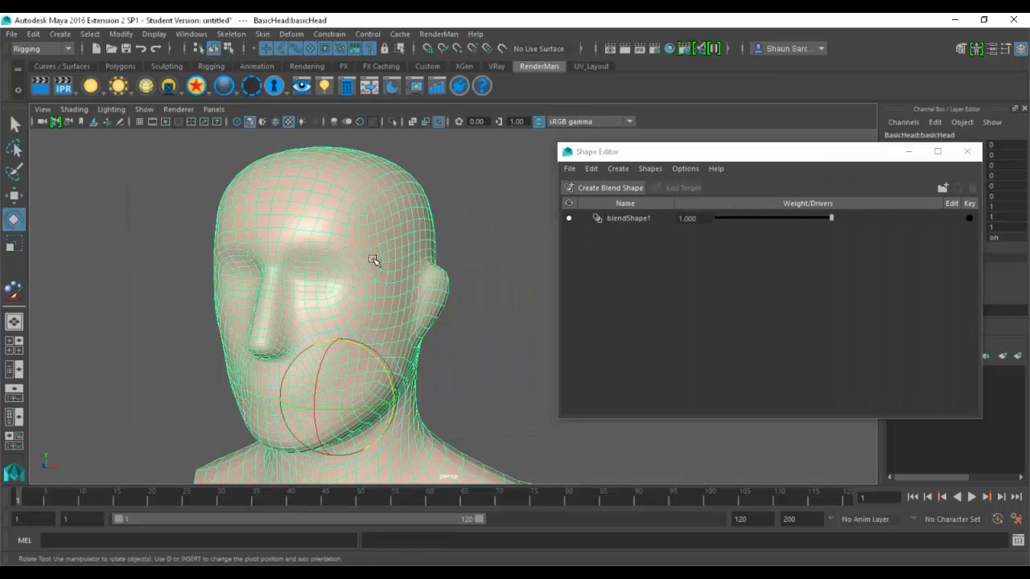
# - Add two targets to blendShape1 and rename the second one EyeLower
pyautogui.keyDown('alt'); pyautogui.moveTo(385, 276); pyautogui.dragTo(427, 244); pyautogui.keyUp('alt')
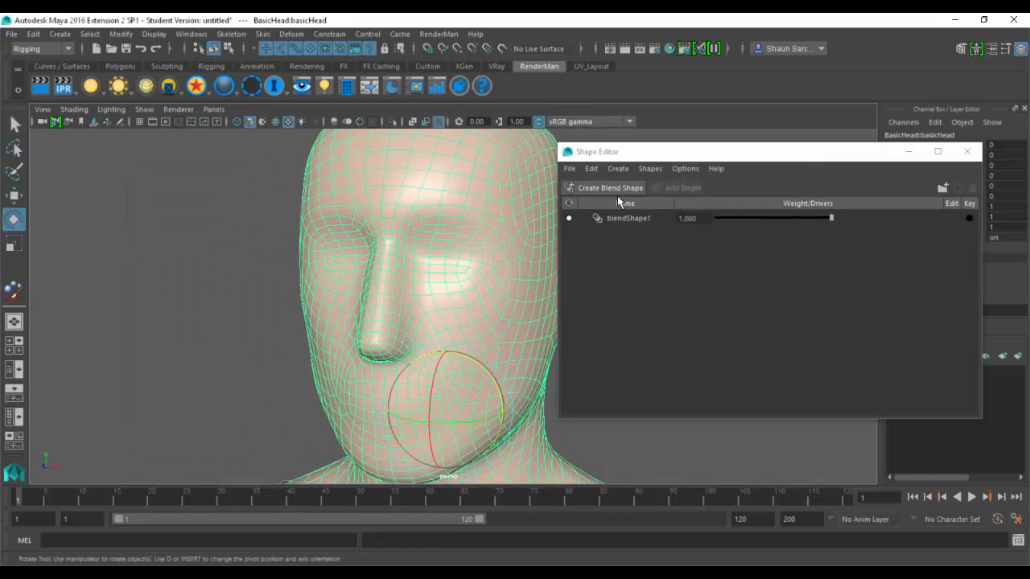
pyautogui.click(615, 218)
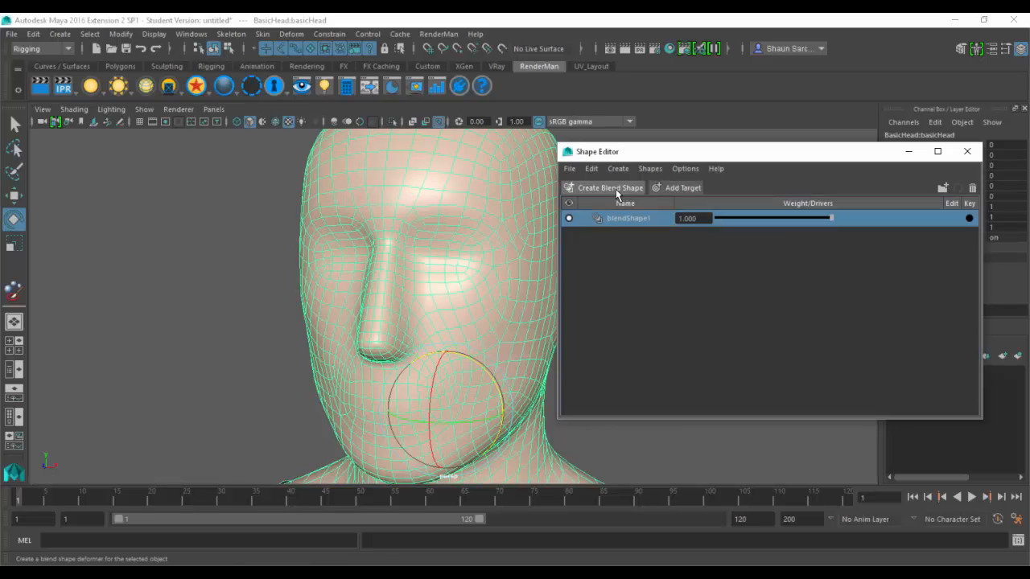
pyautogui.click(681, 189)
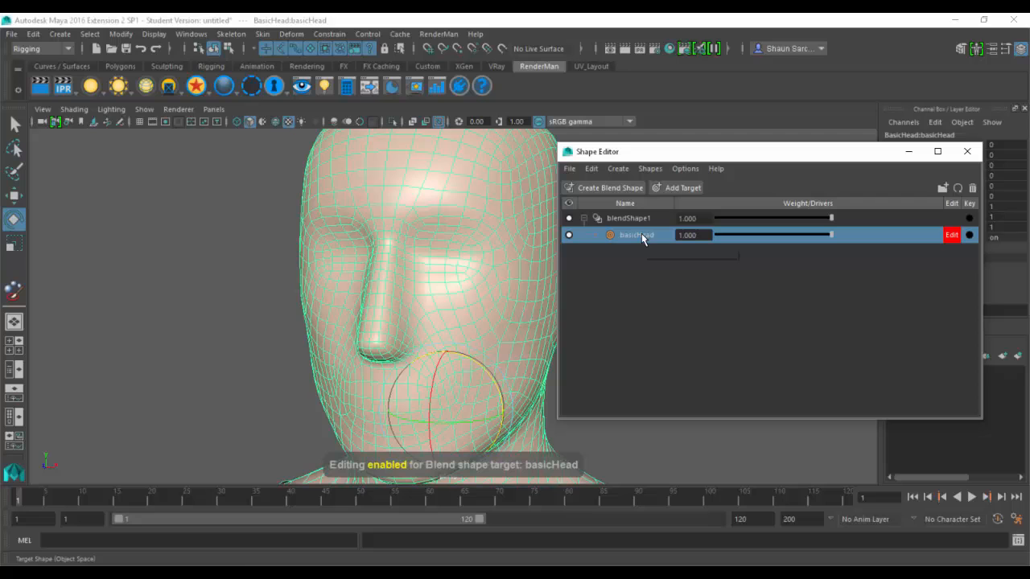
pyautogui.click(680, 189)
pyautogui.doubleClick(640, 253)
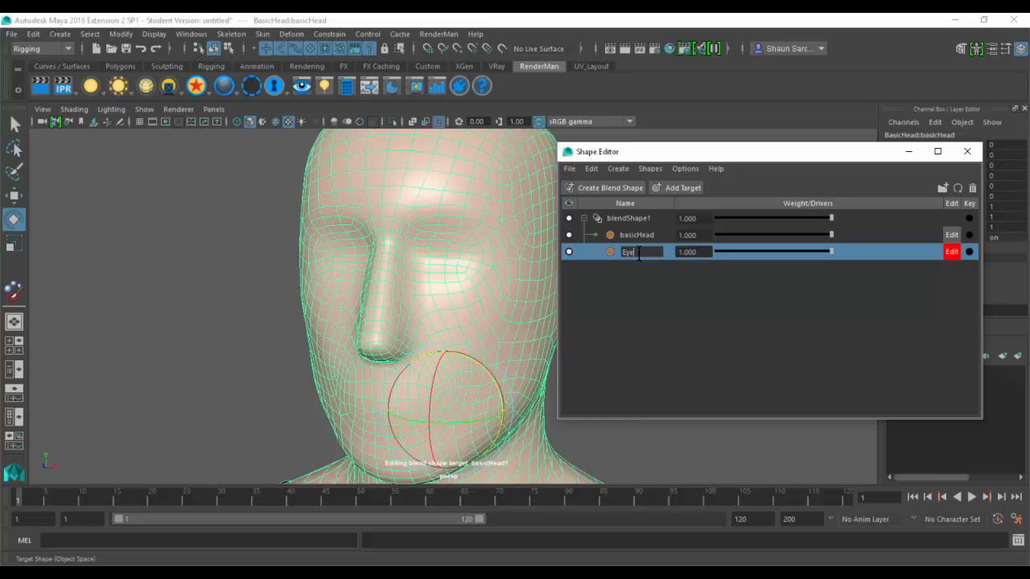
# - Show the head's vertices and select one above the left eye with the Move tool
pyautogui.keyDown('alt'); pyautogui.moveTo(478, 232); pyautogui.dragTo(411, 274); pyautogui.keyUp('alt')
pyautogui.keyDown('alt'); pyautogui.moveTo(411, 274); pyautogui.dragTo(489, 296, button='right'); pyautogui.keyUp('alt')
pyautogui.scroll(3, 489, 295)
pyautogui.moveTo(397, 246); pyautogui.dragTo(332, 246, button='right')
pyautogui.click(305, 271)
pyautogui.press('e')
pyautogui.press('w')
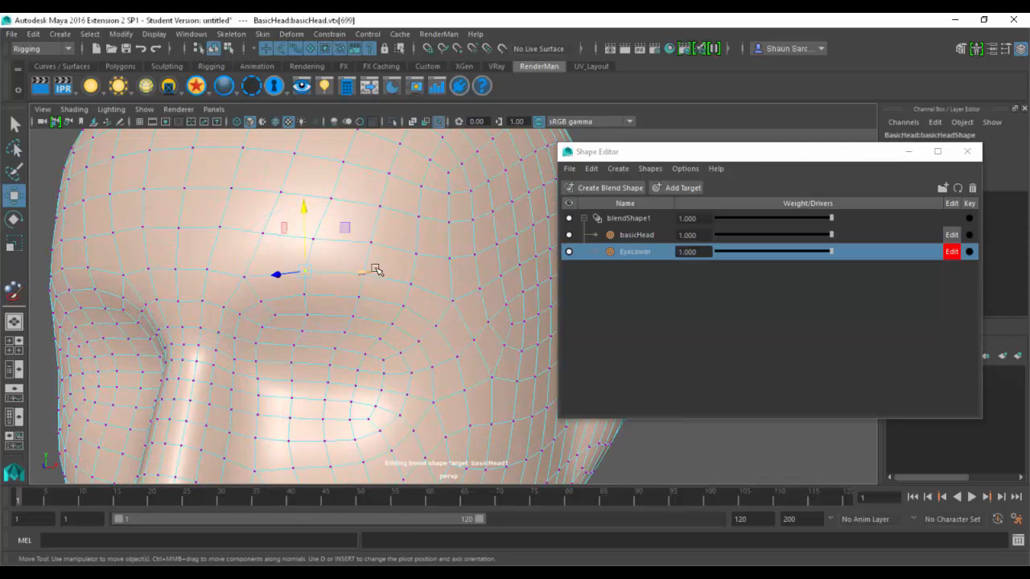
# - Paint-select the vertices of the left brow and upper eyelid and move them down over the eye
pyautogui.click(15, 173)
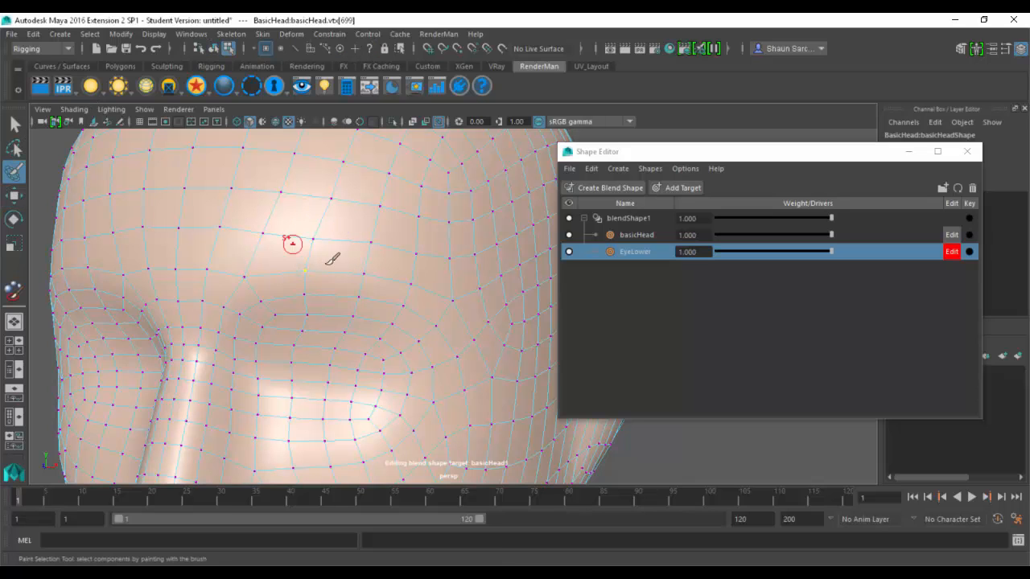
pyautogui.moveTo(353, 276)
pyautogui.mouseDown(button='right')
pyautogui.moveTo(363, 274)
pyautogui.moveTo(351, 208)
pyautogui.mouseUp(button='right')
pyautogui.press('b')
pyautogui.moveTo(328, 250)
pyautogui.mouseDown()
pyautogui.moveTo(359, 257)
pyautogui.moveTo(335, 270)
pyautogui.mouseUp()
pyautogui.moveTo(417, 279); pyautogui.dragTo(391, 287)
pyautogui.press('w')
pyautogui.moveTo(364, 237)
pyautogui.mouseDown()
pyautogui.moveTo(375, 304)
pyautogui.moveTo(347, 296)
pyautogui.mouseUp()
pyautogui.press('r')
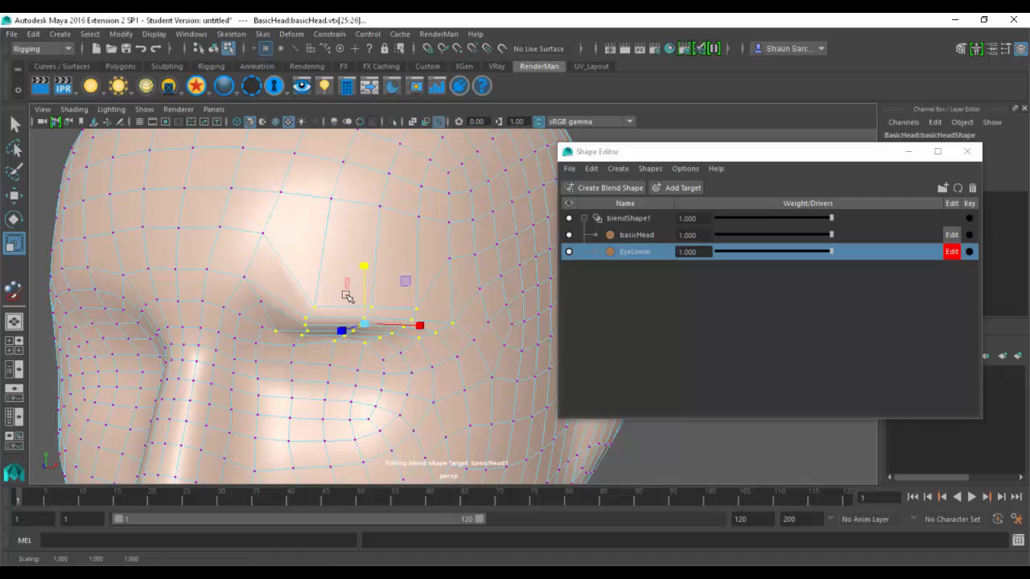
pyautogui.press('w')
pyautogui.keyDown('alt'); pyautogui.moveTo(360, 266); pyautogui.dragTo(343, 245, button='right'); pyautogui.keyUp('alt')
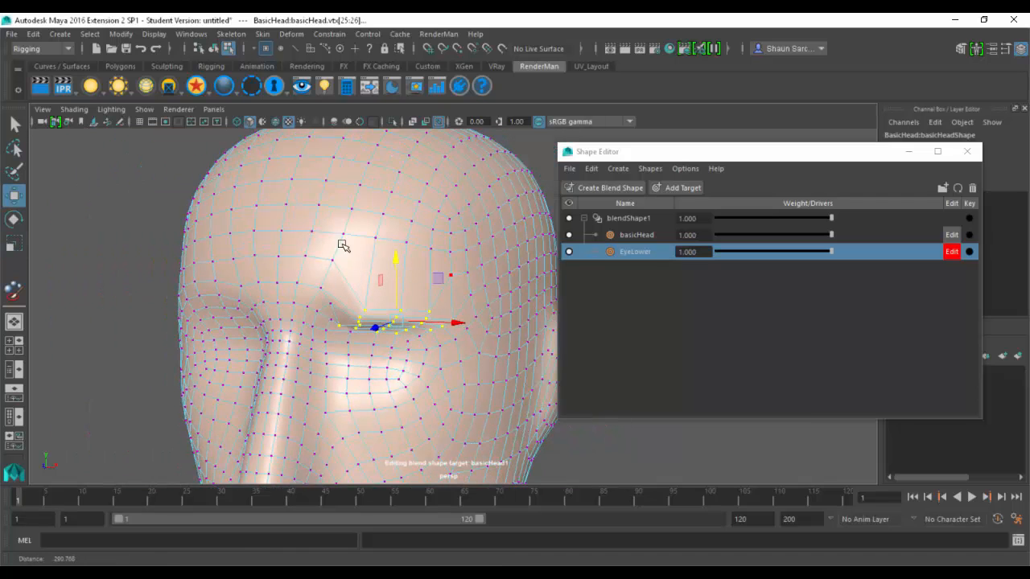
# - Return the head to object mode and start the Sculpt Tool with its settings shown
pyautogui.press('F8')
pyautogui.click(283, 37)
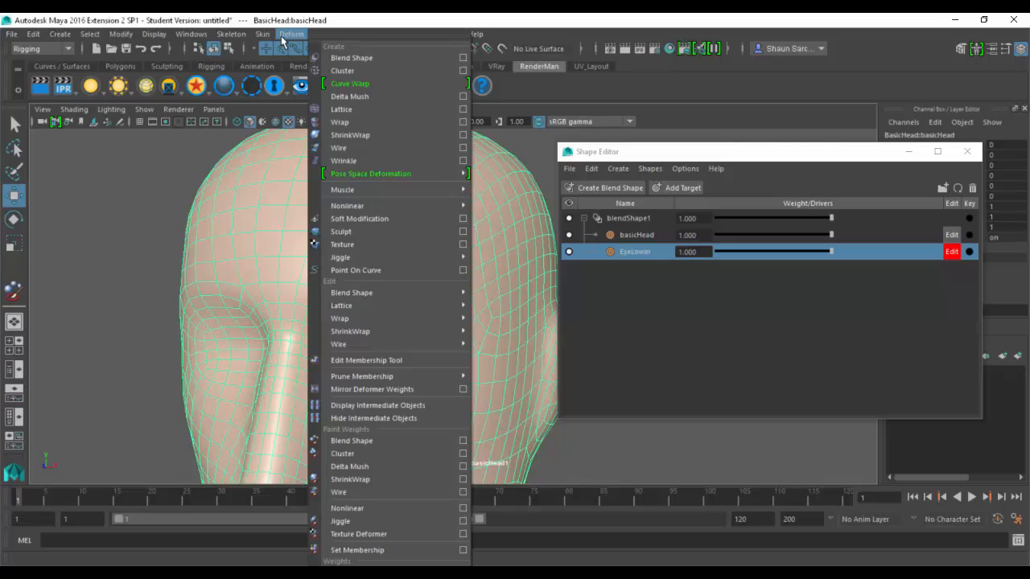
pyautogui.press('space')
pyautogui.keyDown('shift'); pyautogui.rightClick(341, 212); pyautogui.keyUp('shift')
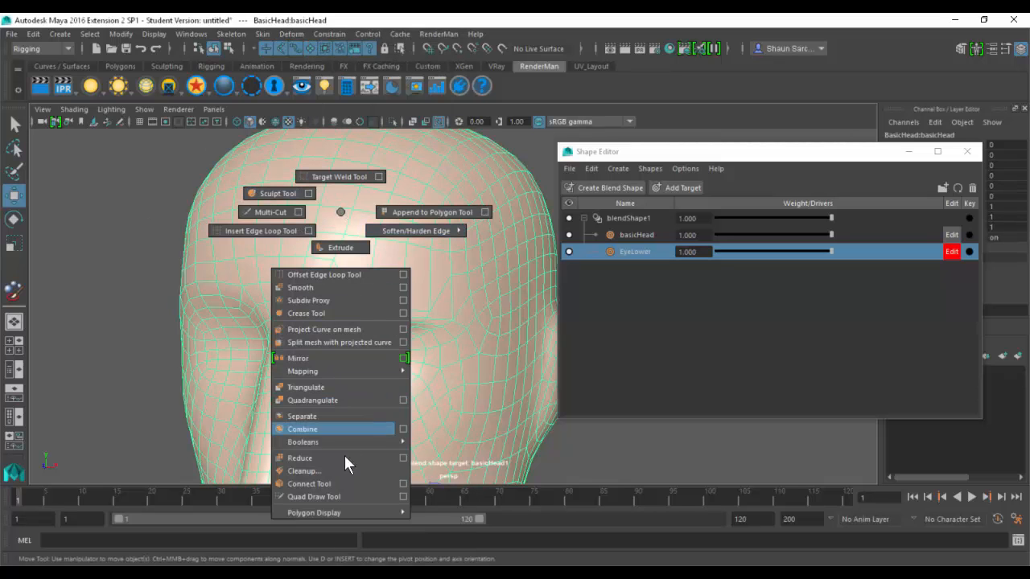
pyautogui.click(305, 195)
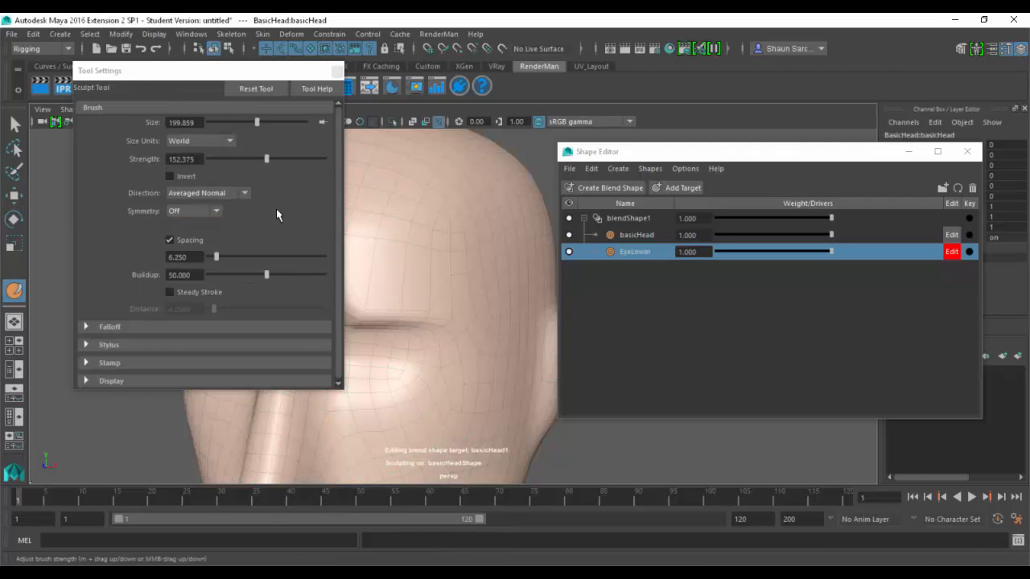
pyautogui.keyDown('alt'); pyautogui.moveTo(379, 258); pyautogui.dragTo(432, 265); pyautogui.keyUp('alt')
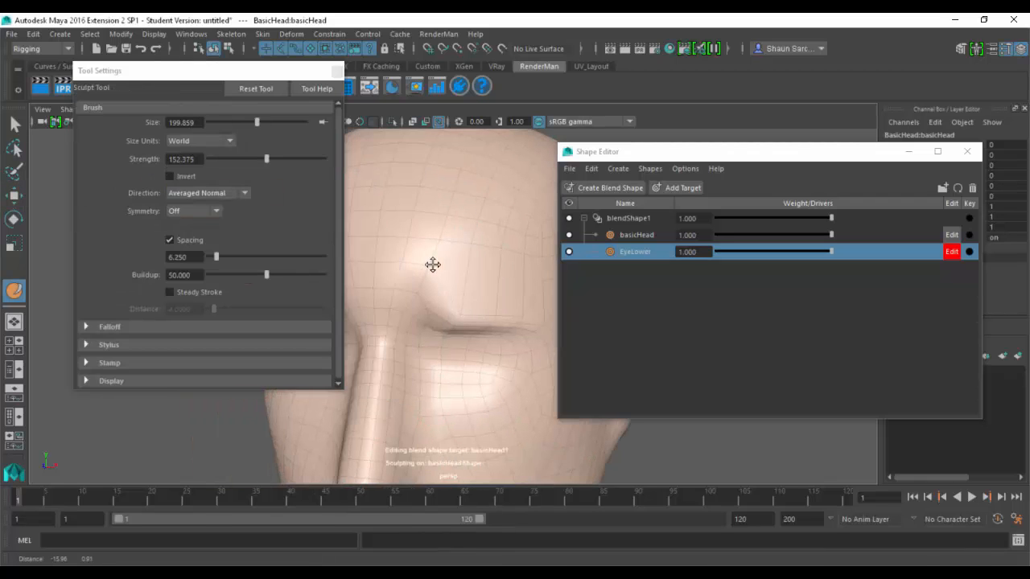
# - Set the sculpt brush to size 12 and strength 3, and brush over the lowered left brow and eyelid
pyautogui.click(208, 169)
pyautogui.click(217, 123)
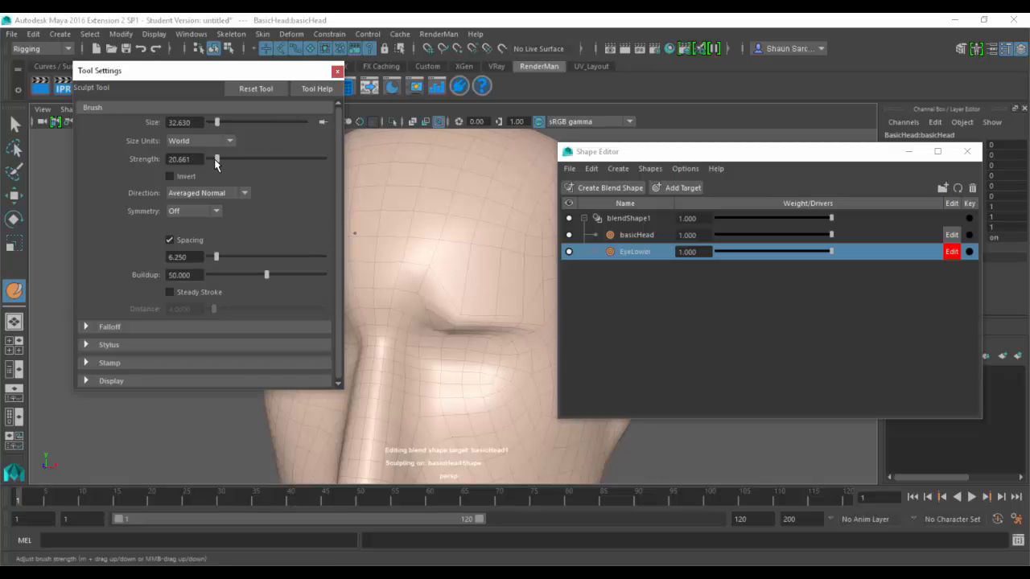
pyautogui.moveTo(216, 160); pyautogui.dragTo(213, 161)
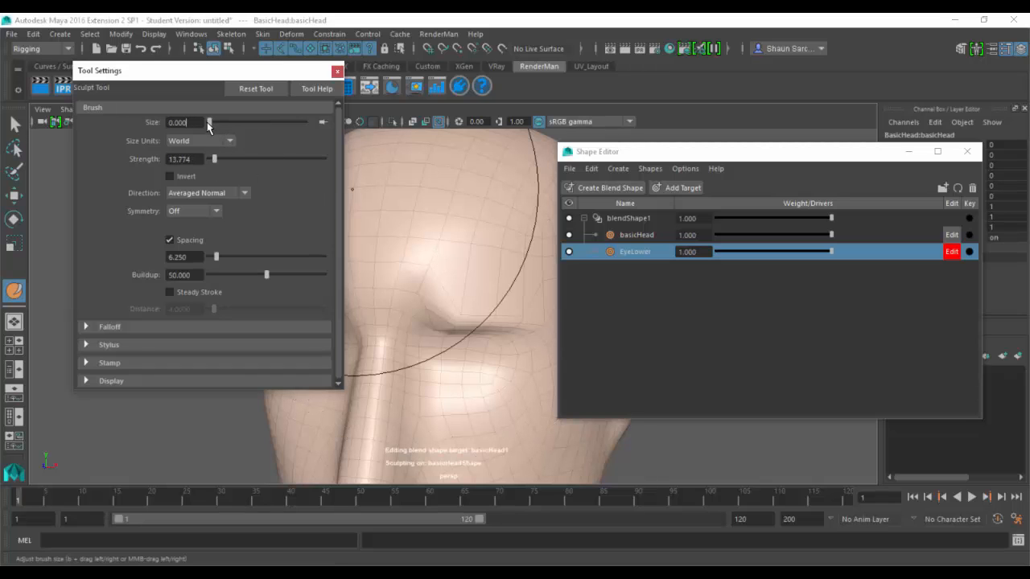
pyautogui.moveTo(439, 269)
pyautogui.mouseDown(button='right')
pyautogui.moveTo(488, 268)
pyautogui.moveTo(439, 269)
pyautogui.mouseUp(button='right')
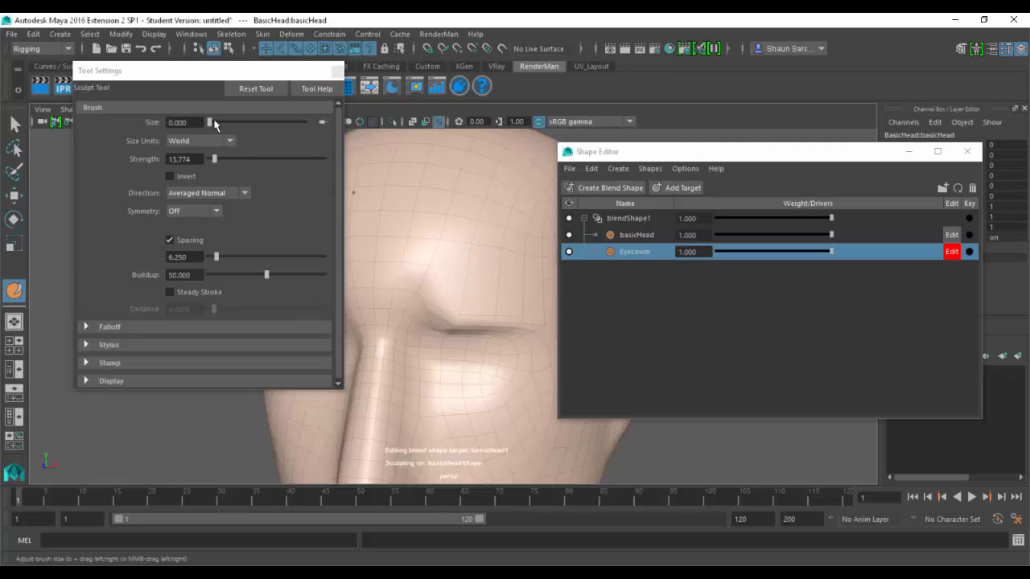
pyautogui.moveTo(209, 121); pyautogui.dragTo(214, 122)
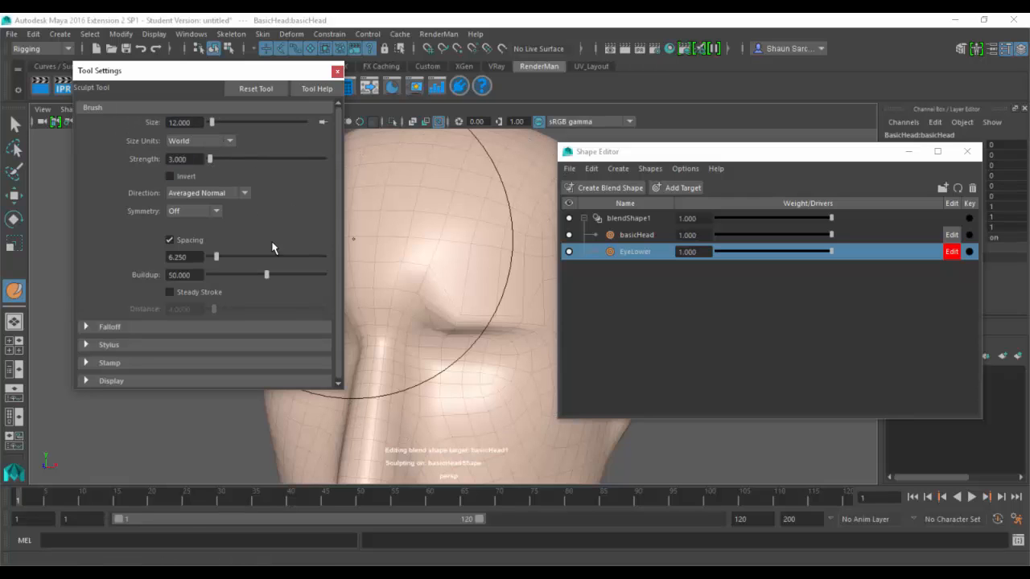
pyautogui.moveTo(370, 342)
pyautogui.mouseDown()
pyautogui.moveTo(451, 297)
pyautogui.moveTo(527, 292)
pyautogui.mouseUp()
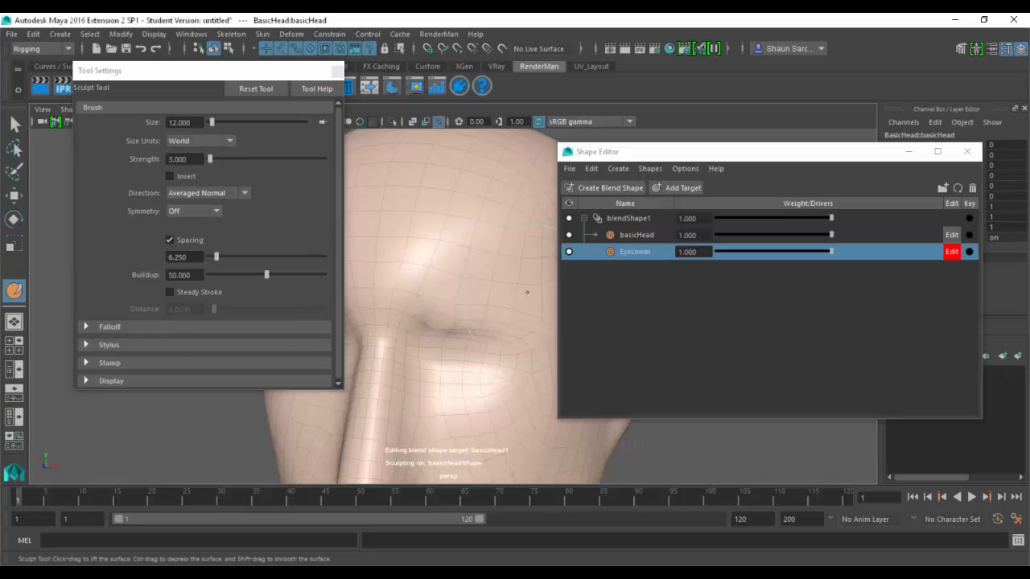
pyautogui.scroll(-3, 510, 295)
pyautogui.scroll(3, 413, 299)
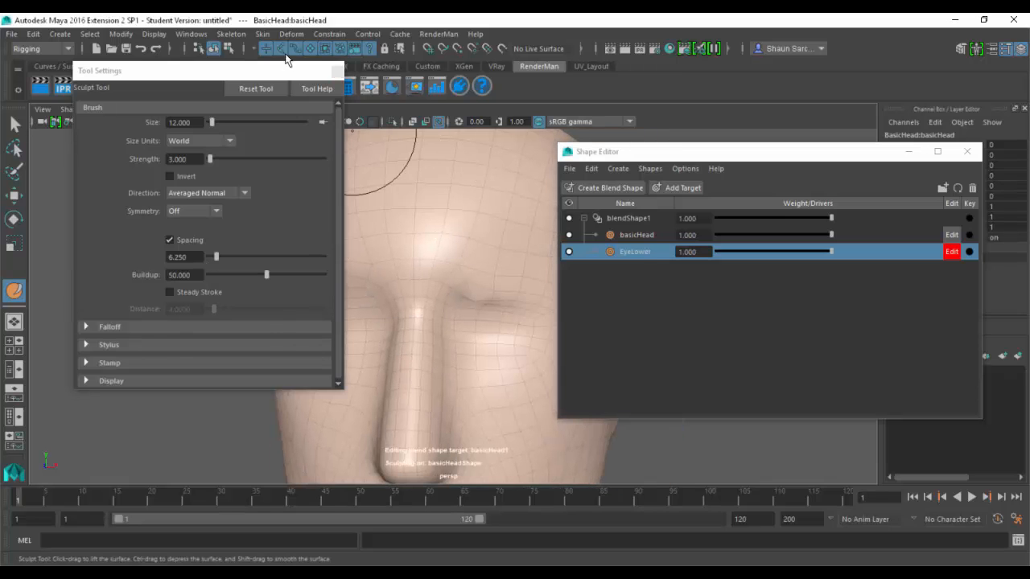
# - Switch to the Modeling menu set and detach the list of Sculpting Tools as a floating window
pyautogui.click(49, 48)
pyautogui.click(41, 63)
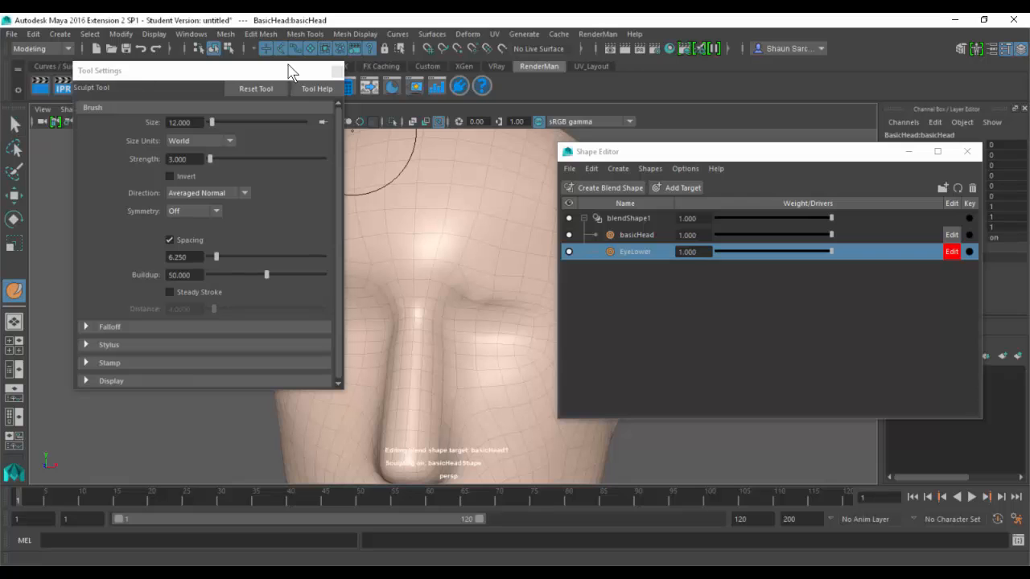
pyautogui.click(330, 34)
pyautogui.moveTo(411, 220)
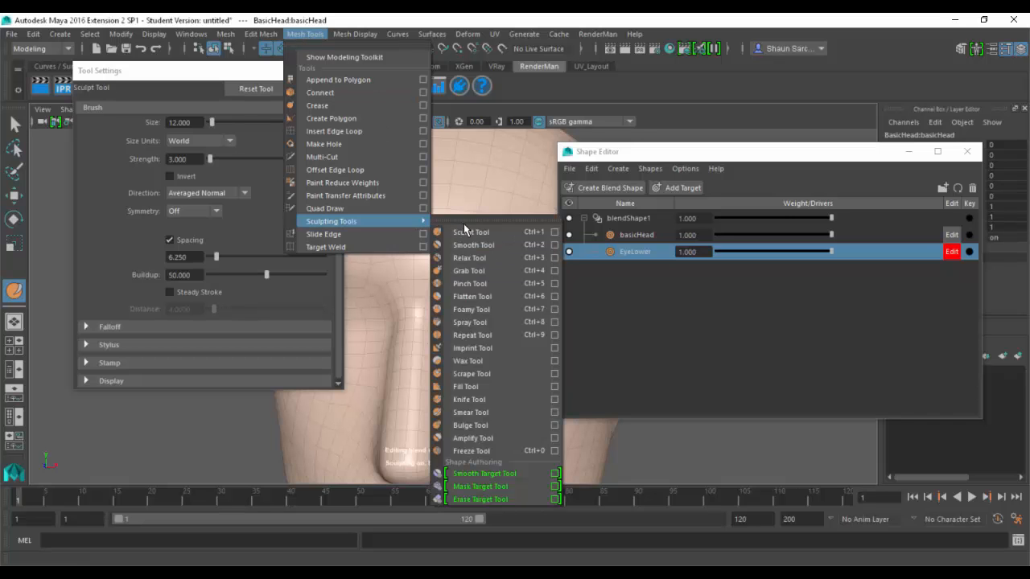
pyautogui.click(463, 223)
pyautogui.moveTo(475, 201); pyautogui.dragTo(144, 137)
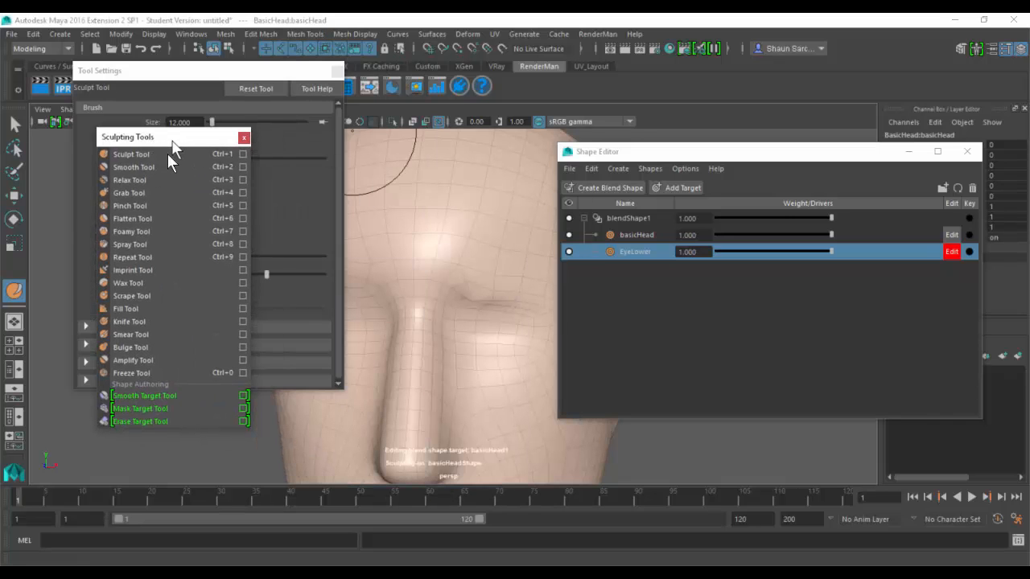
# - Pull the lowered left brow and eyelid into shape with the Grab Tool
pyautogui.click(152, 192)
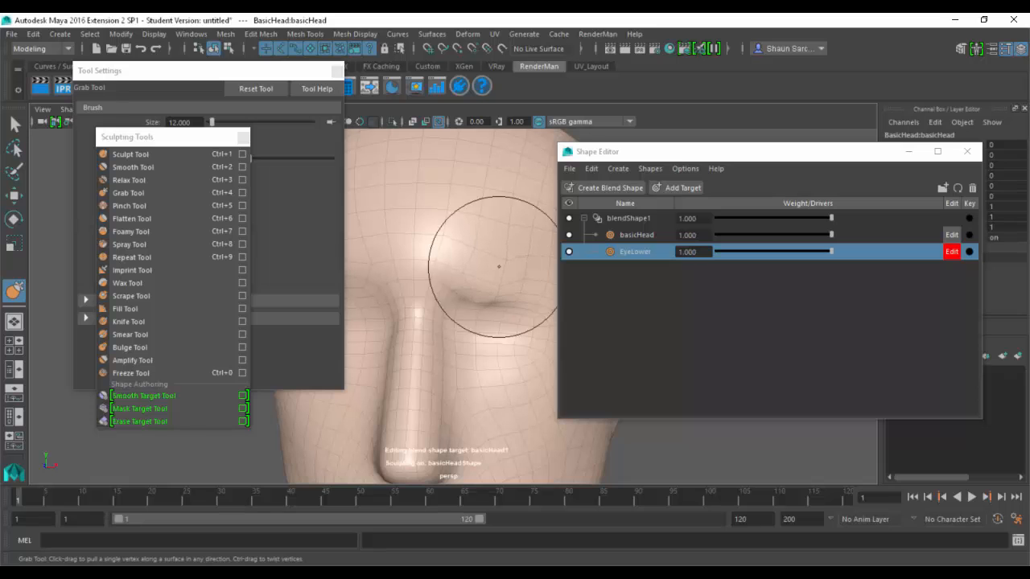
pyautogui.scroll(-4, 437, 271)
pyautogui.scroll(4, 414, 276)
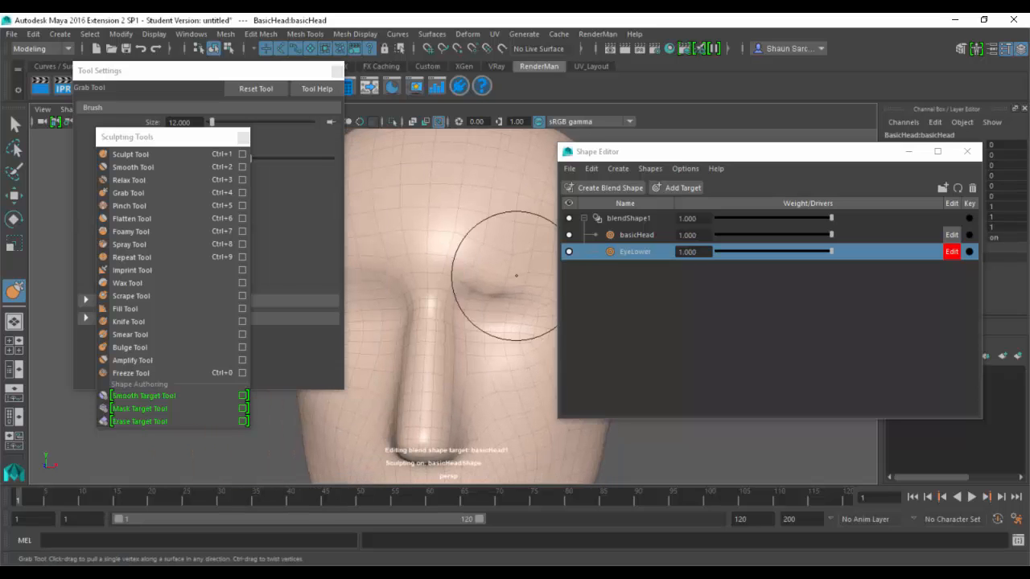
pyautogui.moveTo(517, 270); pyautogui.dragTo(529, 265)
pyautogui.moveTo(498, 312)
pyautogui.mouseDown()
pyautogui.moveTo(506, 295)
pyautogui.moveTo(448, 296)
pyautogui.moveTo(502, 273)
pyautogui.mouseUp()
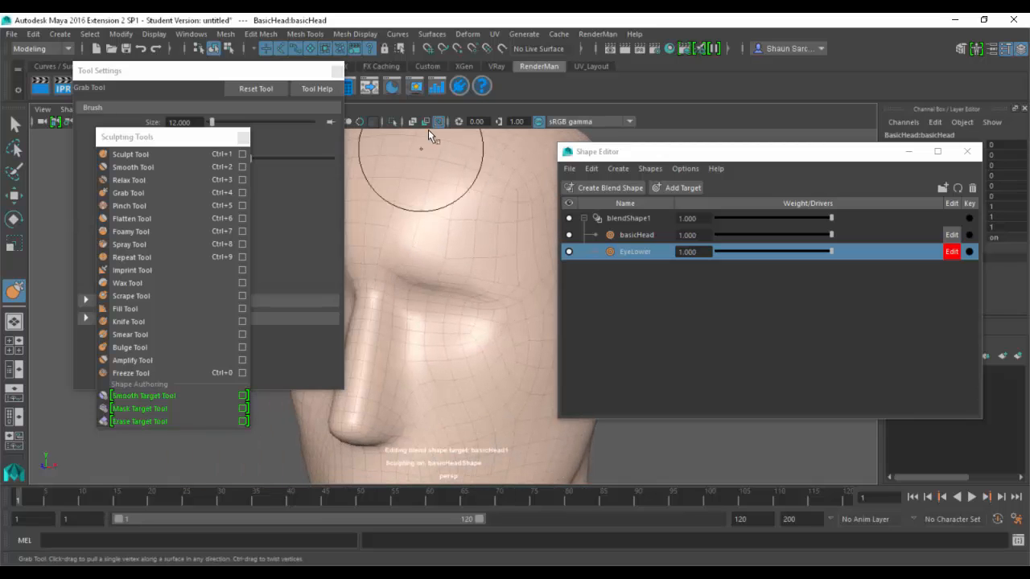
# - Close the tool settings and move the floating Sculpting Tools list clear of the head
pyautogui.click(337, 71)
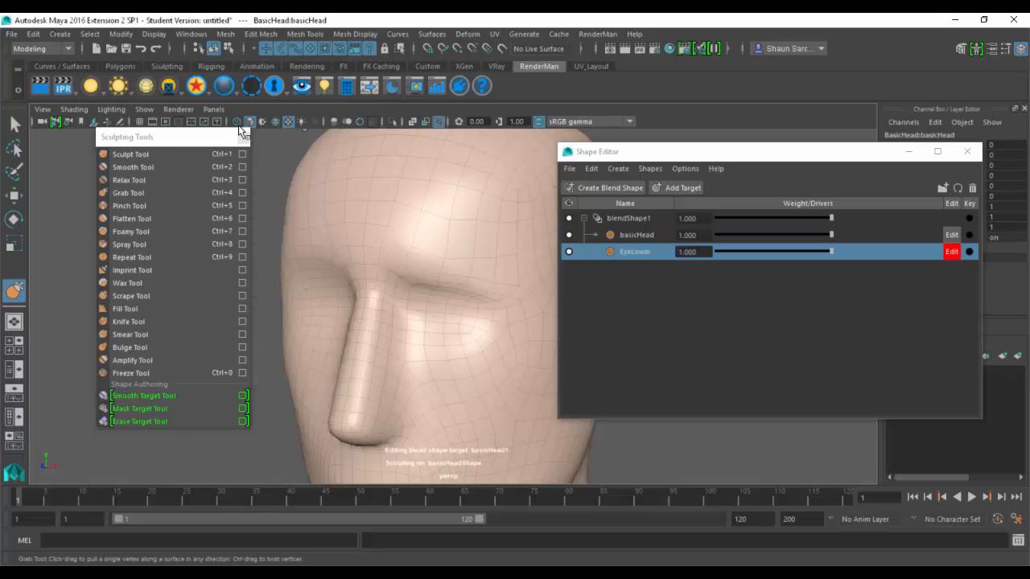
pyautogui.moveTo(156, 143); pyautogui.dragTo(101, 138)
pyautogui.moveTo(340, 234)
pyautogui.keyDown('alt'); pyautogui.mouseDown()
pyautogui.moveTo(446, 225)
pyautogui.moveTo(551, 257)
pyautogui.mouseUp(); pyautogui.keyUp('alt')
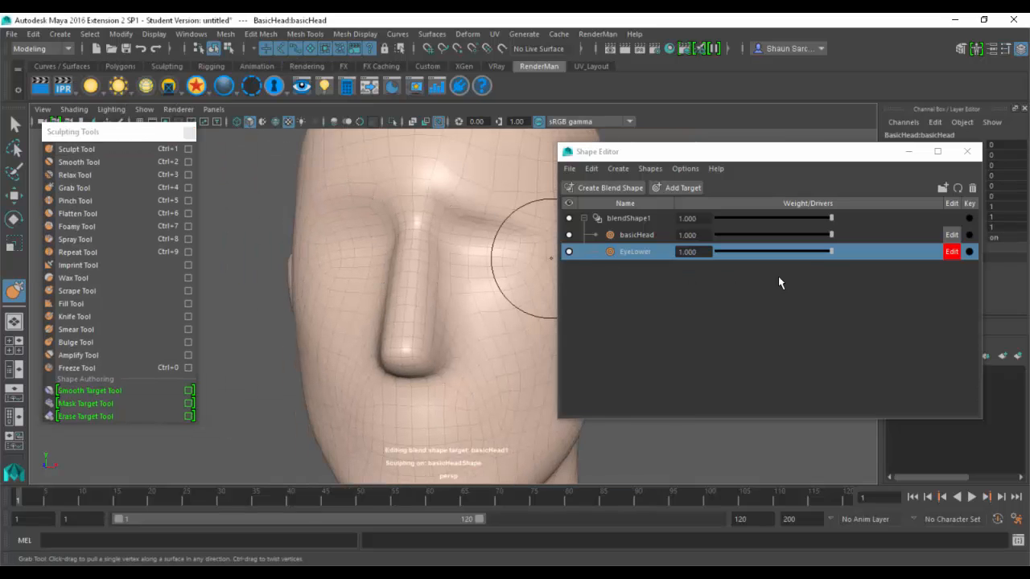
# - Set the EyeLower weight to 0, add a new target and pull the right brow down over the eye with the Grab Tool
pyautogui.moveTo(831, 251); pyautogui.dragTo(572, 255)
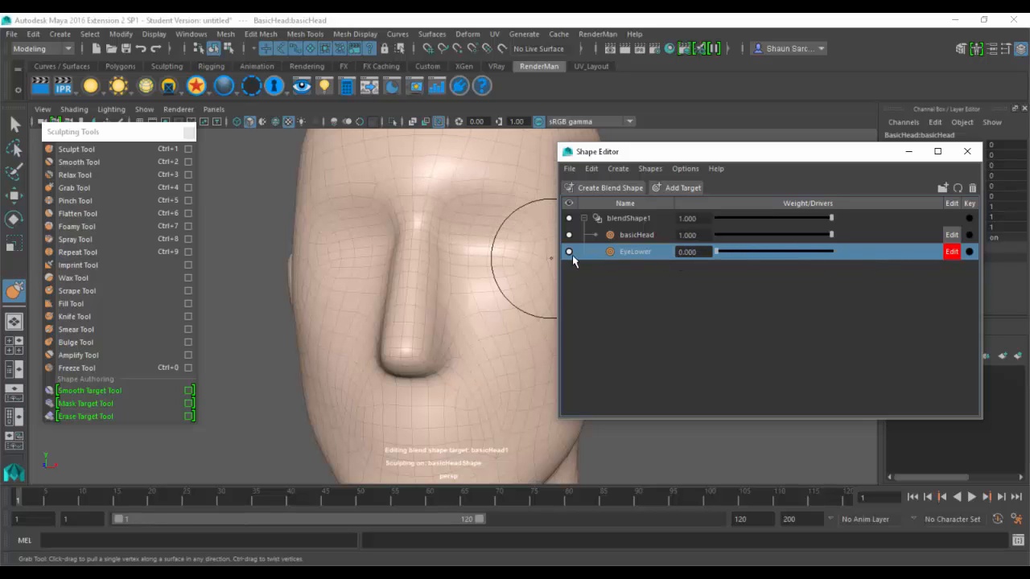
pyautogui.click(666, 187)
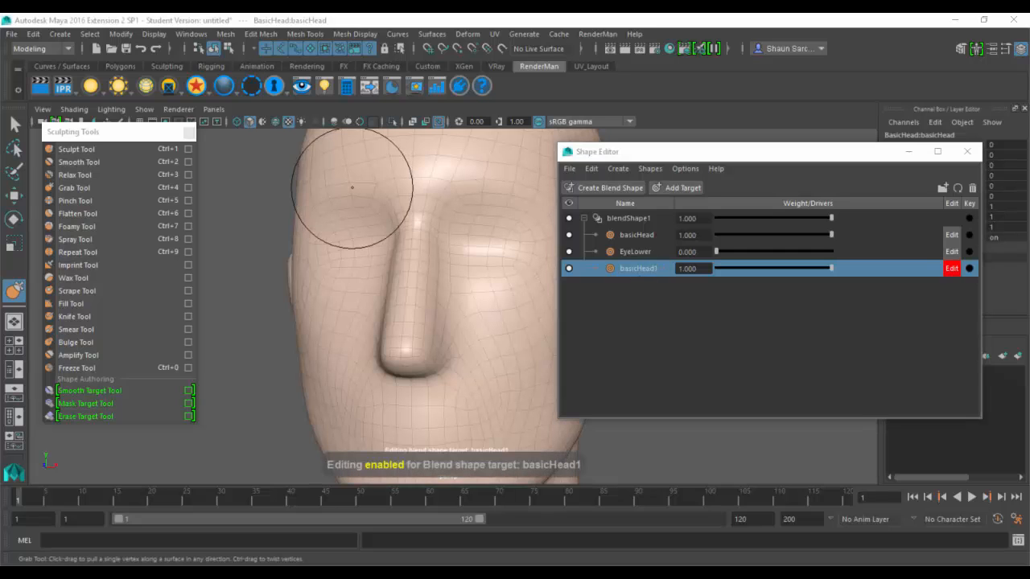
pyautogui.moveTo(355, 190)
pyautogui.mouseDown()
pyautogui.moveTo(332, 204)
pyautogui.moveTo(360, 239)
pyautogui.mouseUp()
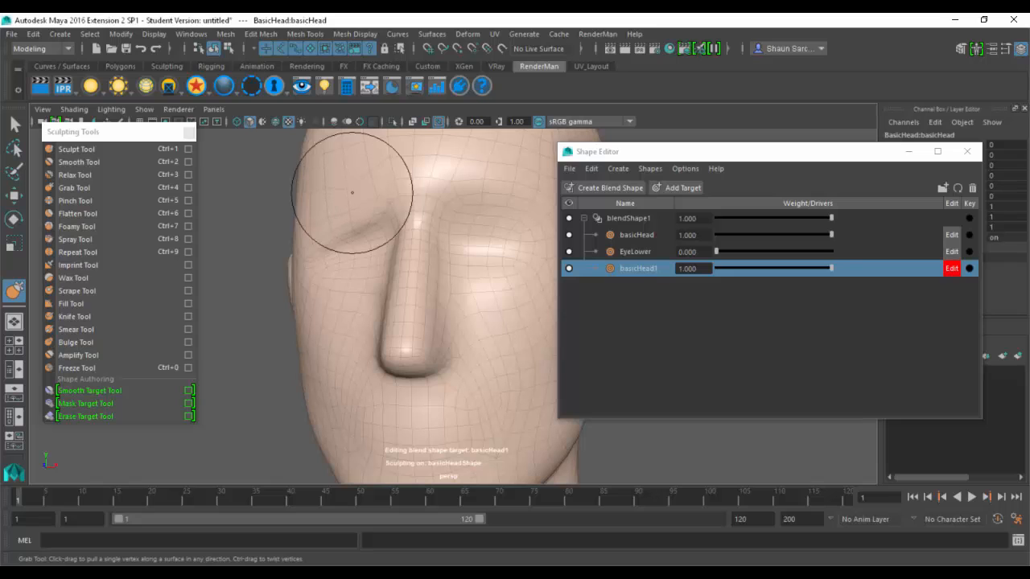
pyautogui.moveTo(345, 189)
pyautogui.mouseDown()
pyautogui.moveTo(319, 240)
pyautogui.moveTo(326, 231)
pyautogui.mouseUp()
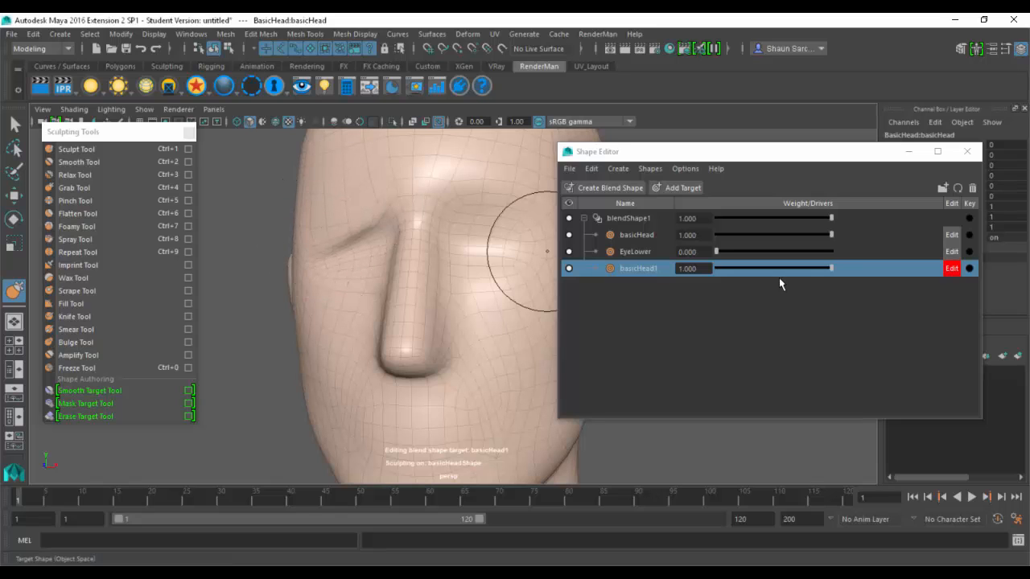
# - Test the EyeLower and basicHead1 weights separately and together, leaving both at 1
pyautogui.moveTo(830, 274)
pyautogui.mouseDown()
pyautogui.moveTo(758, 279)
pyautogui.moveTo(833, 272)
pyautogui.mouseUp()
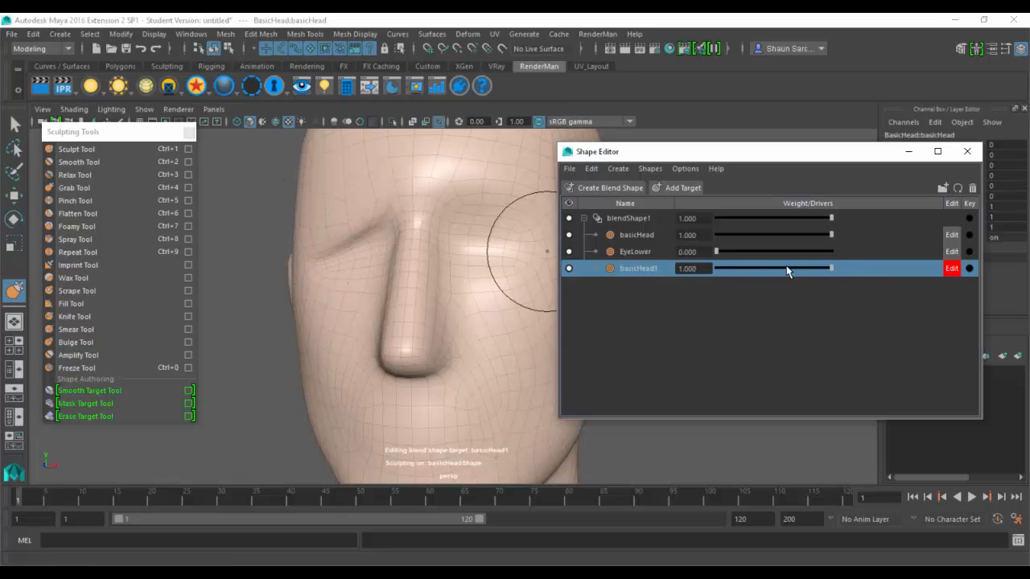
pyautogui.moveTo(716, 251); pyautogui.dragTo(891, 258)
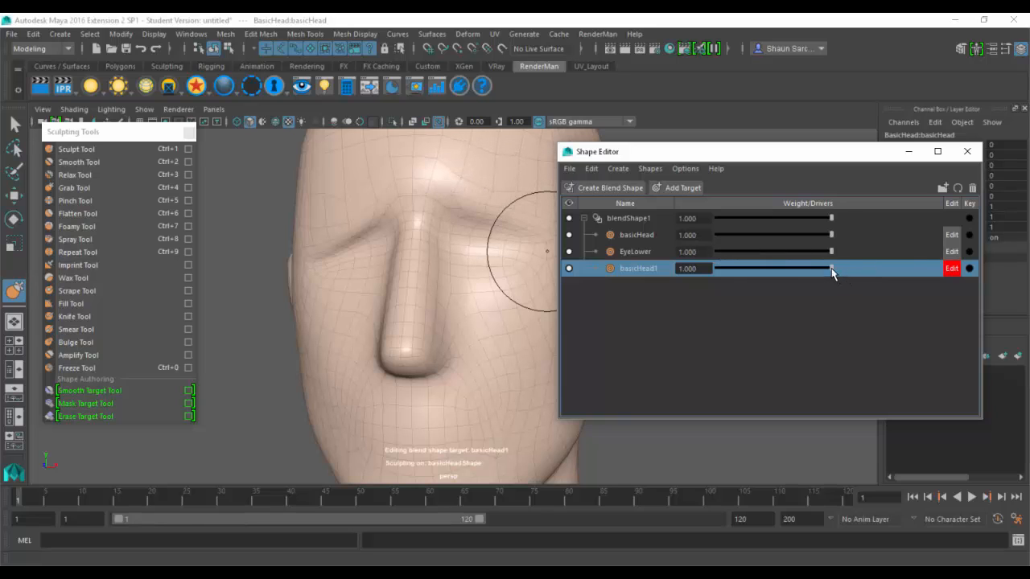
pyautogui.moveTo(831, 269); pyautogui.dragTo(657, 268)
pyautogui.moveTo(809, 255)
pyautogui.mouseDown()
pyautogui.moveTo(647, 248)
pyautogui.moveTo(807, 252)
pyautogui.mouseUp()
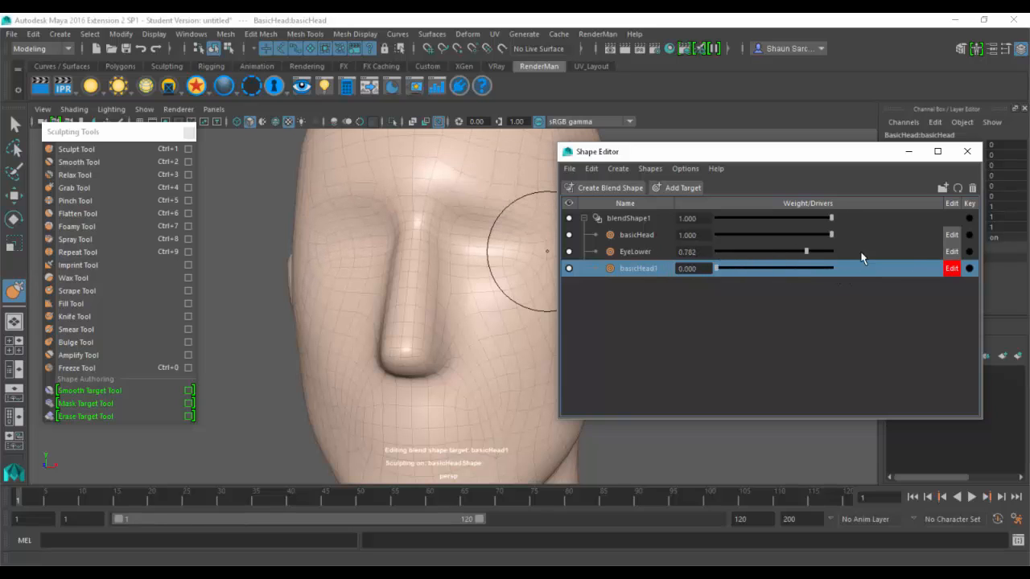
pyautogui.moveTo(734, 270); pyautogui.dragTo(876, 272)
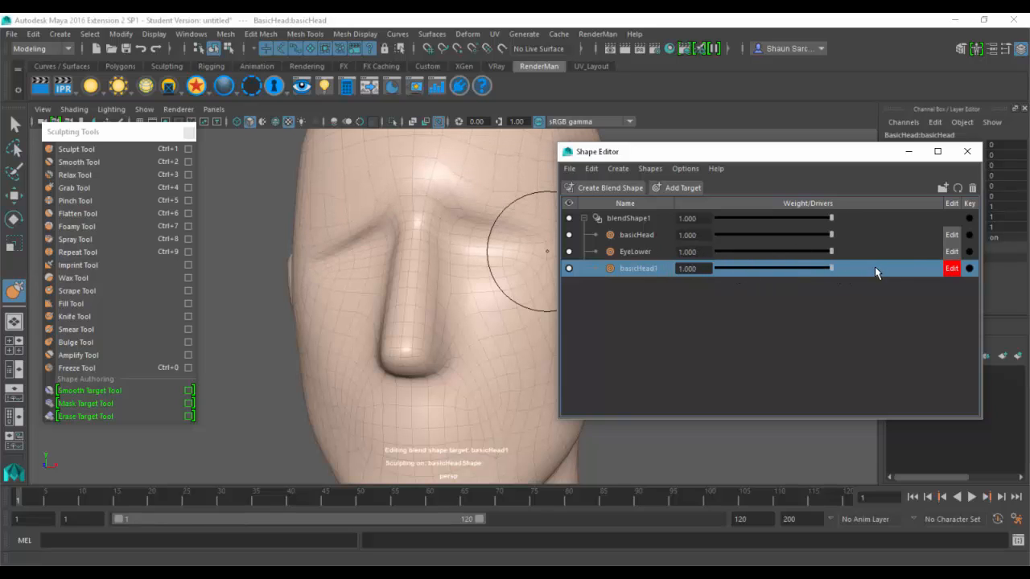
# - Add another blend shape target and enlarge the nose with the Foamy Tool
pyautogui.click(682, 188)
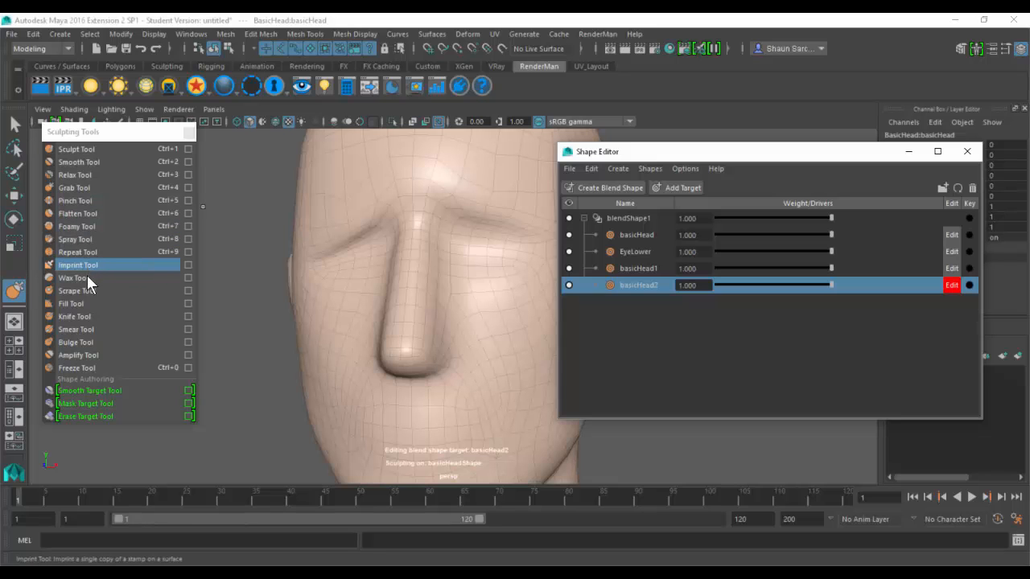
pyautogui.click(88, 296)
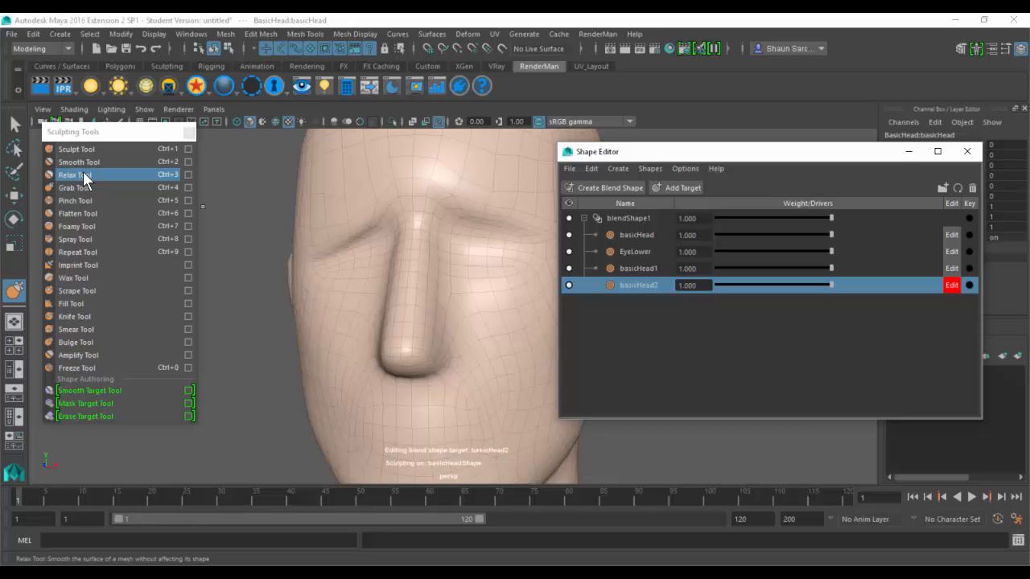
pyautogui.click(87, 228)
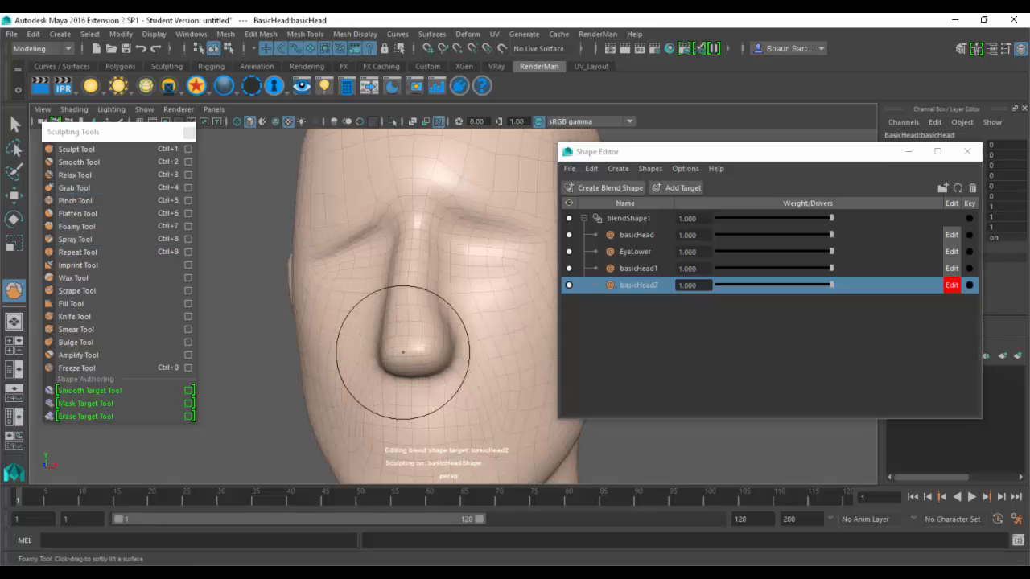
pyautogui.moveTo(403, 352)
pyautogui.mouseDown()
pyautogui.moveTo(375, 337)
pyautogui.moveTo(389, 313)
pyautogui.moveTo(372, 321)
pyautogui.moveTo(431, 312)
pyautogui.moveTo(397, 365)
pyautogui.moveTo(264, 396)
pyautogui.moveTo(297, 354)
pyautogui.moveTo(432, 337)
pyautogui.mouseUp()
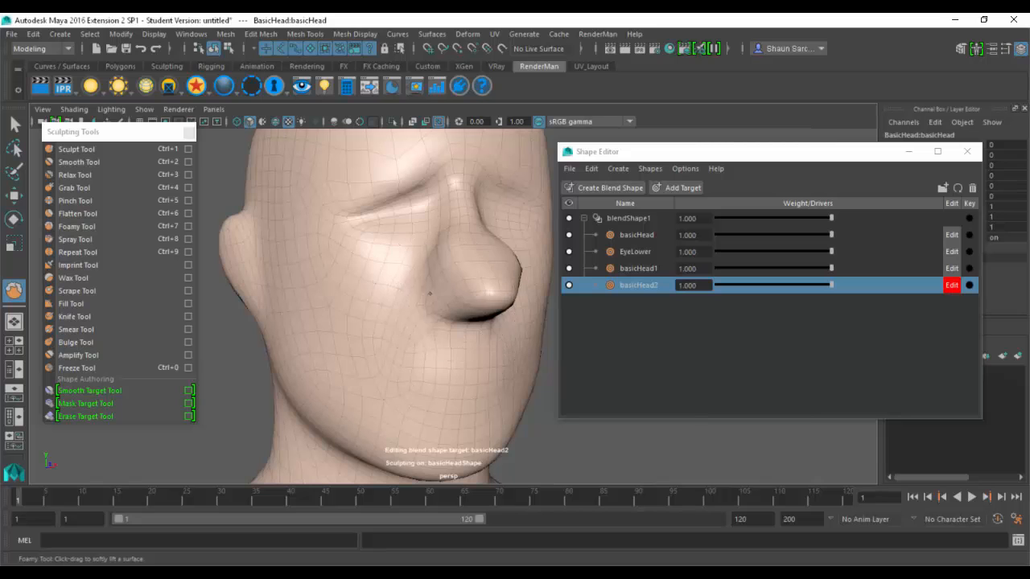
pyautogui.moveTo(437, 276)
pyautogui.mouseDown()
pyautogui.moveTo(451, 379)
pyautogui.moveTo(437, 411)
pyautogui.moveTo(338, 346)
pyautogui.mouseUp()
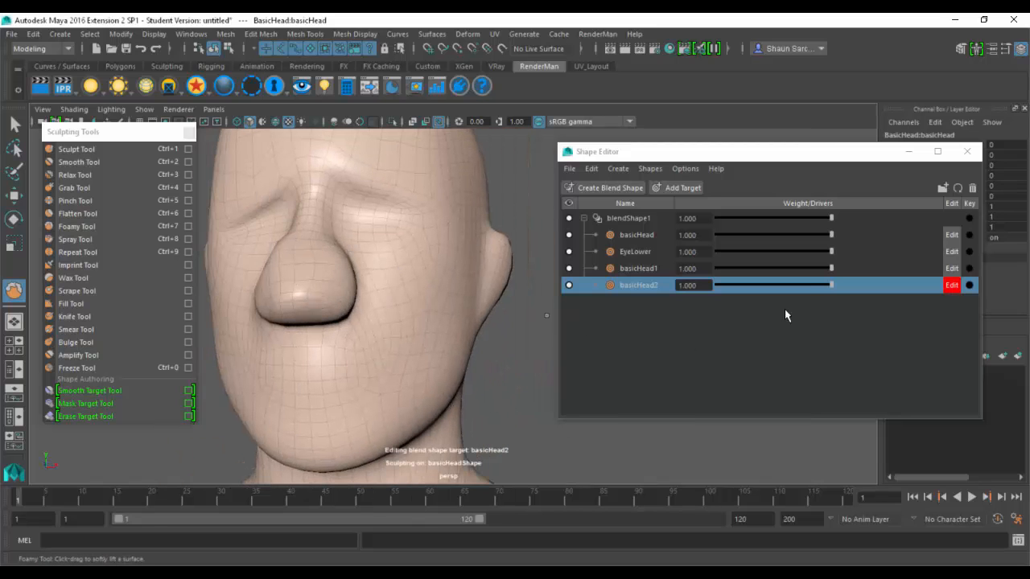
# - Test the basicHead2 weight between 0 and 1 and smooth the sides of the enlarged nose, leaving the weight at 1
pyautogui.moveTo(831, 288); pyautogui.dragTo(623, 293)
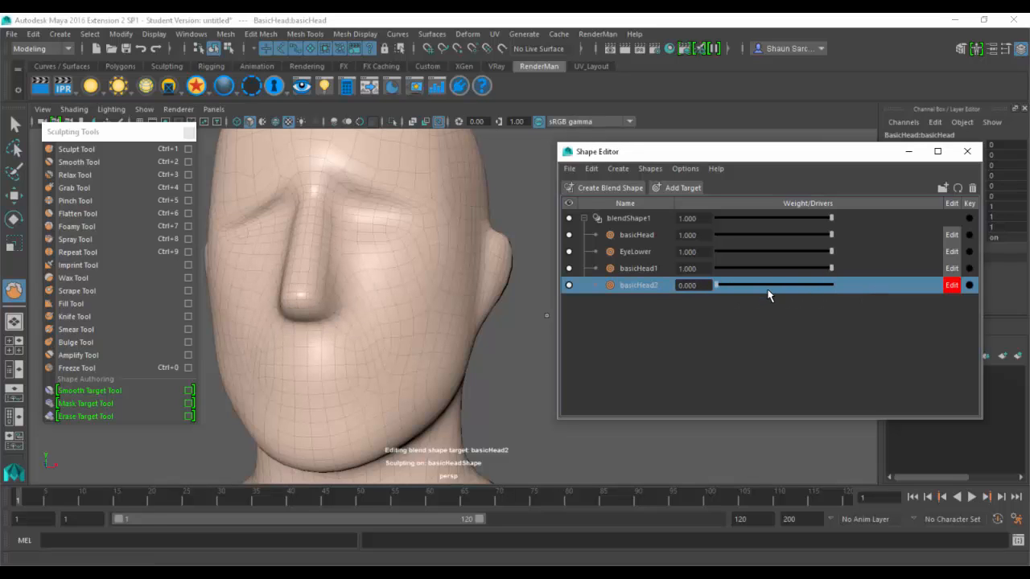
pyautogui.moveTo(762, 293); pyautogui.dragTo(892, 289)
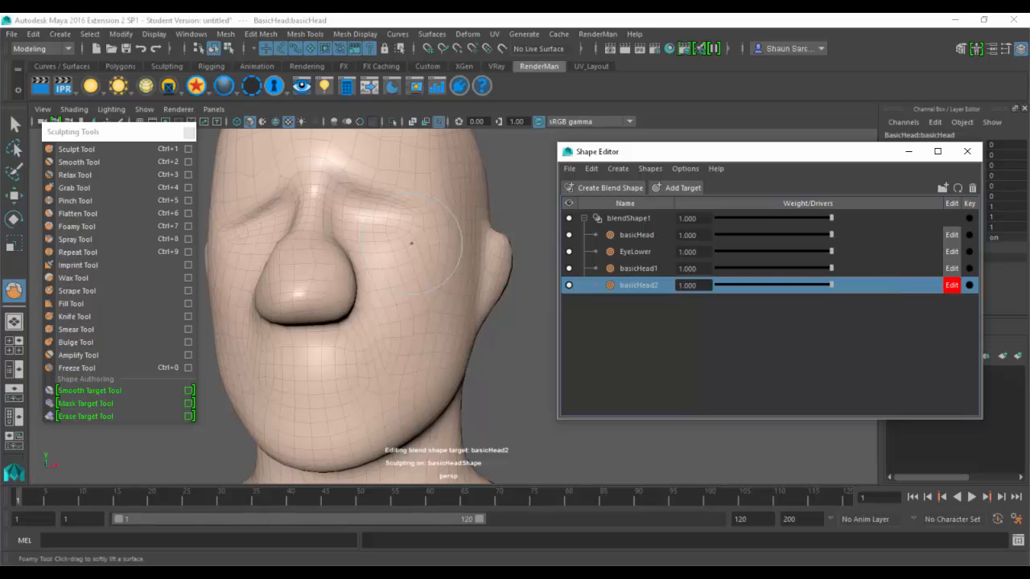
pyautogui.click(323, 260)
pyautogui.moveTo(277, 246)
pyautogui.keyDown('shift'); pyautogui.mouseDown()
pyautogui.moveTo(272, 277)
pyautogui.moveTo(331, 309)
pyautogui.moveTo(341, 259)
pyautogui.moveTo(276, 295)
pyautogui.mouseUp(); pyautogui.keyUp('shift')
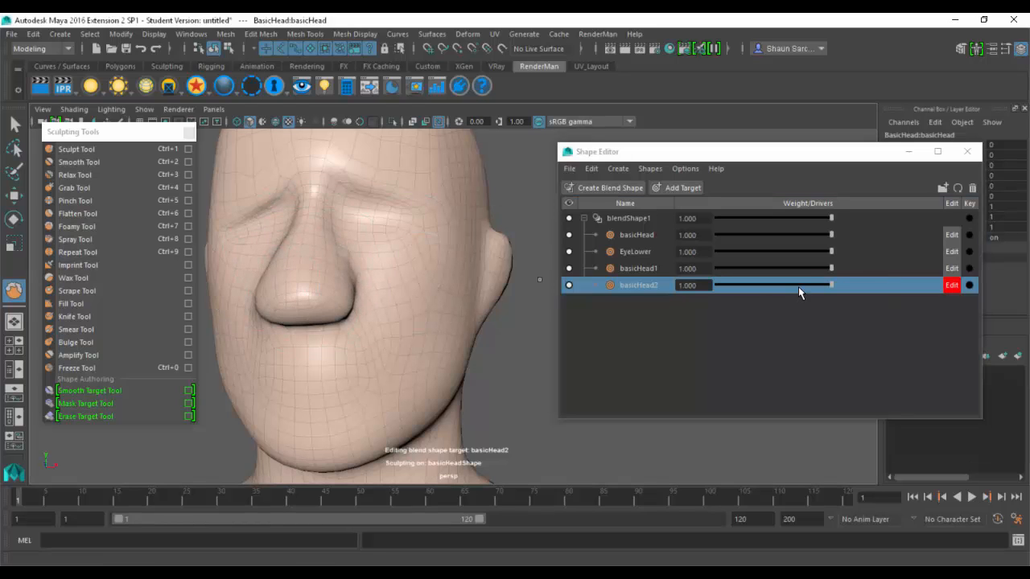
pyautogui.moveTo(798, 292)
pyautogui.mouseDown()
pyautogui.moveTo(672, 290)
pyautogui.moveTo(944, 296)
pyautogui.mouseUp()
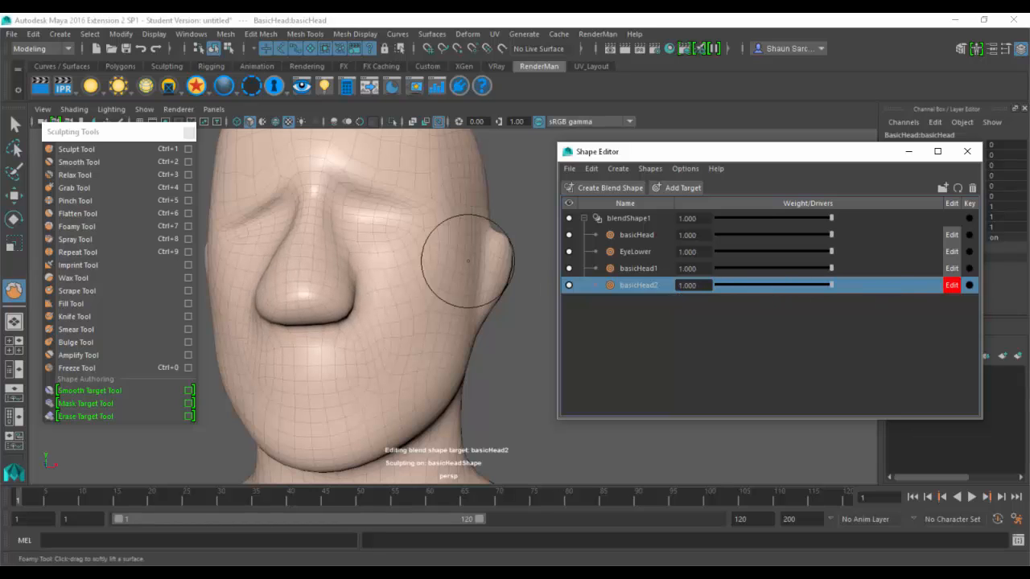
# - Add another blend shape target and set up the Sculpt Tool with a smaller brush
pyautogui.click(77, 149)
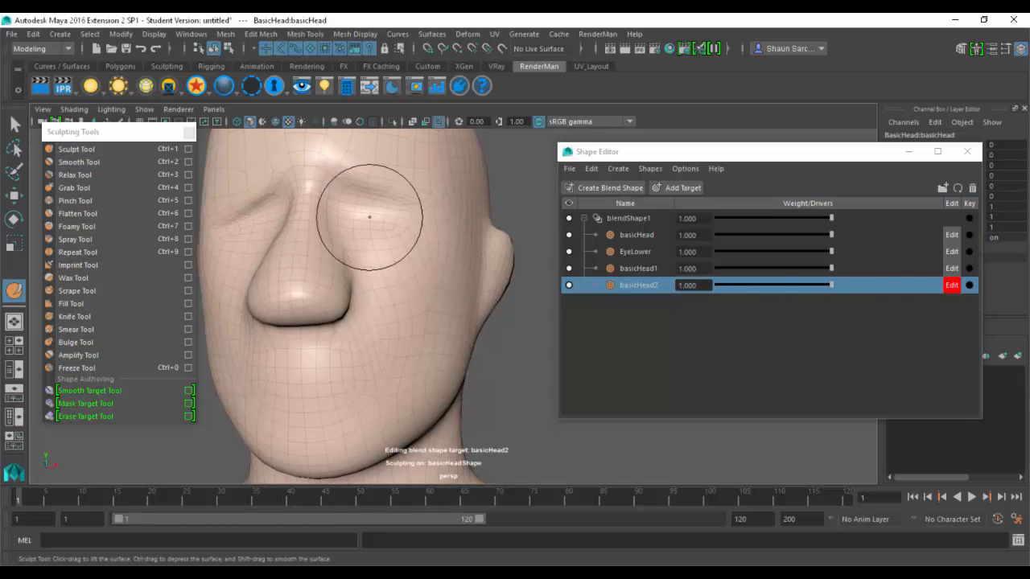
pyautogui.keyDown('alt'); pyautogui.moveTo(361, 212); pyautogui.dragTo(450, 219); pyautogui.keyUp('alt')
pyautogui.click(674, 188)
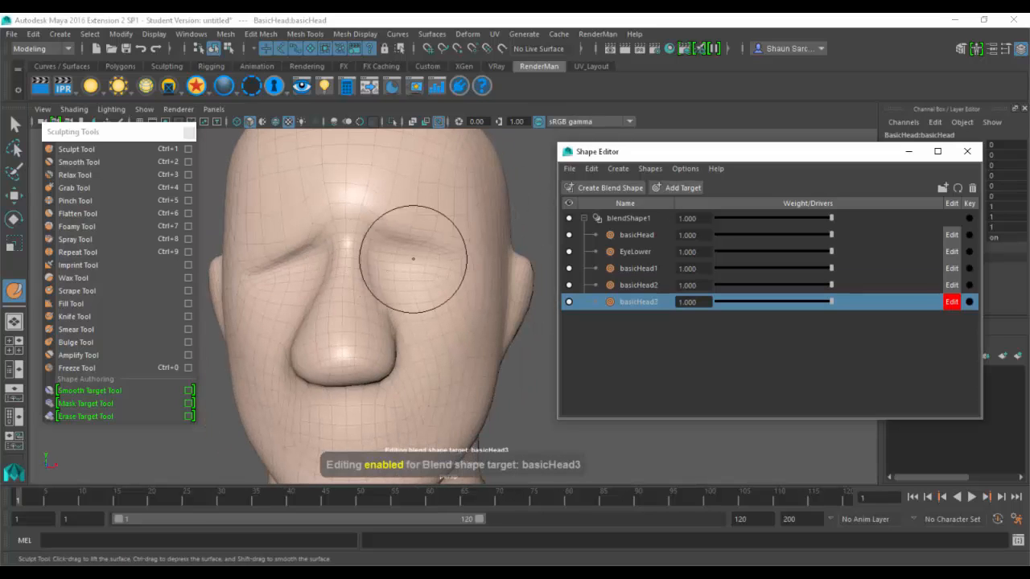
pyautogui.doubleClick(17, 288)
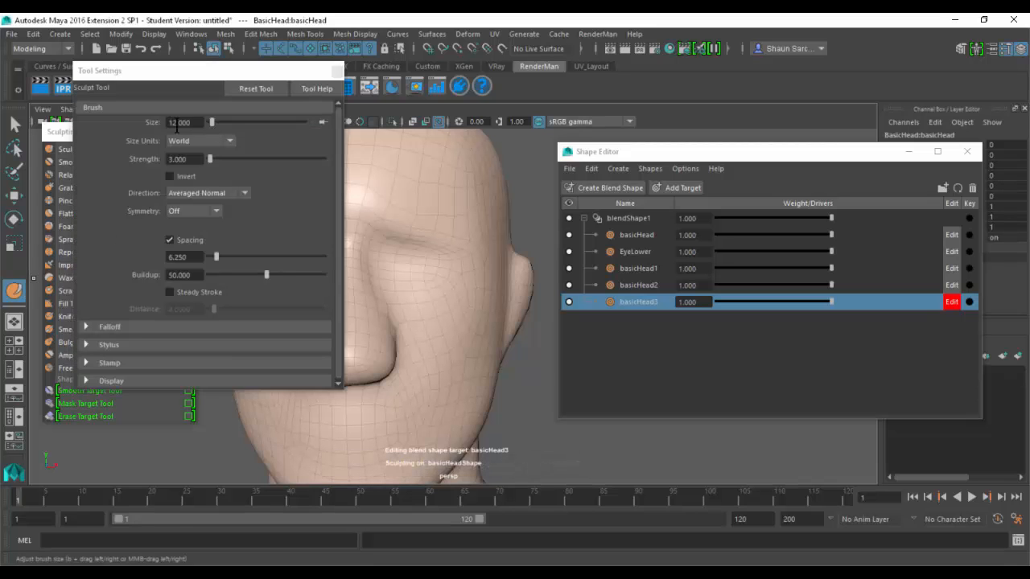
pyautogui.doubleClick(177, 122)
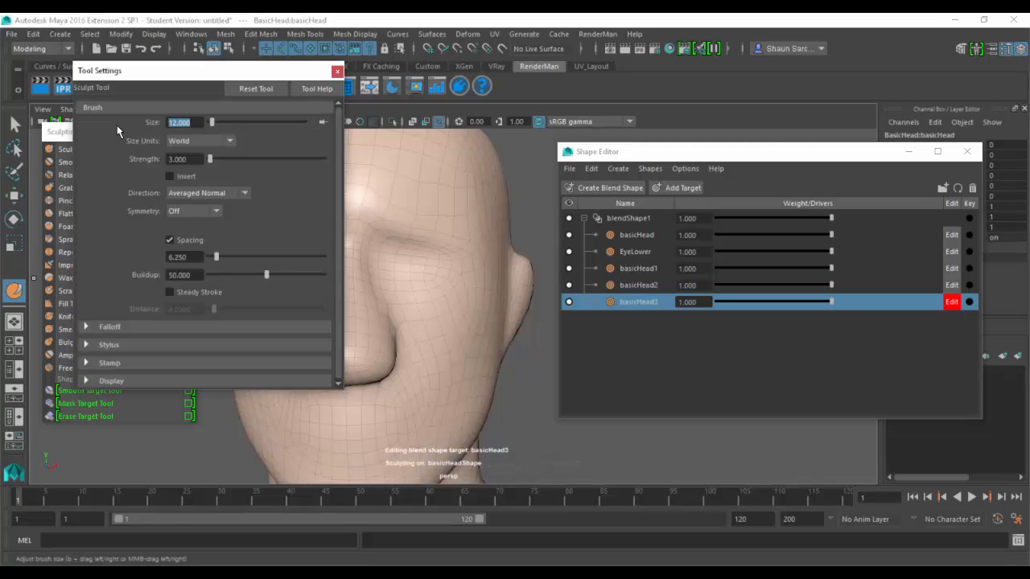
pyautogui.click(337, 70)
# - Sculpt deeper eyelid creases and raised lower lids around both eyes on the basicHead3 target
pyautogui.moveTo(403, 265); pyautogui.dragTo(444, 254)
pyautogui.hotkey('ctrl', 'z')
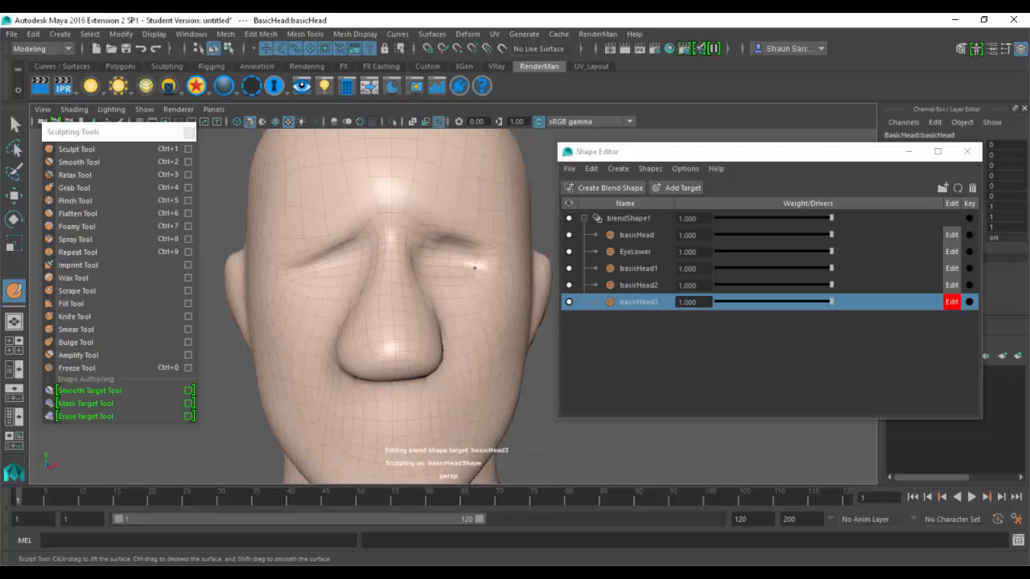
pyautogui.moveTo(349, 261); pyautogui.dragTo(336, 260)
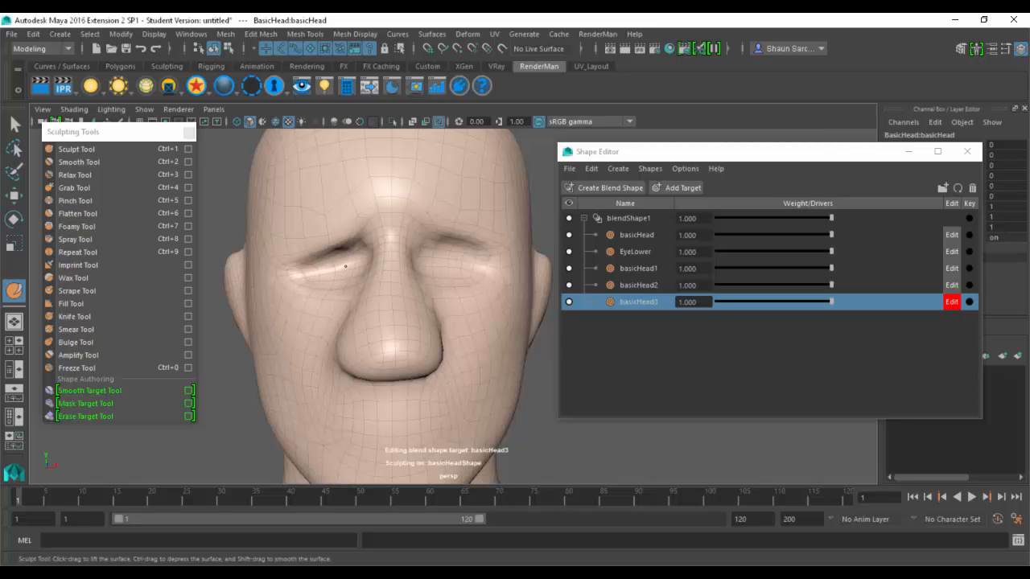
# - Set the EyeLower, basicHead1 and basicHead2 weights to 0, keeping basicHead3 at 1 to isolate the eye sculpting
pyautogui.moveTo(825, 301)
pyautogui.mouseDown()
pyautogui.moveTo(703, 317)
pyautogui.moveTo(866, 316)
pyautogui.mouseUp()
pyautogui.click(824, 234)
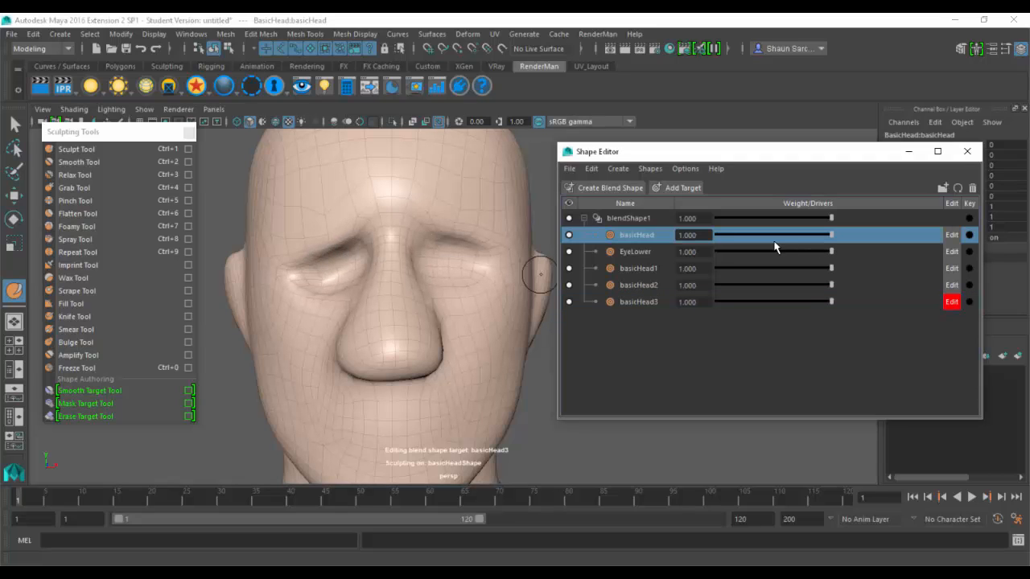
pyautogui.moveTo(808, 258); pyautogui.dragTo(700, 261)
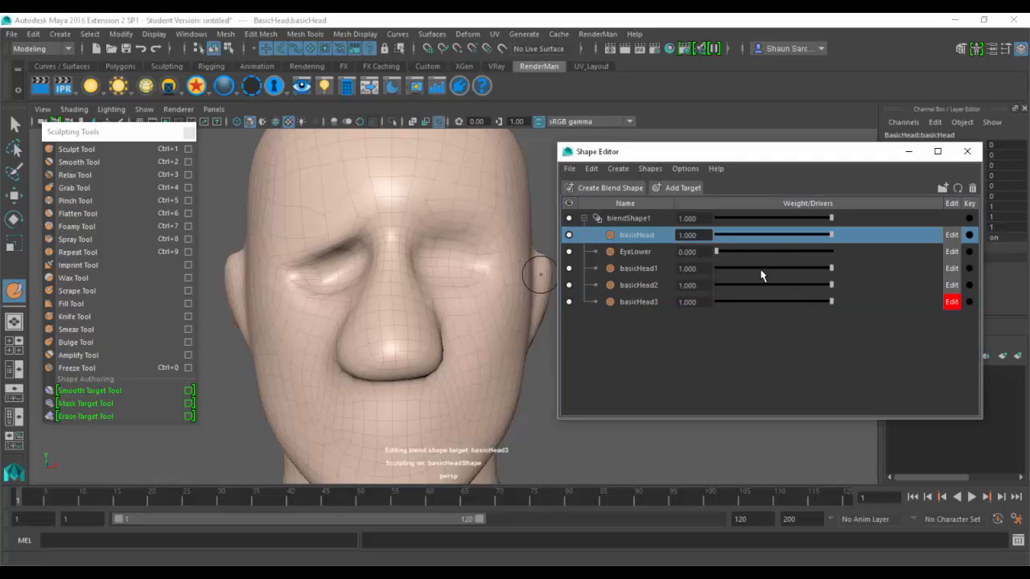
pyautogui.moveTo(791, 271); pyautogui.dragTo(714, 264)
pyautogui.moveTo(794, 285); pyautogui.dragTo(709, 286)
pyautogui.moveTo(830, 303); pyautogui.dragTo(858, 304)
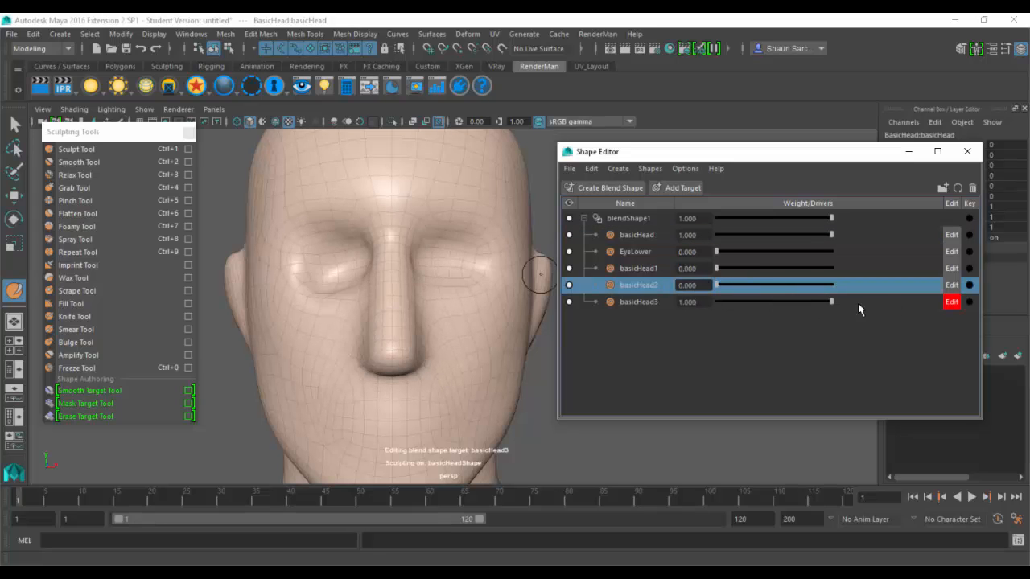
pyautogui.keyDown('alt'); pyautogui.moveTo(470, 288); pyautogui.dragTo(490, 289); pyautogui.keyUp('alt')
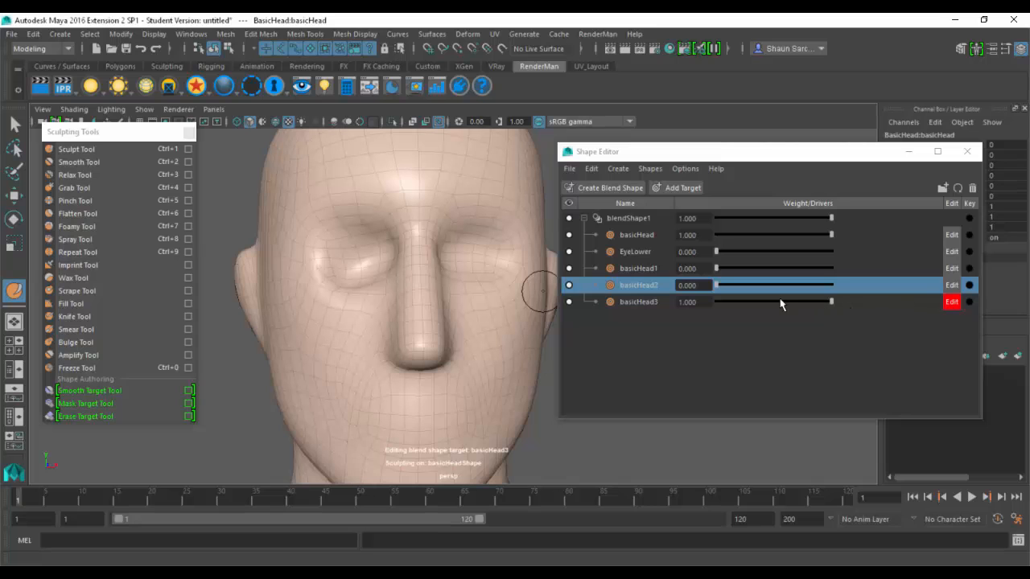
# - Deepen the eye creases on the basicHead3 target and test its weight, leaving it at 1
pyautogui.click(641, 303)
pyautogui.keyDown('alt'); pyautogui.moveTo(476, 253); pyautogui.dragTo(473, 254); pyautogui.keyUp('alt')
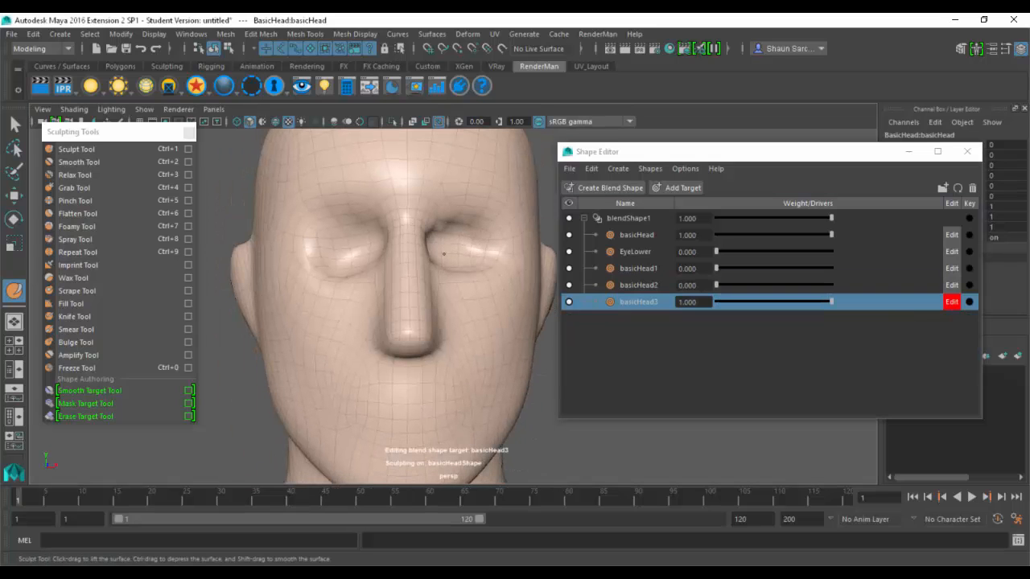
pyautogui.keyDown('ctrl'); pyautogui.moveTo(366, 244); pyautogui.dragTo(323, 254); pyautogui.keyUp('ctrl')
pyautogui.keyDown('alt'); pyautogui.moveTo(467, 276); pyautogui.dragTo(386, 276, button='right'); pyautogui.keyUp('alt')
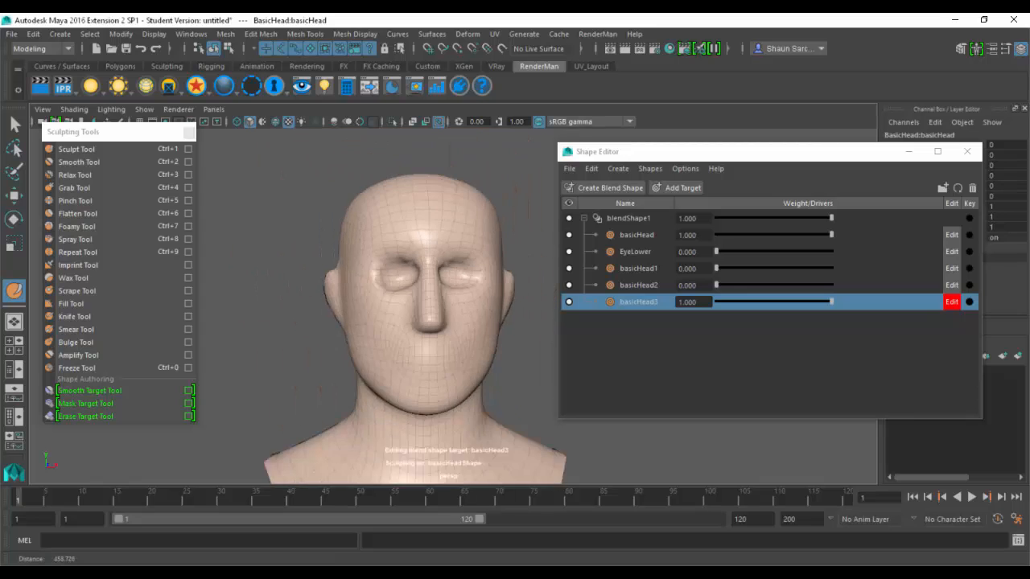
pyautogui.keyDown('alt'); pyautogui.moveTo(386, 276); pyautogui.dragTo(550, 282); pyautogui.keyUp('alt')
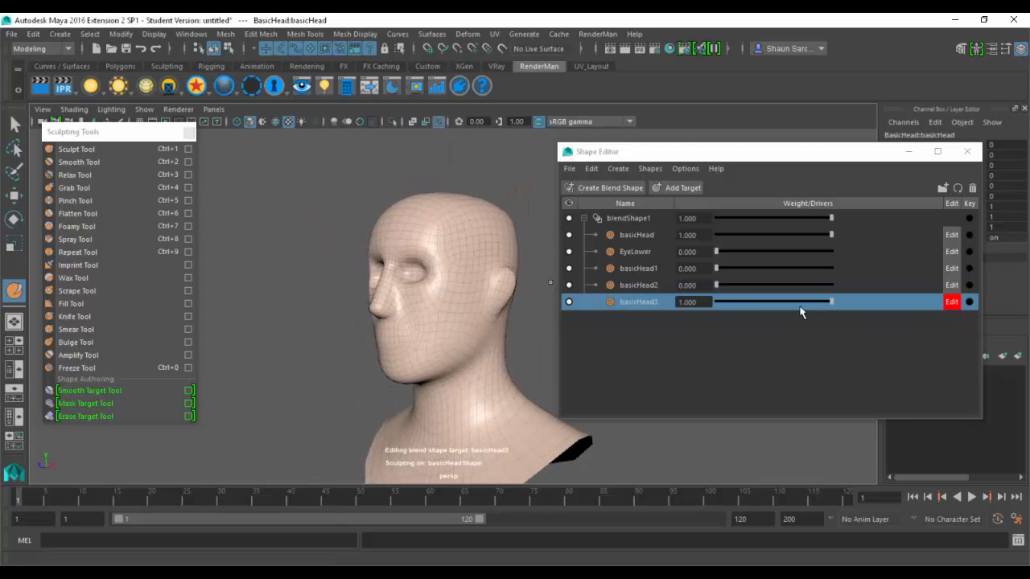
pyautogui.moveTo(830, 302)
pyautogui.mouseDown()
pyautogui.moveTo(743, 298)
pyautogui.moveTo(833, 300)
pyautogui.mouseUp()
pyautogui.keyDown('alt'); pyautogui.moveTo(479, 294); pyautogui.dragTo(519, 294, button='right'); pyautogui.keyUp('alt')
# - Close the Shape Editor and the Sculpting Tools window, leave sculpting for the Move tool and deselect the head
pyautogui.doubleClick(568, 153)
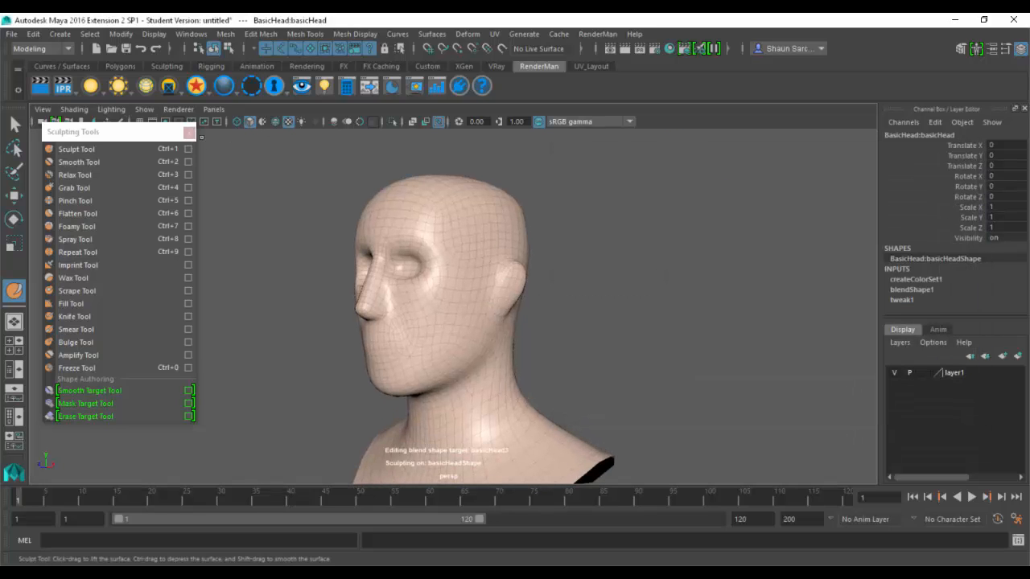
pyautogui.click(189, 133)
pyautogui.scroll(3, 249, 165)
pyautogui.press('w')
pyautogui.click(262, 177)
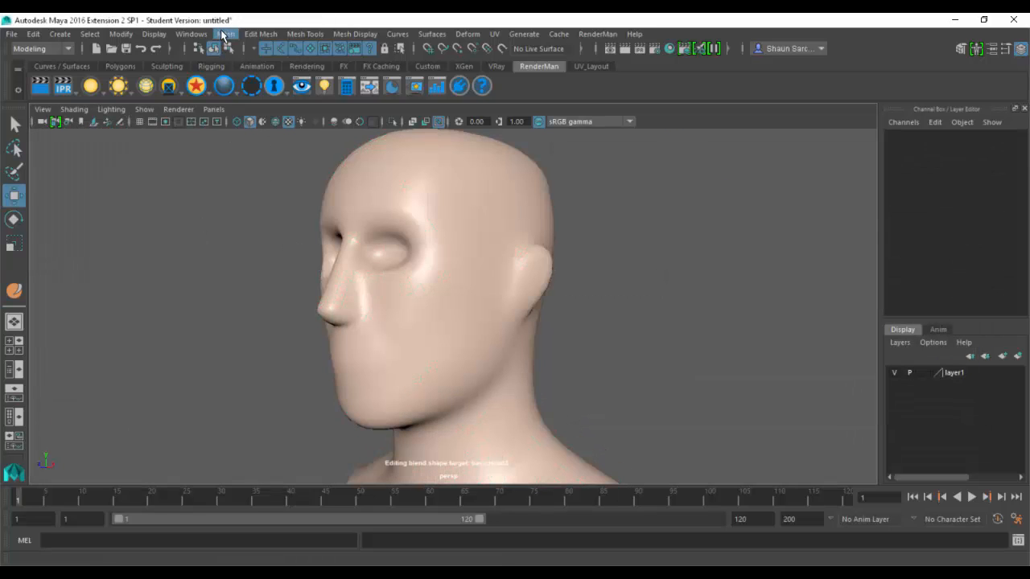
# - Create a Sculpt deformer on the head using Stretch mode, max displacement 0.1 and dropoff distance 1
pyautogui.click(428, 35)
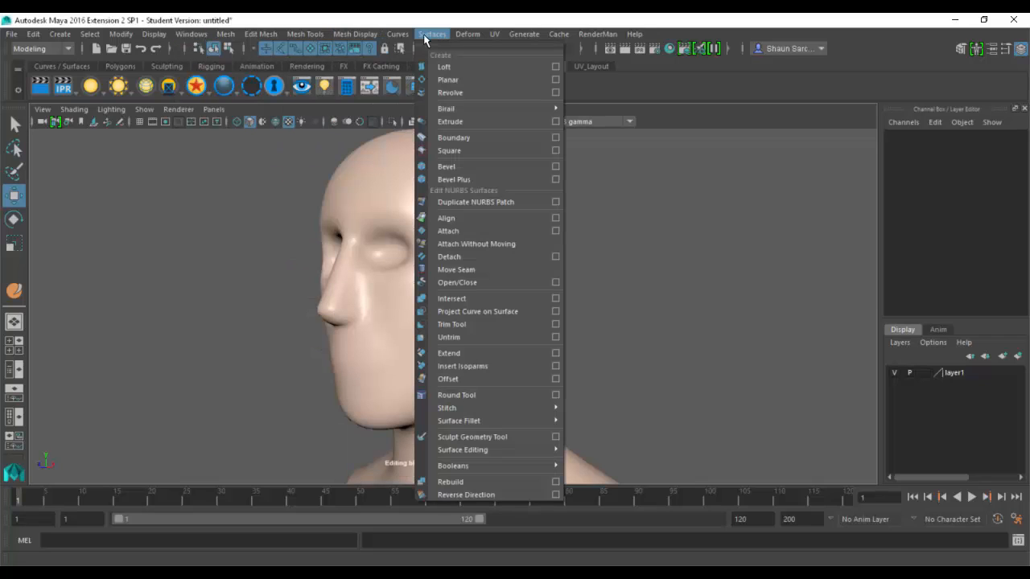
pyautogui.click(421, 34)
pyautogui.click(467, 34)
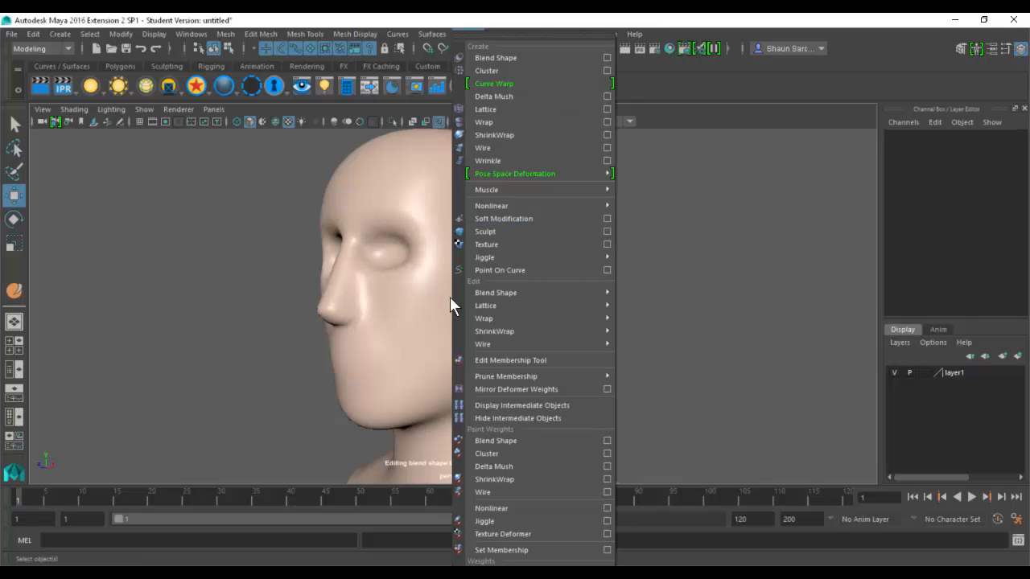
pyautogui.click(395, 300)
pyautogui.click(441, 35)
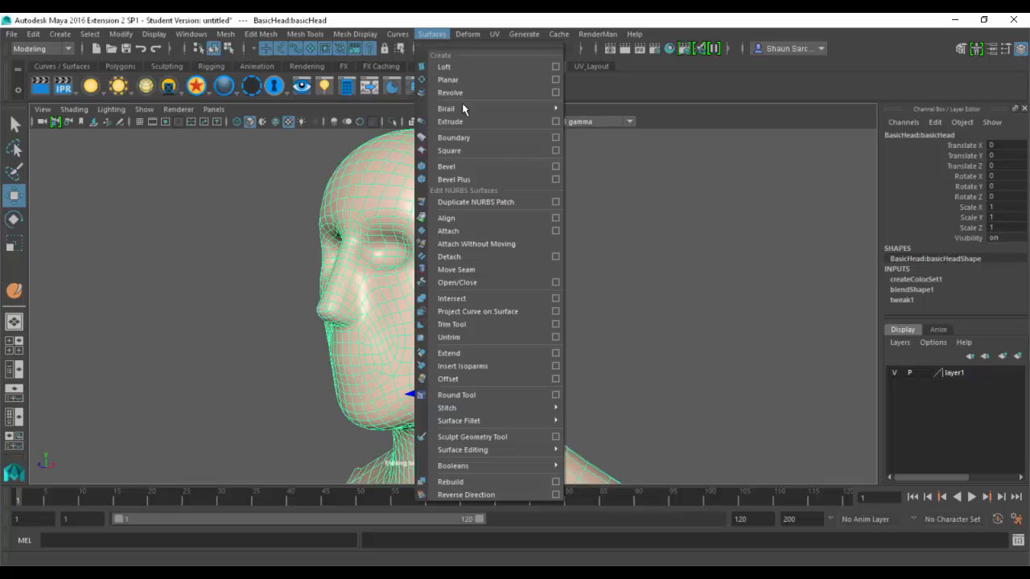
pyautogui.moveTo(467, 36)
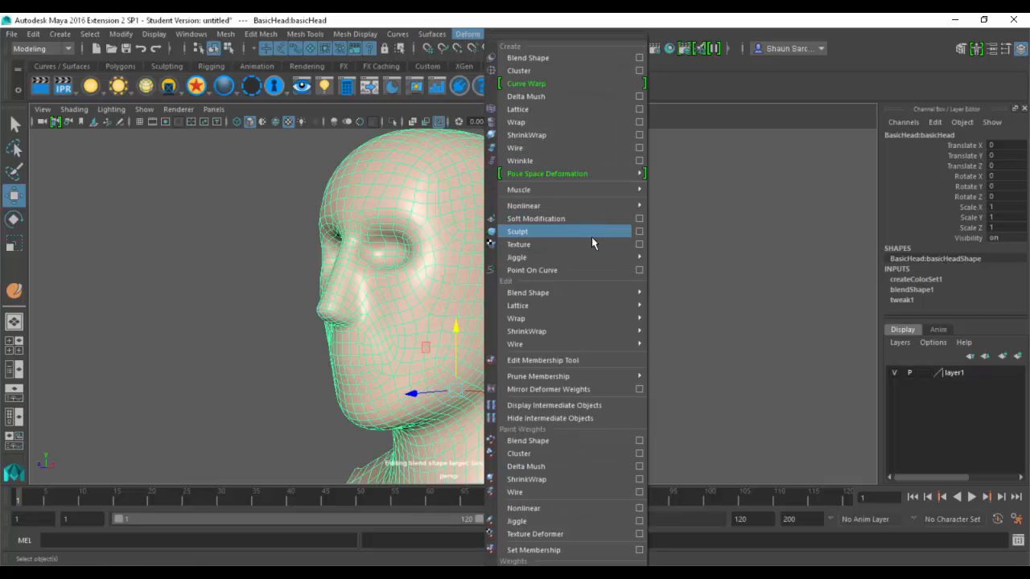
pyautogui.moveTo(609, 296)
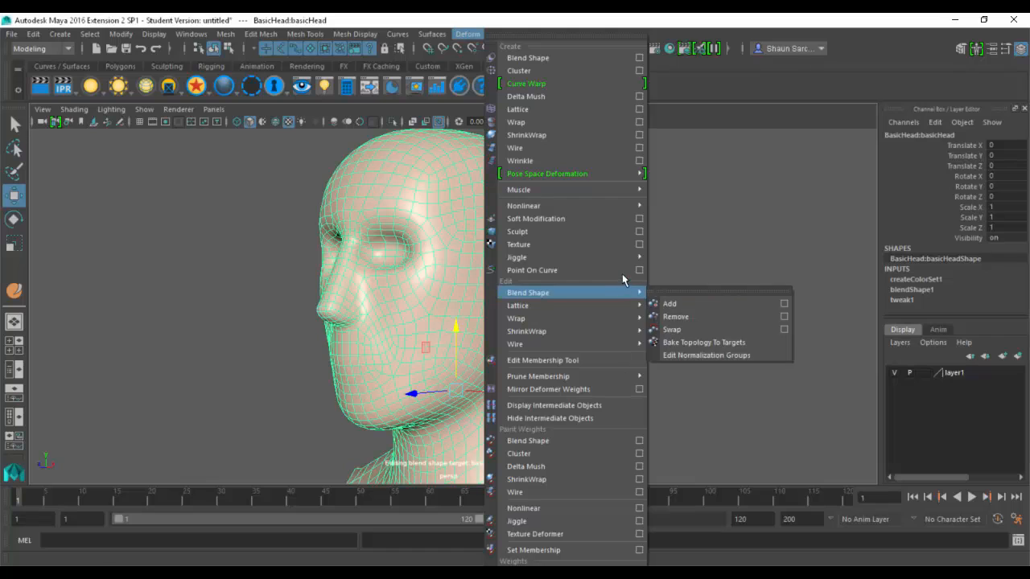
pyautogui.click(639, 232)
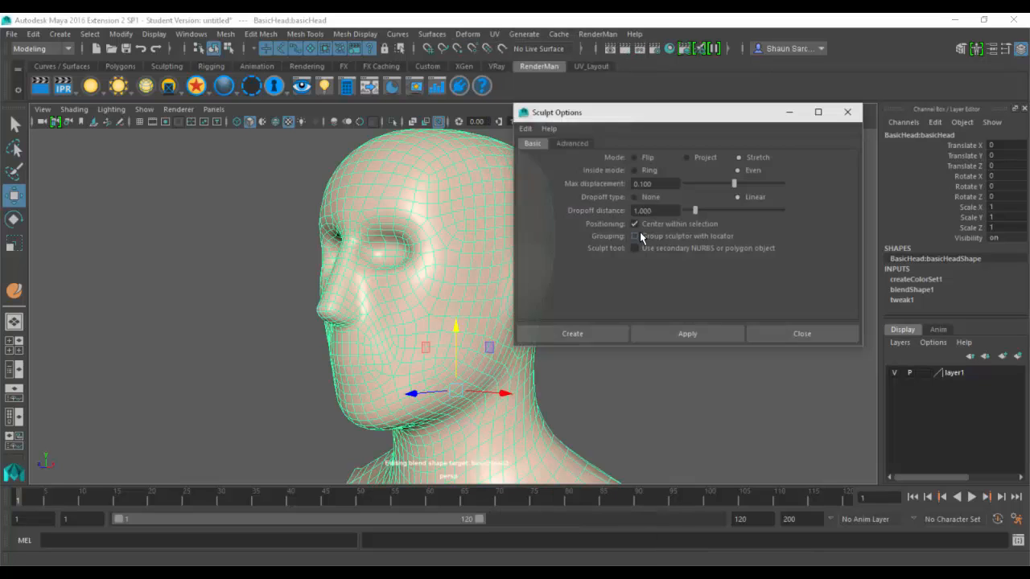
pyautogui.click(576, 335)
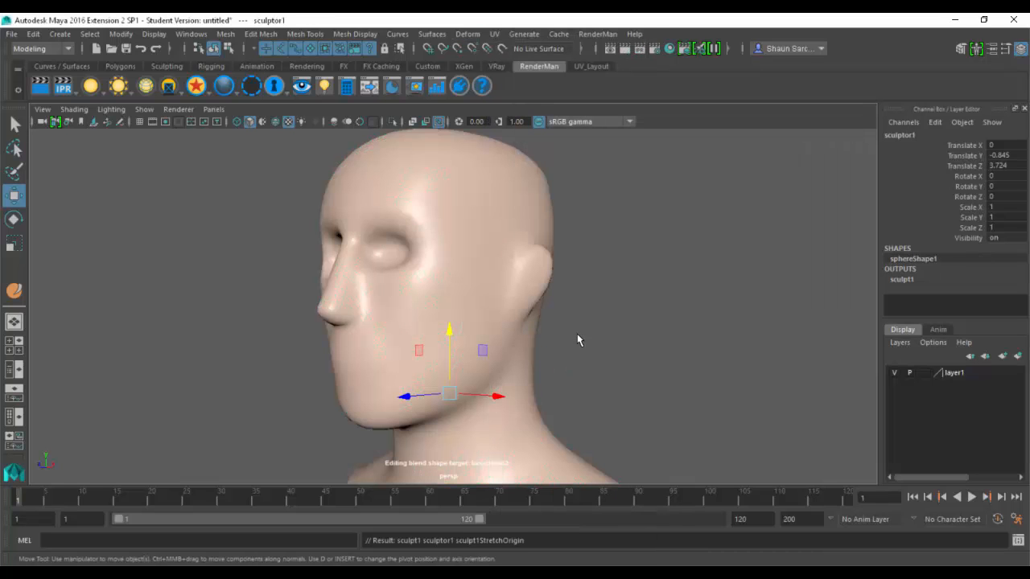
# - Scale the sculptor sphere inside the head uniformly to about 21.3, using wireframe display to see it
pyautogui.press('5')
pyautogui.press('4')
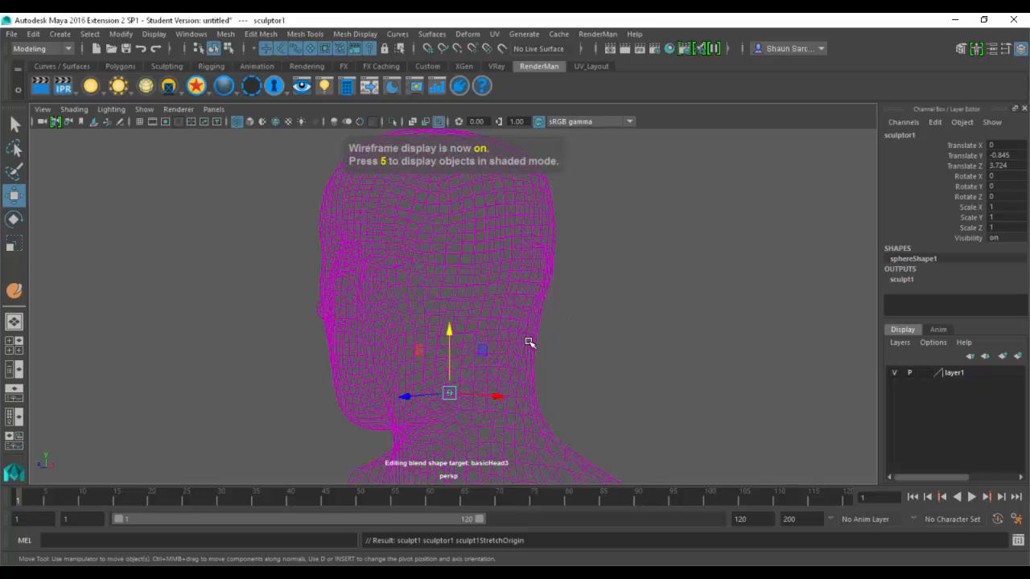
pyautogui.press('r')
pyautogui.moveTo(456, 386)
pyautogui.mouseDown()
pyautogui.moveTo(452, 394)
pyautogui.moveTo(536, 390)
pyautogui.moveTo(435, 391)
pyautogui.mouseUp()
pyautogui.press('5')
pyautogui.press('w')
pyautogui.press('4')
pyautogui.press('5')
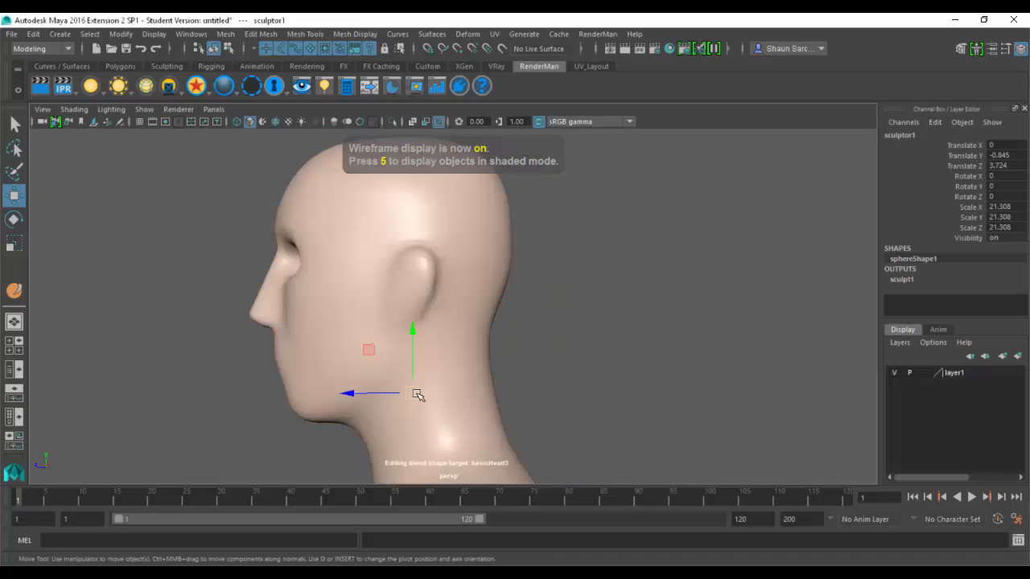
# - Select sculptor1 and sculpt1StretchOrigin together in the Outliner and move both up into the forehead, to a height of about 68.5
pyautogui.moveTo(372, 350)
pyautogui.mouseDown()
pyautogui.moveTo(343, 306)
pyautogui.moveTo(395, 223)
pyautogui.moveTo(412, 309)
pyautogui.moveTo(341, 405)
pyautogui.moveTo(357, 379)
pyautogui.moveTo(431, 325)
pyautogui.moveTo(420, 333)
pyautogui.mouseUp()
pyautogui.hotkey('ctrl', 'z')
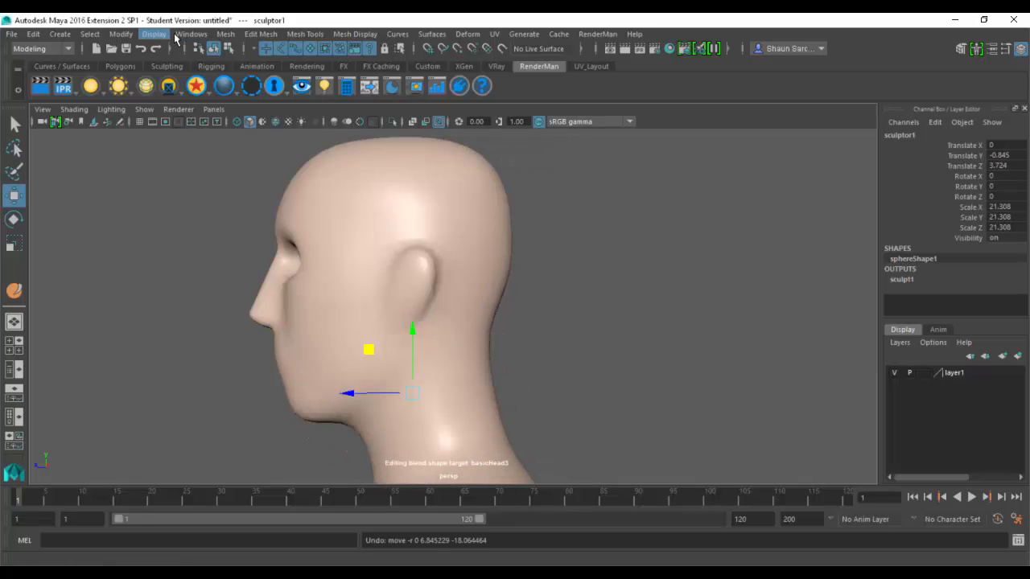
pyautogui.click(191, 34)
pyautogui.click(208, 161)
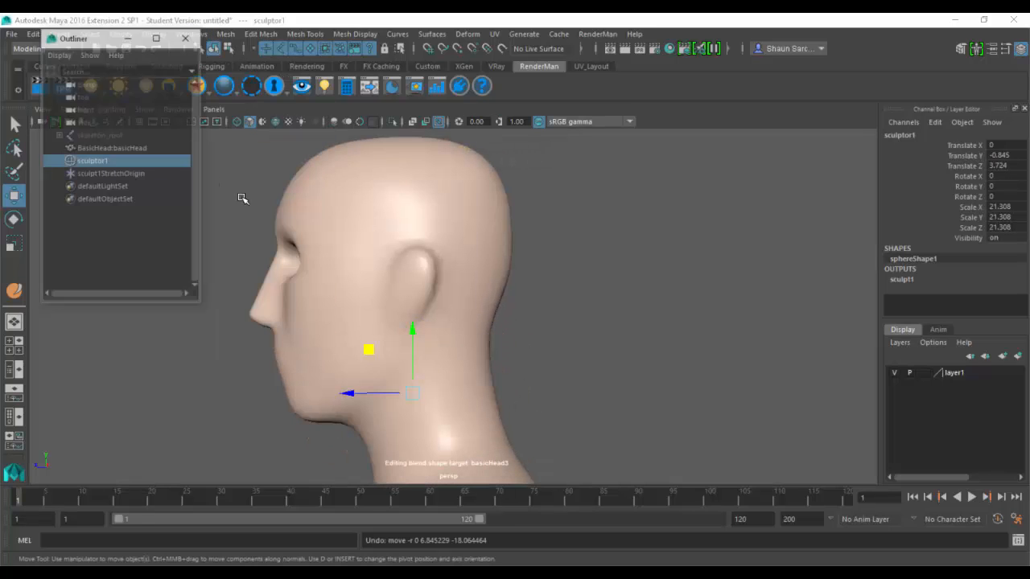
pyautogui.keyDown('shift'); pyautogui.click(120, 174); pyautogui.keyUp('shift')
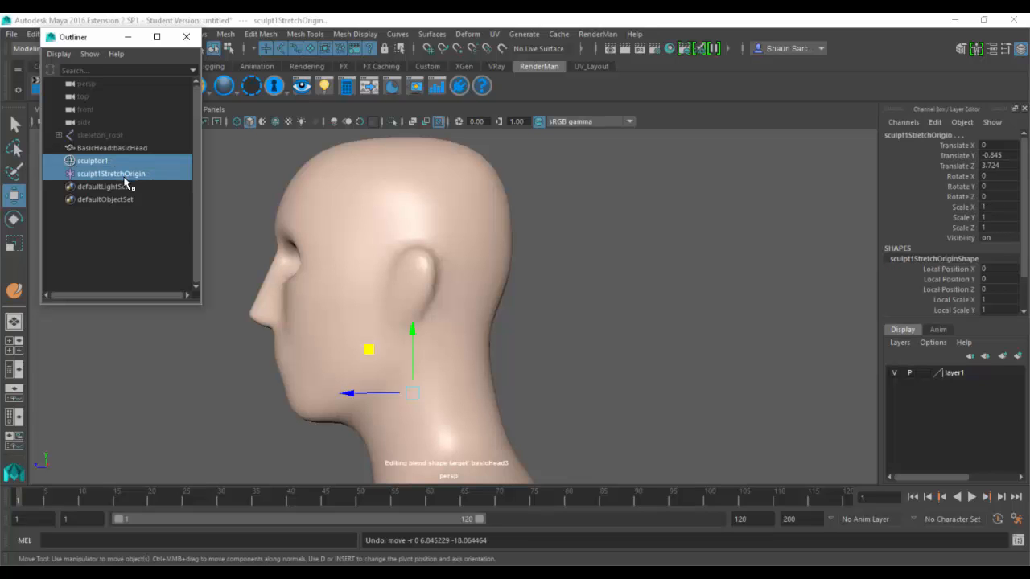
pyautogui.press('4')
pyautogui.moveTo(412, 393)
pyautogui.mouseDown()
pyautogui.moveTo(408, 297)
pyautogui.moveTo(427, 298)
pyautogui.moveTo(285, 340)
pyautogui.moveTo(393, 232)
pyautogui.moveTo(415, 234)
pyautogui.moveTo(394, 208)
pyautogui.moveTo(482, 225)
pyautogui.moveTo(432, 266)
pyautogui.mouseUp()
pyautogui.press('5')
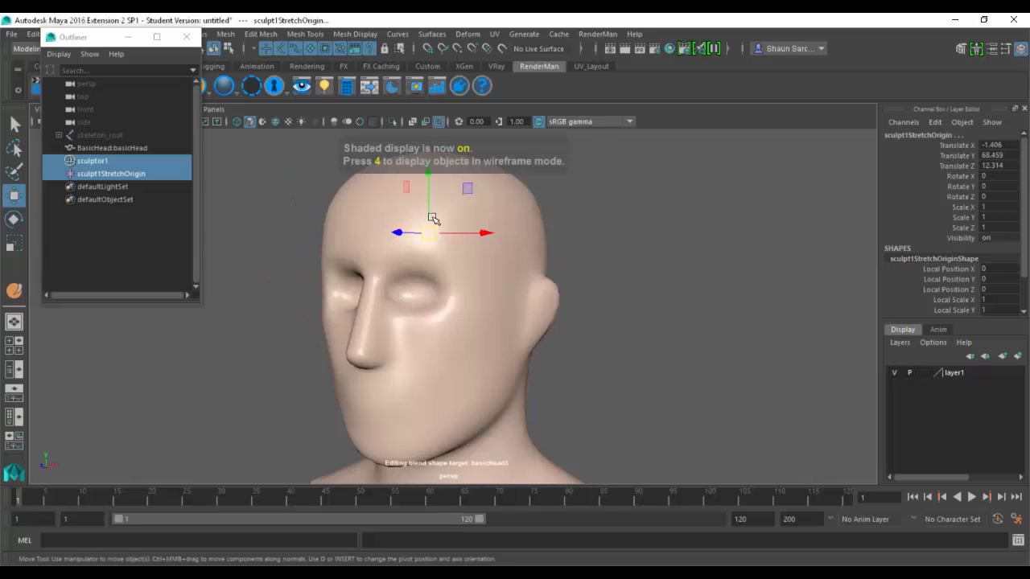
# - Select only sculptor1 and scale it uniformly to about 38.5 so it bulges the skull
pyautogui.click(137, 164)
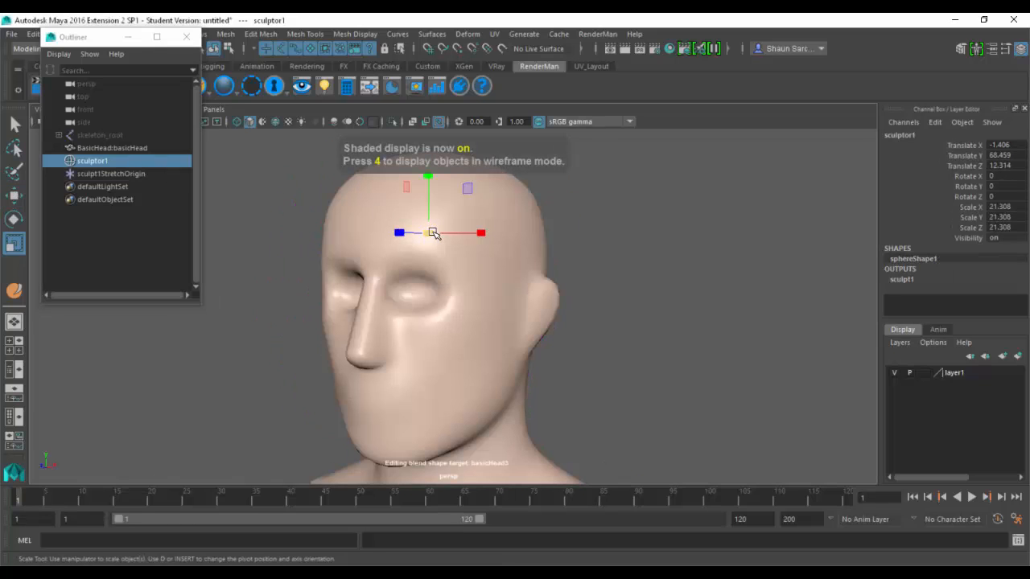
pyautogui.press('r')
pyautogui.moveTo(488, 233); pyautogui.dragTo(389, 299)
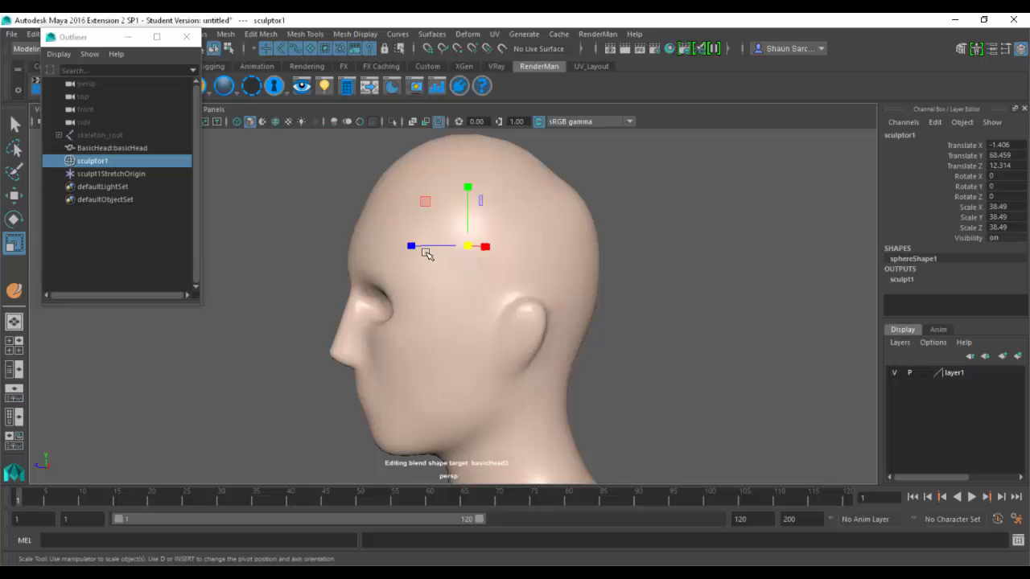
# - Move sculptor1 down to a height of about 49.9, and sculpt1StretchOrigin separately to about 49.4
pyautogui.press('w')
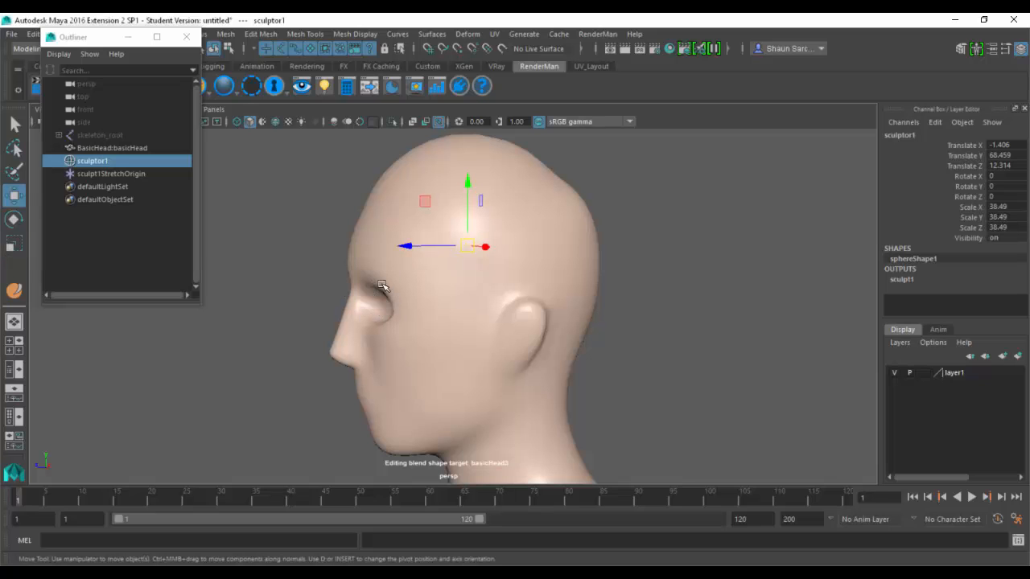
pyautogui.moveTo(461, 249)
pyautogui.mouseDown()
pyautogui.moveTo(449, 246)
pyautogui.moveTo(498, 233)
pyautogui.moveTo(464, 250)
pyautogui.moveTo(467, 293)
pyautogui.mouseUp()
pyautogui.click(153, 173)
pyautogui.moveTo(468, 246)
pyautogui.mouseDown()
pyautogui.moveTo(460, 291)
pyautogui.moveTo(469, 293)
pyautogui.moveTo(452, 294)
pyautogui.moveTo(455, 319)
pyautogui.moveTo(476, 301)
pyautogui.moveTo(467, 295)
pyautogui.mouseUp()
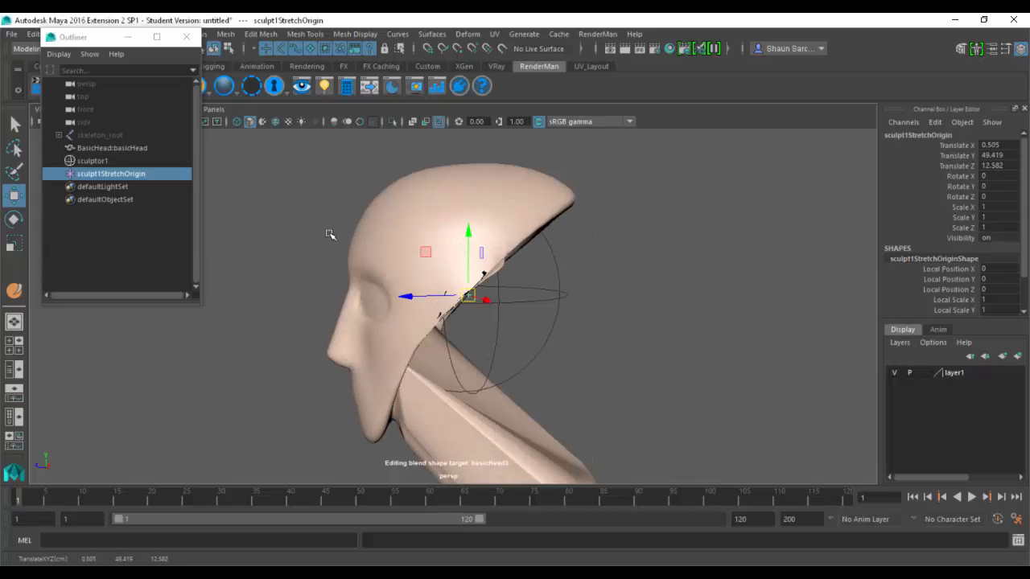
# - Set all three Translate values of sculpt1StretchOrigin to 12.582 and inspect the distorted head
pyautogui.moveTo(1000, 146); pyautogui.dragTo(987, 165)
pyautogui.press('Return')
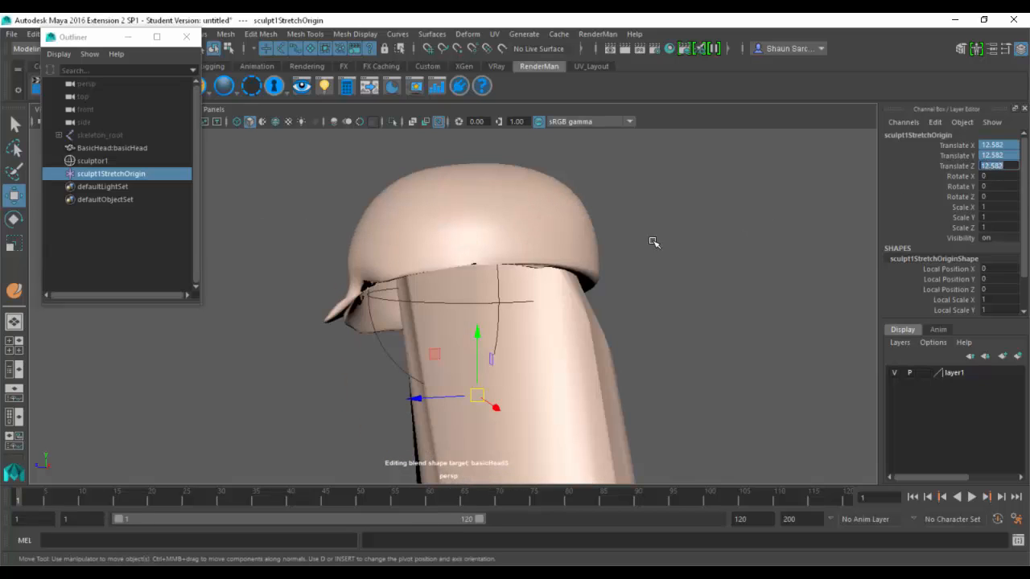
pyautogui.keyDown('alt'); pyautogui.moveTo(706, 353); pyautogui.dragTo(411, 334, button='right'); pyautogui.keyUp('alt')
pyautogui.moveTo(378, 334)
pyautogui.keyDown('alt'); pyautogui.mouseDown()
pyautogui.moveTo(607, 318)
pyautogui.moveTo(521, 346)
pyautogui.moveTo(467, 342)
pyautogui.mouseUp(); pyautogui.keyUp('alt')
pyautogui.click(635, 340)
pyautogui.click(154, 176)
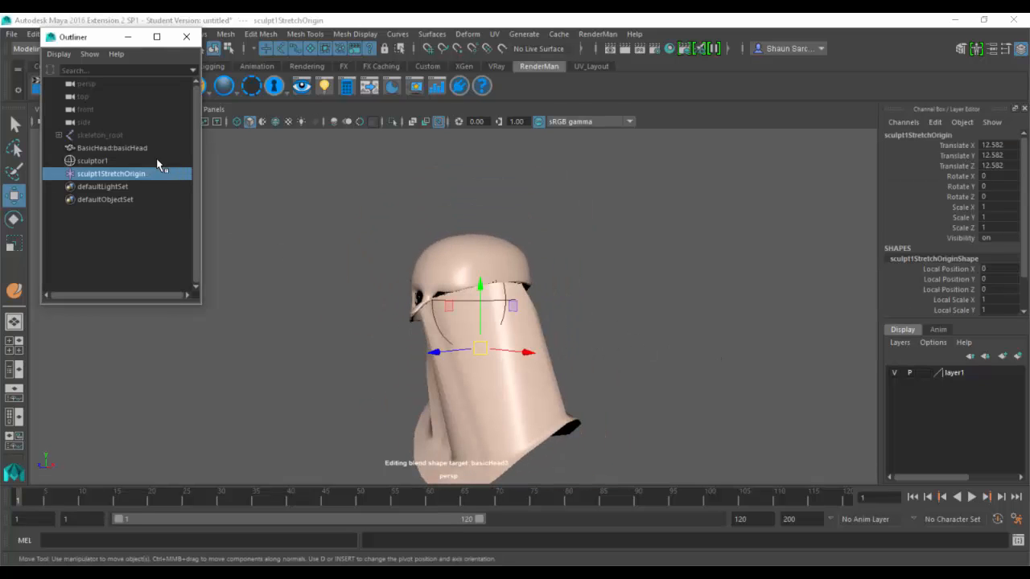
# - Set sculptor1's Translate X, Y and Z to 0 and view the deformed head from another angle
pyautogui.click(157, 162)
pyautogui.moveTo(990, 143); pyautogui.dragTo(995, 166)
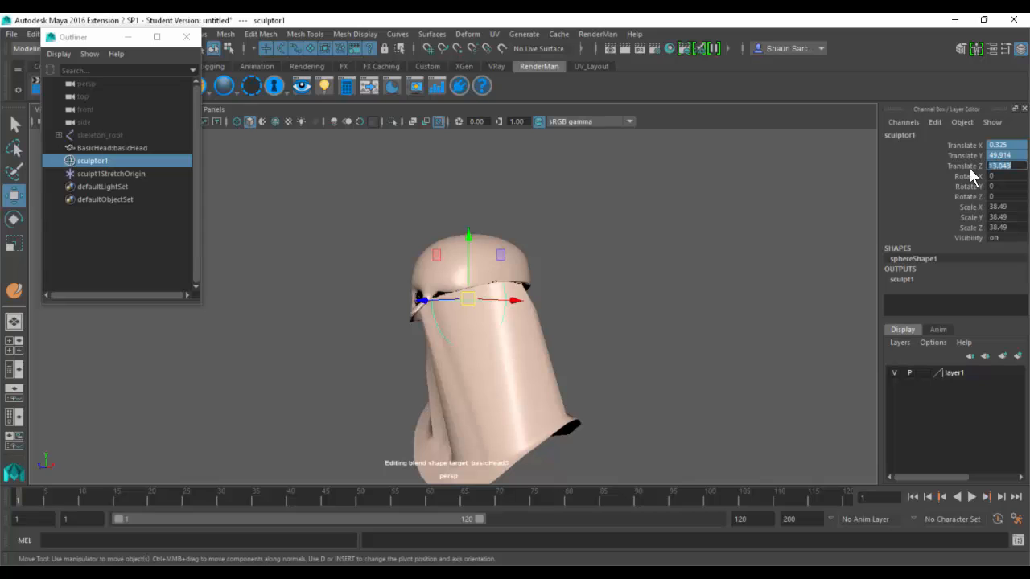
pyautogui.press('Return')
pyautogui.write('0')
pyautogui.press('Return')
pyautogui.moveTo(579, 333)
pyautogui.keyDown('alt'); pyautogui.mouseDown()
pyautogui.moveTo(641, 354)
pyautogui.moveTo(685, 353)
pyautogui.mouseUp(); pyautogui.keyUp('alt')
# - Clear the selection and close the Outliner
pyautogui.hotkey('alt', 'Tab')
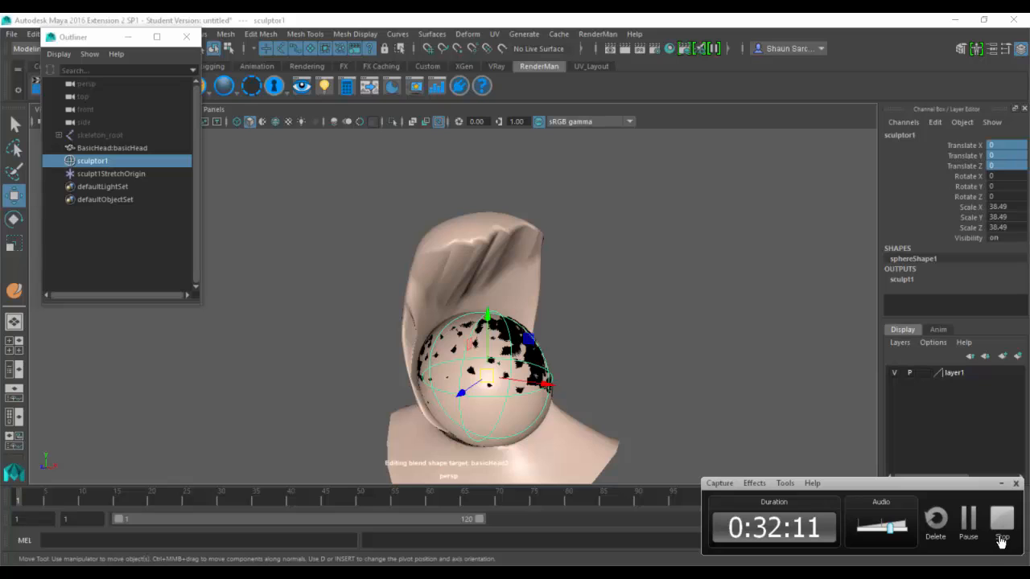
pyautogui.click(597, 277)
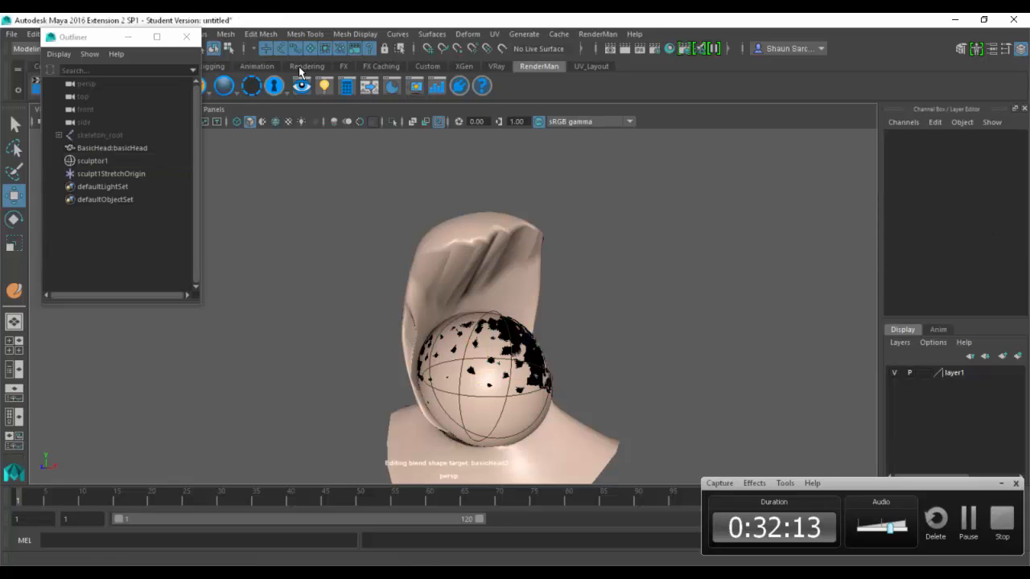
pyautogui.click(186, 37)
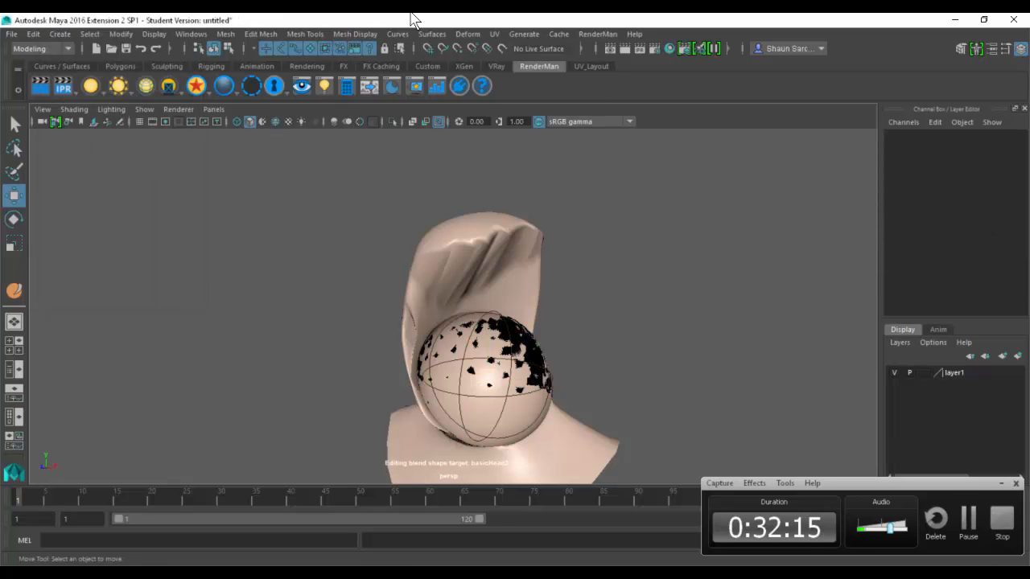